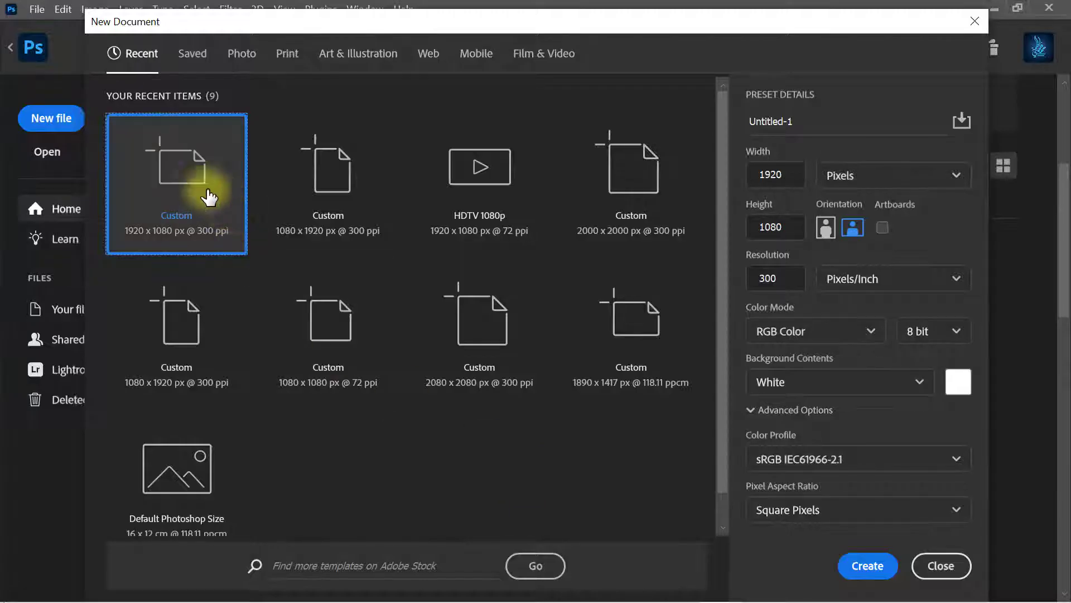
- Create a white 1920×1080 px, 300 ppi document and unlock its background as Layer 0
{"action": "left_click", "coordinate": [798, 226]}
{"action": "left_click", "coordinate": [798, 278]}
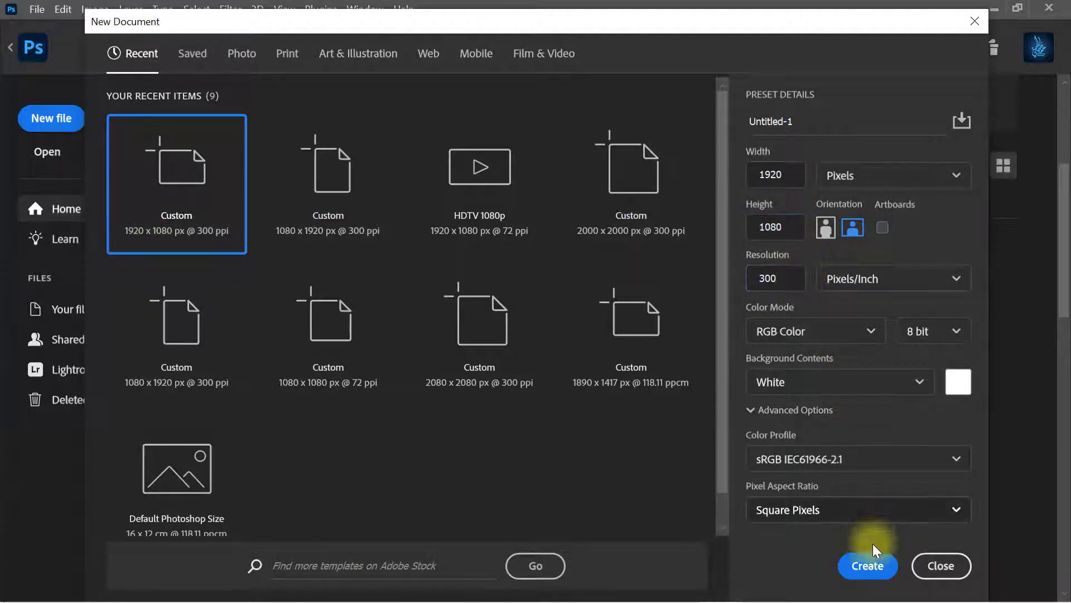
{"action": "left_click", "coordinate": [868, 566]}
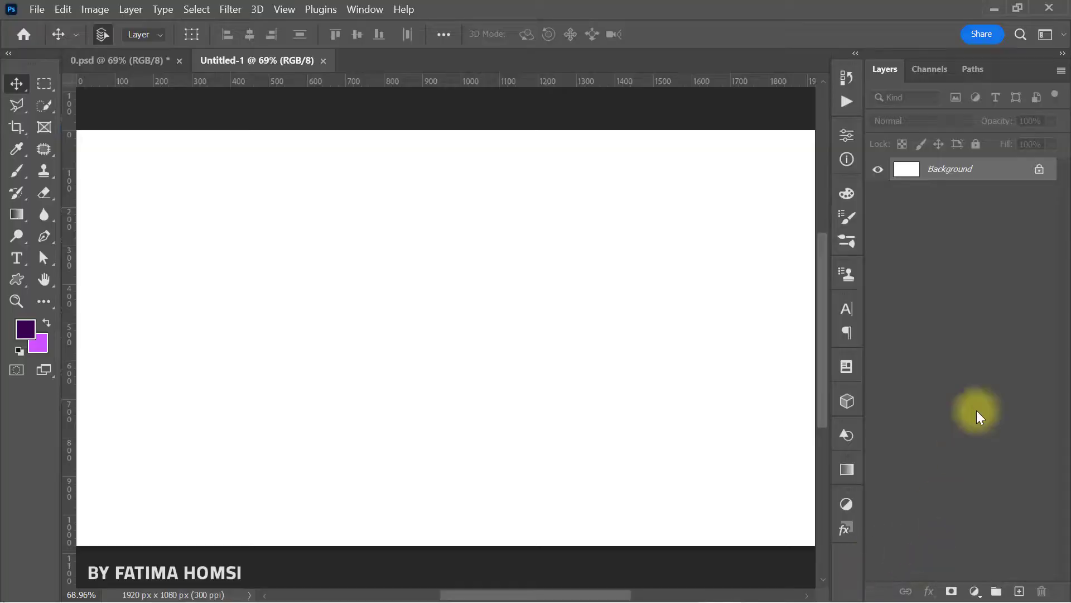
{"action": "left_click", "coordinate": [1043, 169]}
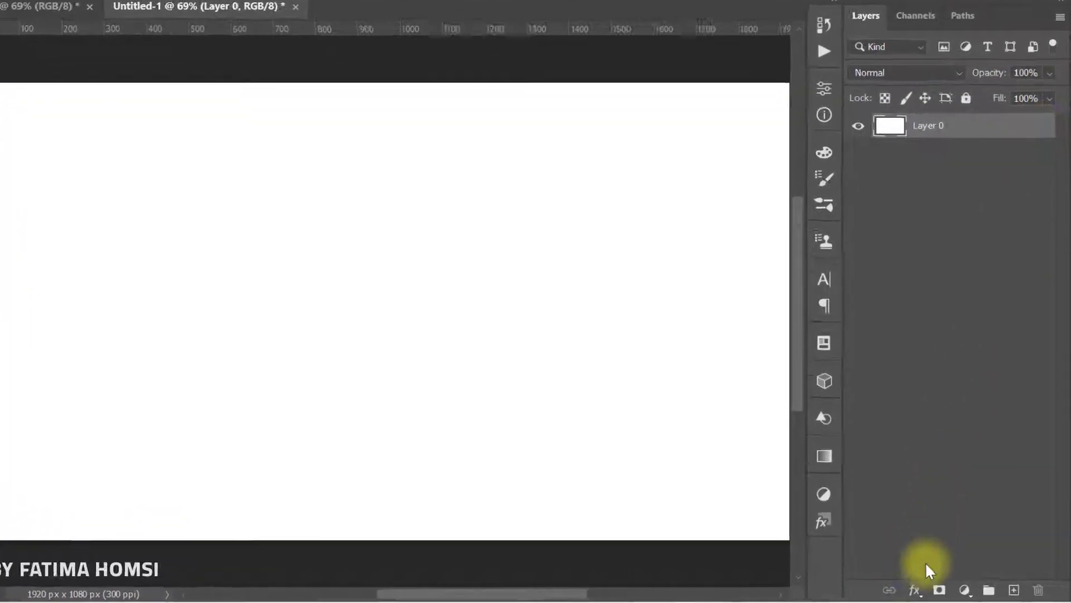
{"action": "left_click", "coordinate": [930, 591]}
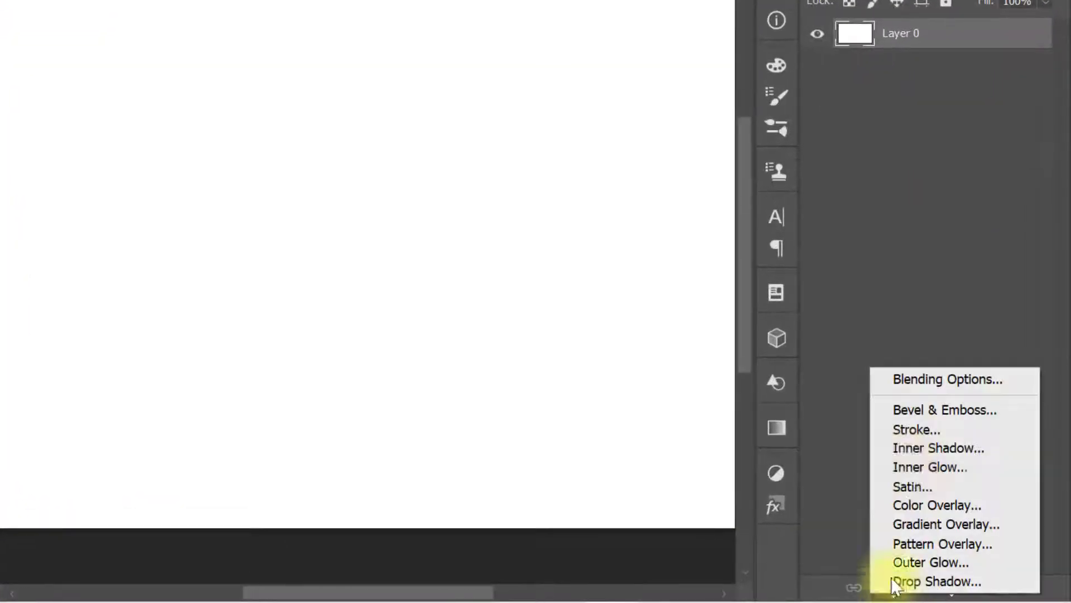
- Add a Gradient Overlay to Layer 0 running from dark navy #03104a to bright blue #154bb4
{"action": "left_click", "coordinate": [910, 373]}
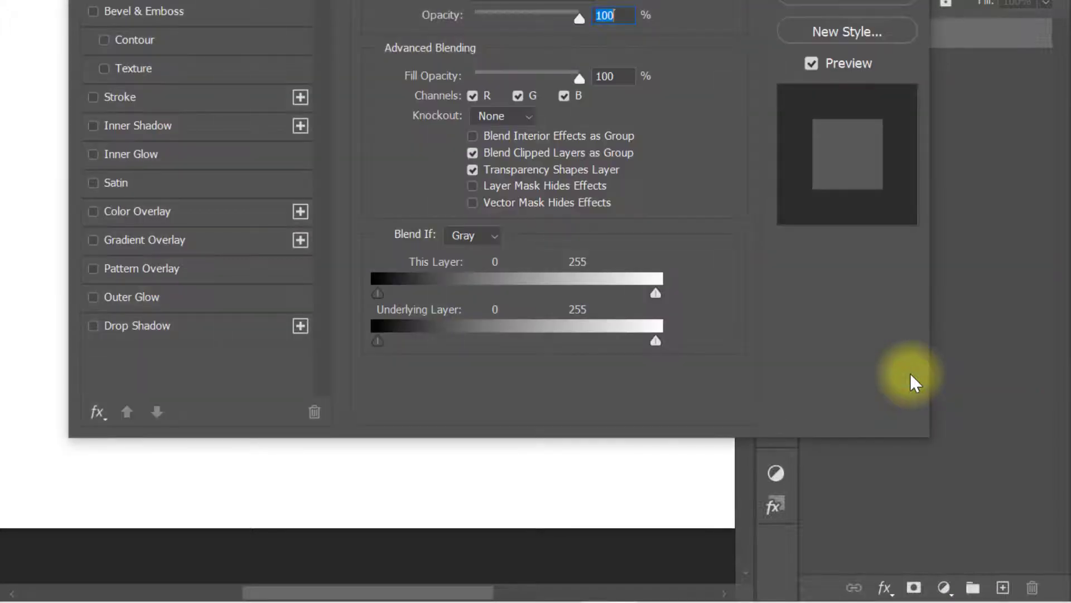
{"action": "left_click", "coordinate": [199, 338]}
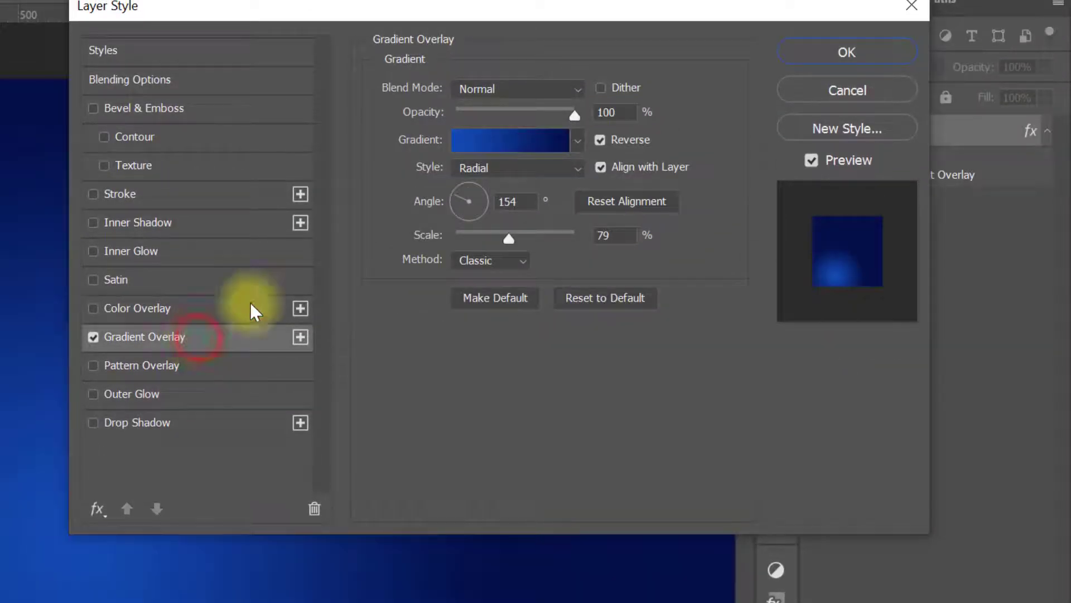
{"action": "left_click", "coordinate": [499, 139]}
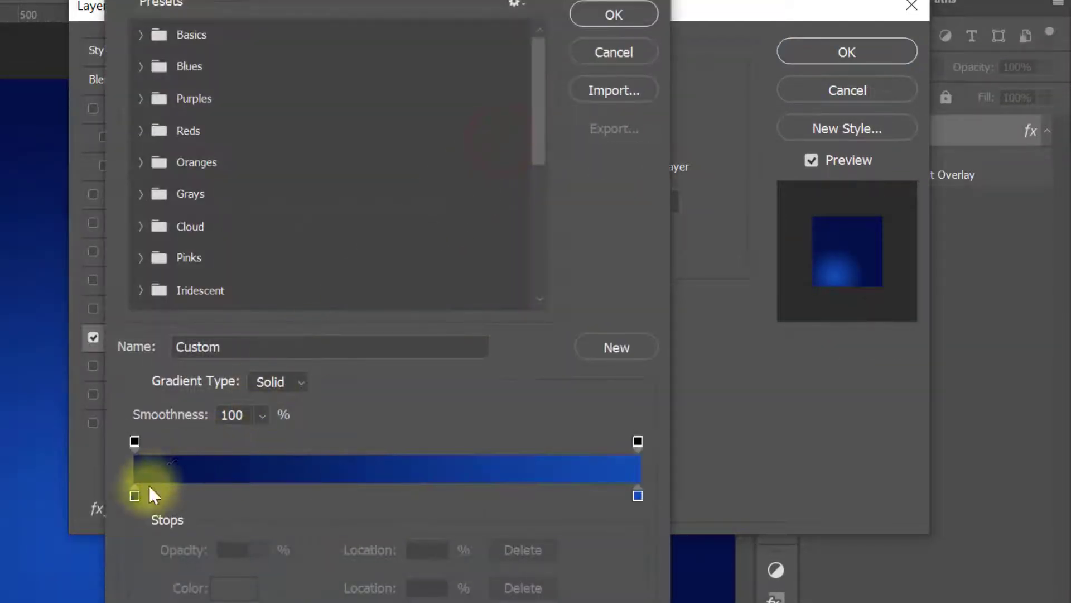
{"action": "left_click", "coordinate": [135, 494]}
{"action": "left_click", "coordinate": [256, 580]}
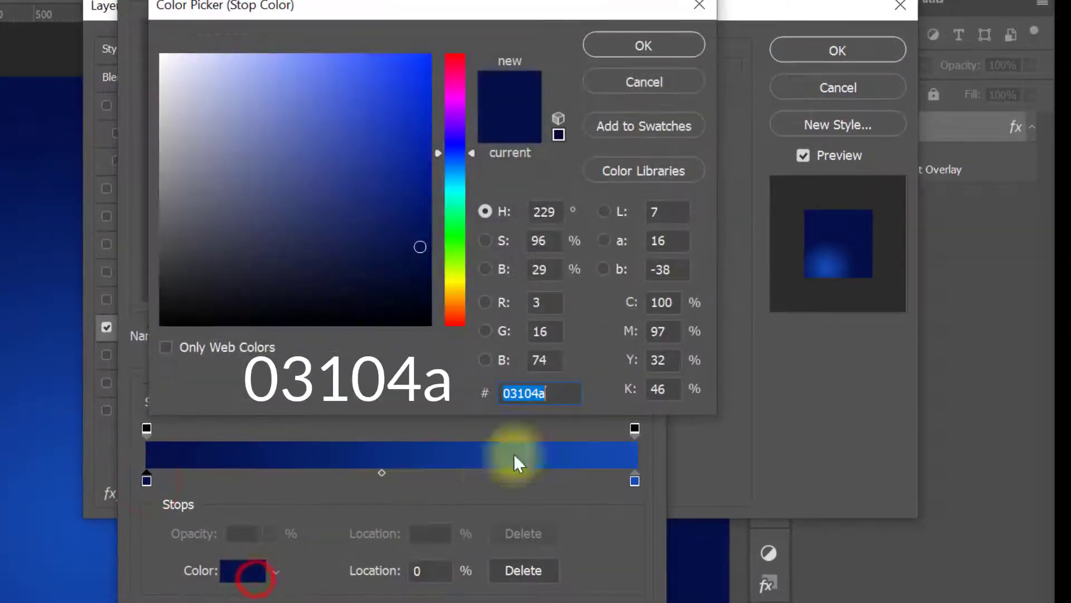
{"action": "left_click", "coordinate": [558, 392]}
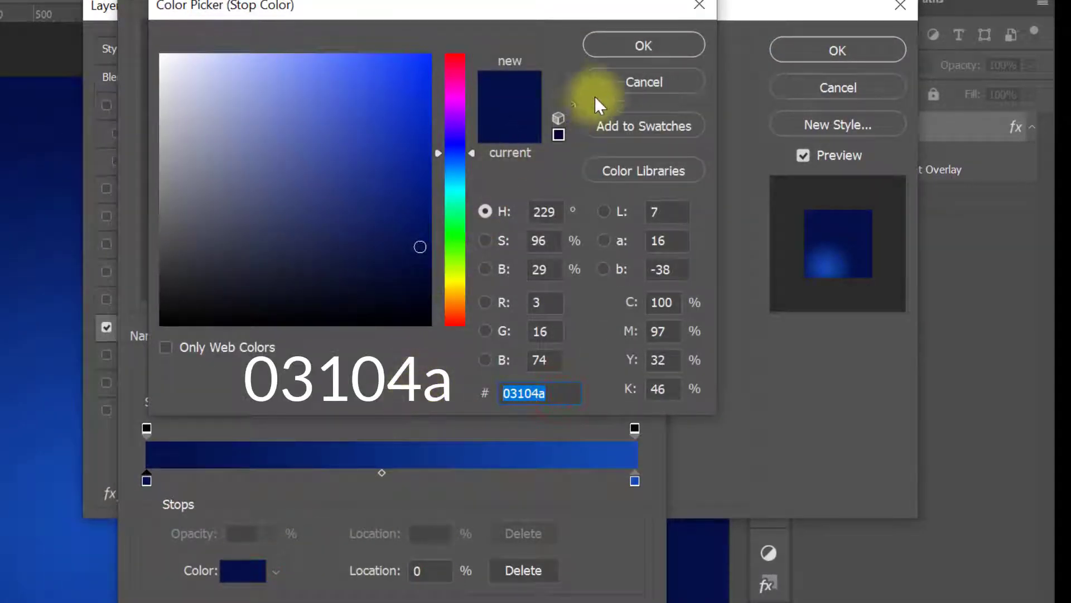
{"action": "left_click", "coordinate": [631, 45]}
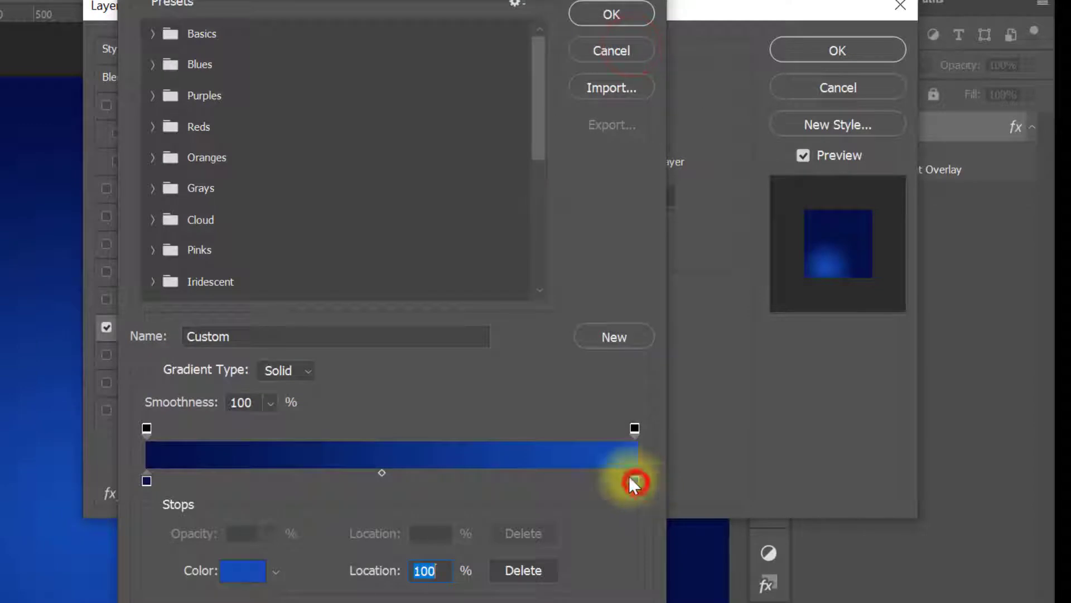
{"action": "left_click", "coordinate": [234, 569]}
{"action": "left_click", "coordinate": [560, 391]}
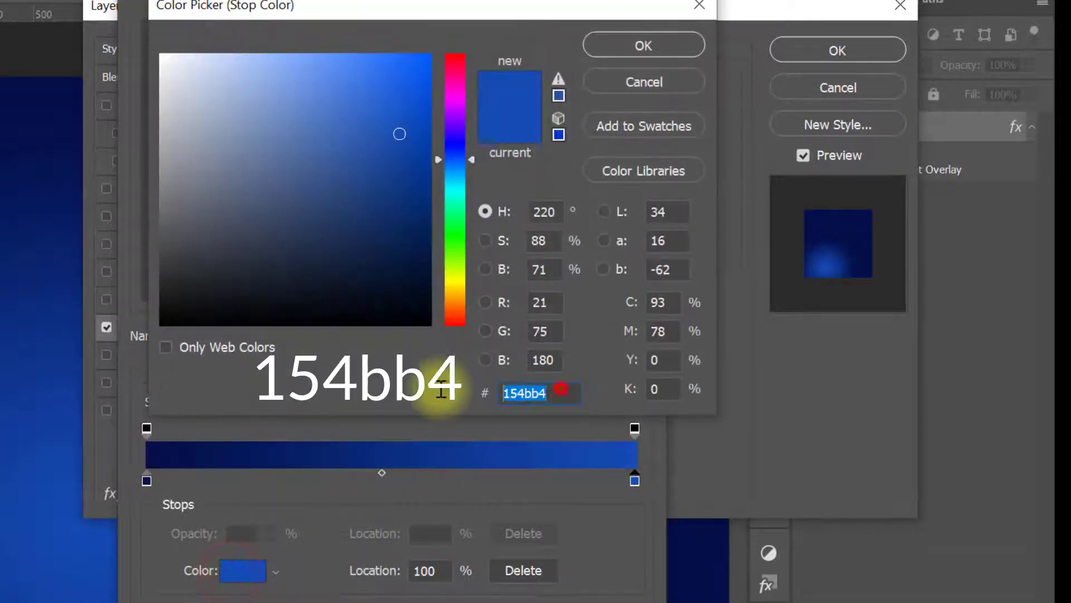
{"action": "left_click", "coordinate": [604, 49]}
{"action": "left_click", "coordinate": [598, 14]}
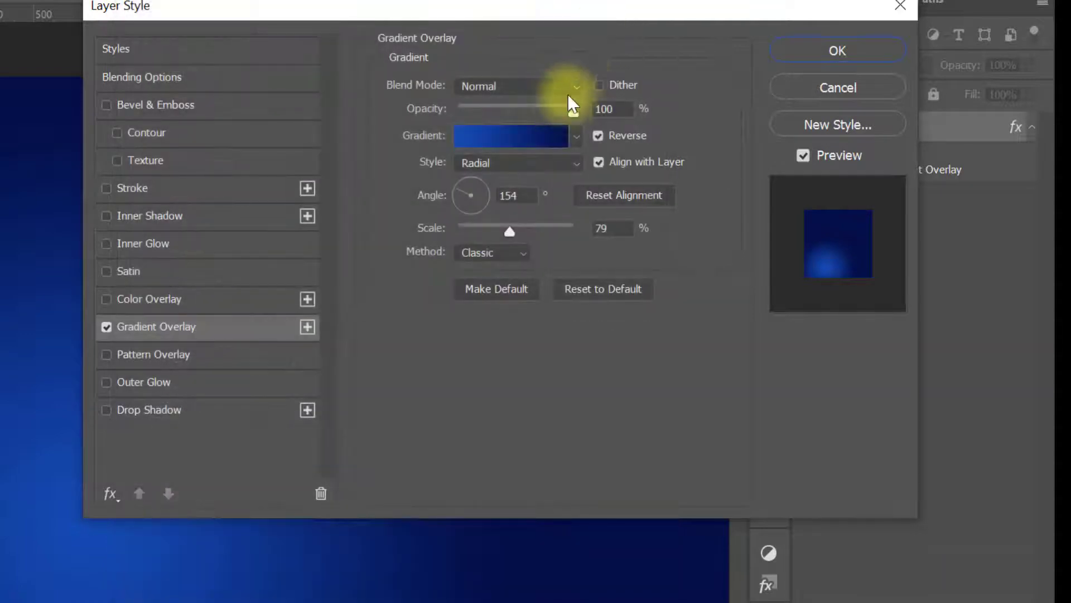
- Make the gradient radial and reversed at 79% scale, centre its glow, and apply it
{"action": "double_click", "coordinate": [612, 109]}
{"action": "left_click", "coordinate": [522, 162]}
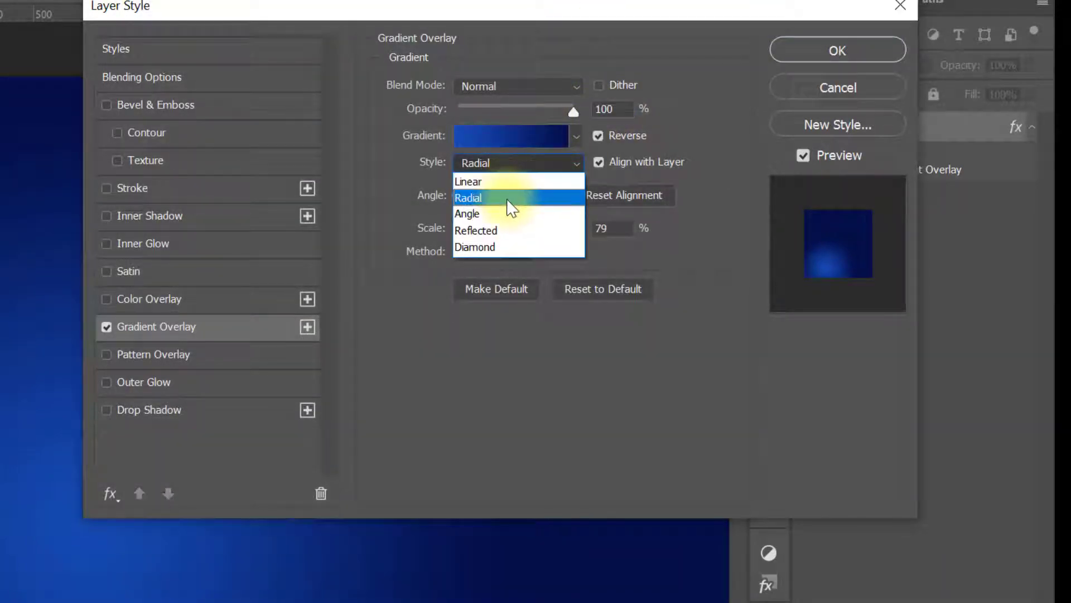
{"action": "left_click", "coordinate": [510, 197]}
{"action": "double_click", "coordinate": [509, 196]}
{"action": "double_click", "coordinate": [611, 227]}
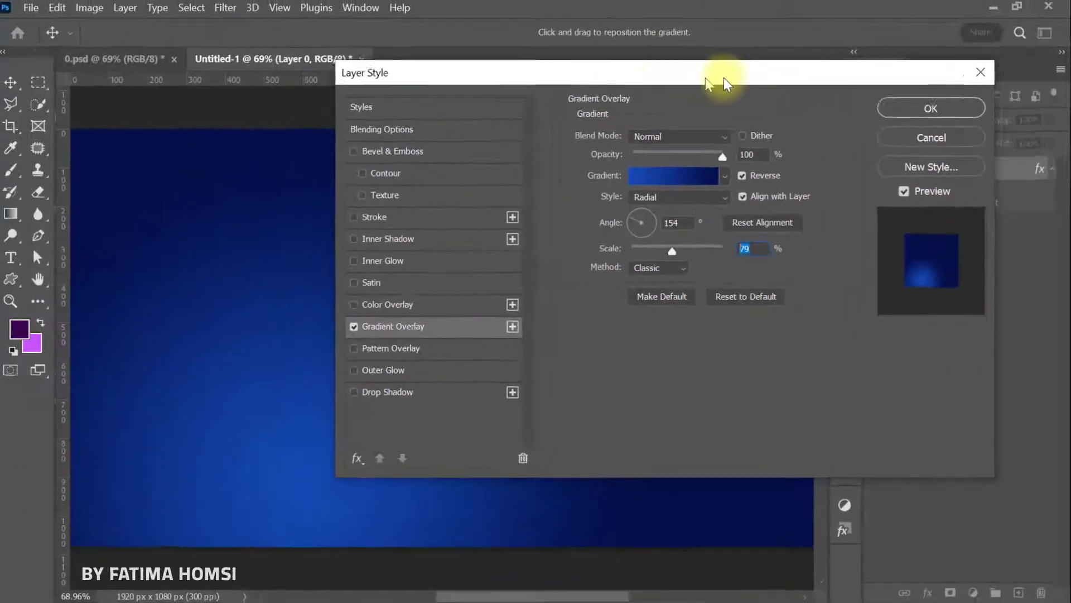
{"action": "left_click_drag", "start_coordinate": [724, 84], "coordinate": [957, 61]}
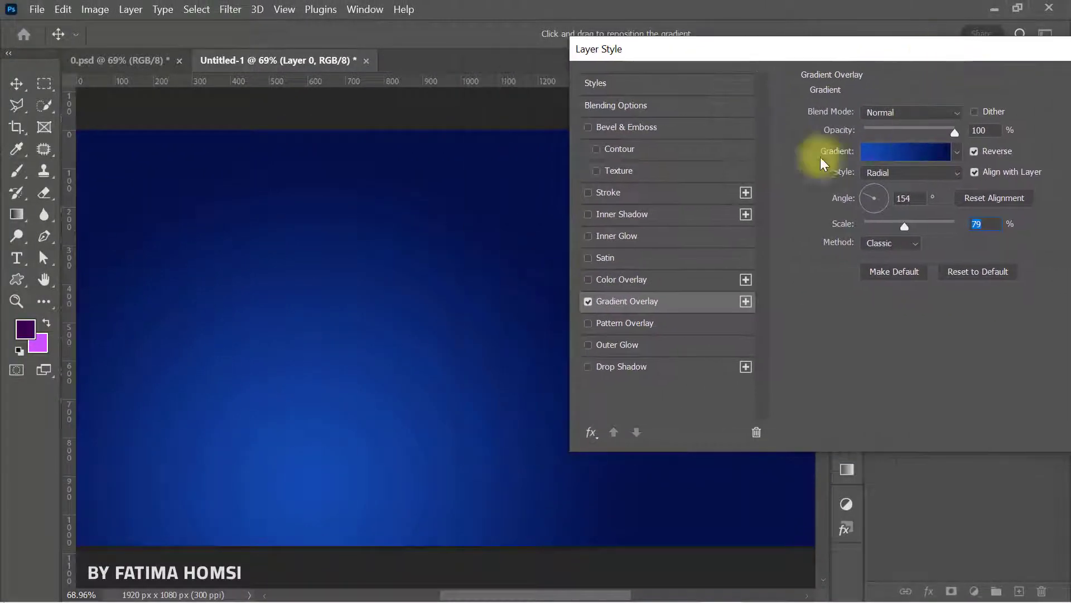
{"action": "left_click_drag", "start_coordinate": [436, 397], "coordinate": [468, 296]}
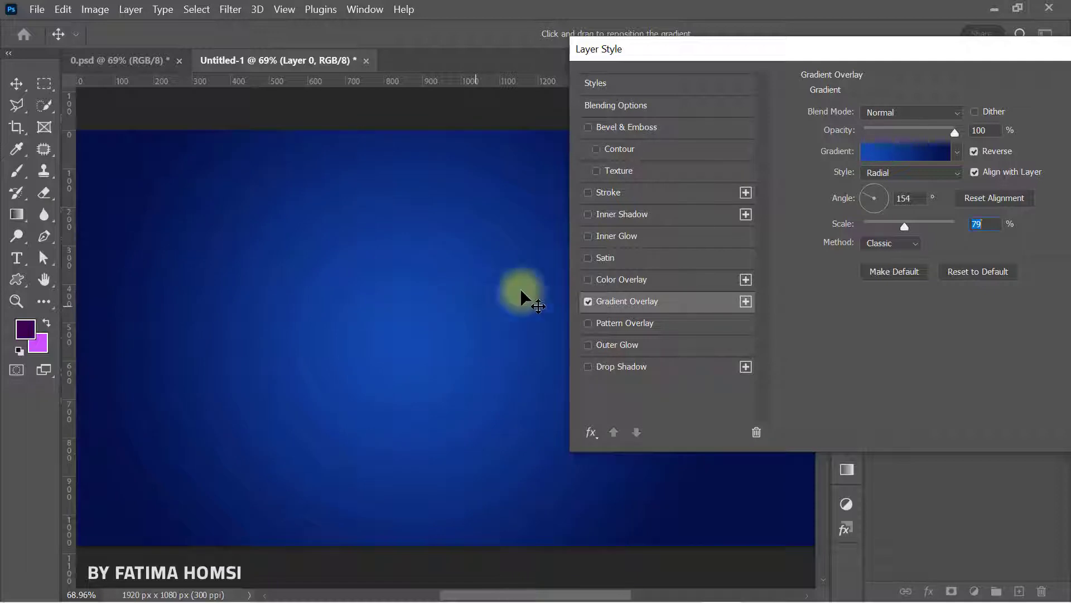
{"action": "left_click_drag", "start_coordinate": [885, 58], "coordinate": [474, 106]}
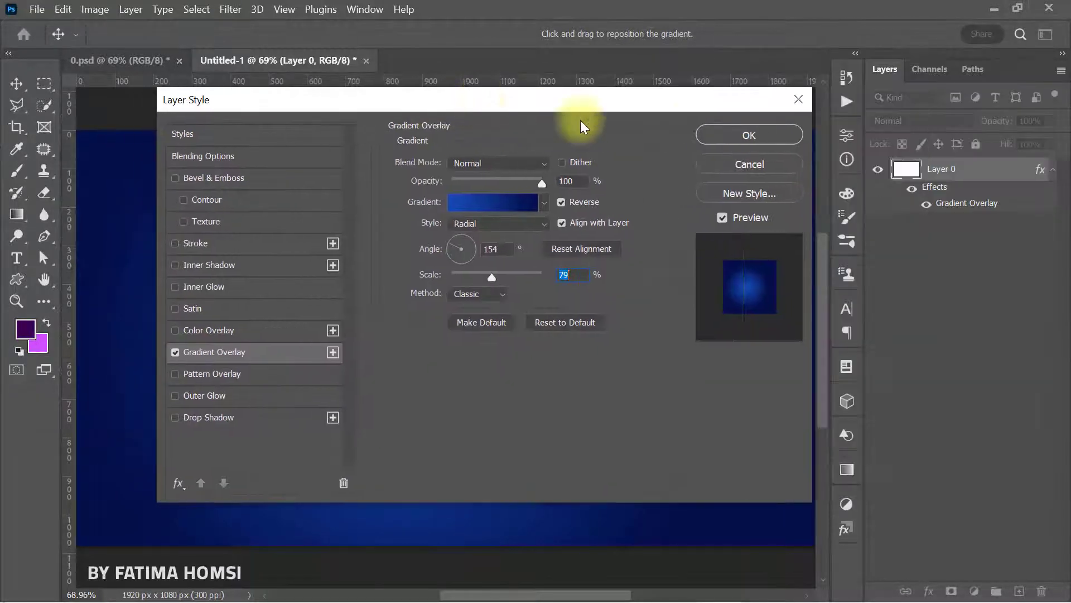
{"action": "left_click", "coordinate": [724, 135]}
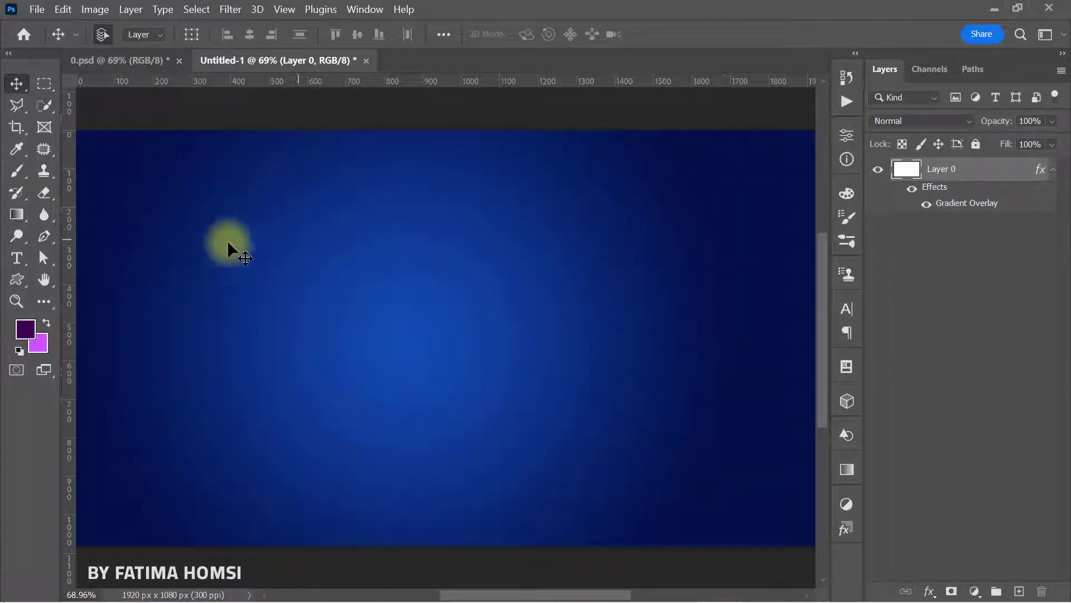
- Add a vertical guide near the left edge and choose the car custom shape
{"action": "left_click_drag", "start_coordinate": [70, 241], "coordinate": [106, 245]}
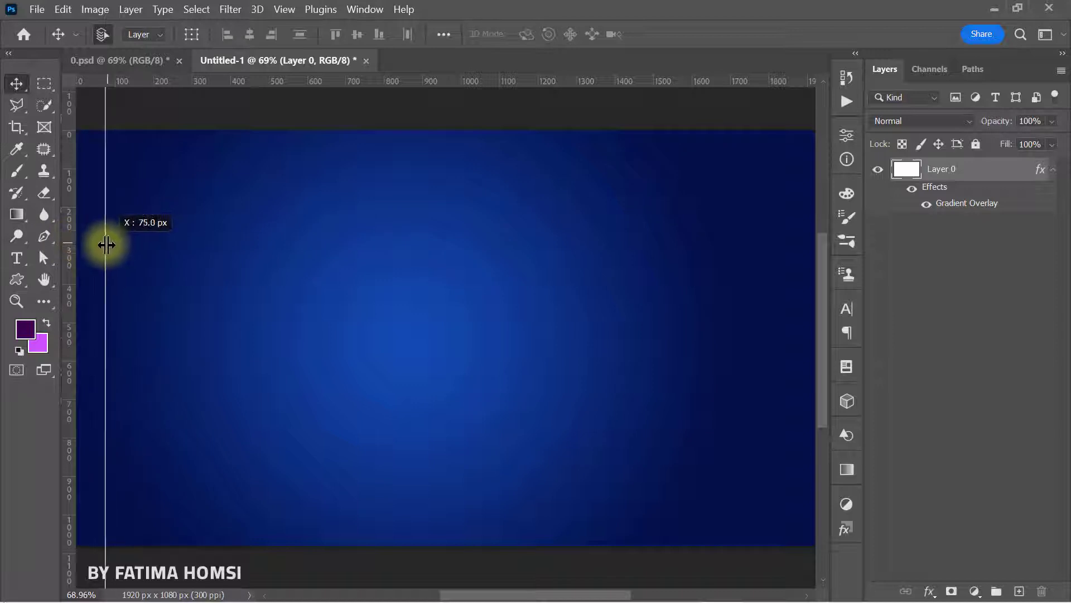
{"action": "right_click", "coordinate": [15, 282]}
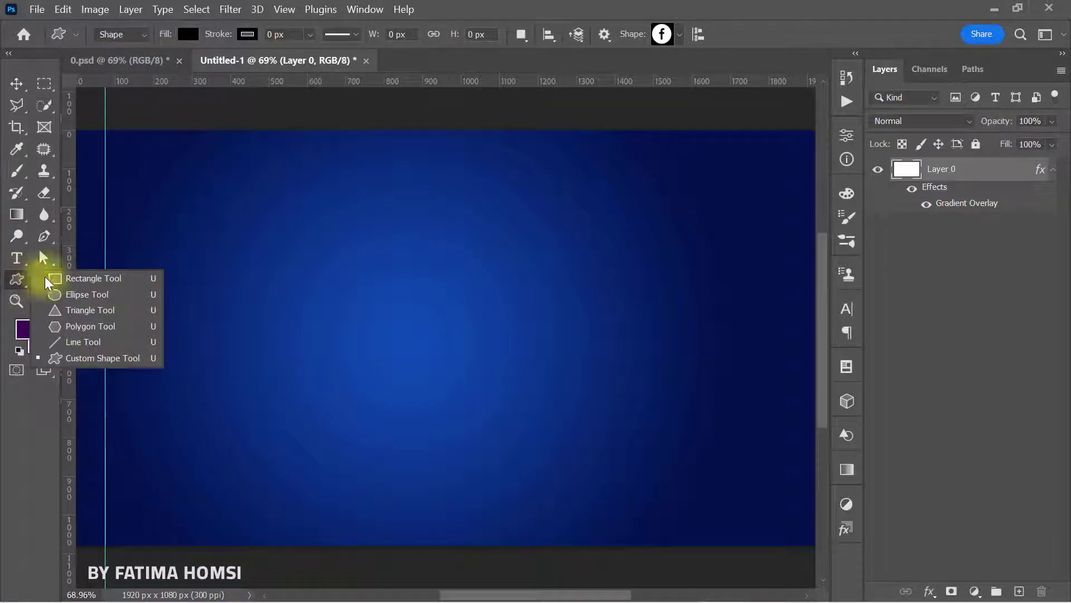
{"action": "left_click", "coordinate": [111, 356]}
{"action": "left_click", "coordinate": [679, 34]}
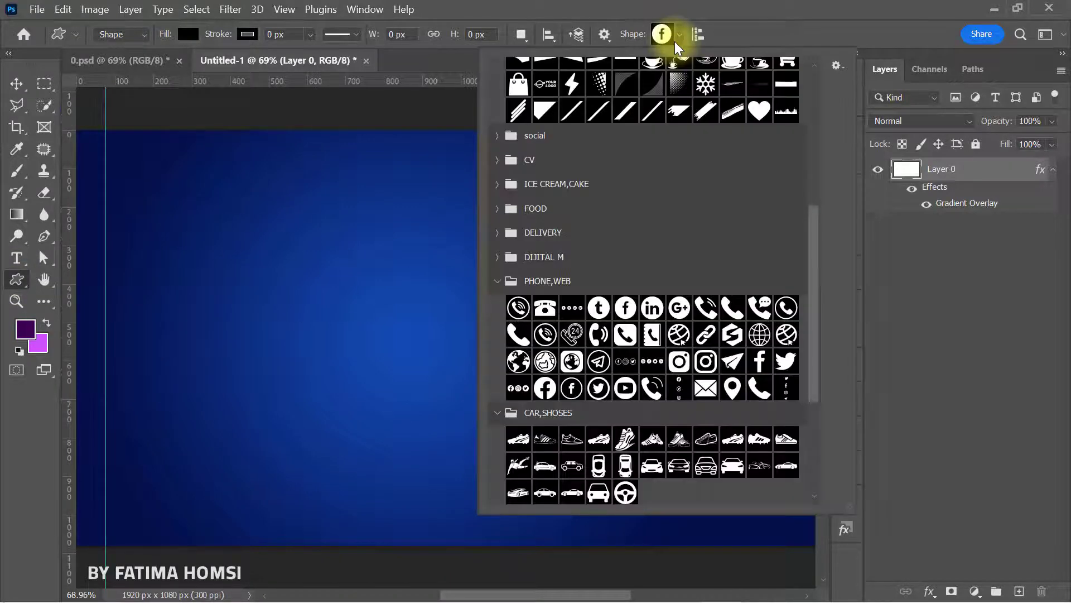
{"action": "left_click", "coordinate": [733, 466]}
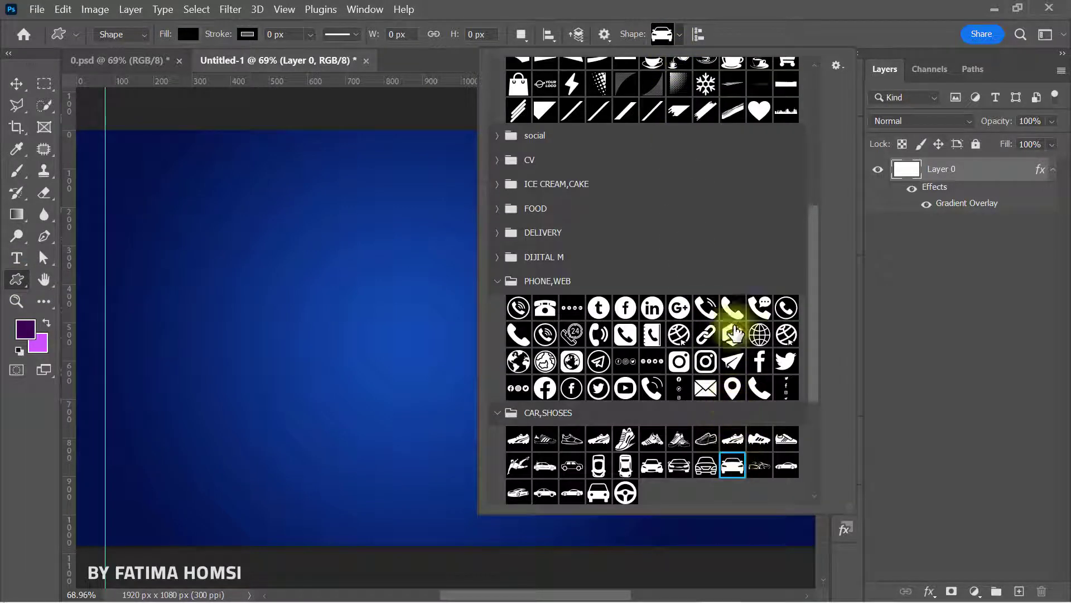
{"action": "left_click", "coordinate": [747, 33]}
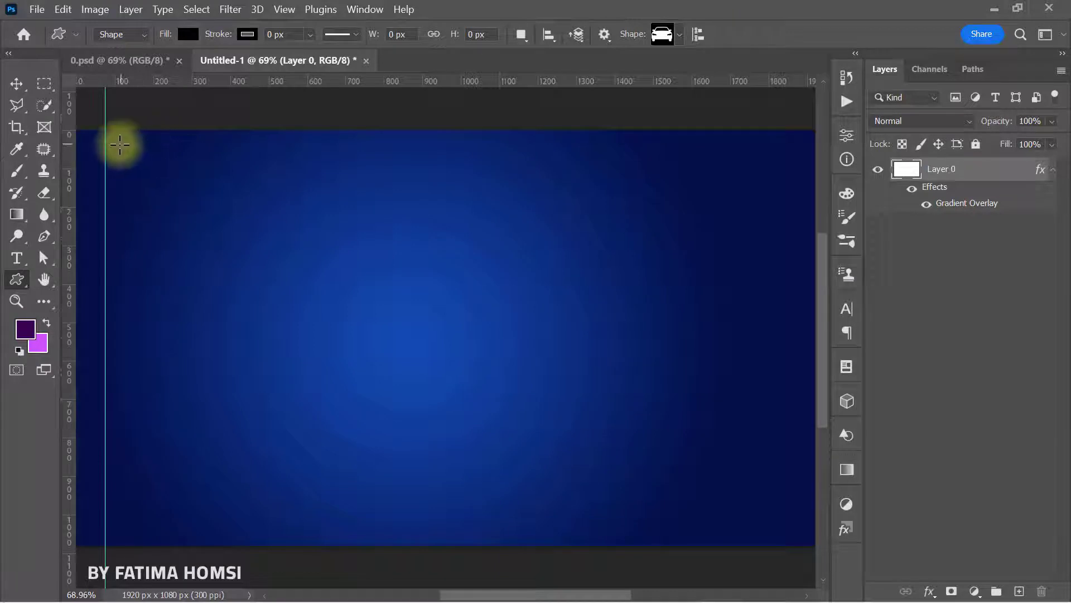
- Draw a small car shape at the canvas top-left and fill it white
{"action": "left_click_drag", "start_coordinate": [114, 156], "coordinate": [145, 179]}
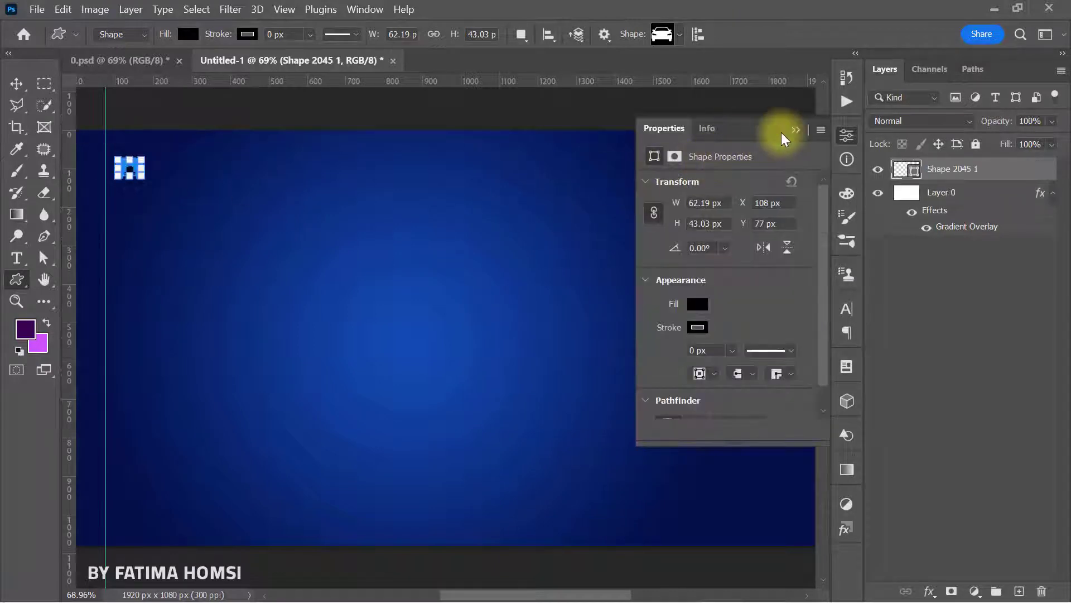
{"action": "left_click", "coordinate": [796, 129]}
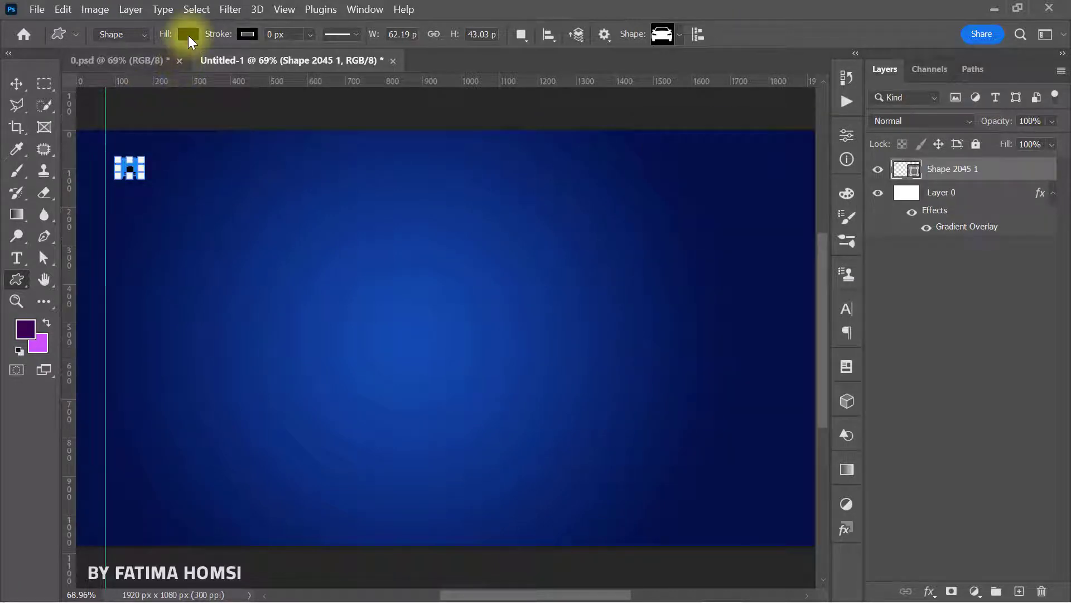
{"action": "left_click", "coordinate": [189, 35]}
{"action": "left_click", "coordinate": [188, 123]}
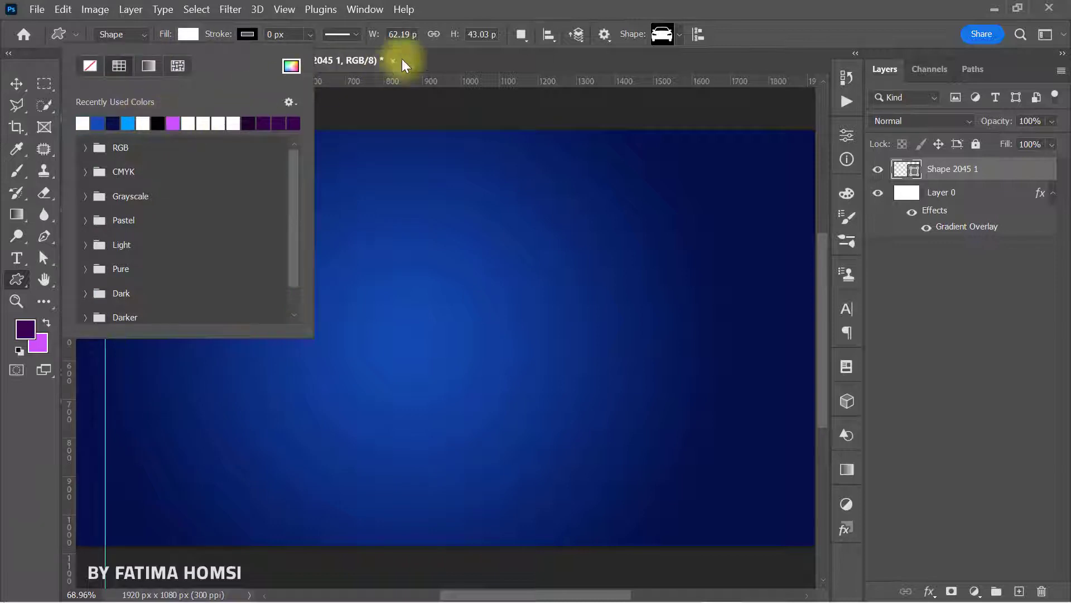
{"action": "left_click", "coordinate": [495, 21]}
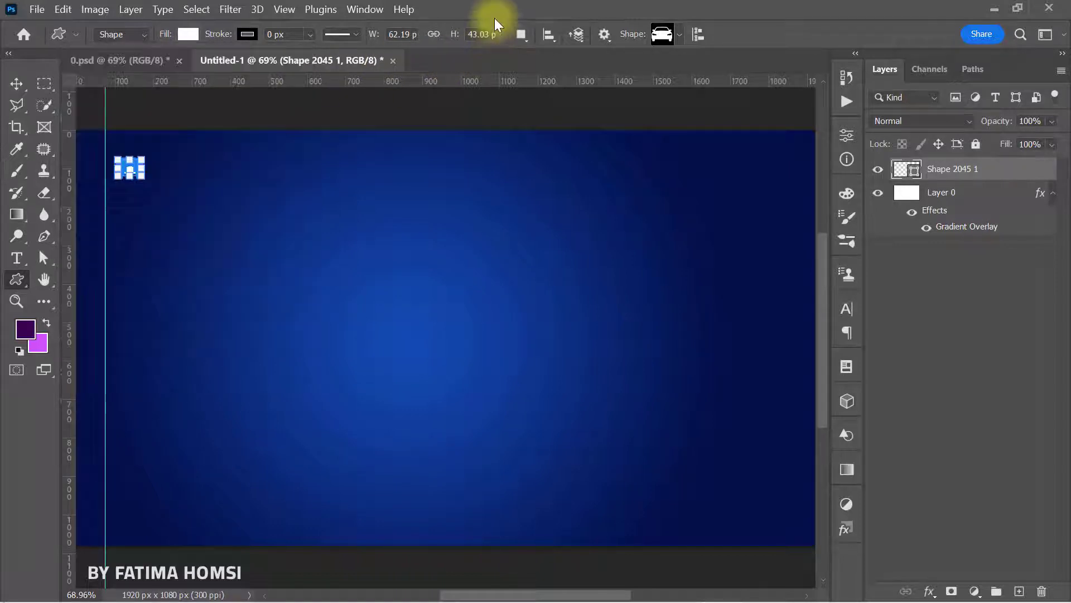
- Add a MAXI text line on the canvas in a light colour
{"action": "left_click", "coordinate": [16, 257]}
{"action": "left_click", "coordinate": [242, 237]}
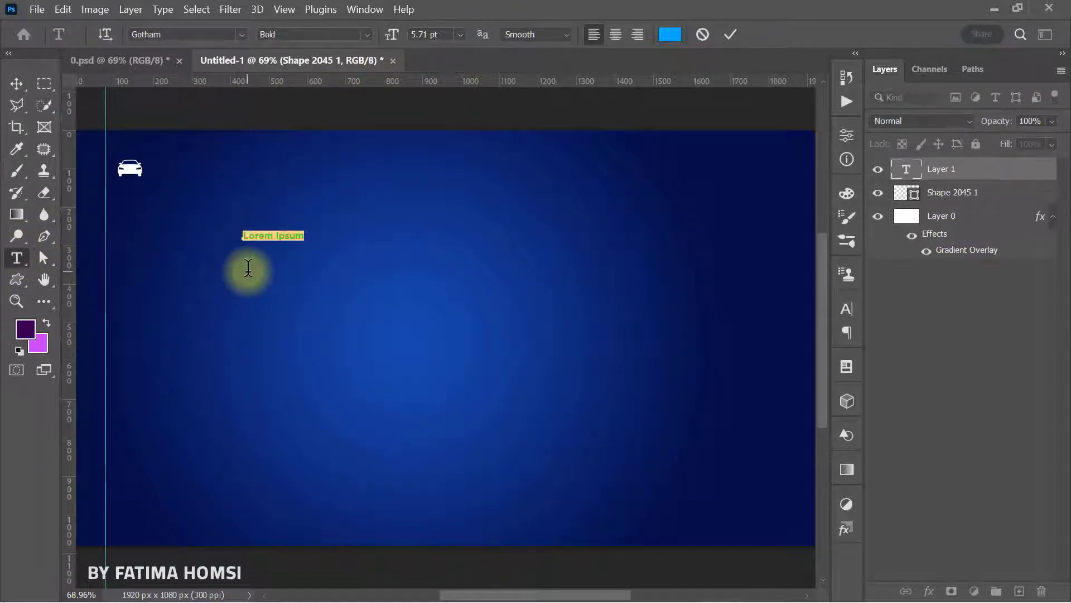
{"action": "type", "text": "MAXI"}
{"action": "left_click", "coordinate": [731, 34]}
{"action": "left_click", "coordinate": [671, 35]}
{"action": "mouse_move", "coordinate": [505, 120]}
{"action": "left_mouse_down"}
{"action": "mouse_move", "coordinate": [294, 102]}
{"action": "mouse_move", "coordinate": [394, 112]}
{"action": "left_mouse_up"}
{"action": "left_click", "coordinate": [714, 107]}
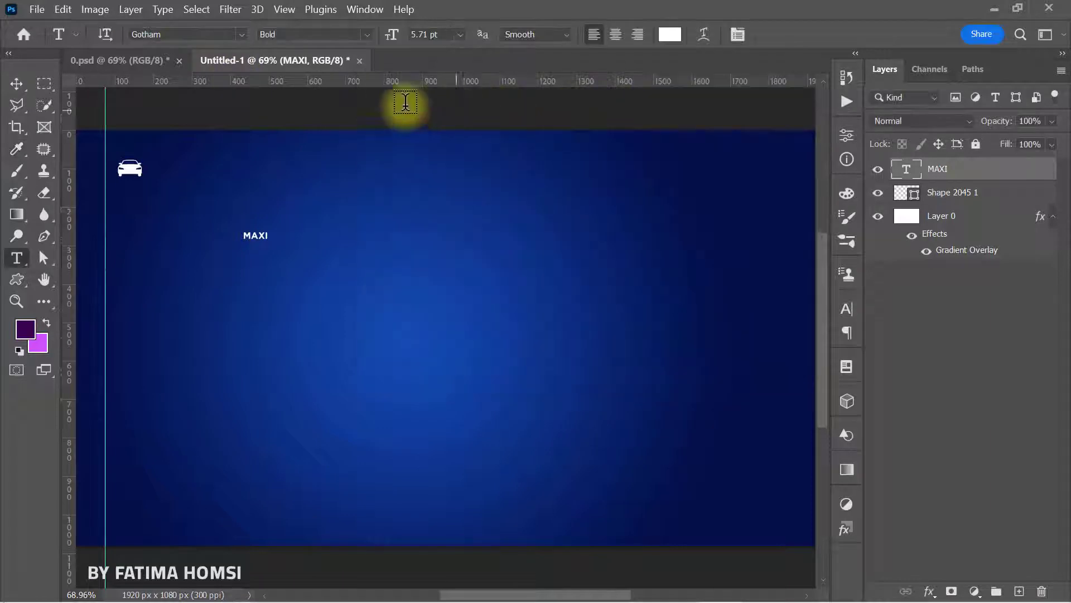
- Set MAXI to Montserrat ExtraBold and move it beside the car icon
{"action": "left_click", "coordinate": [212, 37]}
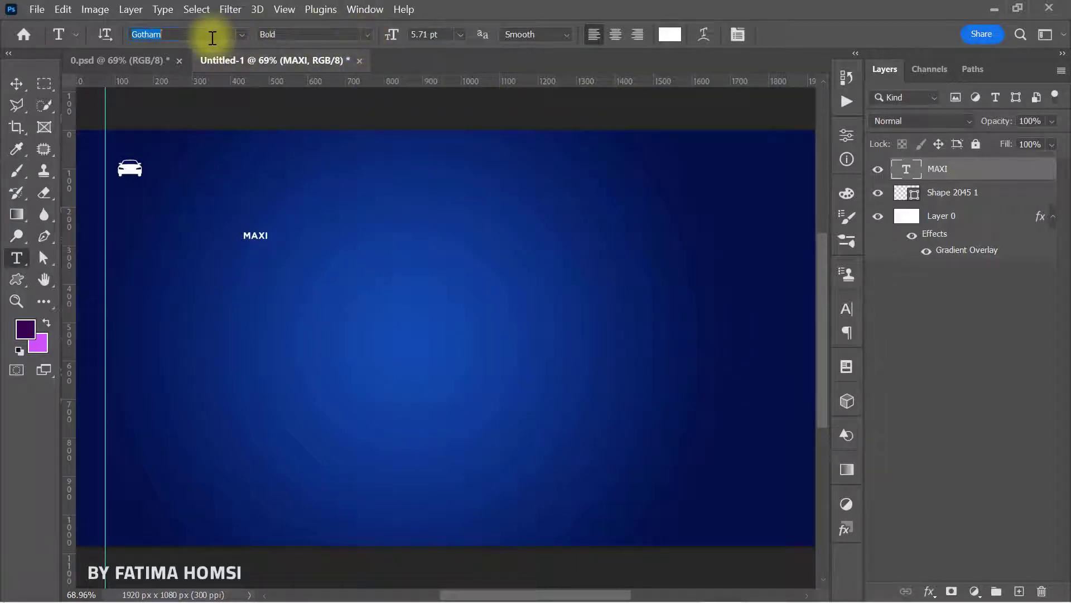
{"action": "type", "text": "MONT"}
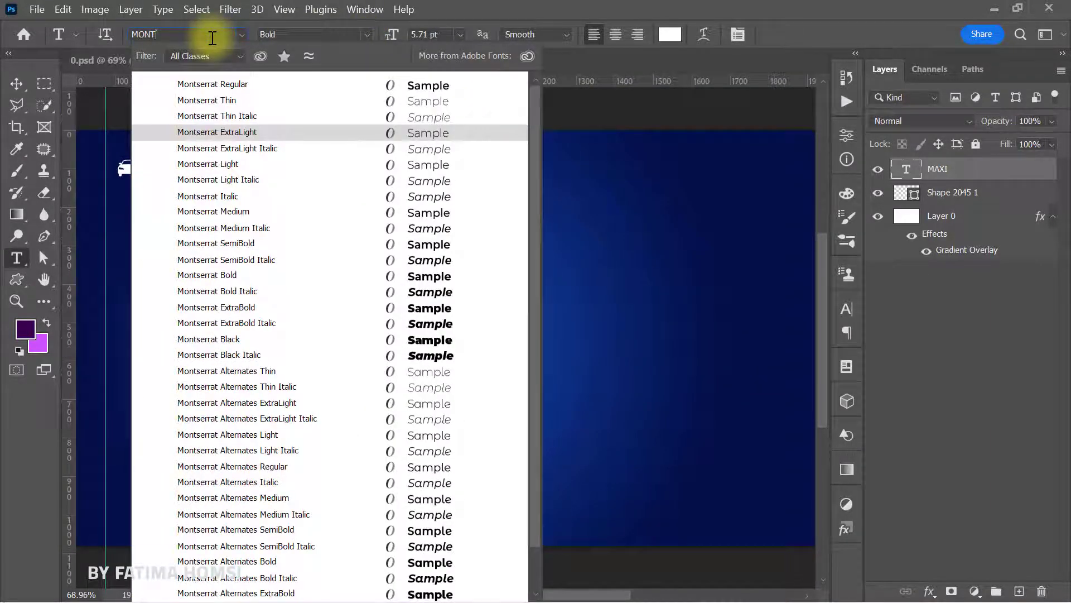
{"action": "left_click", "coordinate": [304, 307]}
{"action": "key", "text": "ctrl+t"}
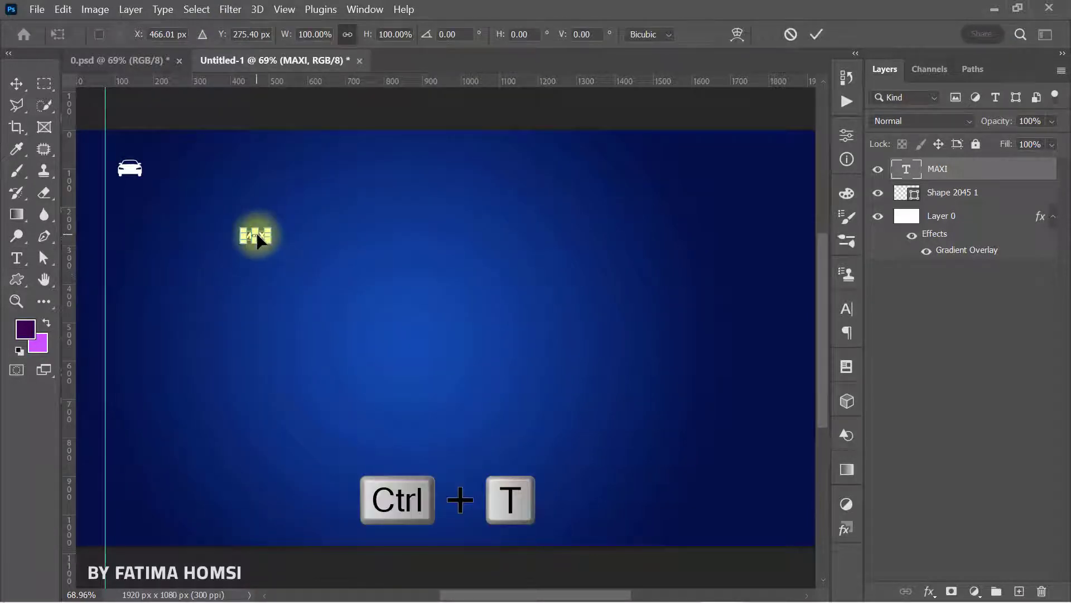
{"action": "left_click_drag", "start_coordinate": [258, 235], "coordinate": [172, 173]}
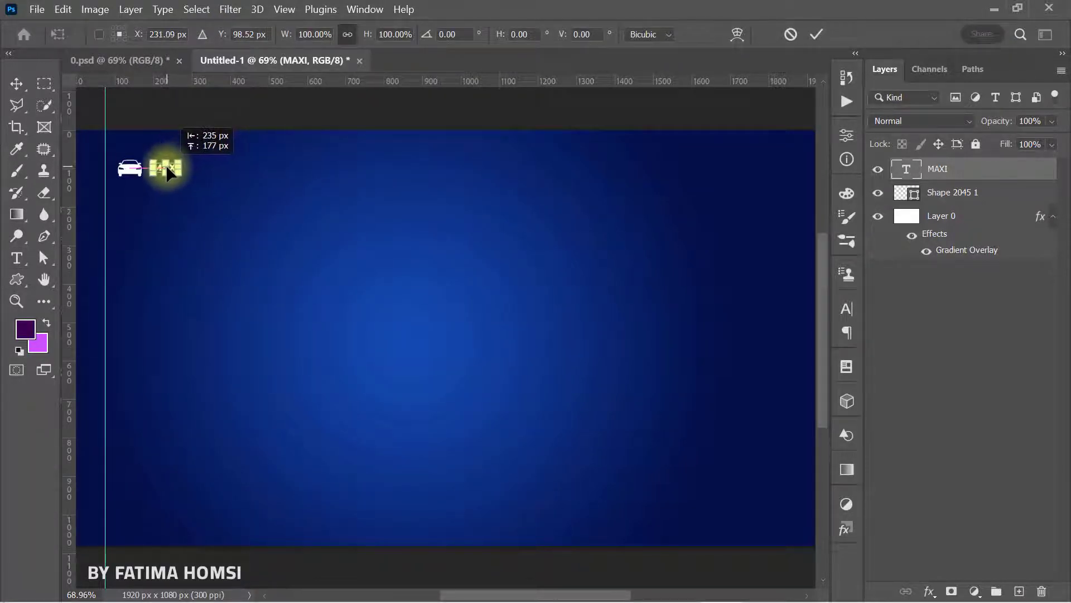
{"action": "left_click", "coordinate": [816, 35]}
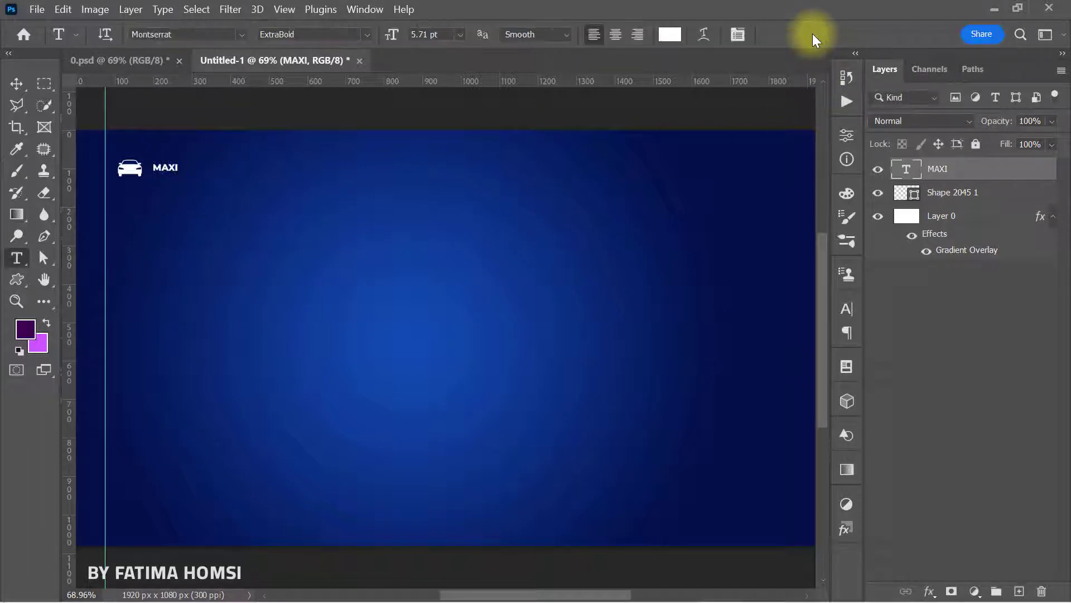
- Add a horizontal guide near the top and move the car icon and MAXI against the guides
{"action": "left_click", "coordinate": [17, 87]}
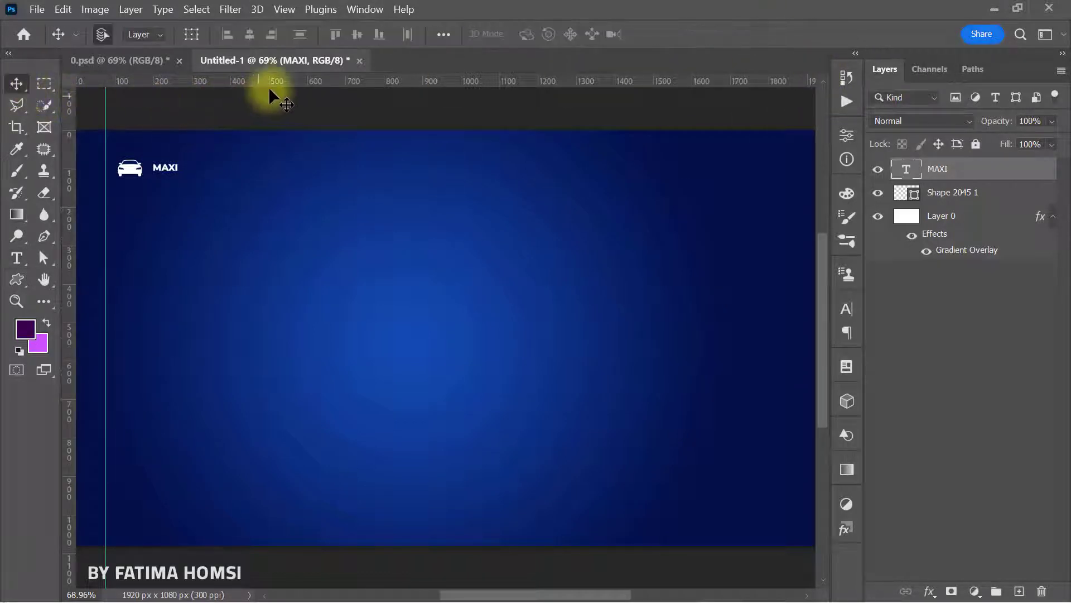
{"action": "left_click_drag", "start_coordinate": [285, 103], "coordinate": [287, 155]}
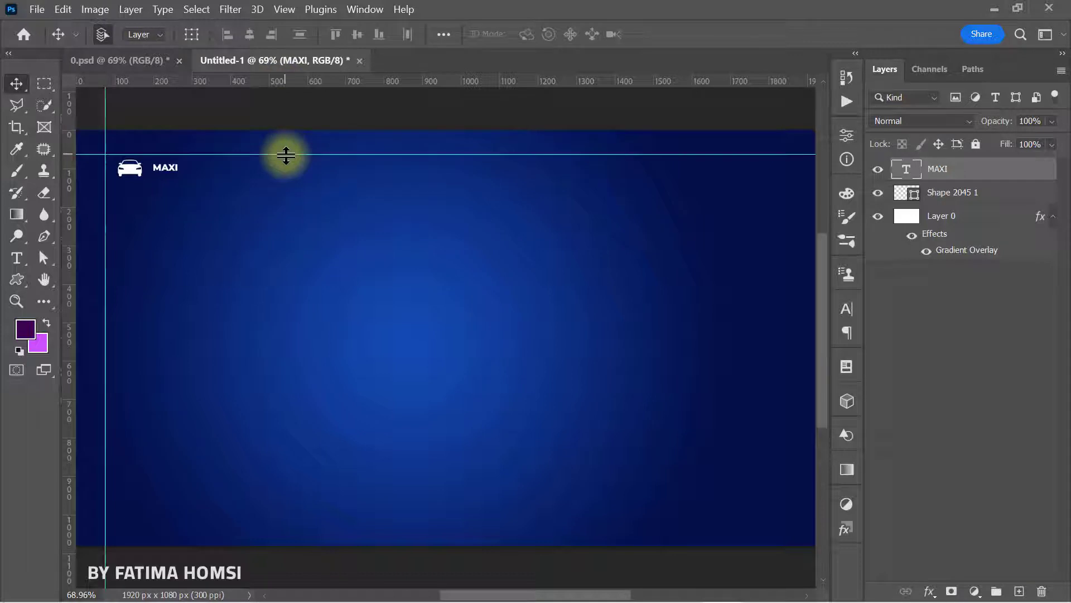
{"action": "scroll", "coordinate": [84, 165], "scroll_direction": "up", "scroll_amount": 5}
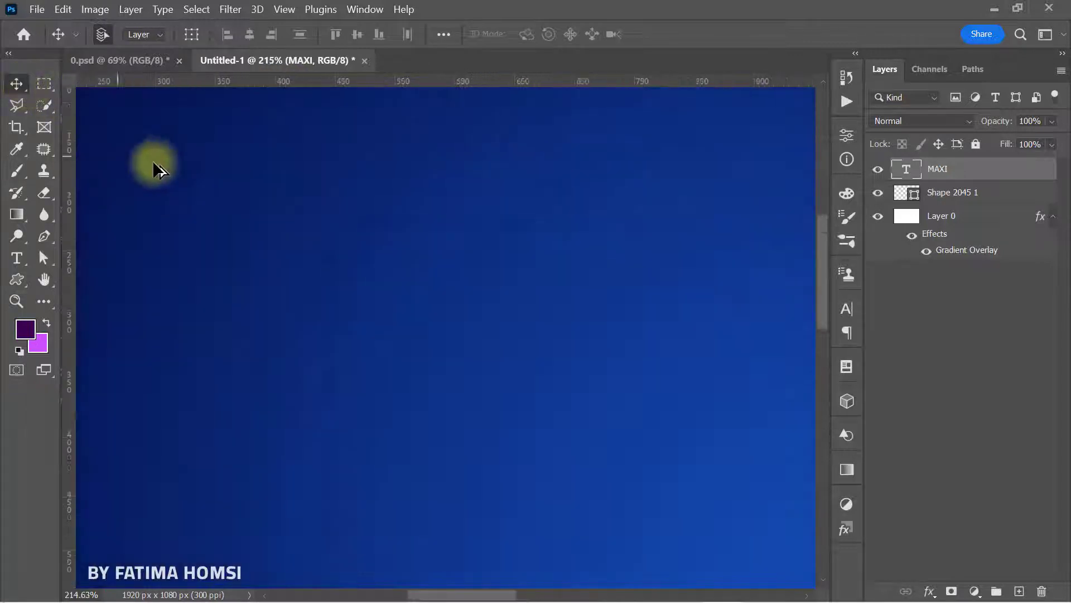
{"action": "left_click_drag", "start_coordinate": [145, 153], "coordinate": [456, 356]}
{"action": "left_click_drag", "start_coordinate": [286, 297], "coordinate": [248, 288]}
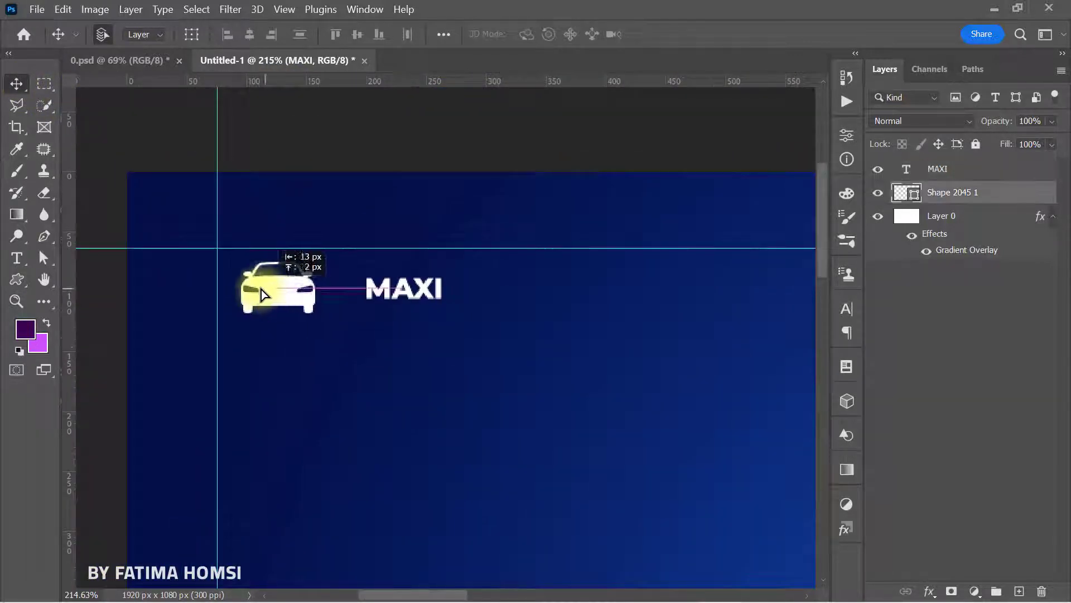
{"action": "left_click_drag", "start_coordinate": [371, 288], "coordinate": [345, 287]}
- Enlarge the MAXI text to about 150% and place it beside the car icon
{"action": "key", "text": "ctrl+t"}
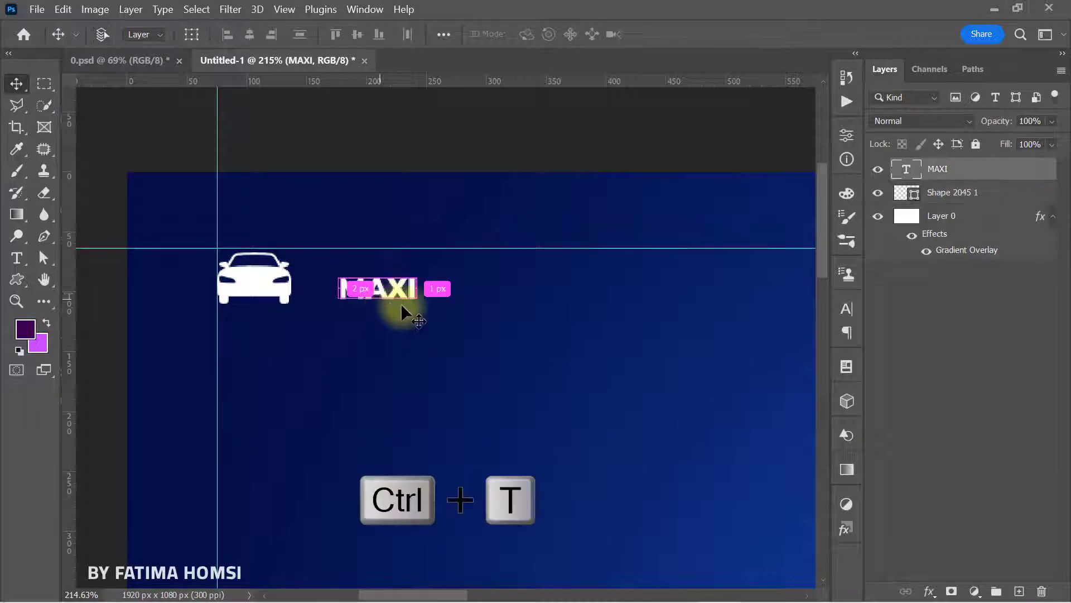
{"action": "left_click_drag", "start_coordinate": [416, 309], "coordinate": [440, 310]}
{"action": "left_click_drag", "start_coordinate": [383, 292], "coordinate": [370, 286]}
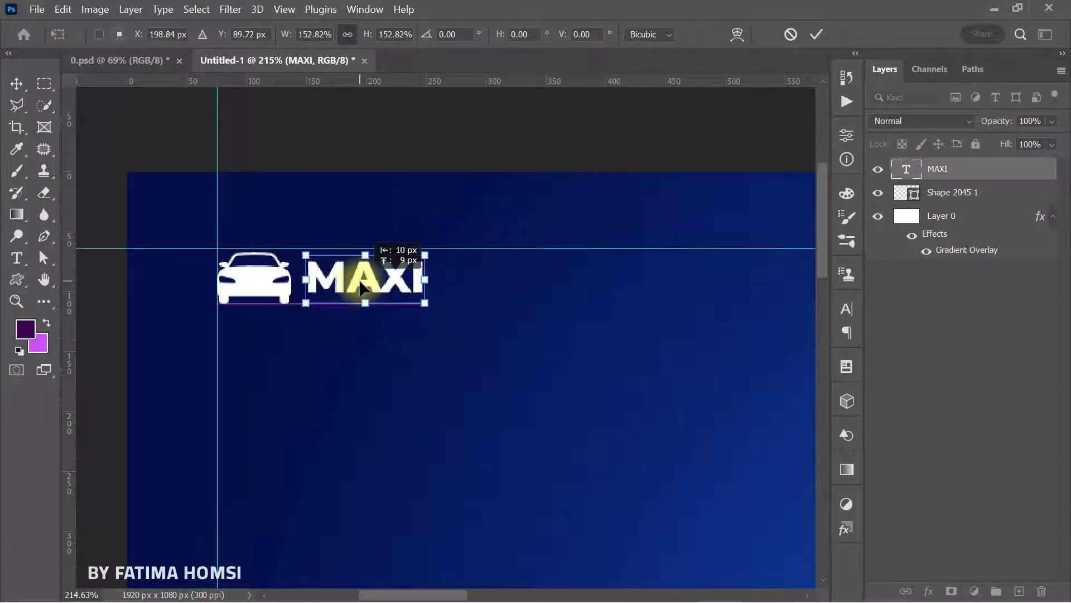
{"action": "left_click", "coordinate": [815, 34]}
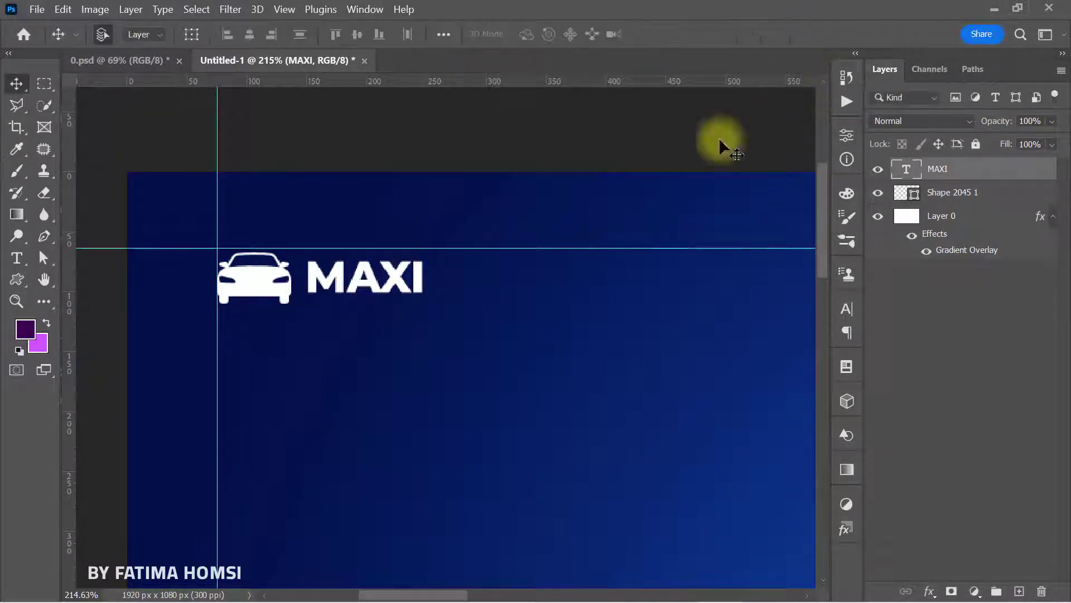
{"action": "scroll", "coordinate": [538, 306], "scroll_direction": "down", "scroll_amount": 2}
{"action": "scroll", "coordinate": [649, 347], "scroll_direction": "down", "scroll_amount": 2}
{"action": "scroll", "coordinate": [431, 271], "scroll_direction": "down", "scroll_amount": 1}
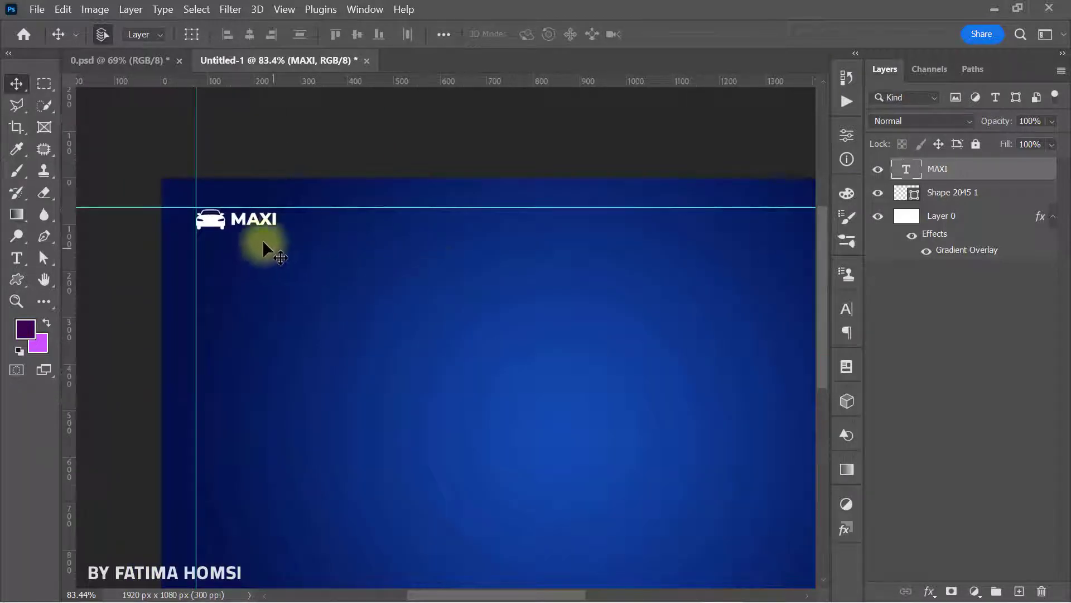
- Shrink the car icon to about 83% and nudge MAXI slightly closer to it
{"action": "left_click", "coordinate": [210, 220]}
{"action": "key", "text": "ctrl+t"}
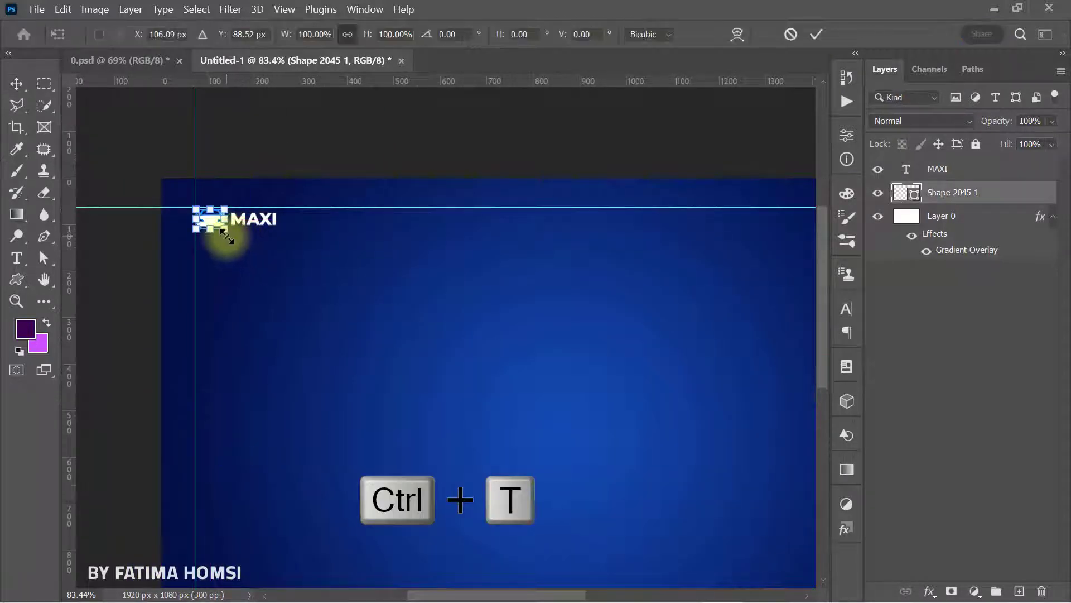
{"action": "left_click_drag", "start_coordinate": [228, 230], "coordinate": [221, 219]}
{"action": "scroll", "coordinate": [208, 218], "scroll_direction": "up", "scroll_amount": 2}
{"action": "scroll", "coordinate": [208, 219], "scroll_direction": "up", "scroll_amount": 2}
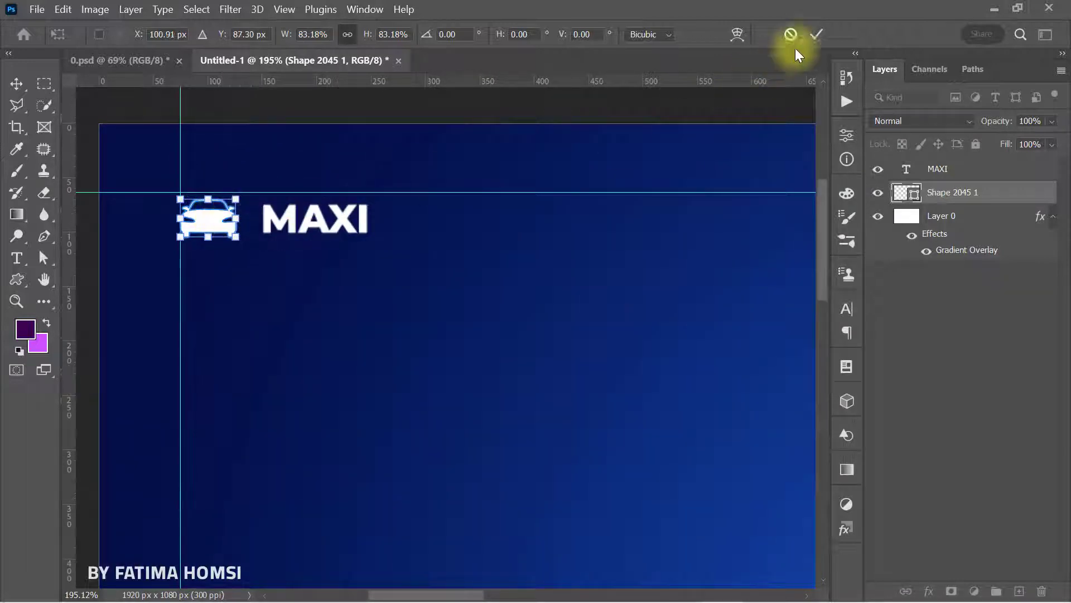
{"action": "left_click", "coordinate": [816, 34]}
{"action": "left_click_drag", "start_coordinate": [316, 222], "coordinate": [306, 222]}
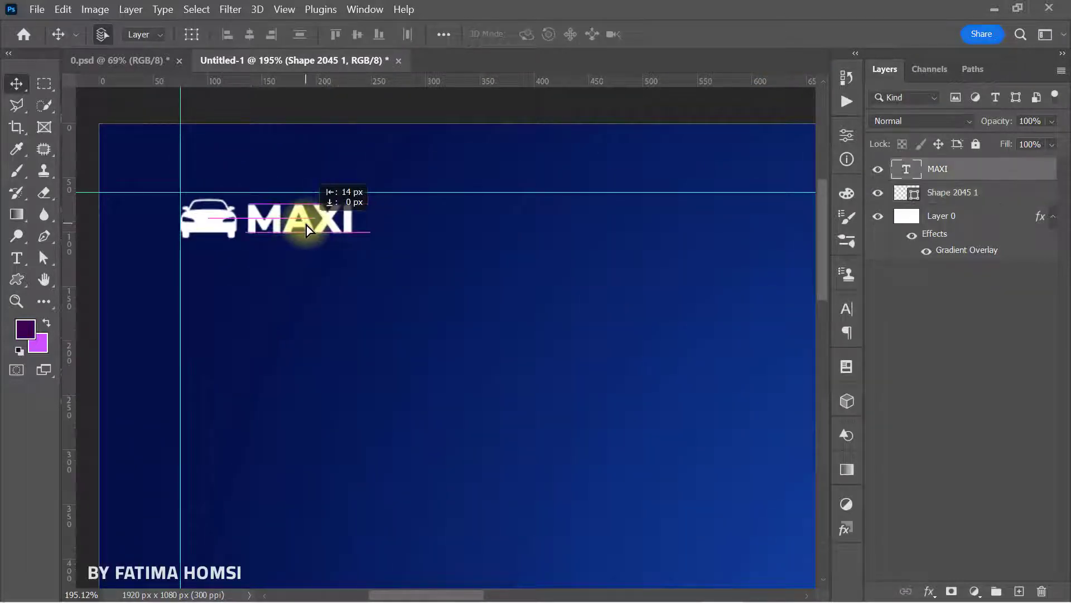
{"action": "scroll", "coordinate": [561, 290], "scroll_direction": "down", "scroll_amount": 2}
{"action": "scroll", "coordinate": [550, 323], "scroll_direction": "down", "scroll_amount": 2}
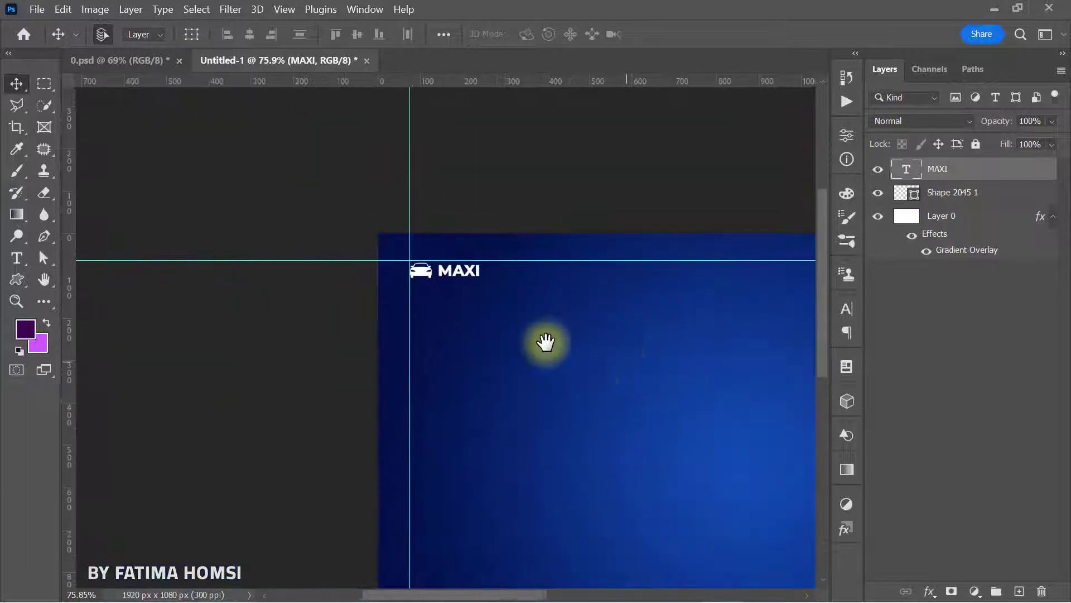
{"action": "left_click_drag", "start_coordinate": [545, 342], "coordinate": [420, 261]}
{"action": "scroll", "coordinate": [423, 263], "scroll_direction": "down", "scroll_amount": 1}
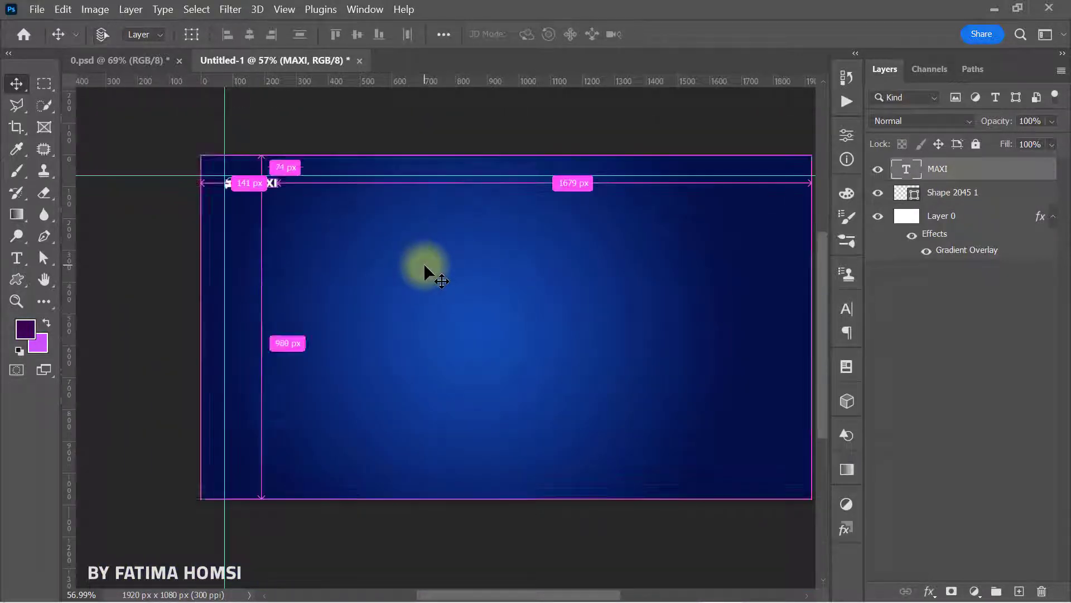
{"action": "key", "text": "ctrl+0"}
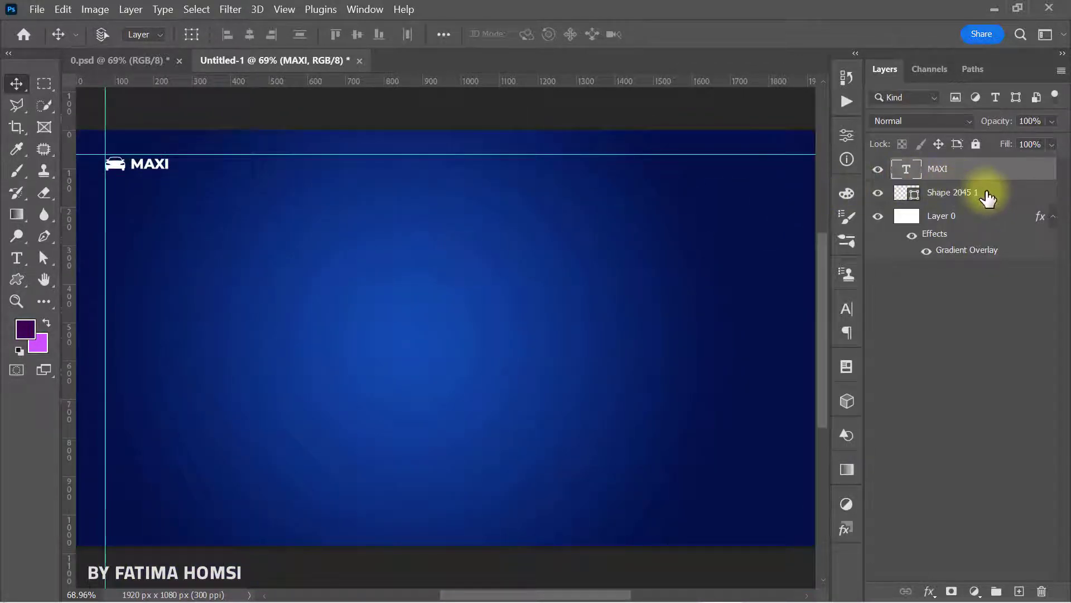
- Group the car icon and MAXI as LOGO, and Layer 0 as BACKGROUND
{"action": "left_click", "coordinate": [986, 196], "text": "shift"}
{"action": "key", "text": "ctrl+g"}
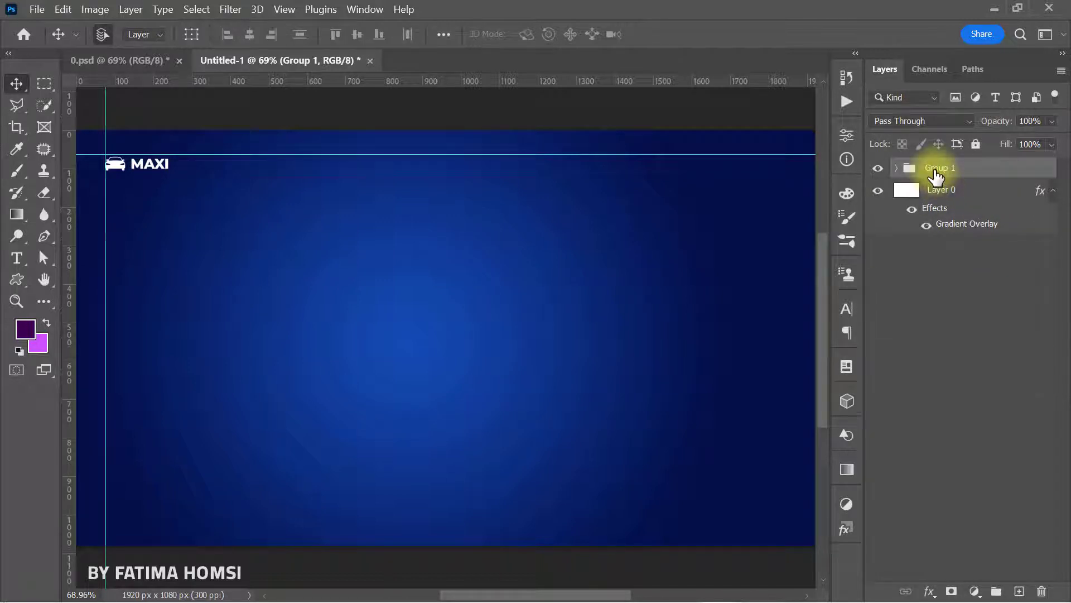
{"action": "double_click", "coordinate": [937, 168]}
{"action": "type", "text": "LOGO"}
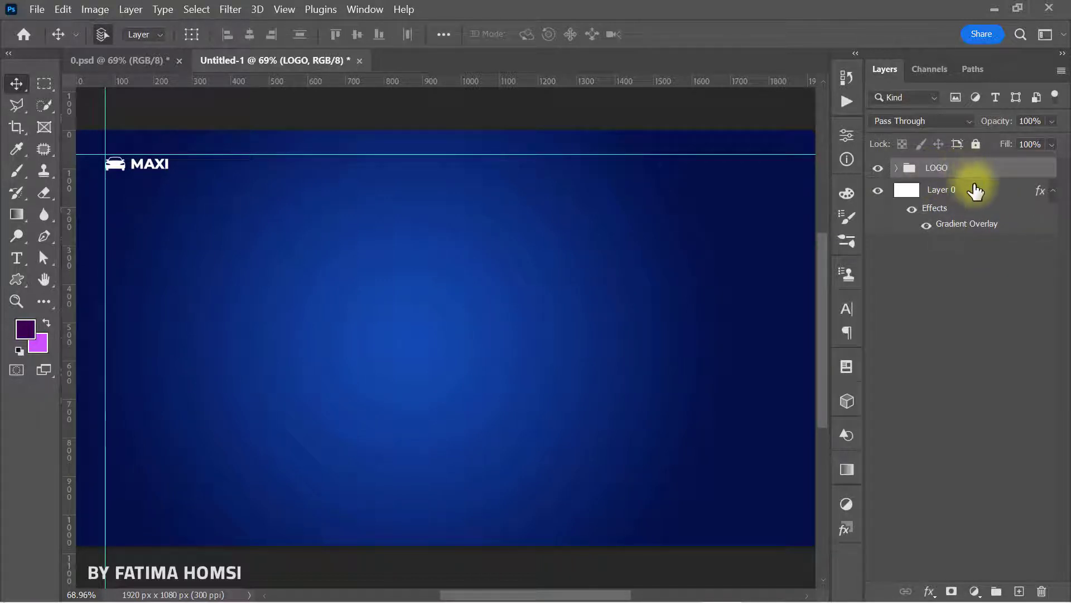
{"action": "left_click", "coordinate": [981, 202]}
{"action": "key", "text": "ctrl+g"}
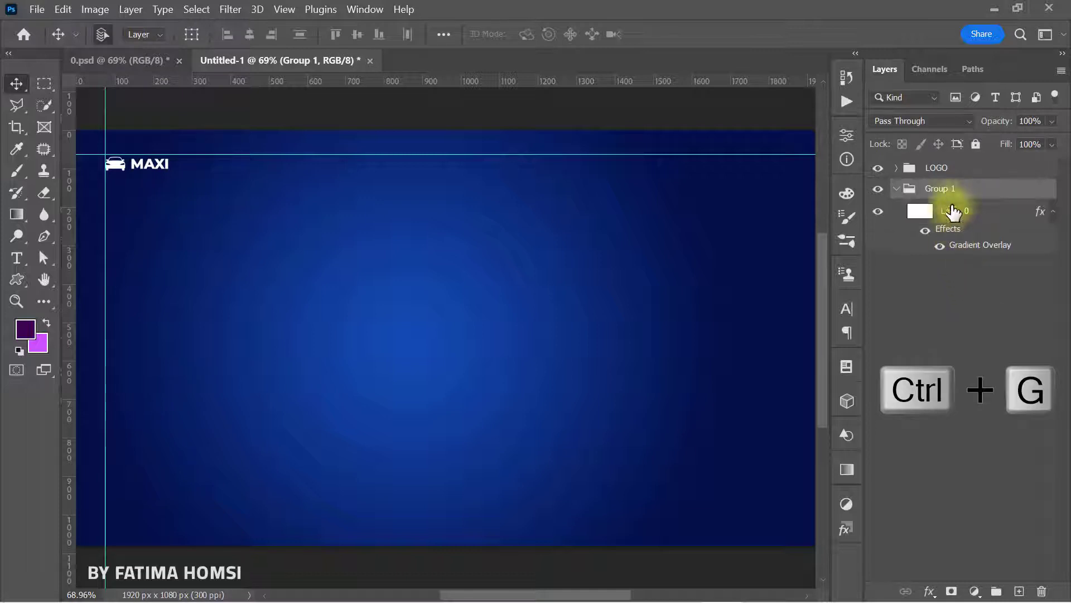
{"action": "left_click", "coordinate": [896, 189]}
{"action": "double_click", "coordinate": [939, 189]}
{"action": "type", "text": "BACKGROUND"}
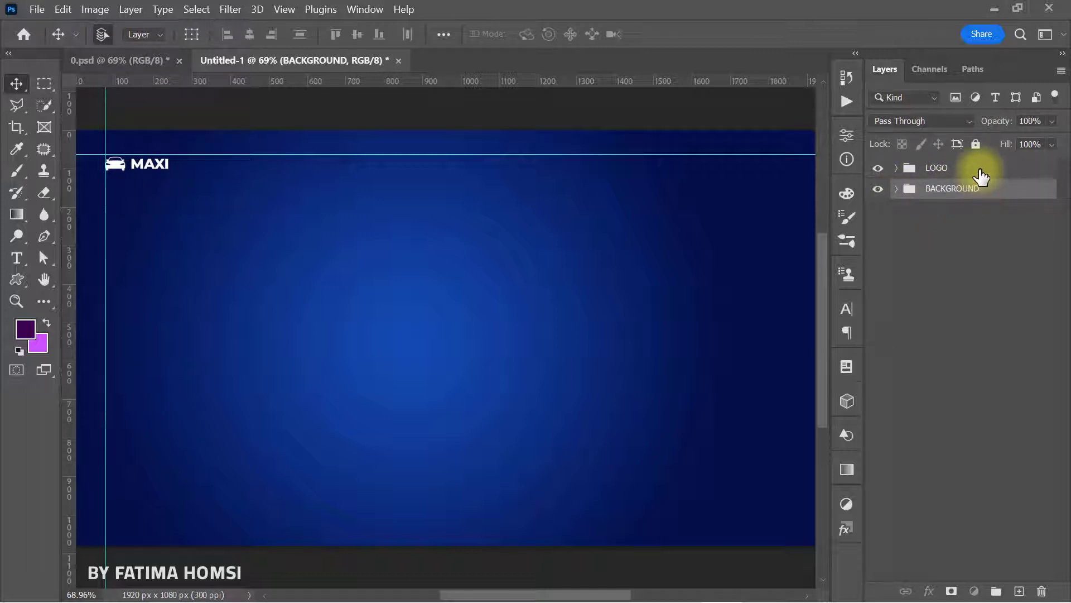
- Scale the LOGO group down slightly
{"action": "left_click", "coordinate": [981, 175]}
{"action": "key", "text": "ctrl+t"}
{"action": "left_click_drag", "start_coordinate": [169, 171], "coordinate": [145, 159]}
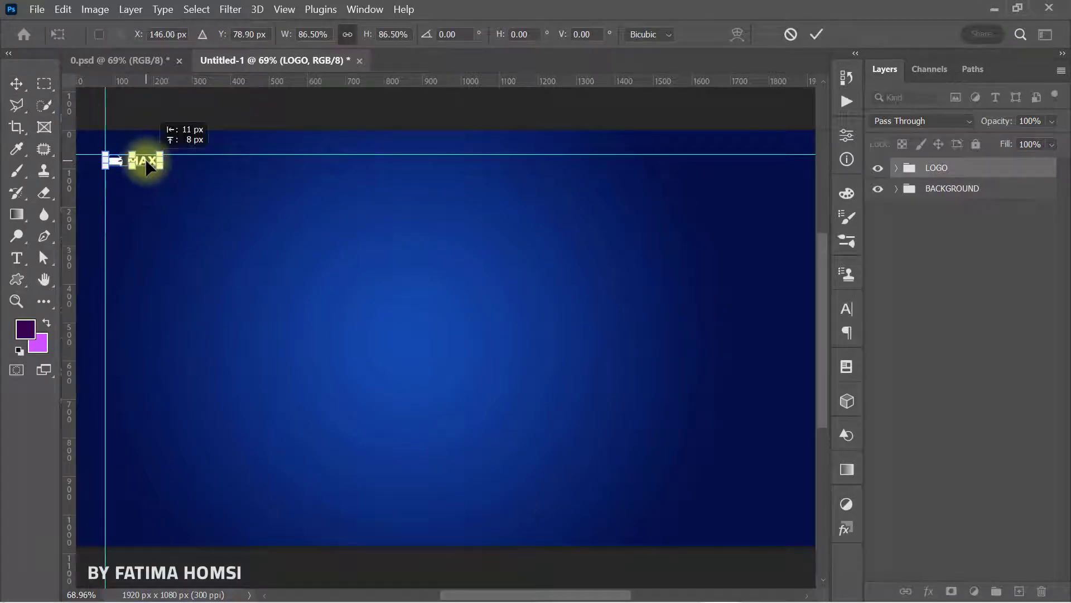
{"action": "left_click", "coordinate": [816, 35]}
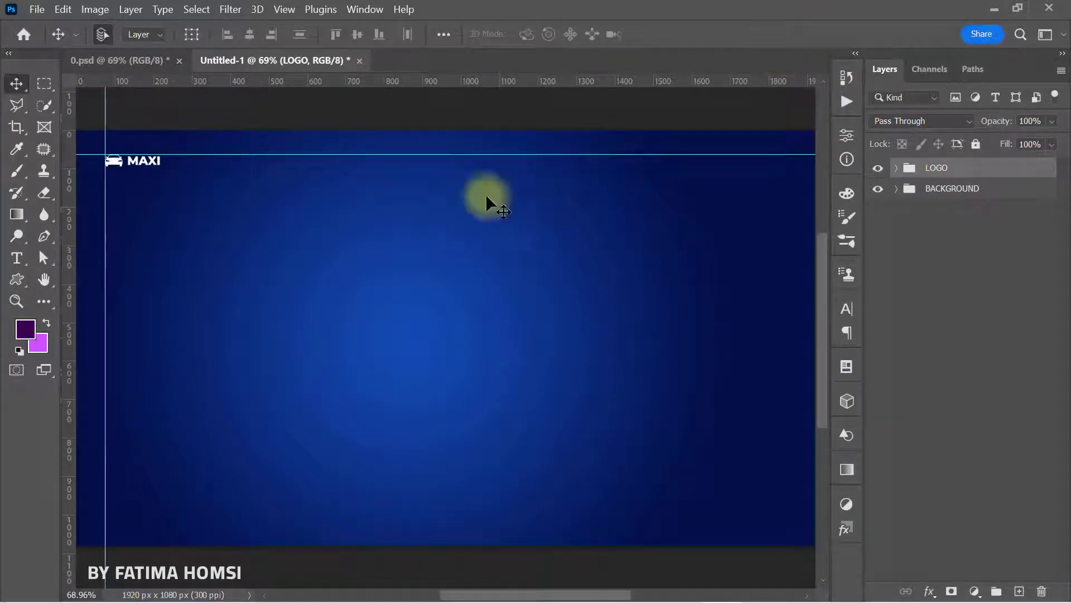
- Add the menu text 'Home Products Gallery About Contact us' in Montserrat Bold
{"action": "left_click", "coordinate": [17, 258]}
{"action": "left_click", "coordinate": [174, 257]}
{"action": "type", "text": "Home"}
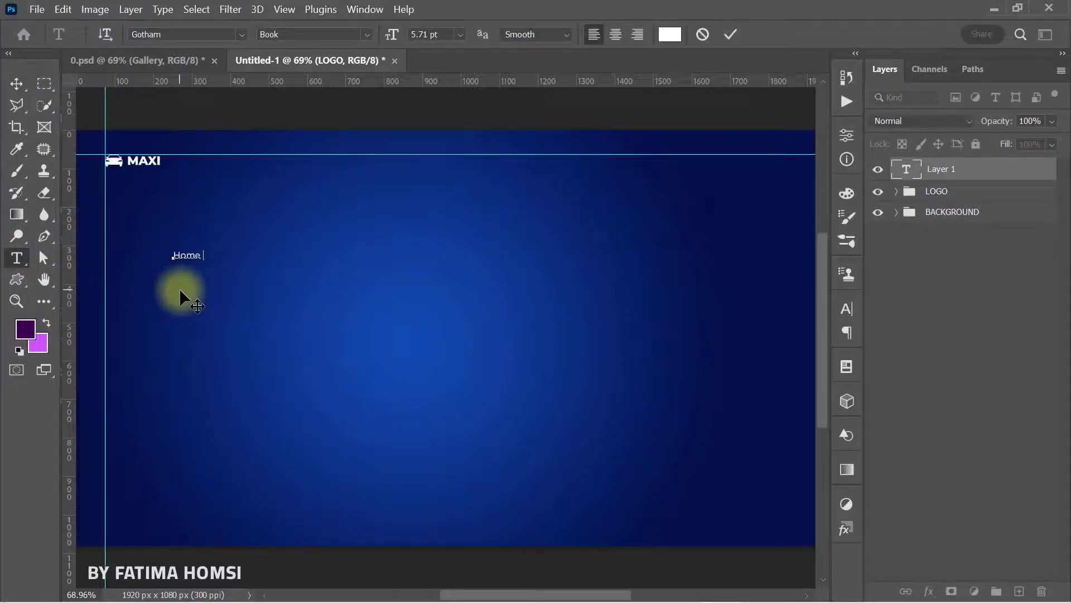
{"action": "type", "text": "    Products    Gallery"}
{"action": "type", "text": "    About    Contact us"}
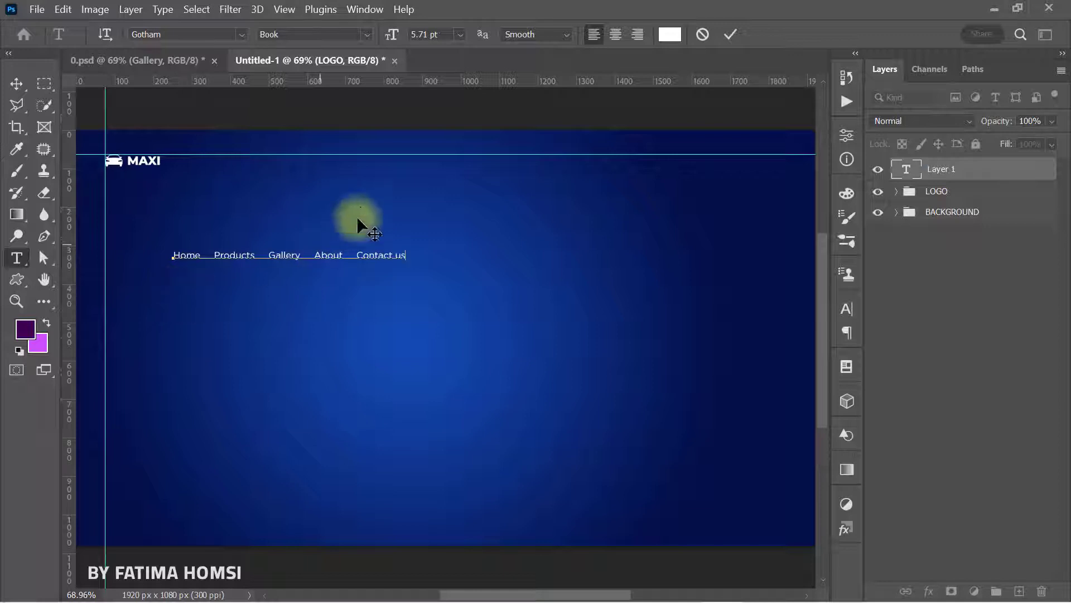
{"action": "left_click", "coordinate": [730, 34]}
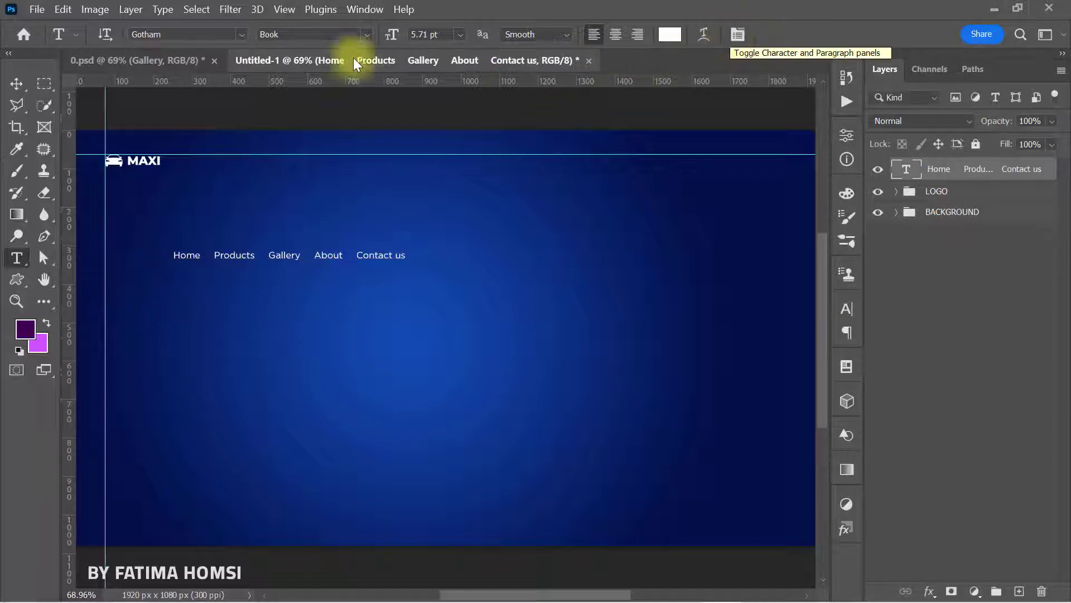
{"action": "type", "text": "Montserrat"}
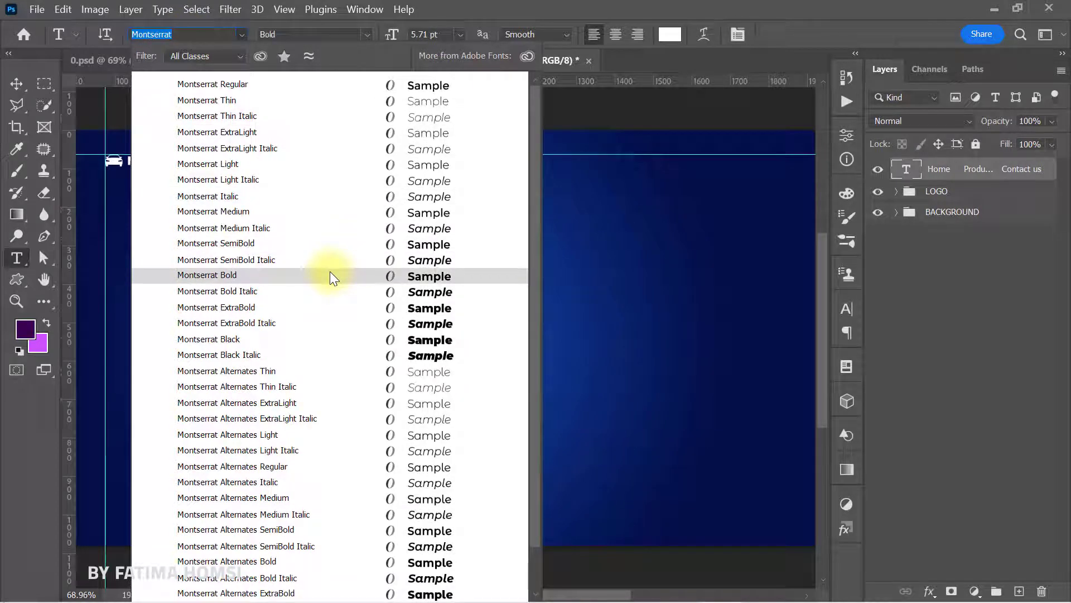
{"action": "left_click", "coordinate": [330, 275]}
- Move the menu to the top right level with MAXI and add a guide at its right edge
{"action": "key", "text": "ctrl+t"}
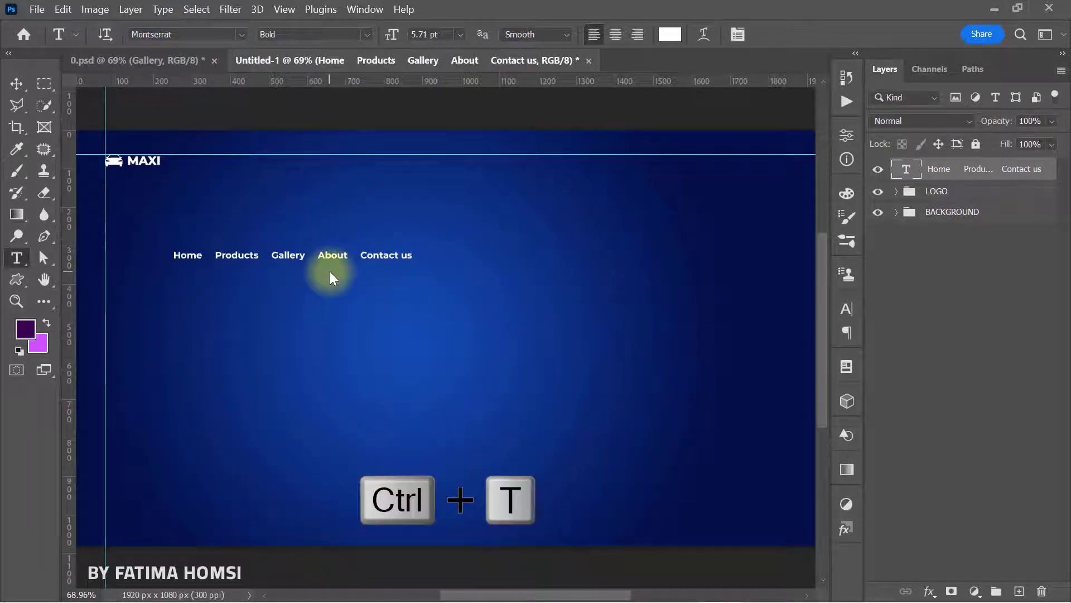
{"action": "left_click_drag", "start_coordinate": [413, 256], "coordinate": [732, 159]}
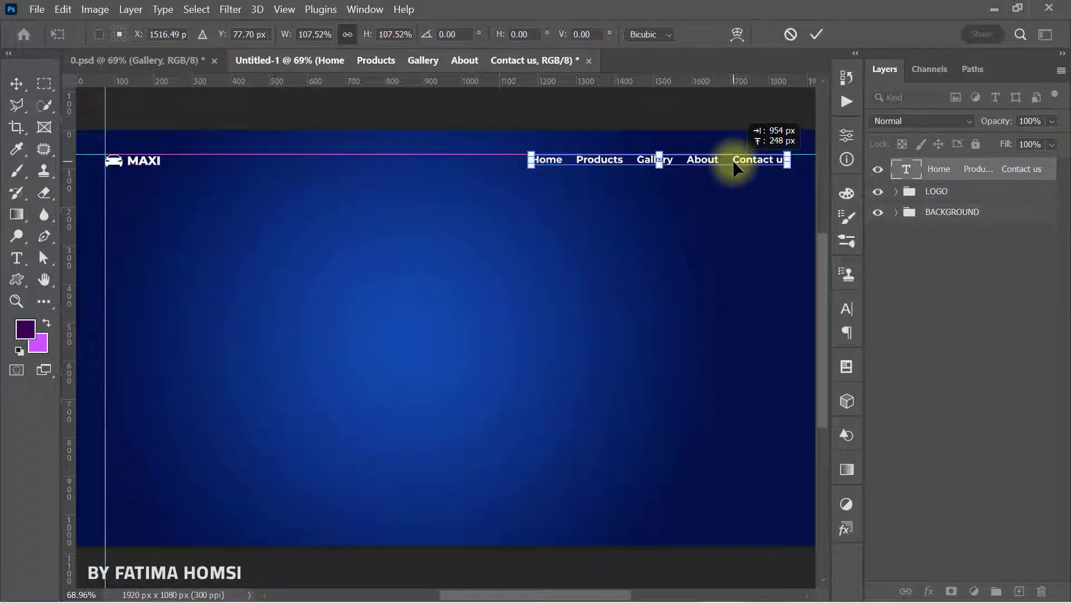
{"action": "left_click", "coordinate": [815, 33]}
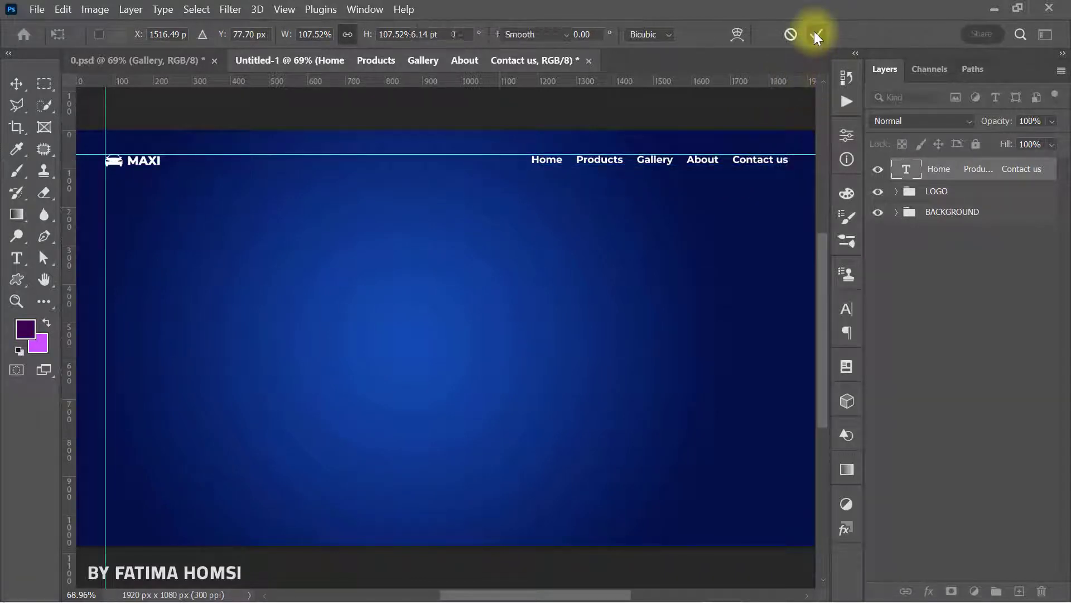
{"action": "left_click", "coordinate": [15, 83]}
{"action": "left_click_drag", "start_coordinate": [71, 155], "coordinate": [788, 174]}
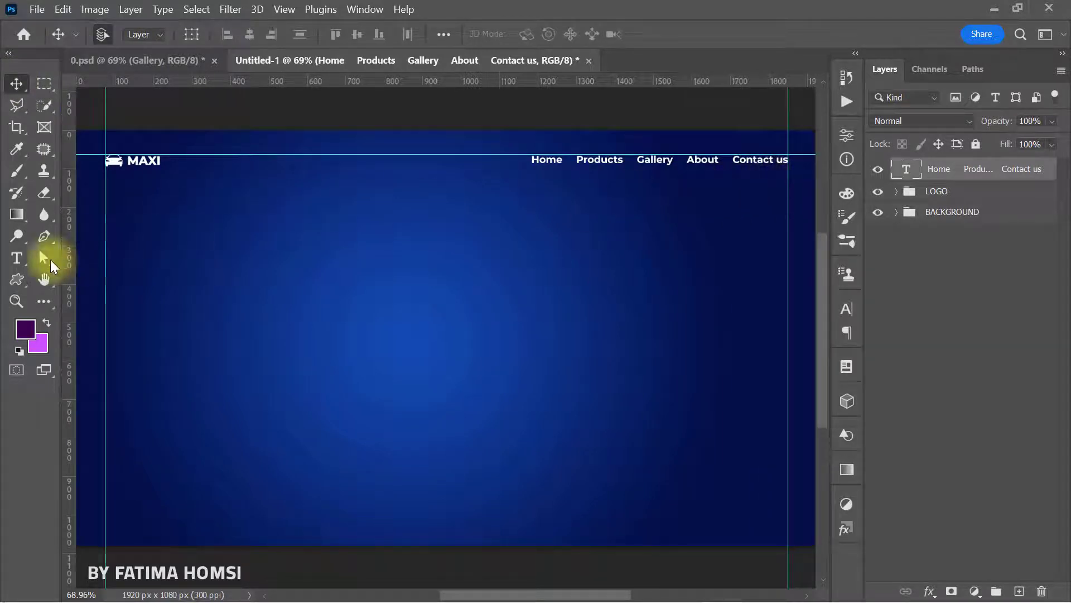
- Recolour the word Products in the menu to bright blue #00a1ff
{"action": "left_click", "coordinate": [17, 258]}
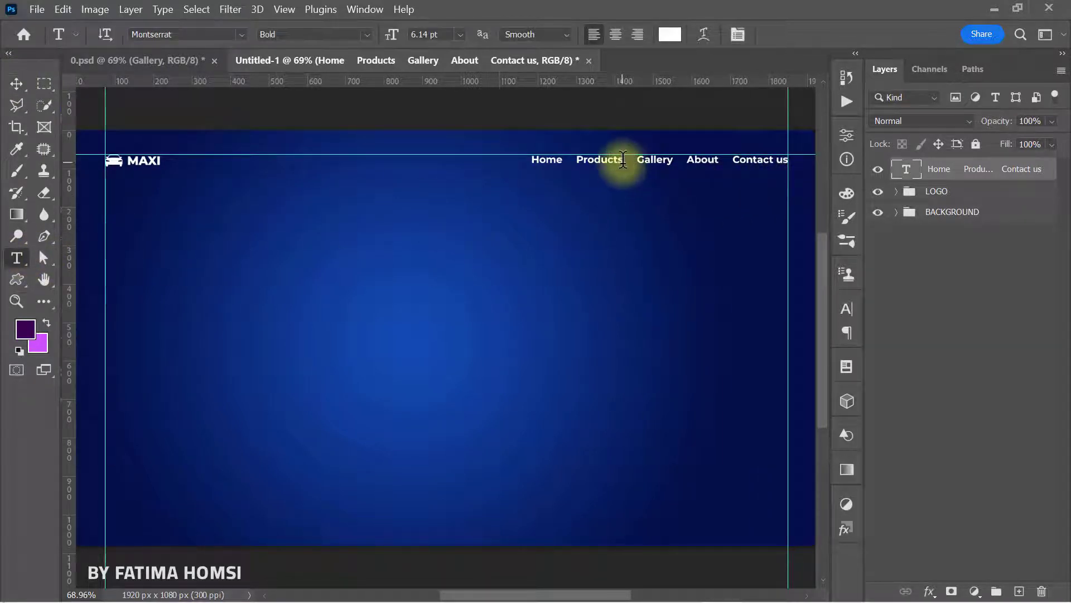
{"action": "double_click", "coordinate": [589, 159]}
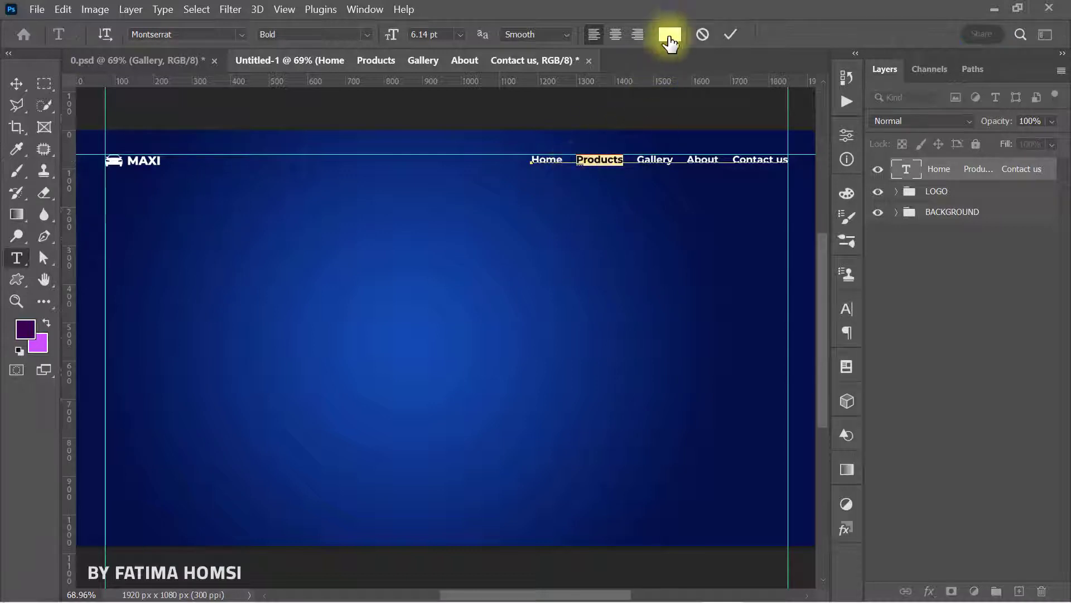
{"action": "left_click", "coordinate": [669, 34]}
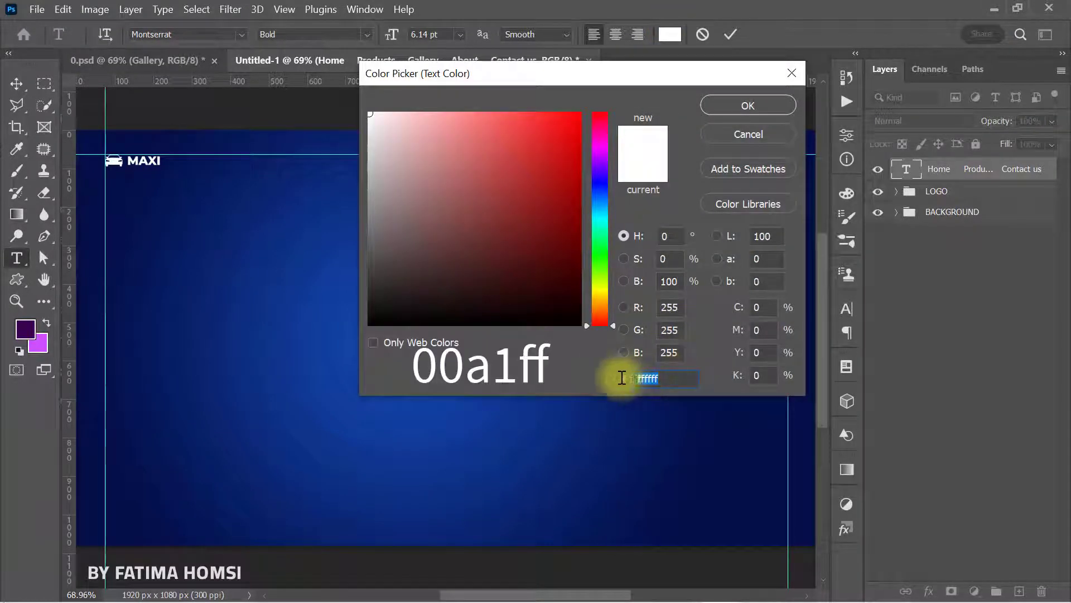
{"action": "type", "text": "00a1ff"}
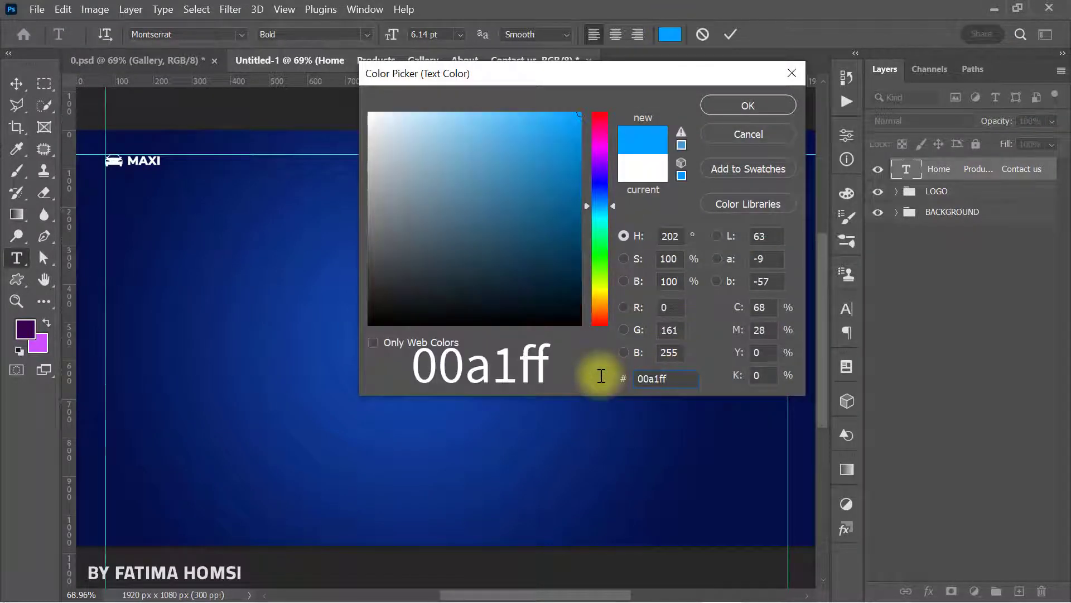
{"action": "left_click", "coordinate": [728, 112]}
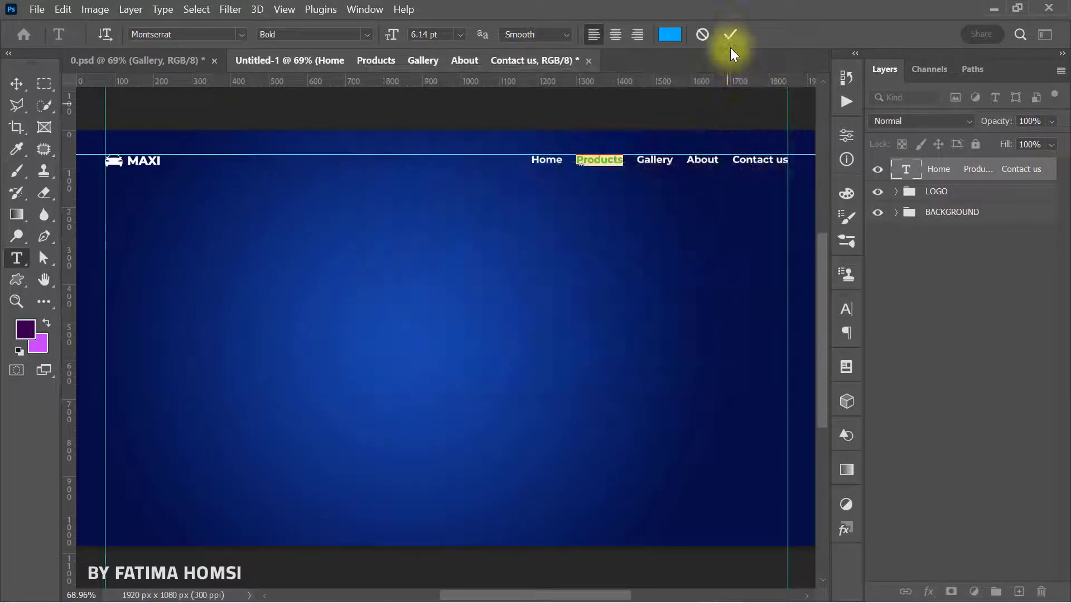
{"action": "left_click", "coordinate": [731, 35]}
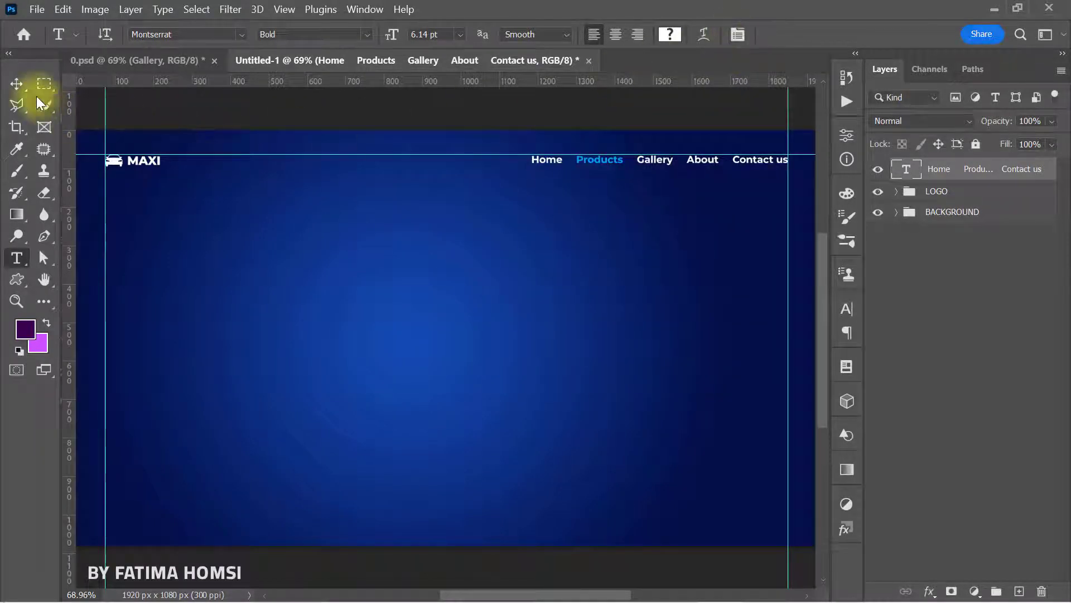
{"action": "left_click", "coordinate": [16, 83]}
- Add a guide near the bottom and draw a small circle at the bottom right
{"action": "left_click_drag", "start_coordinate": [287, 83], "coordinate": [287, 528]}
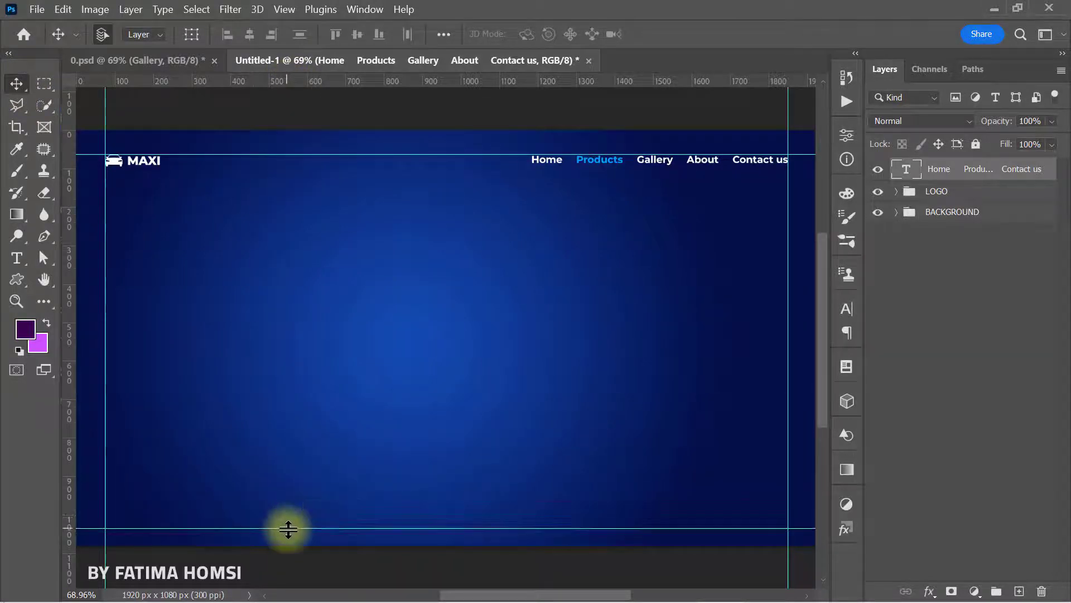
{"action": "left_click", "coordinate": [16, 279]}
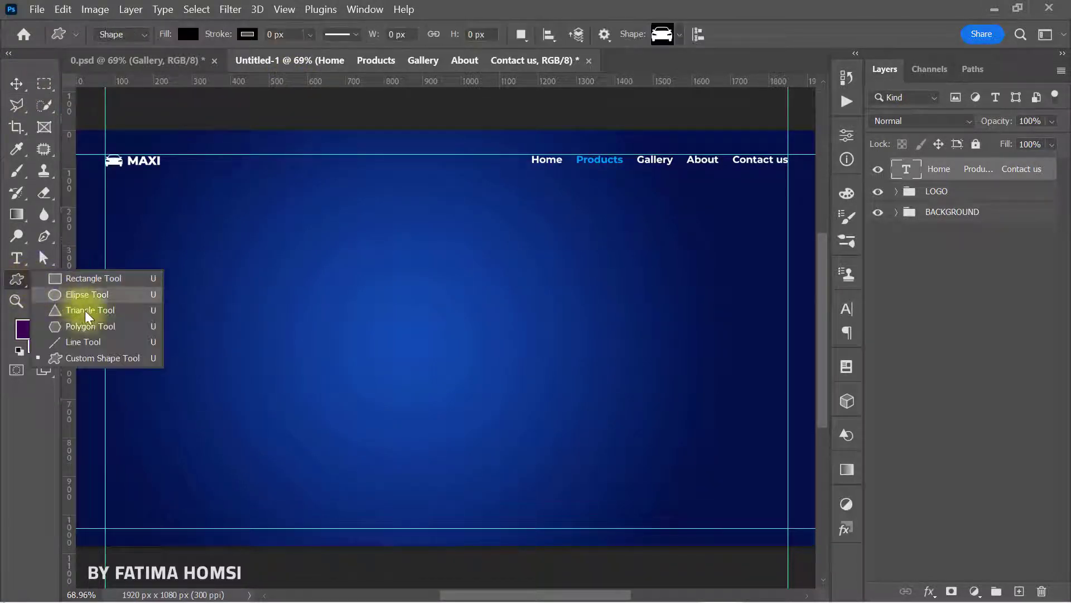
{"action": "left_click", "coordinate": [106, 296]}
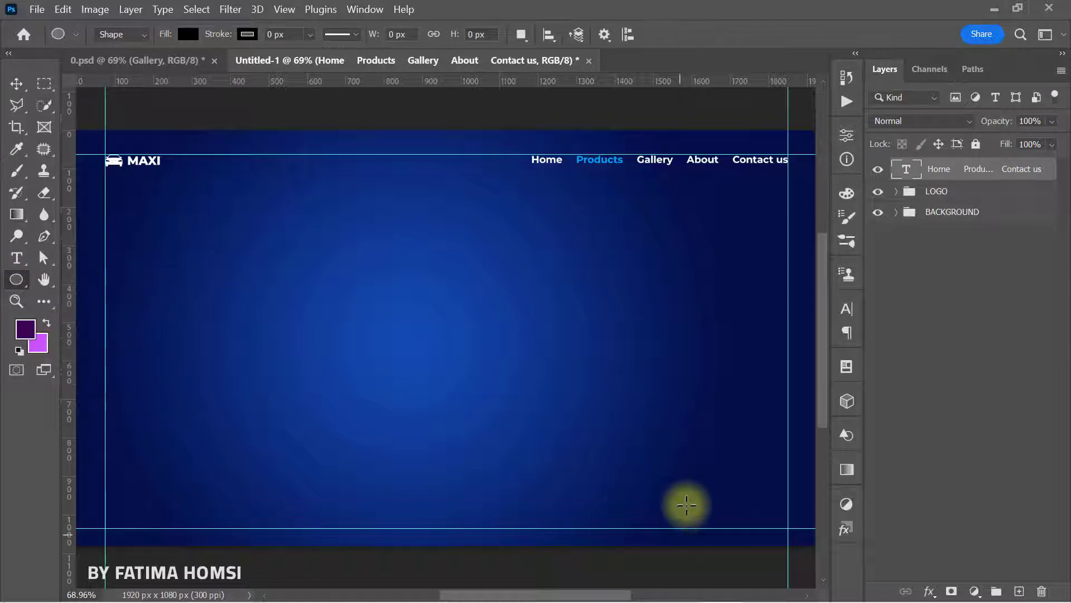
{"action": "left_click_drag", "start_coordinate": [681, 496], "coordinate": [714, 525]}
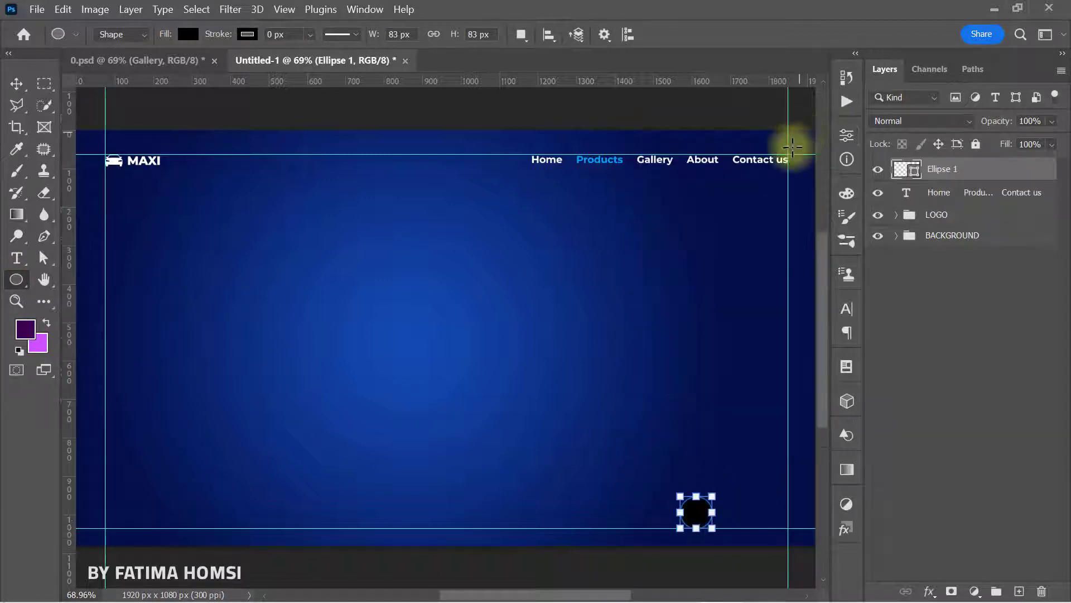
- Give the circle no fill and a white stroke, and shrink it to about 78%
{"action": "left_click", "coordinate": [188, 34]}
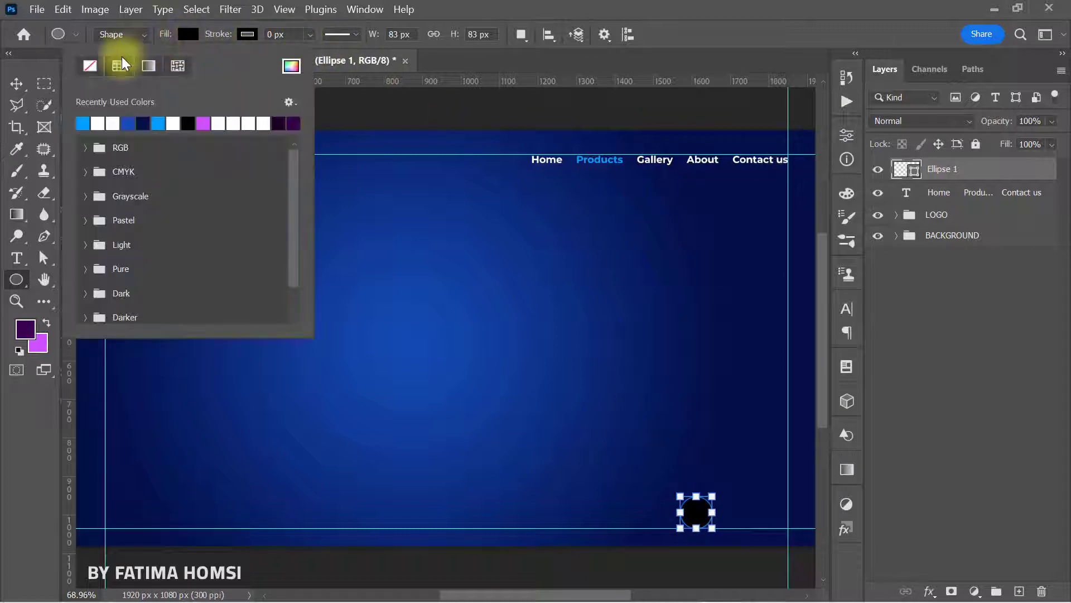
{"action": "left_click", "coordinate": [95, 75]}
{"action": "left_click", "coordinate": [240, 34]}
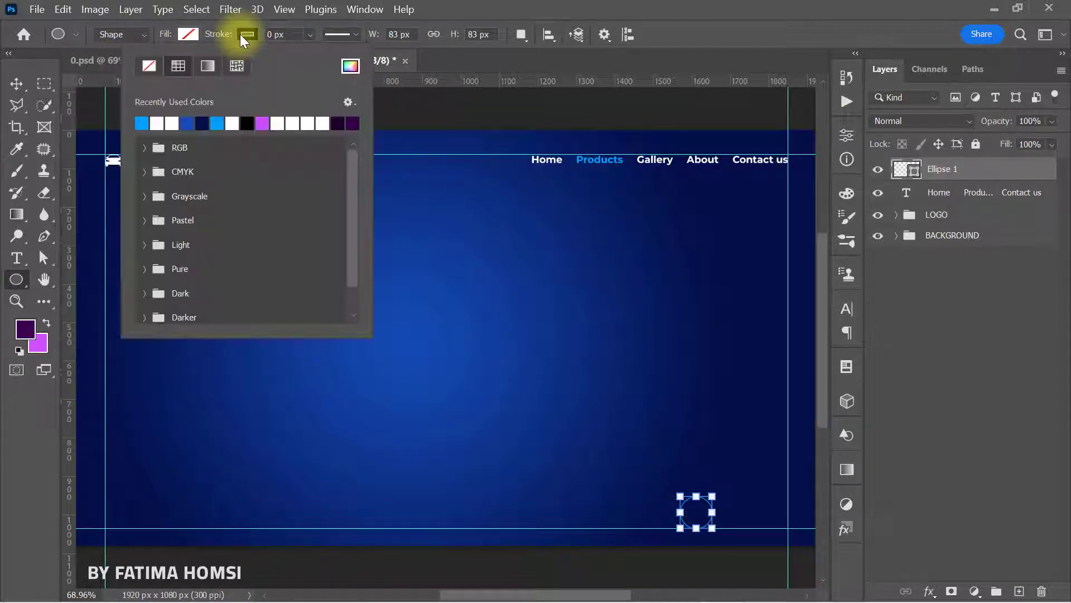
{"action": "left_click", "coordinate": [158, 124]}
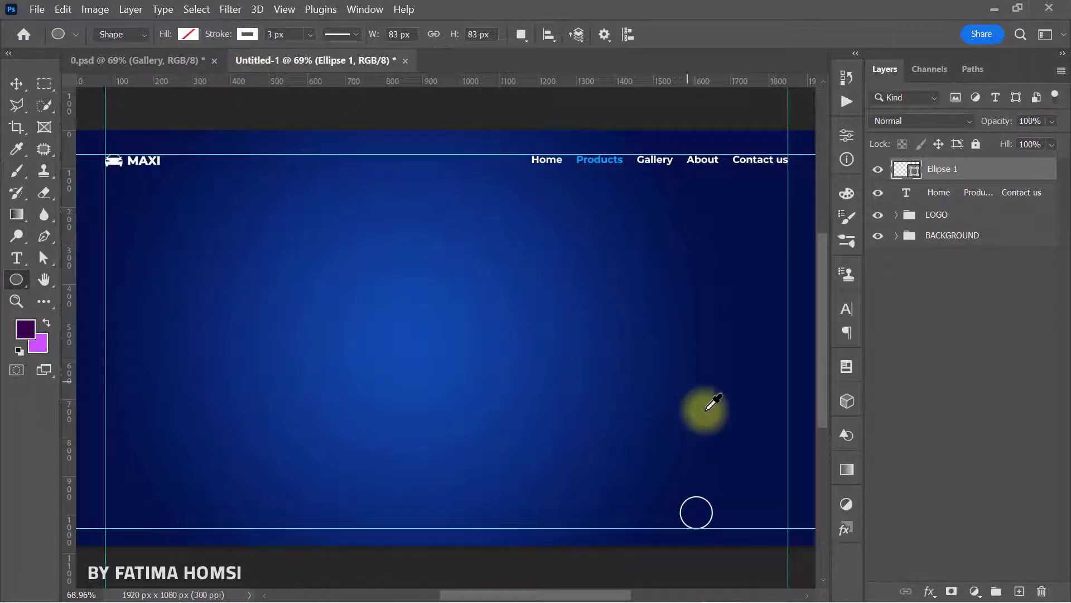
{"action": "scroll", "coordinate": [717, 413], "scroll_direction": "up", "scroll_amount": 3}
{"action": "left_click_drag", "start_coordinate": [725, 431], "coordinate": [523, 318]}
{"action": "key", "text": "ctrl+t"}
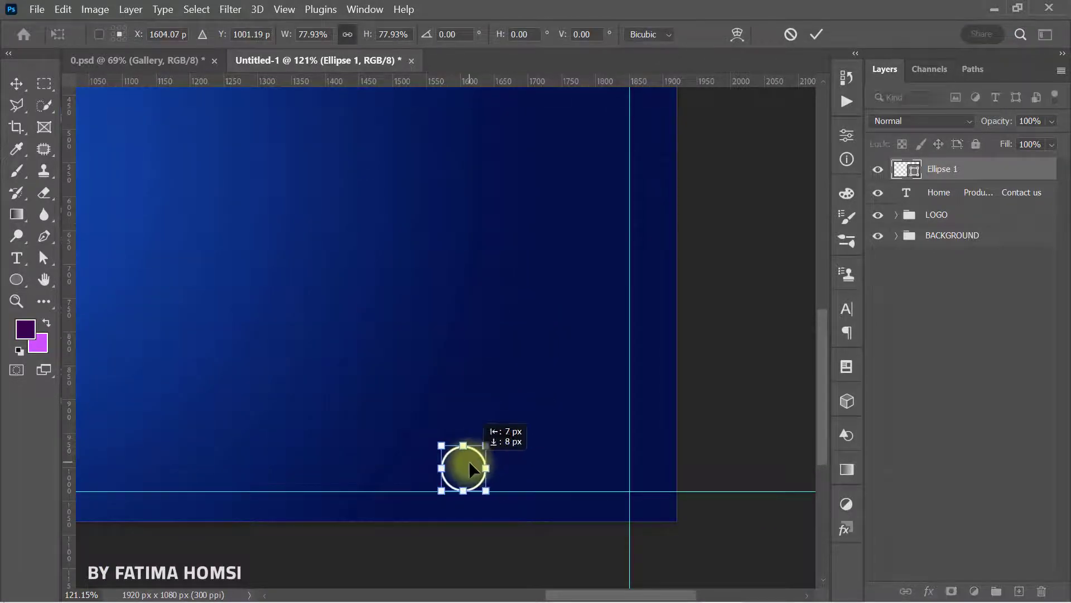
{"action": "left_click_drag", "start_coordinate": [493, 442], "coordinate": [470, 445]}
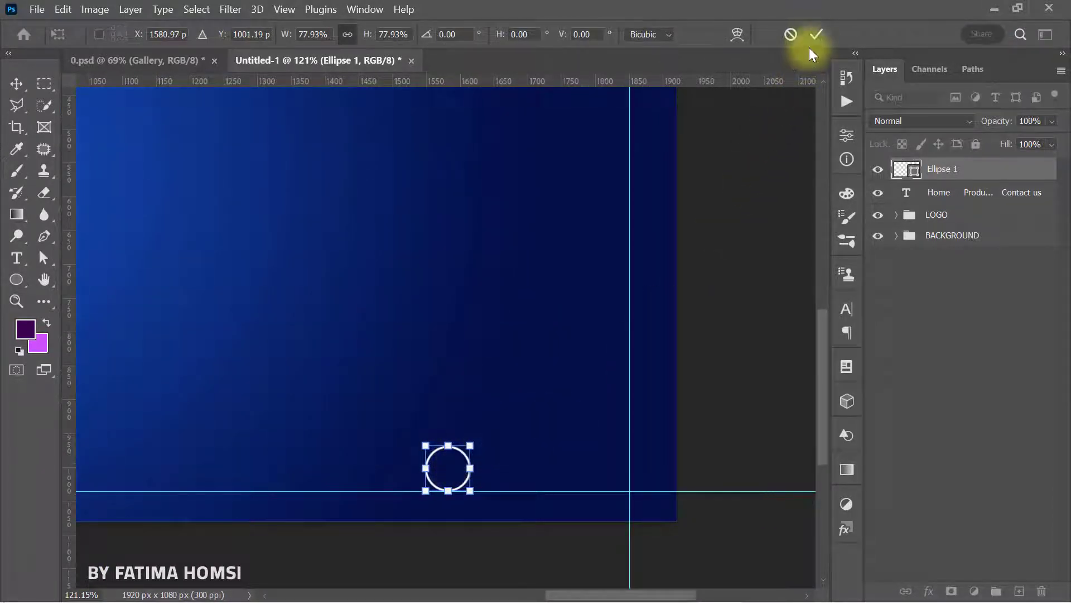
{"action": "left_click", "coordinate": [815, 32]}
{"action": "key", "text": "ctrl+j"}
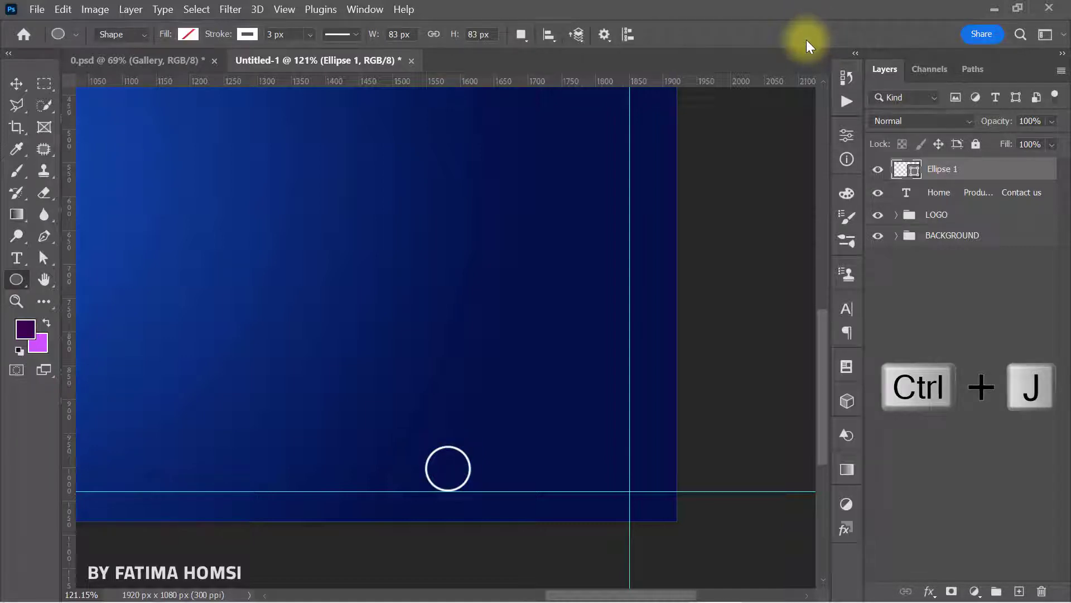
- Move the duplicated circle just right of the original along the bottom guide
{"action": "key", "text": "ctrl+t"}
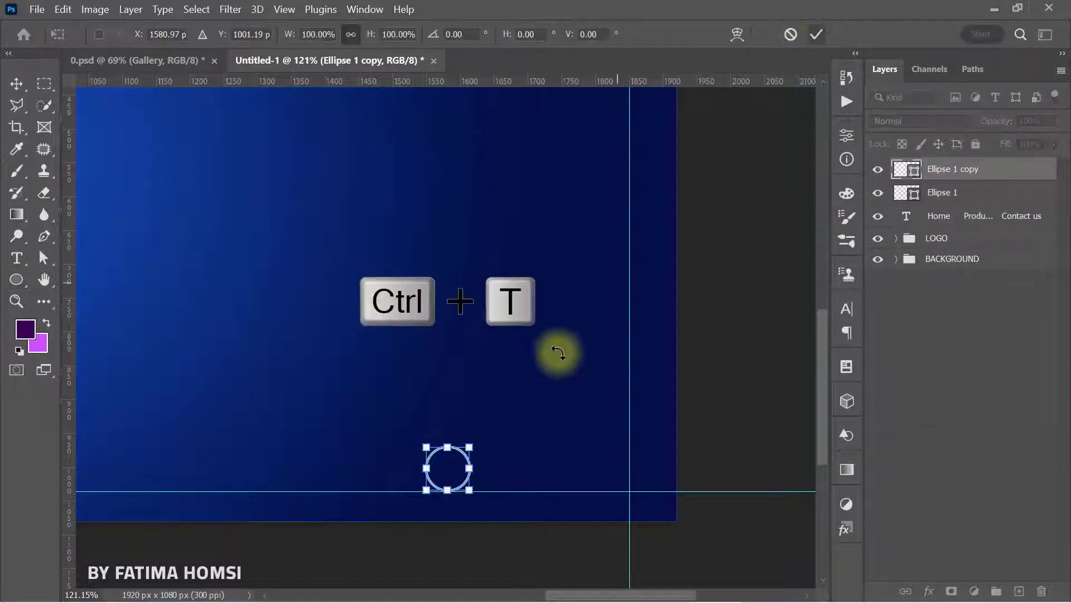
{"action": "left_click_drag", "start_coordinate": [453, 460], "coordinate": [512, 460]}
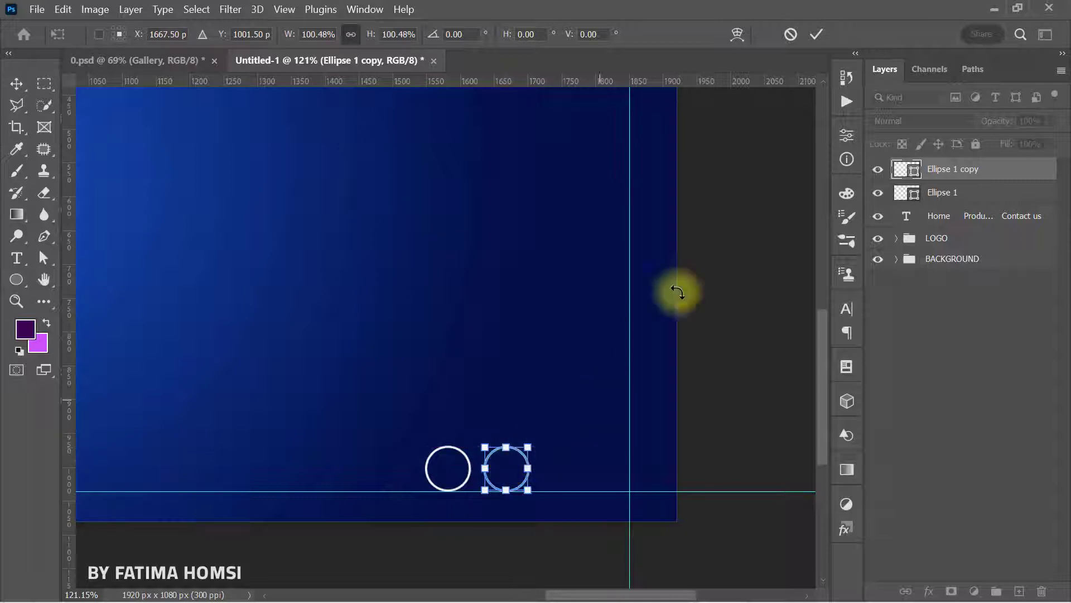
{"action": "left_click", "coordinate": [815, 30]}
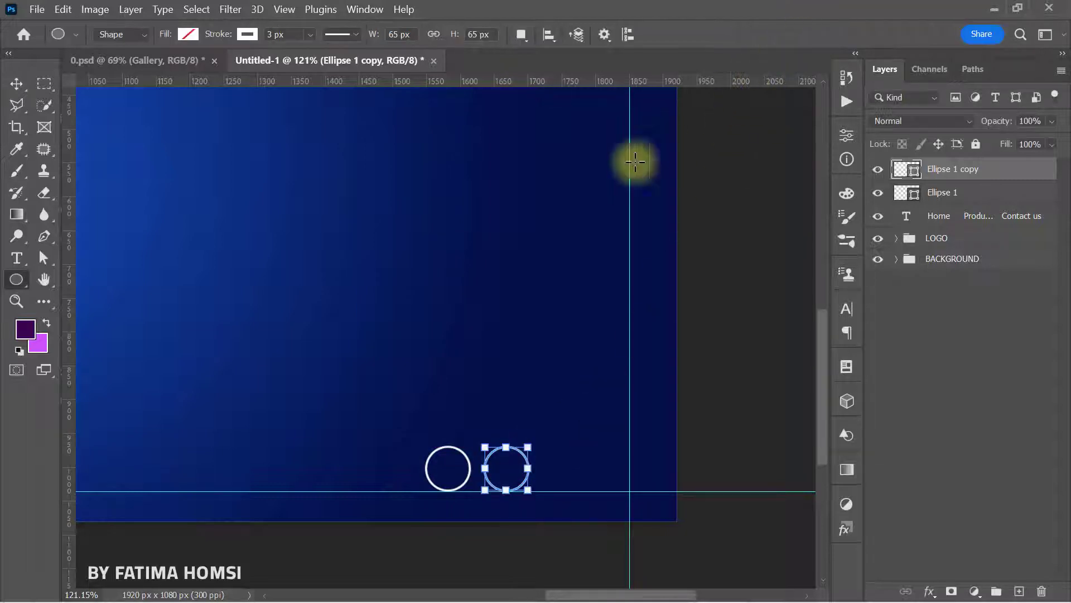
{"action": "right_click", "coordinate": [25, 284]}
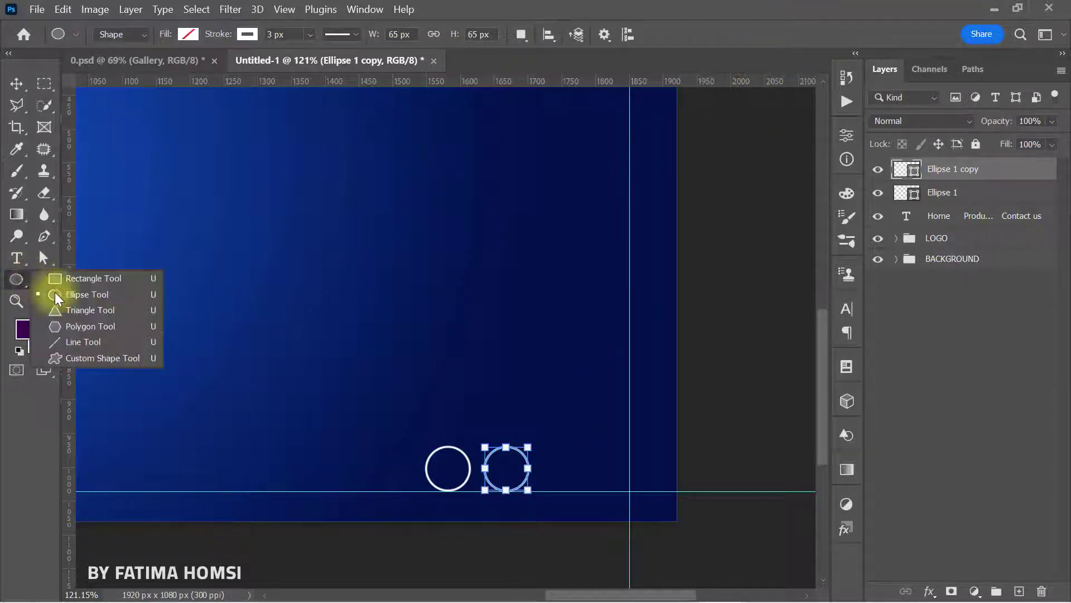
- Draw a right-pointing arrow custom shape near the right-hand circle
{"action": "left_click", "coordinate": [83, 357]}
{"action": "left_click", "coordinate": [680, 35]}
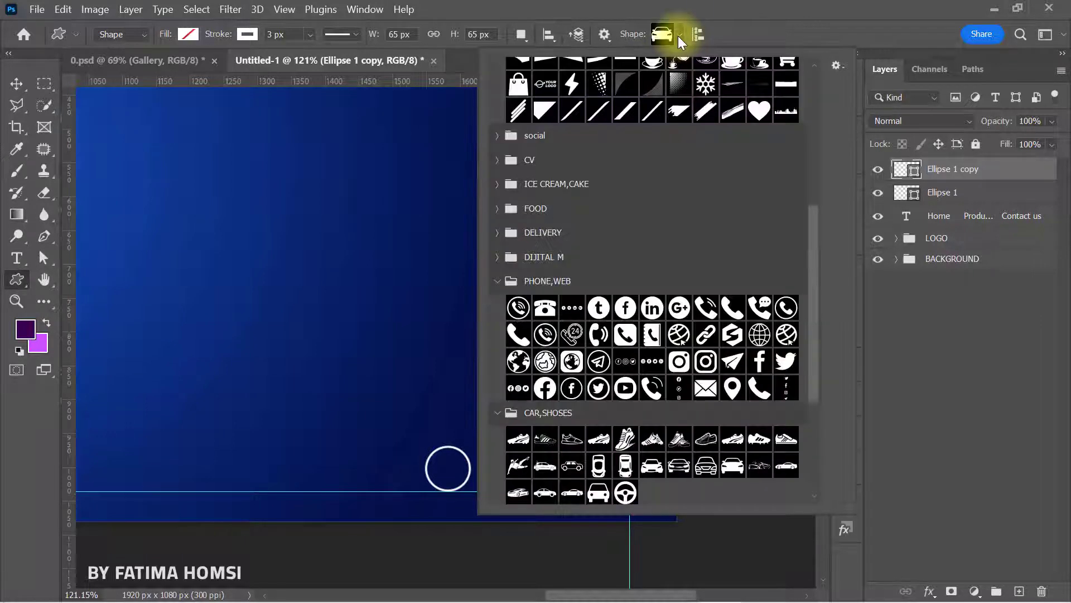
{"action": "left_click_drag", "start_coordinate": [811, 251], "coordinate": [812, 331]}
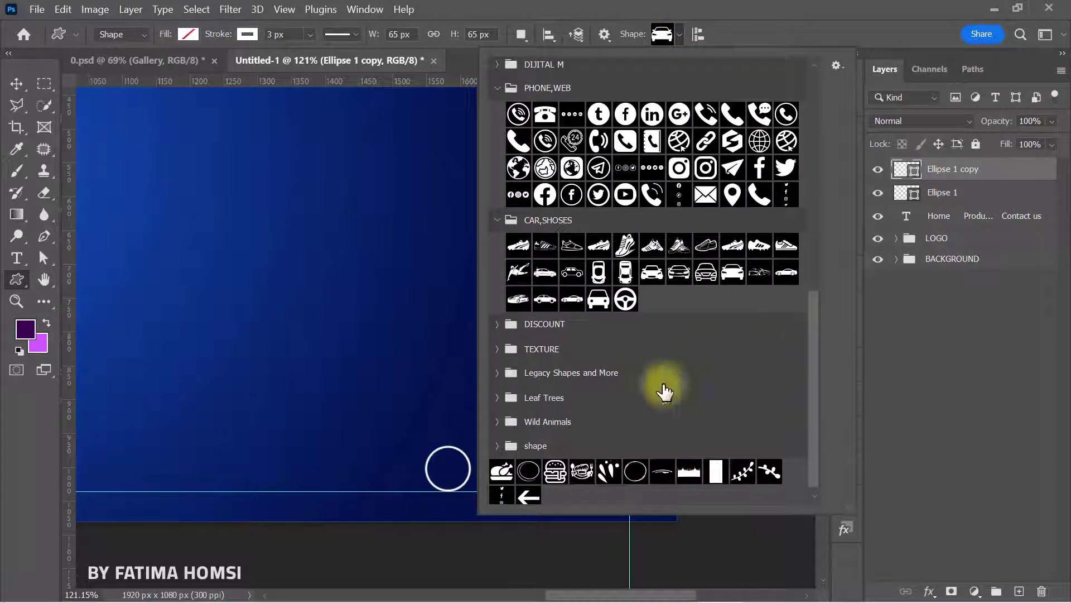
{"action": "left_click", "coordinate": [497, 446]}
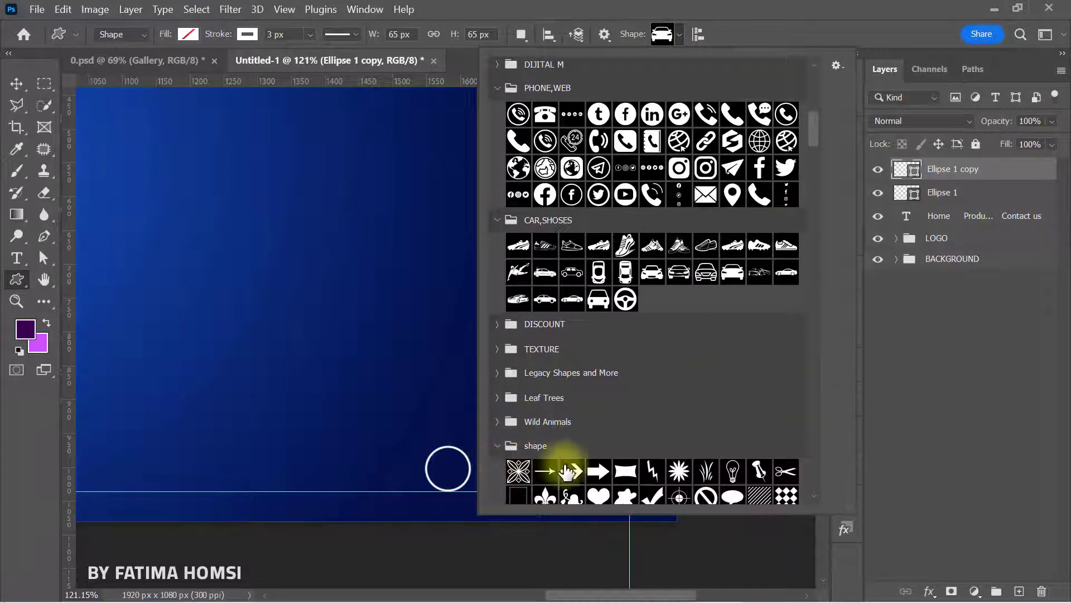
{"action": "double_click", "coordinate": [596, 470]}
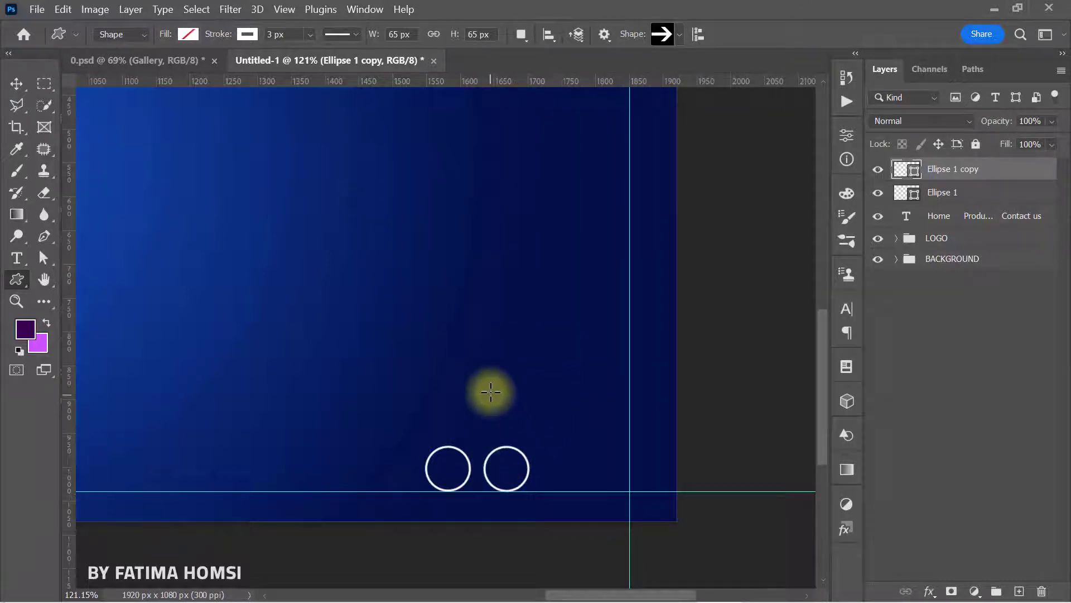
{"action": "left_click_drag", "start_coordinate": [487, 386], "coordinate": [517, 408]}
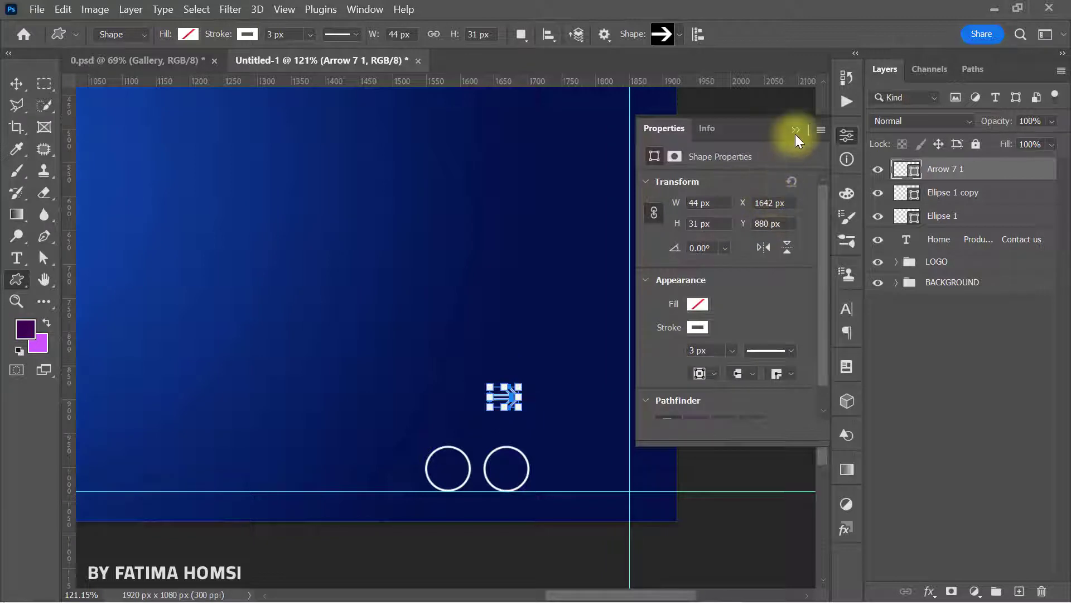
- Give the arrow a white fill with no stroke
{"action": "left_click", "coordinate": [796, 130]}
{"action": "left_click", "coordinate": [229, 34]}
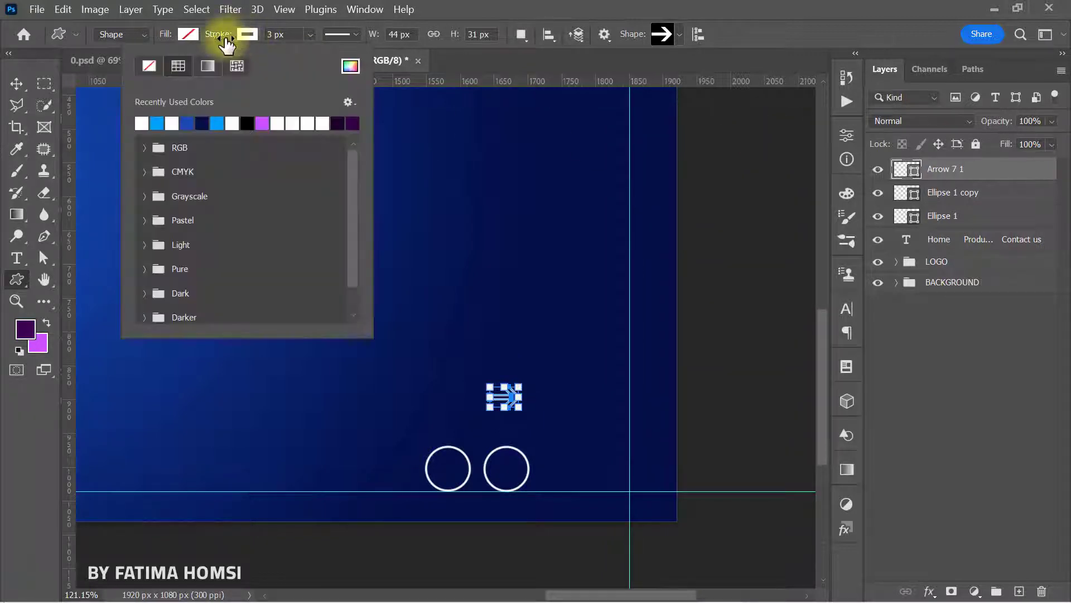
{"action": "left_click", "coordinate": [187, 34]}
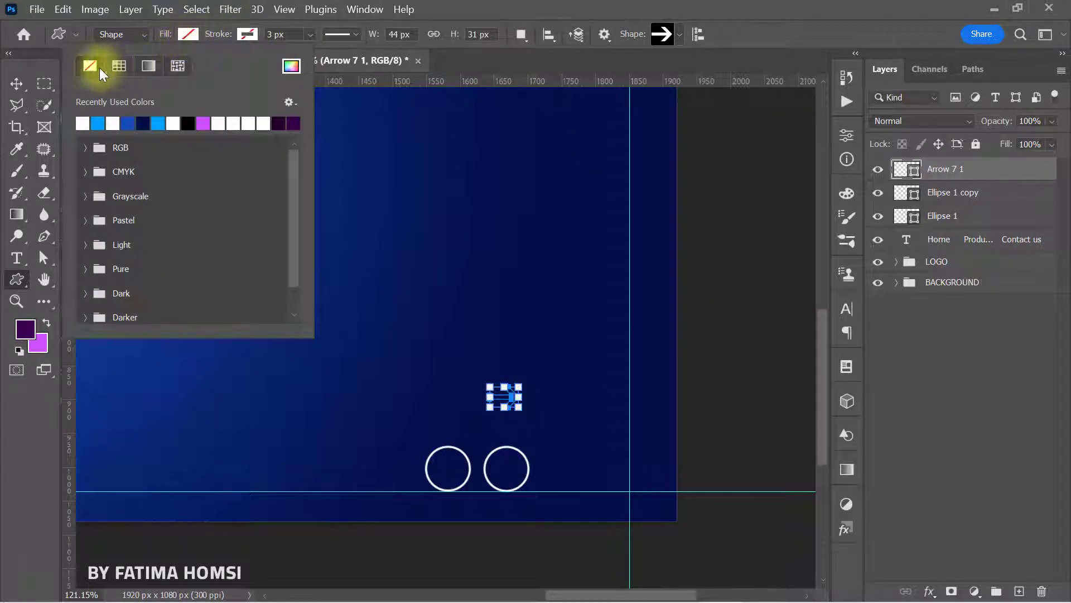
{"action": "double_click", "coordinate": [114, 123]}
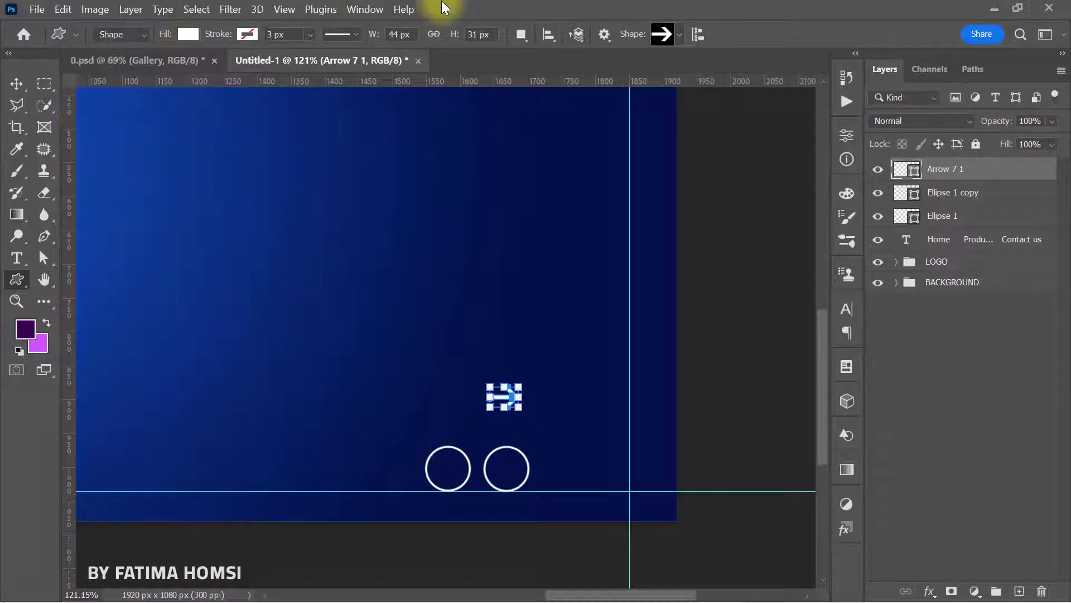
- Scale the arrow down and fit it inside the right-hand circle
{"action": "key", "text": "ctrl+t"}
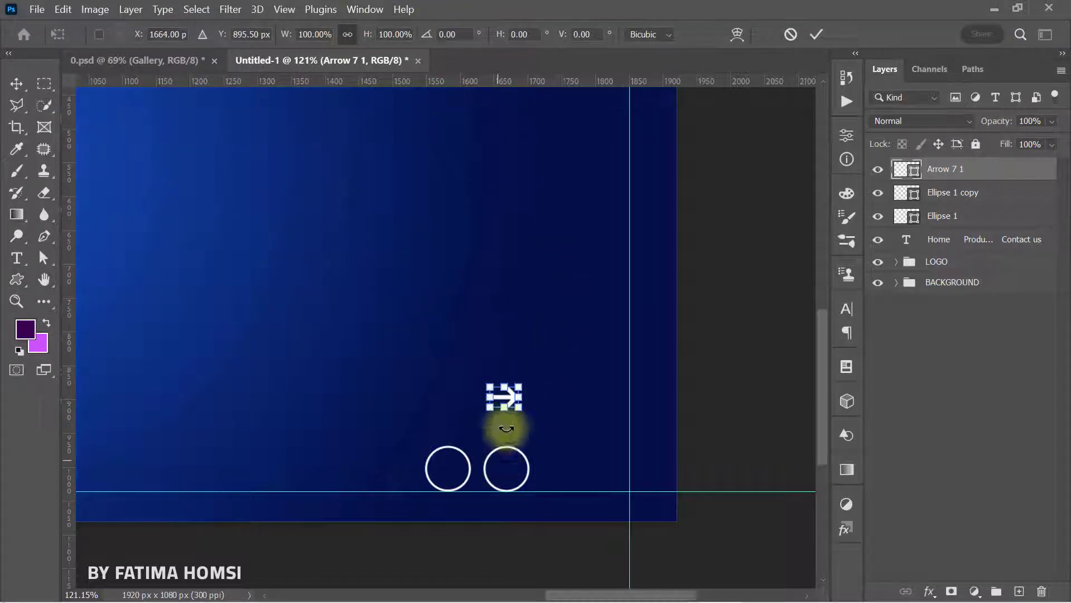
{"action": "left_click_drag", "start_coordinate": [505, 403], "coordinate": [498, 466]}
{"action": "scroll", "coordinate": [502, 486], "scroll_direction": "up", "scroll_amount": 5}
{"action": "left_click_drag", "start_coordinate": [556, 396], "coordinate": [509, 447]}
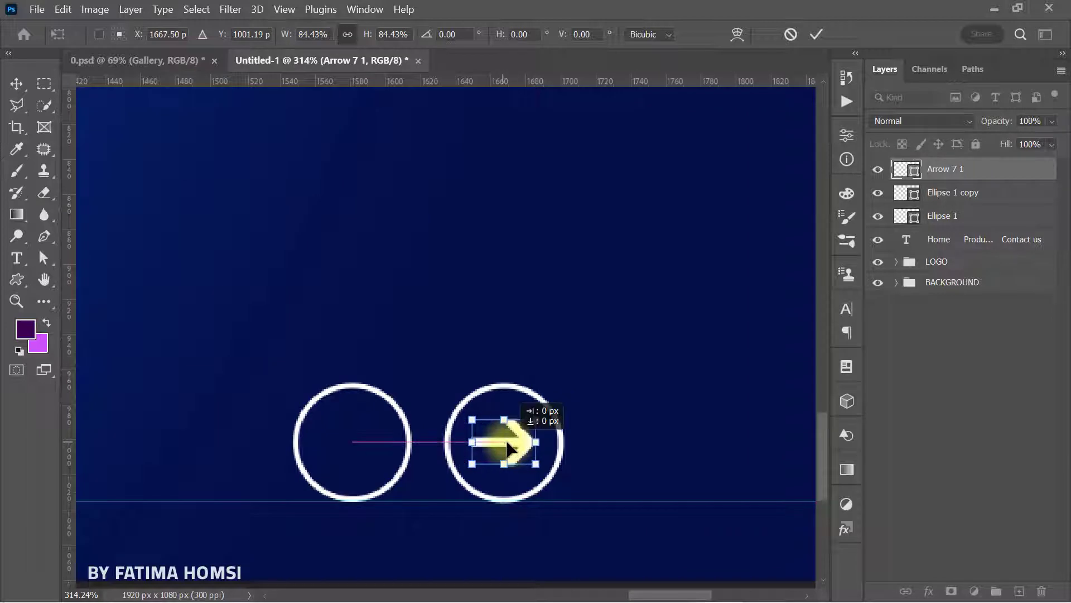
{"action": "left_click", "coordinate": [815, 32]}
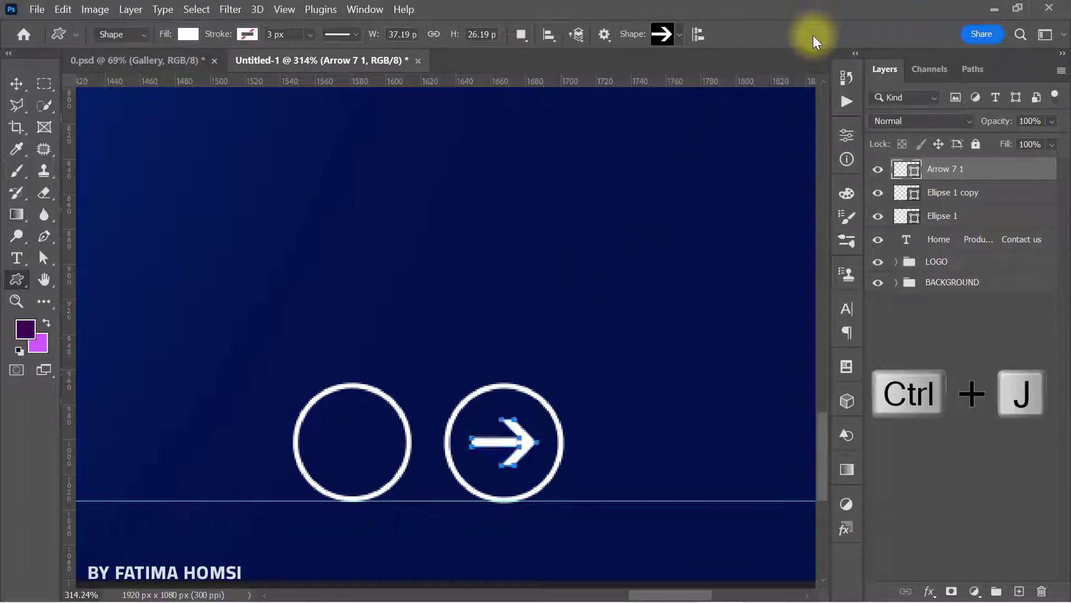
- Duplicate the arrow, flip it horizontally, and place it inside the left circle
{"action": "key", "text": "ctrl+j"}
{"action": "key", "text": "ctrl+t"}
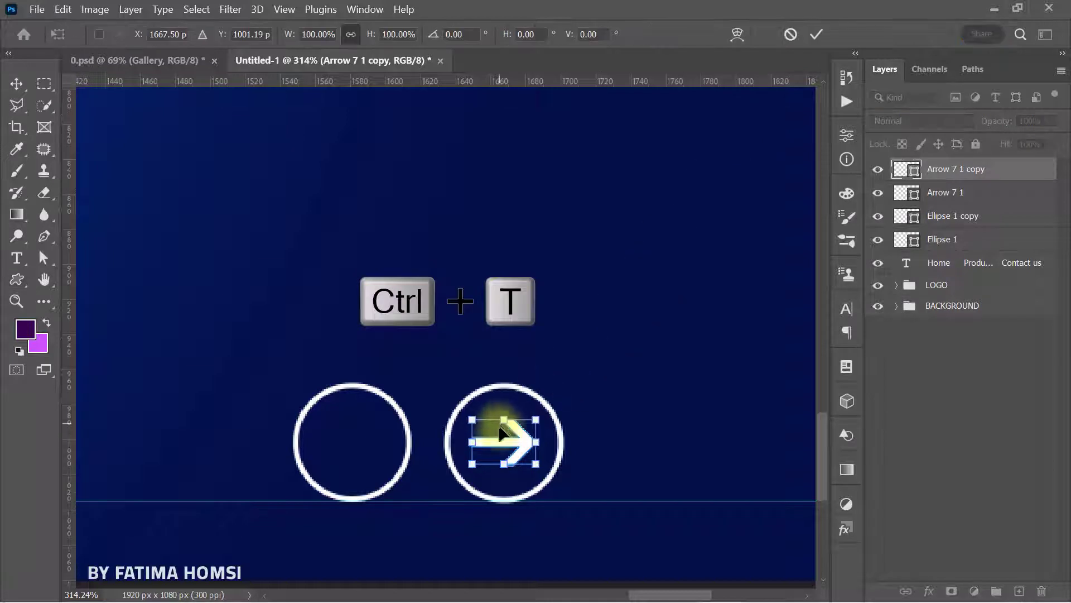
{"action": "right_click", "coordinate": [502, 433]}
{"action": "left_click", "coordinate": [541, 411]}
{"action": "left_click_drag", "start_coordinate": [505, 439], "coordinate": [433, 437]}
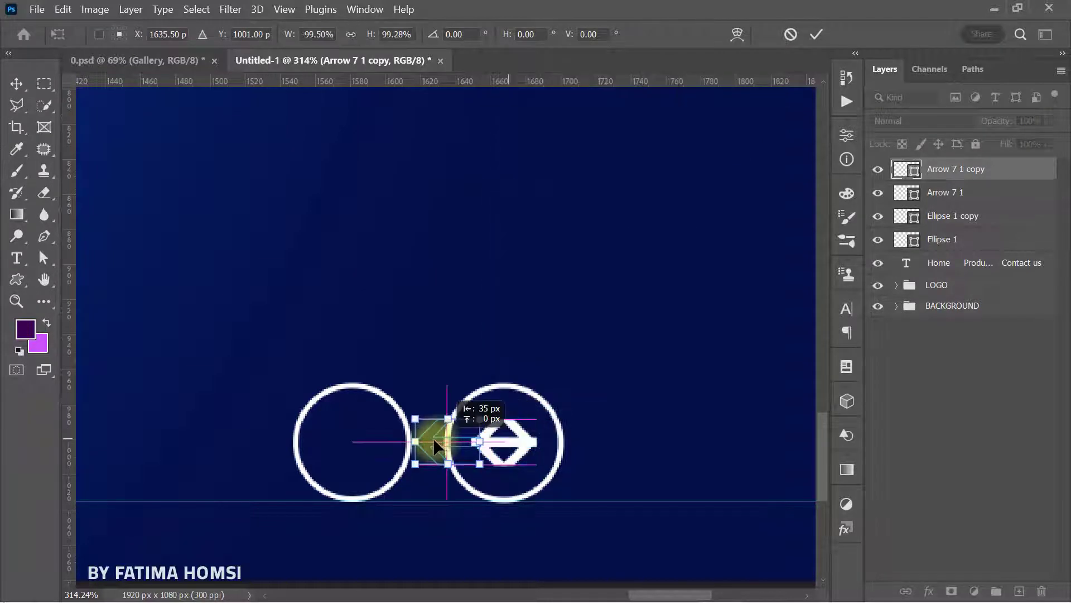
{"action": "left_click_drag", "start_coordinate": [354, 441], "coordinate": [353, 441]}
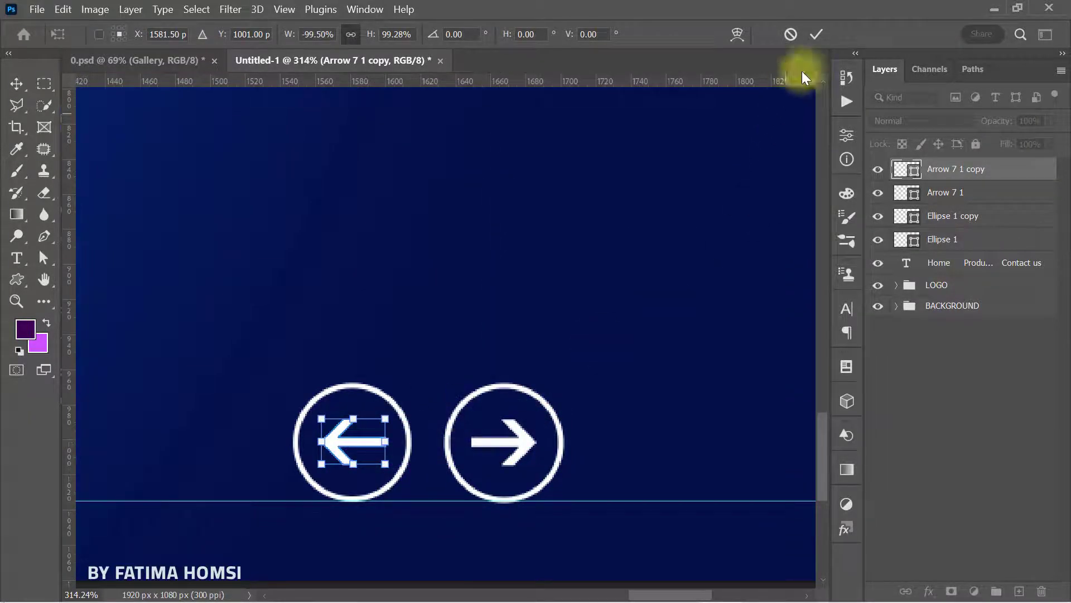
{"action": "left_click", "coordinate": [816, 34]}
- Fit the whole banner in the window
{"action": "scroll", "coordinate": [562, 246], "scroll_direction": "down", "scroll_amount": 2}
{"action": "scroll", "coordinate": [507, 223], "scroll_direction": "down", "scroll_amount": 2}
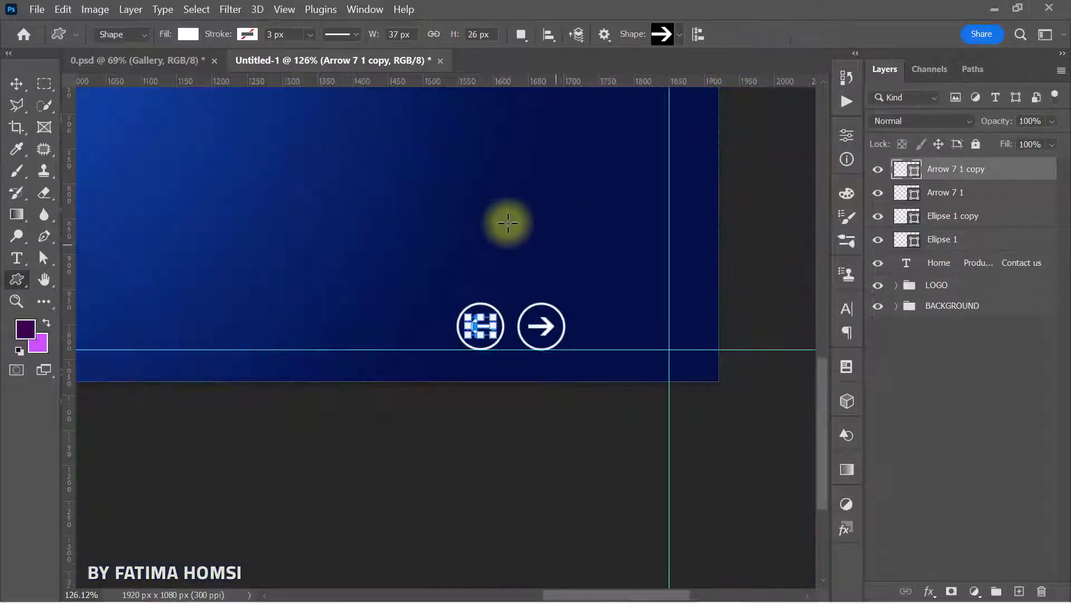
{"action": "scroll", "coordinate": [554, 336], "scroll_direction": "down", "scroll_amount": 2}
{"action": "scroll", "coordinate": [552, 337], "scroll_direction": "down", "scroll_amount": 1}
{"action": "scroll", "coordinate": [550, 330], "scroll_direction": "down", "scroll_amount": 2}
{"action": "scroll", "coordinate": [545, 359], "scroll_direction": "down", "scroll_amount": 1}
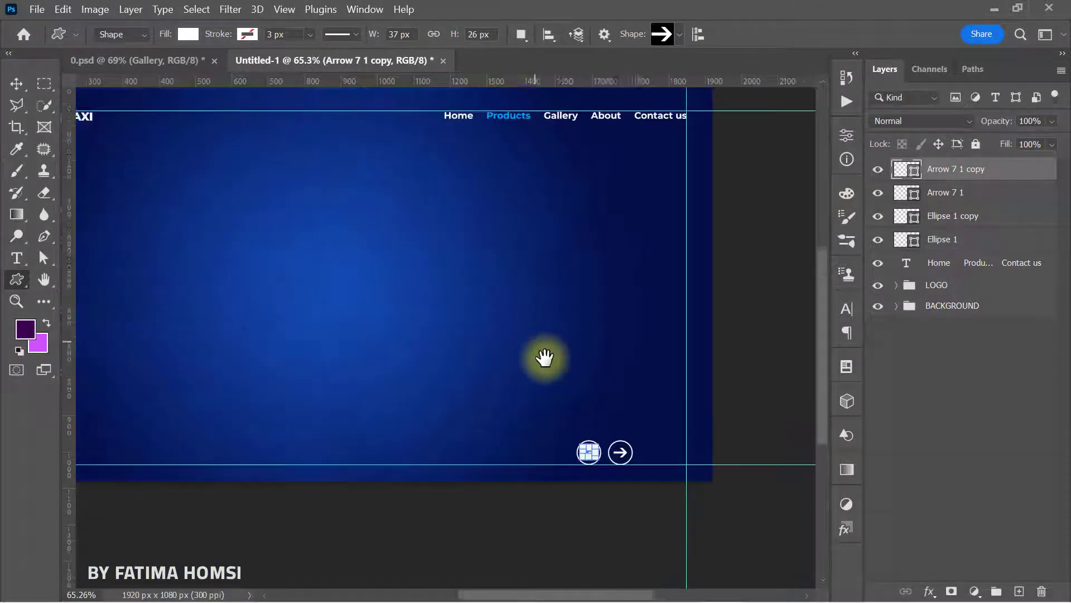
{"action": "key", "text": "ctrl+0"}
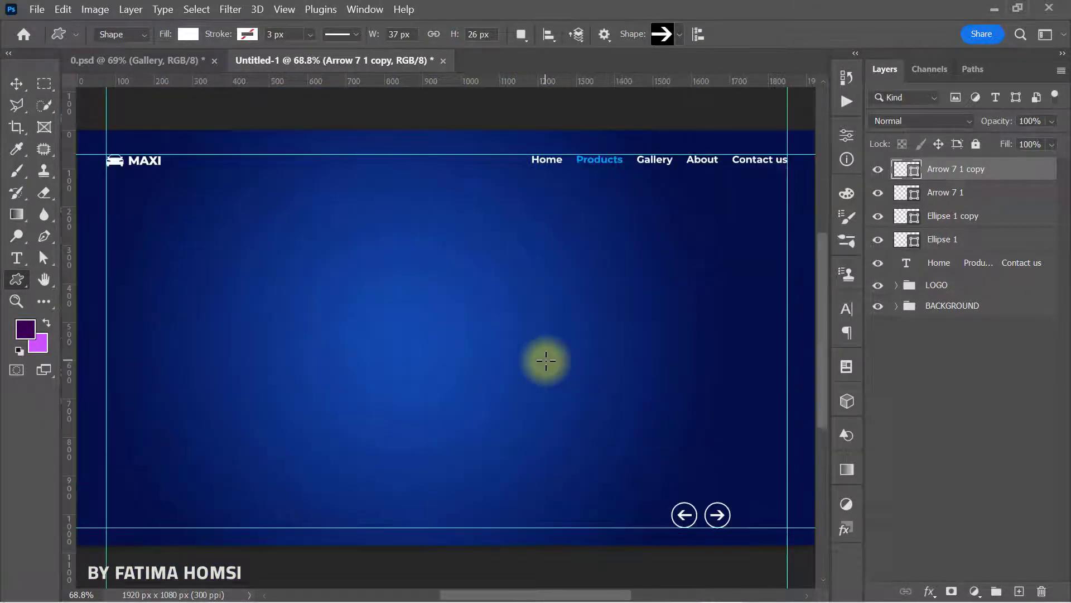
- Add the text 'More' and color it white
{"action": "left_click", "coordinate": [16, 258]}
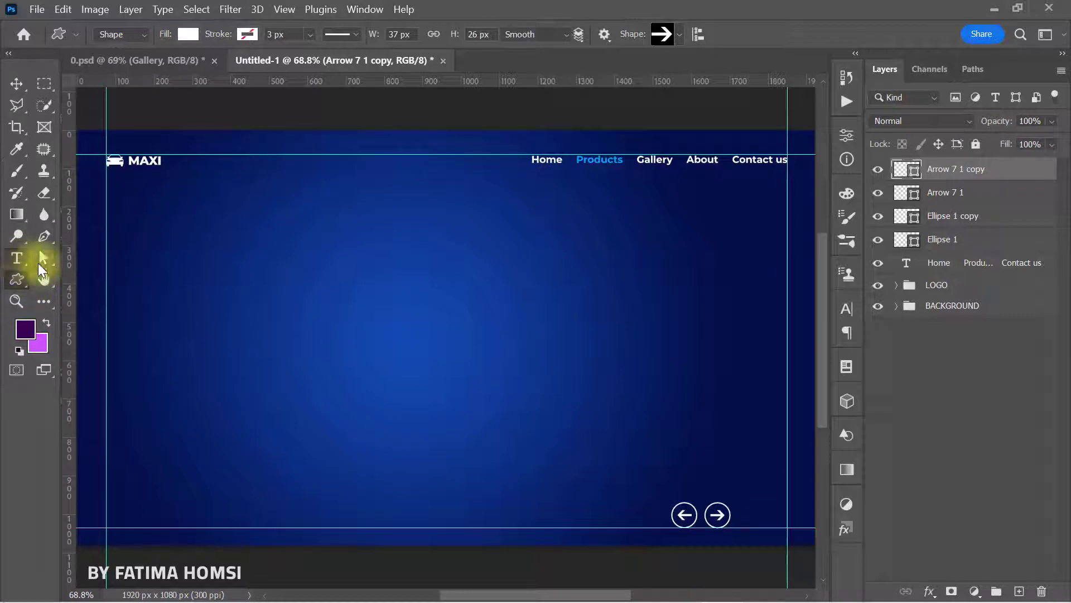
{"action": "left_click", "coordinate": [352, 328]}
{"action": "type", "text": "Mo"}
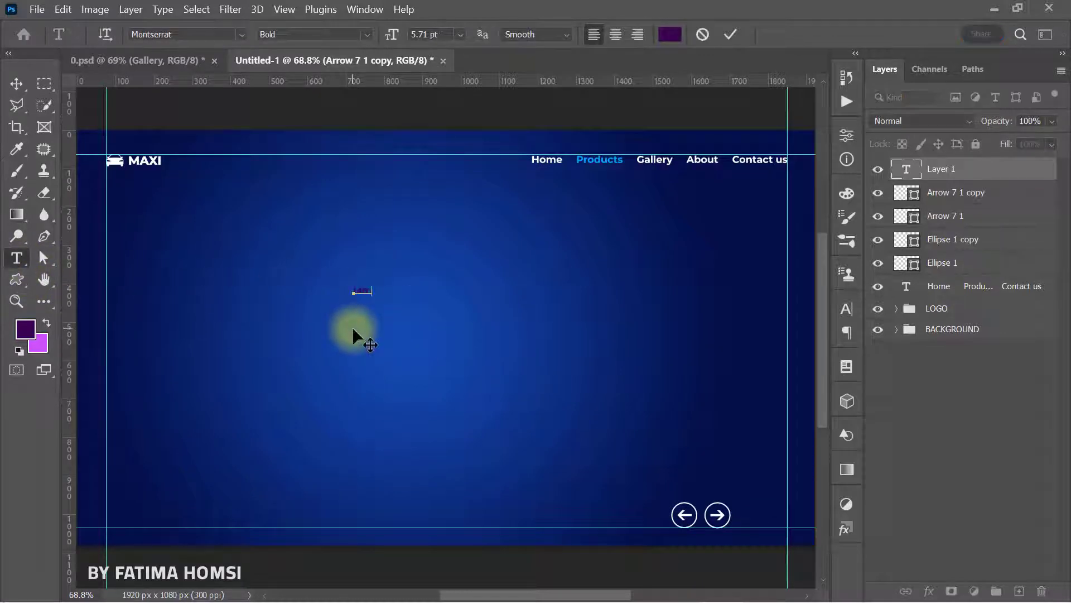
{"action": "type", "text": "re"}
{"action": "left_click", "coordinate": [729, 34]}
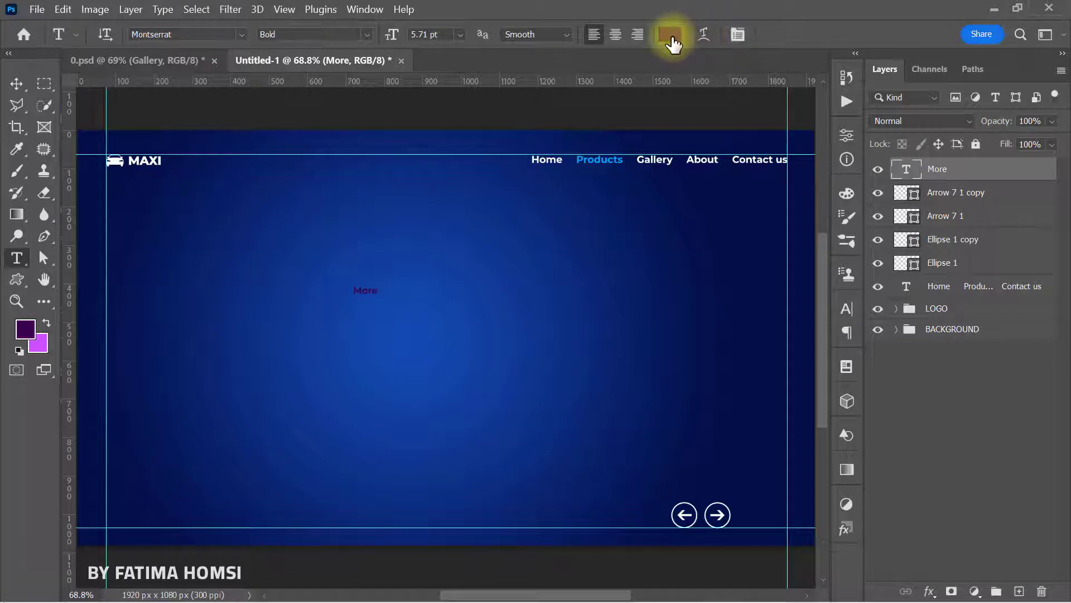
{"action": "left_click", "coordinate": [669, 34]}
{"action": "left_click_drag", "start_coordinate": [512, 132], "coordinate": [210, 85]}
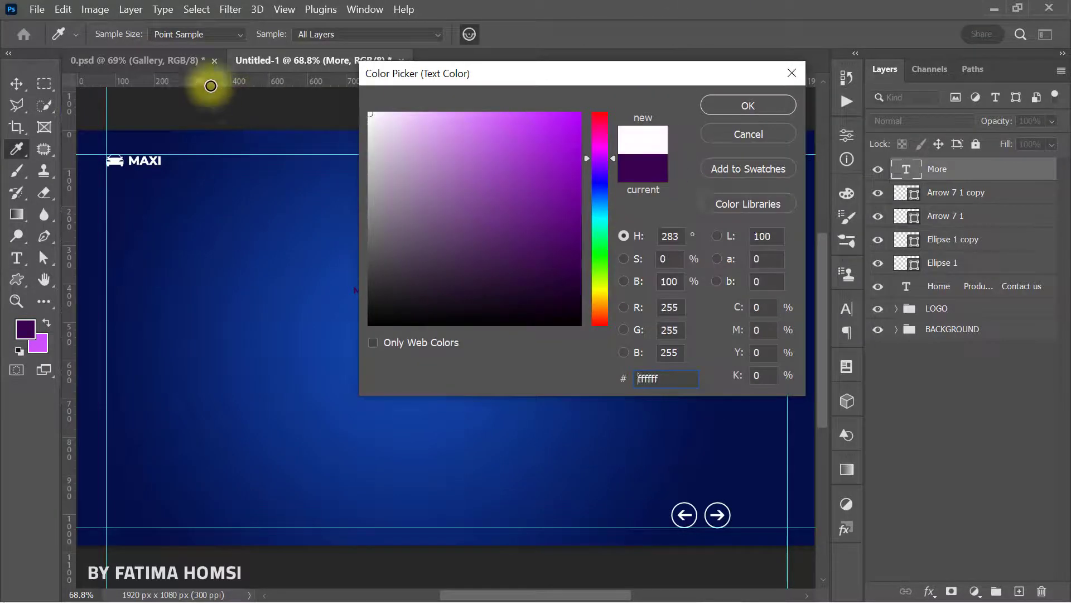
{"action": "left_click", "coordinate": [736, 103]}
- Enlarge 'More' and move it beside the arrow buttons
{"action": "key", "text": "ctrl+t"}
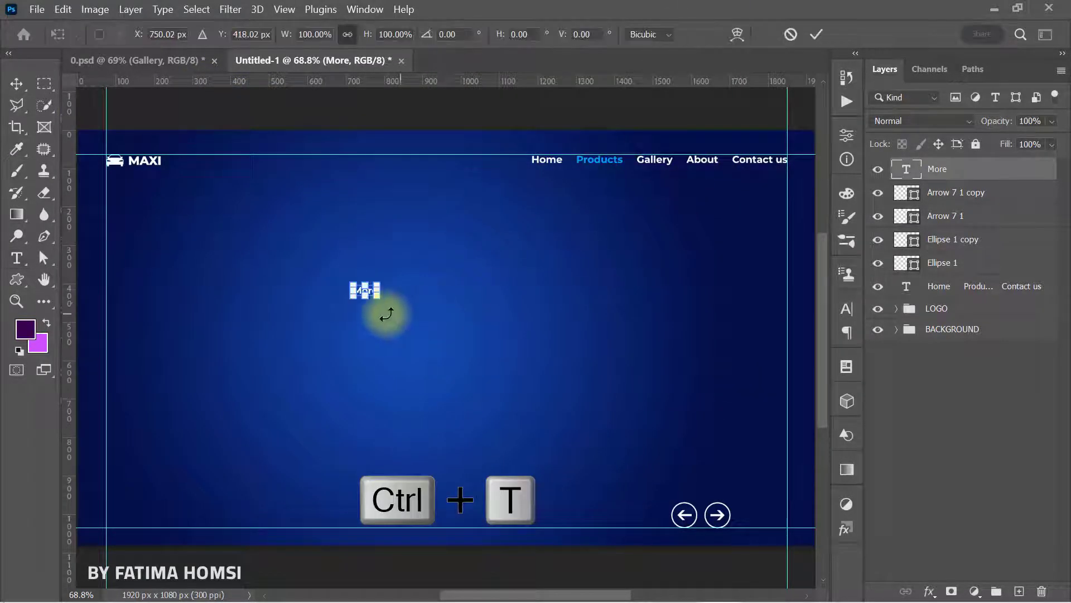
{"action": "scroll", "coordinate": [412, 326], "scroll_direction": "up", "scroll_amount": 2}
{"action": "mouse_move", "coordinate": [427, 329]}
{"action": "left_mouse_down"}
{"action": "mouse_move", "coordinate": [270, 199]}
{"action": "mouse_move", "coordinate": [200, 191]}
{"action": "left_mouse_up"}
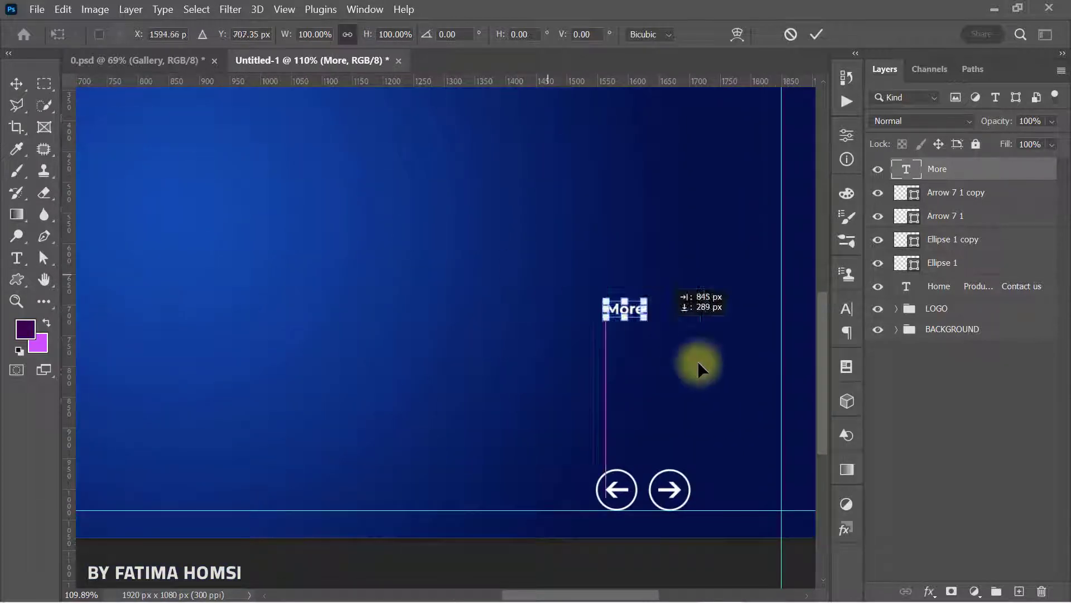
{"action": "mouse_move", "coordinate": [115, 137]}
{"action": "left_mouse_down"}
{"action": "mouse_move", "coordinate": [737, 488]}
{"action": "mouse_move", "coordinate": [765, 475]}
{"action": "left_mouse_up"}
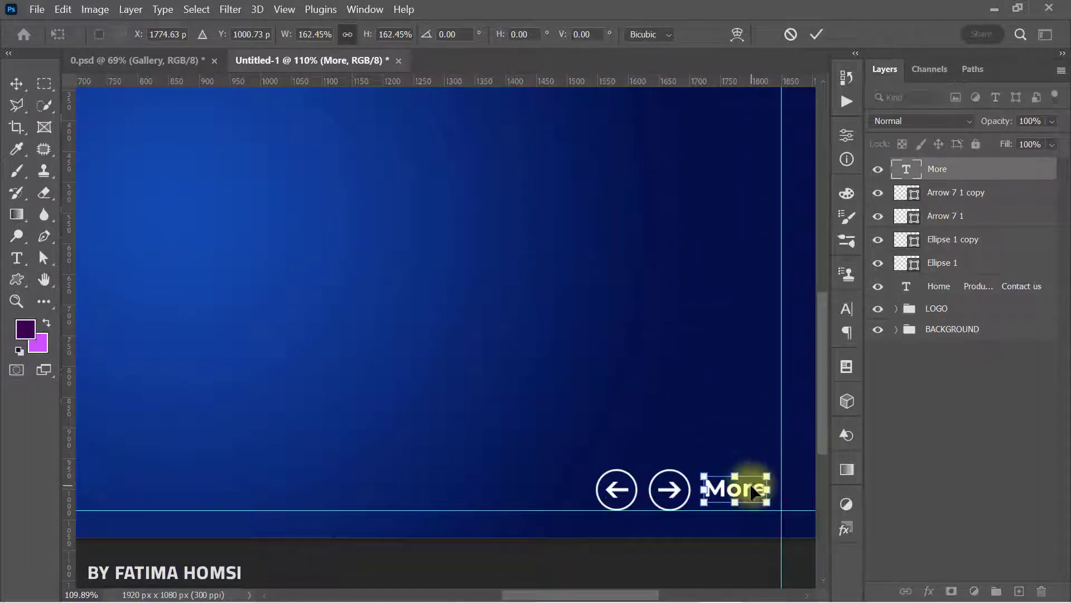
{"action": "left_click", "coordinate": [815, 35]}
- Nudge 'More' further right of the arrows, against the right guide
{"action": "scroll", "coordinate": [686, 168], "scroll_direction": "down", "scroll_amount": 3}
{"action": "scroll", "coordinate": [677, 172], "scroll_direction": "down", "scroll_amount": 2}
{"action": "left_click_drag", "start_coordinate": [677, 173], "coordinate": [573, 377]}
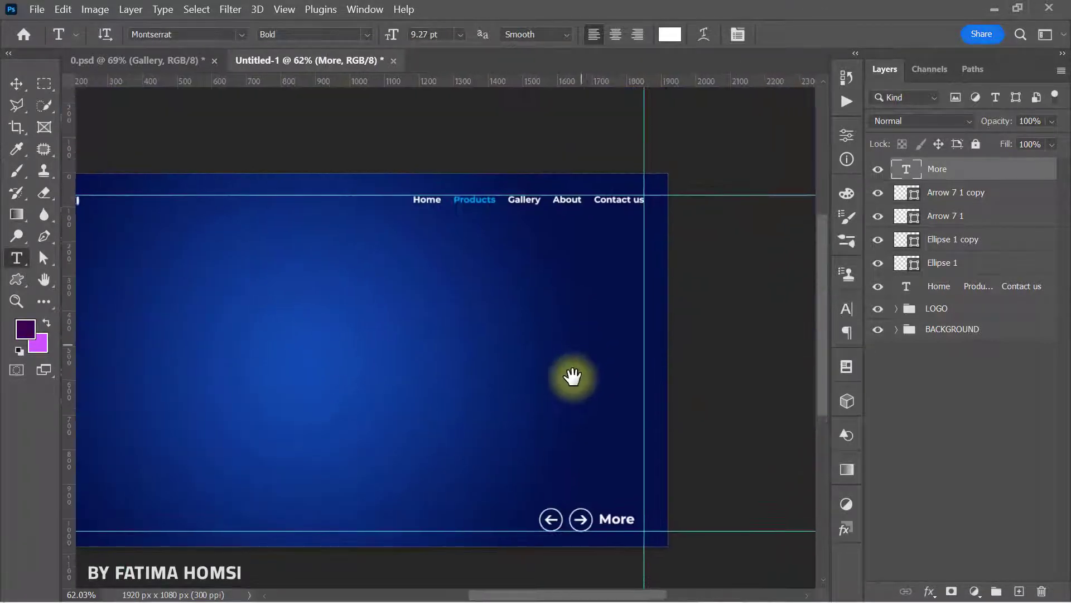
{"action": "scroll", "coordinate": [572, 377], "scroll_direction": "up", "scroll_amount": 2}
{"action": "left_click_drag", "start_coordinate": [587, 419], "coordinate": [525, 351]}
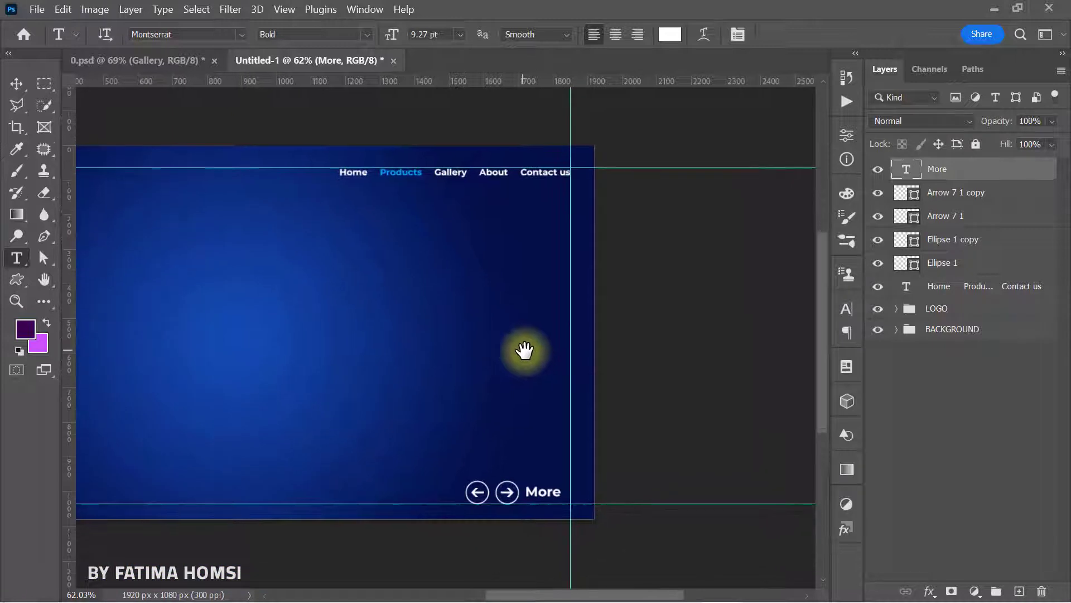
{"action": "scroll", "coordinate": [546, 516], "scroll_direction": "up", "scroll_amount": 3}
{"action": "scroll", "coordinate": [574, 452], "scroll_direction": "up", "scroll_amount": 2}
{"action": "key", "text": "ctrl+t"}
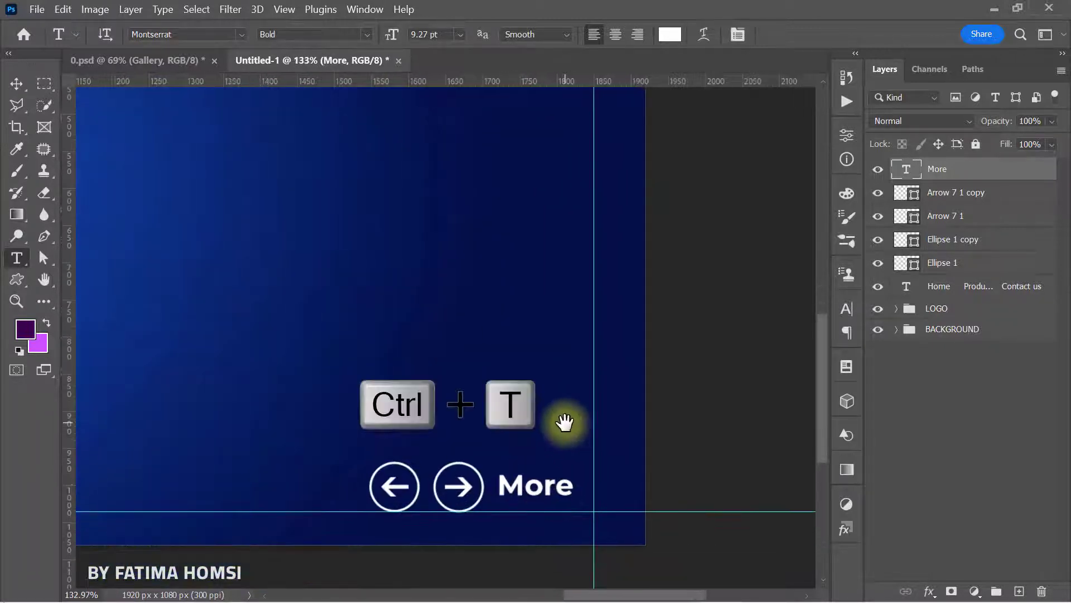
{"action": "left_click_drag", "start_coordinate": [568, 477], "coordinate": [585, 477]}
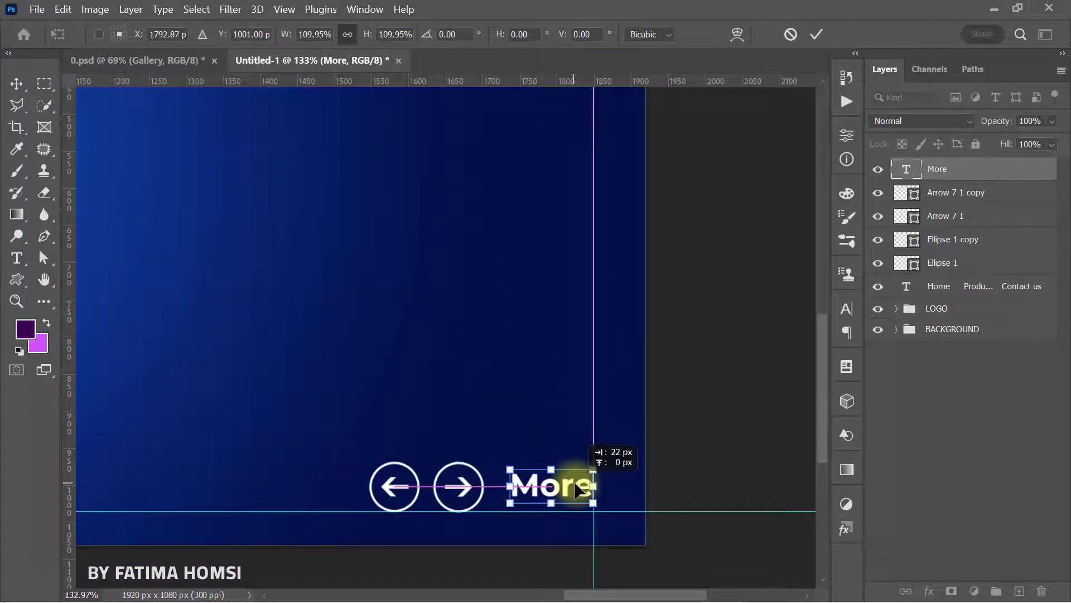
{"action": "left_click", "coordinate": [814, 35]}
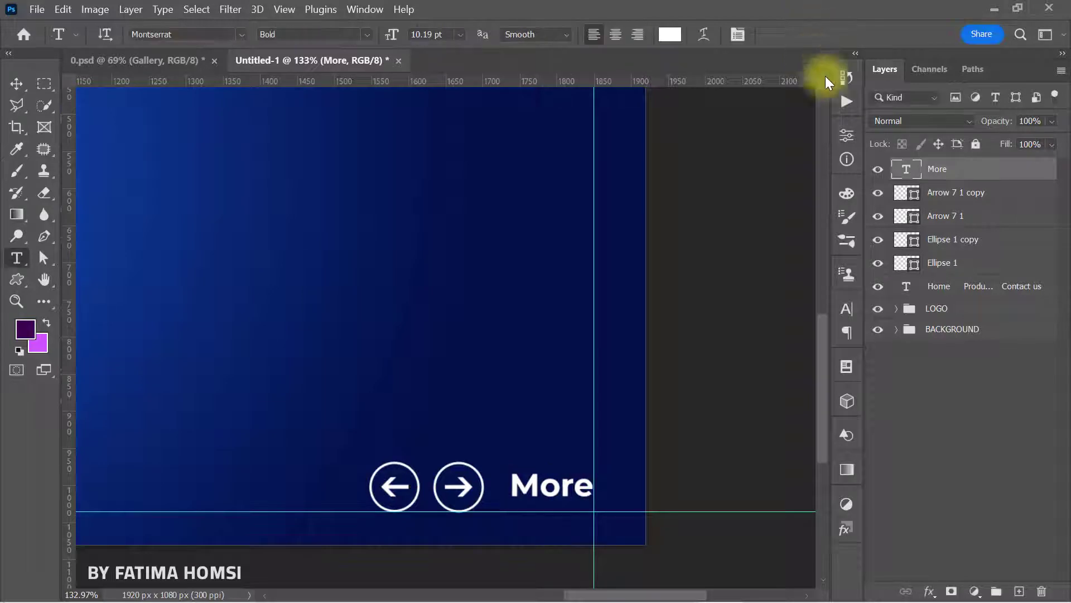
{"action": "left_click", "coordinate": [981, 196]}
- Link the arrow and circle layers and move the buttons closer to 'More'
{"action": "left_click", "coordinate": [991, 271], "text": "shift"}
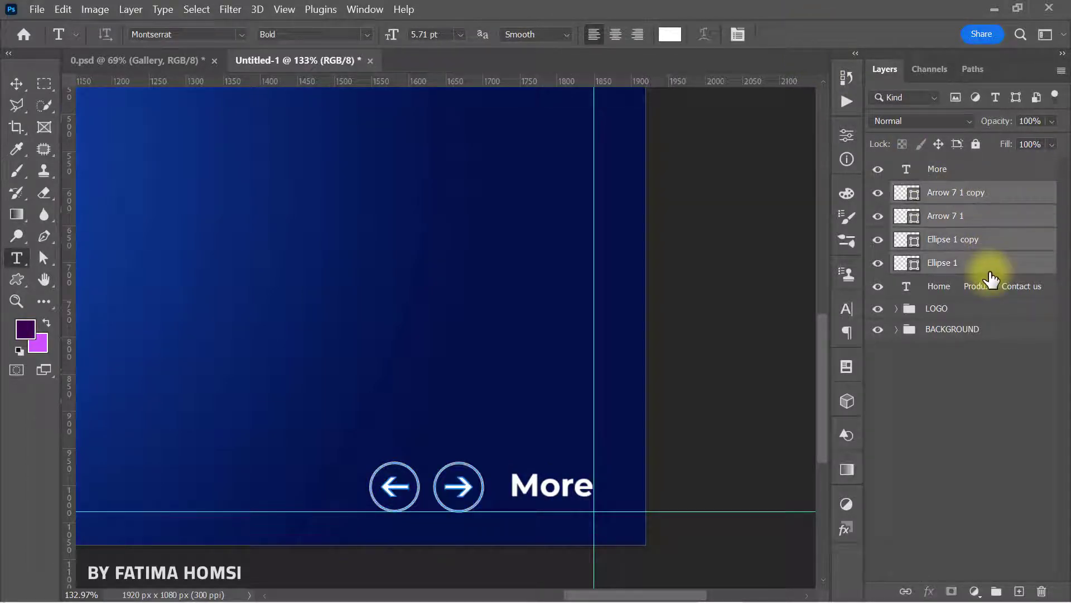
{"action": "left_click", "coordinate": [906, 591]}
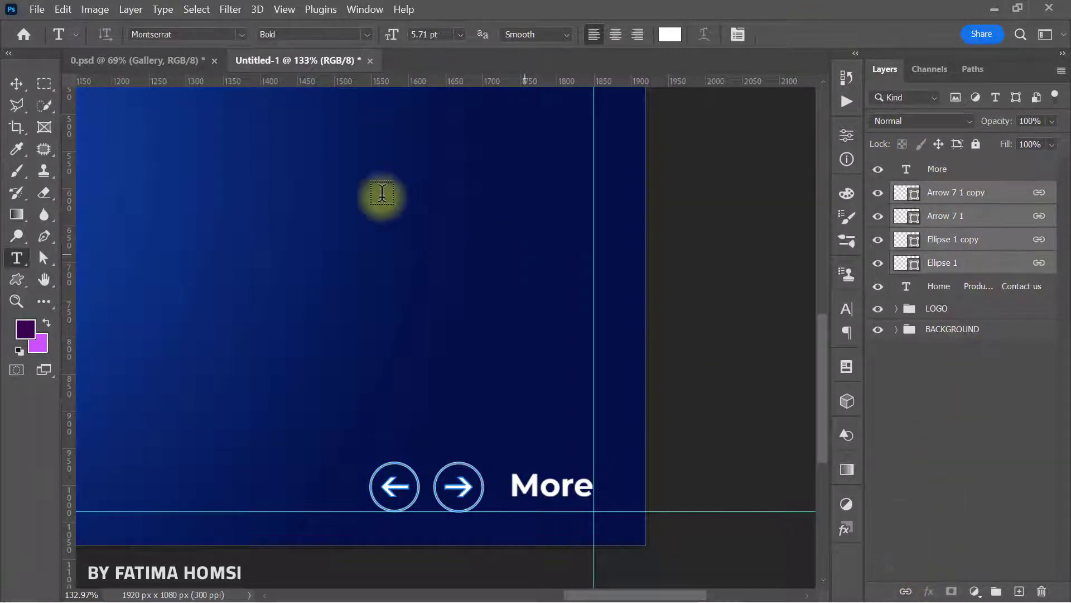
{"action": "left_click", "coordinate": [16, 84]}
{"action": "left_click_drag", "start_coordinate": [463, 491], "coordinate": [478, 489]}
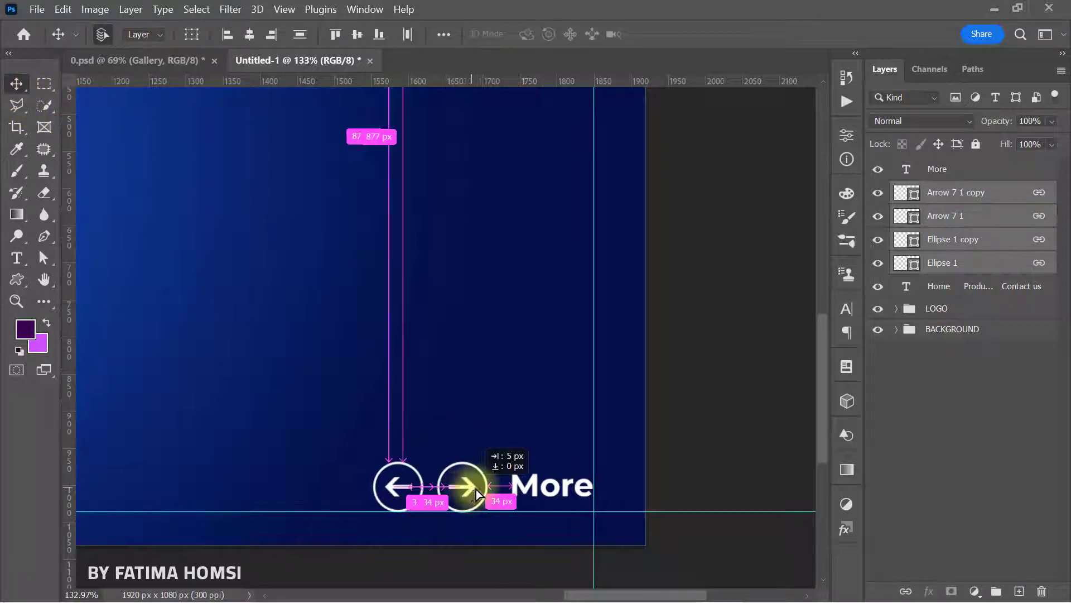
- Move the 'More' label slightly left toward the arrow buttons
{"action": "scroll", "coordinate": [513, 391], "scroll_direction": "down", "scroll_amount": 2}
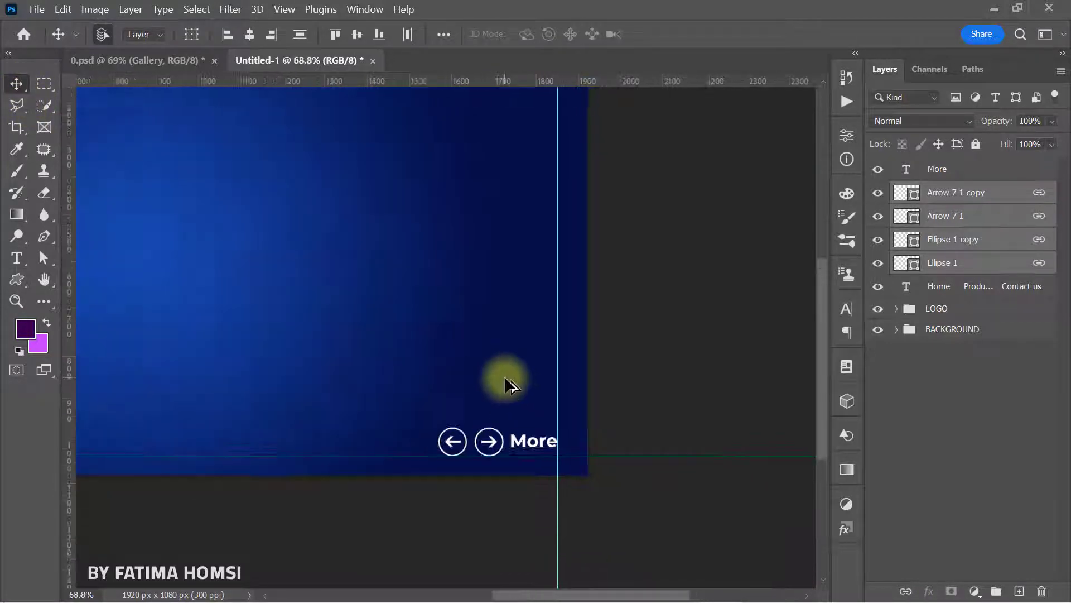
{"action": "scroll", "coordinate": [507, 378], "scroll_direction": "down", "scroll_amount": 3}
{"action": "scroll", "coordinate": [499, 399], "scroll_direction": "down", "scroll_amount": 1}
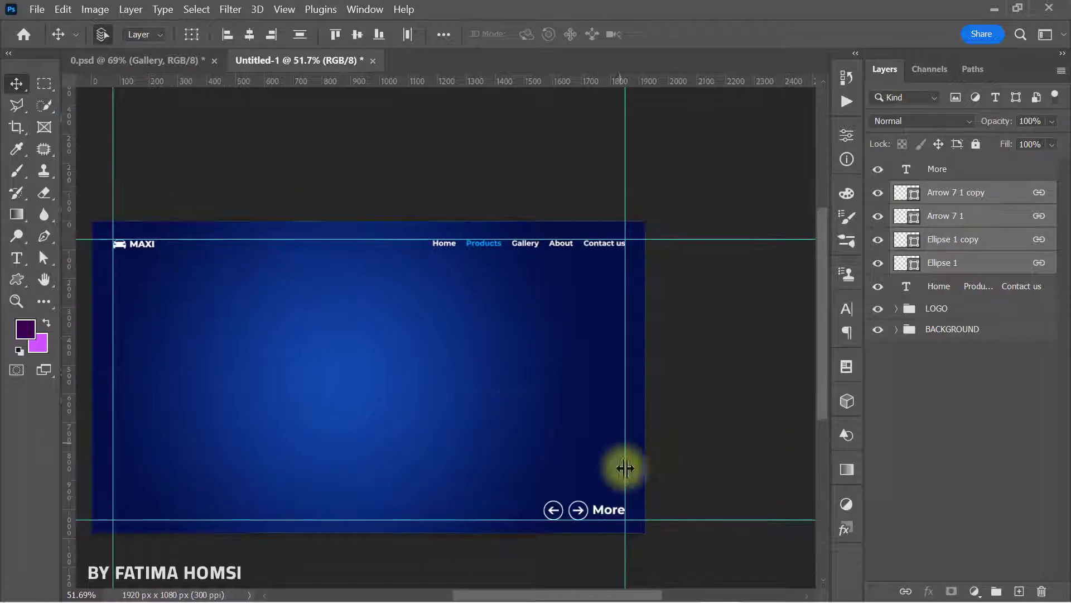
{"action": "left_click", "coordinate": [721, 445]}
{"action": "scroll", "coordinate": [613, 519], "scroll_direction": "up", "scroll_amount": 2}
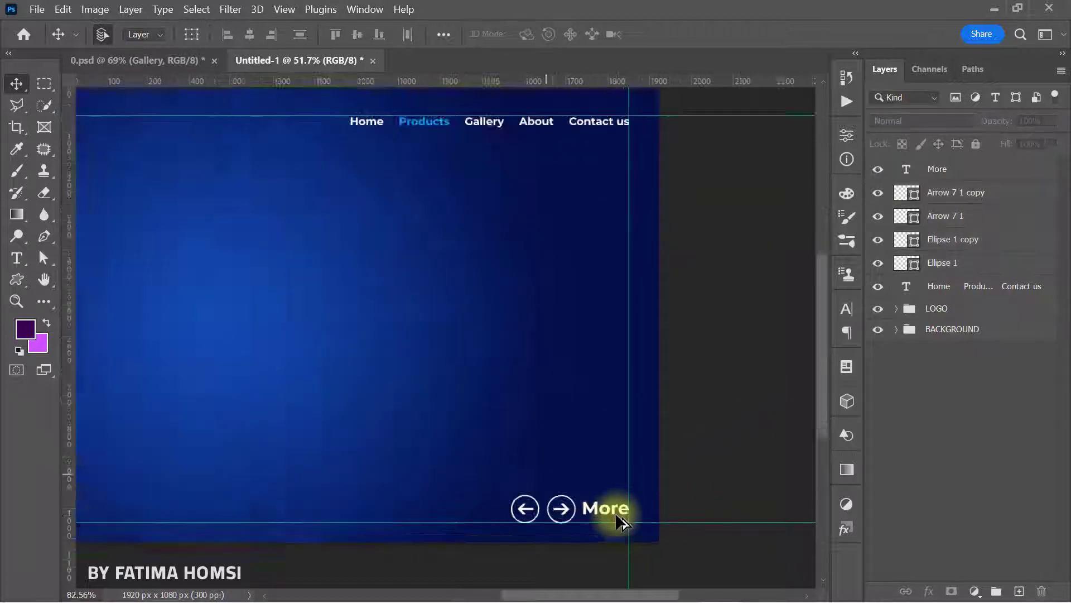
{"action": "scroll", "coordinate": [620, 522], "scroll_direction": "up", "scroll_amount": 2}
{"action": "left_click", "coordinate": [589, 523]}
{"action": "left_click_drag", "start_coordinate": [587, 522], "coordinate": [582, 524]}
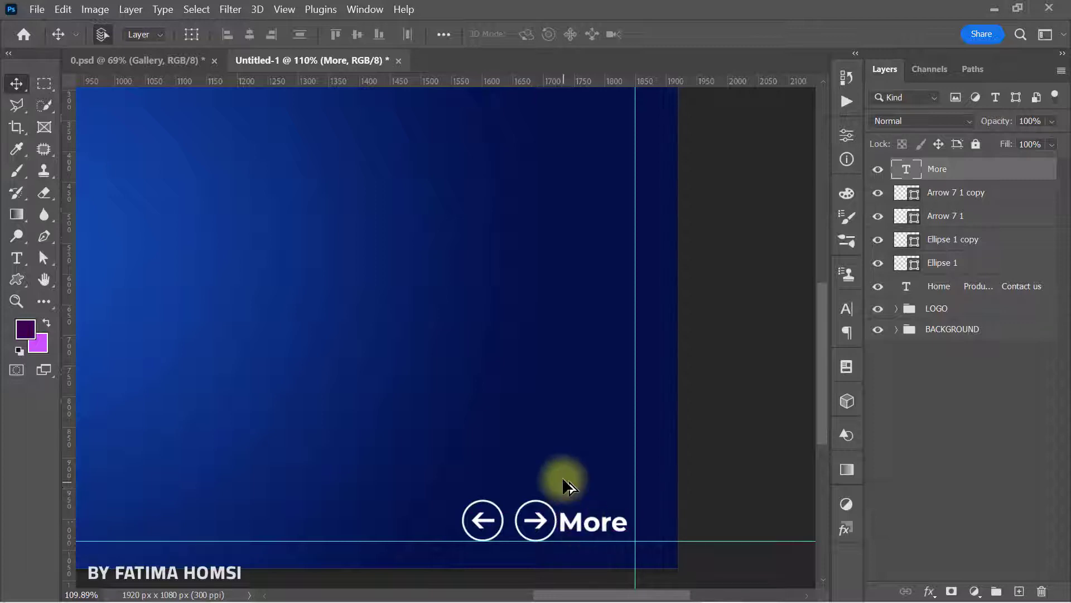
- Shift 'More' slightly right and up to even the spacing
{"action": "scroll", "coordinate": [558, 474], "scroll_direction": "down", "scroll_amount": 3}
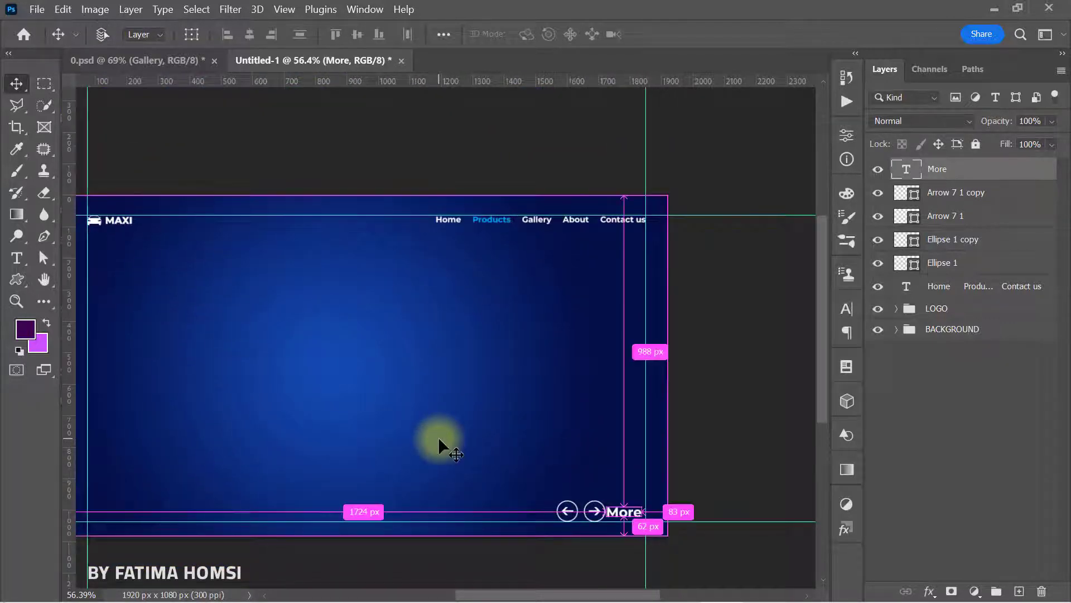
{"action": "key", "text": "ctrl+0"}
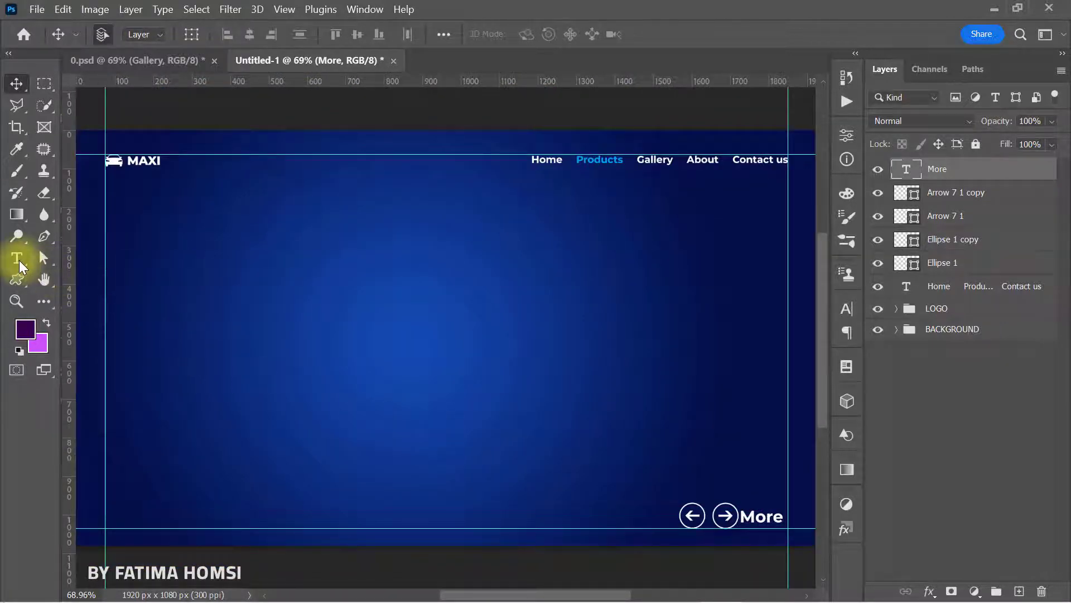
{"action": "left_click", "coordinate": [19, 267]}
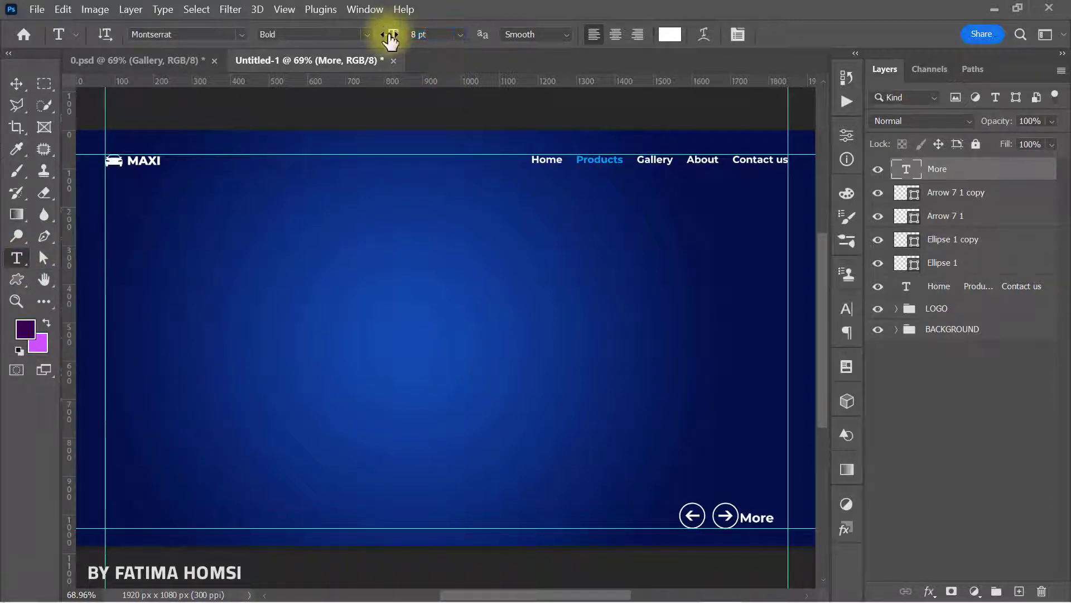
{"action": "left_click", "coordinate": [16, 85]}
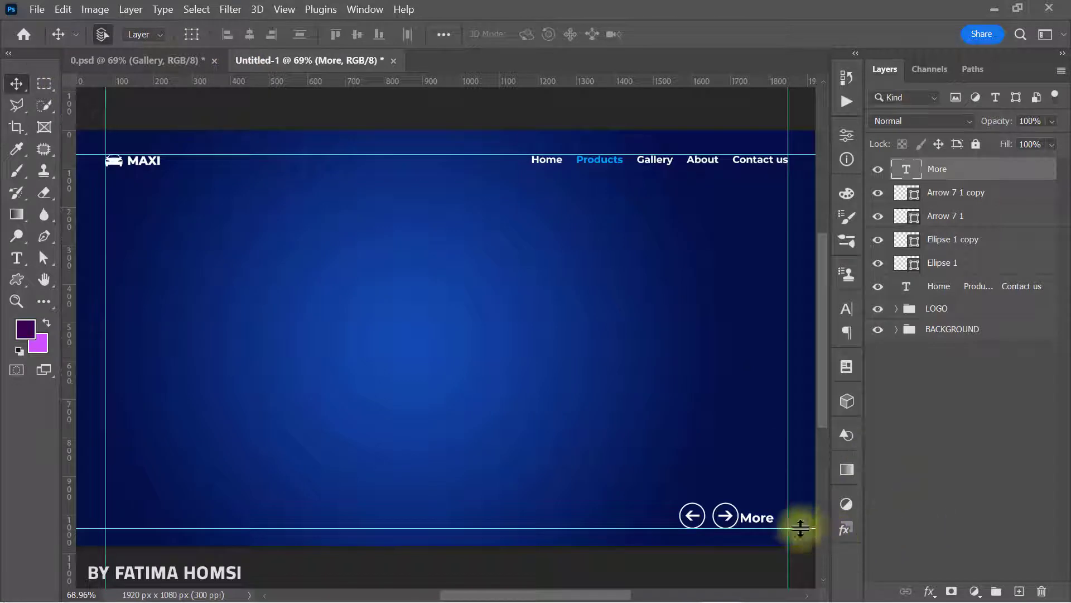
{"action": "left_click_drag", "start_coordinate": [759, 517], "coordinate": [765, 515]}
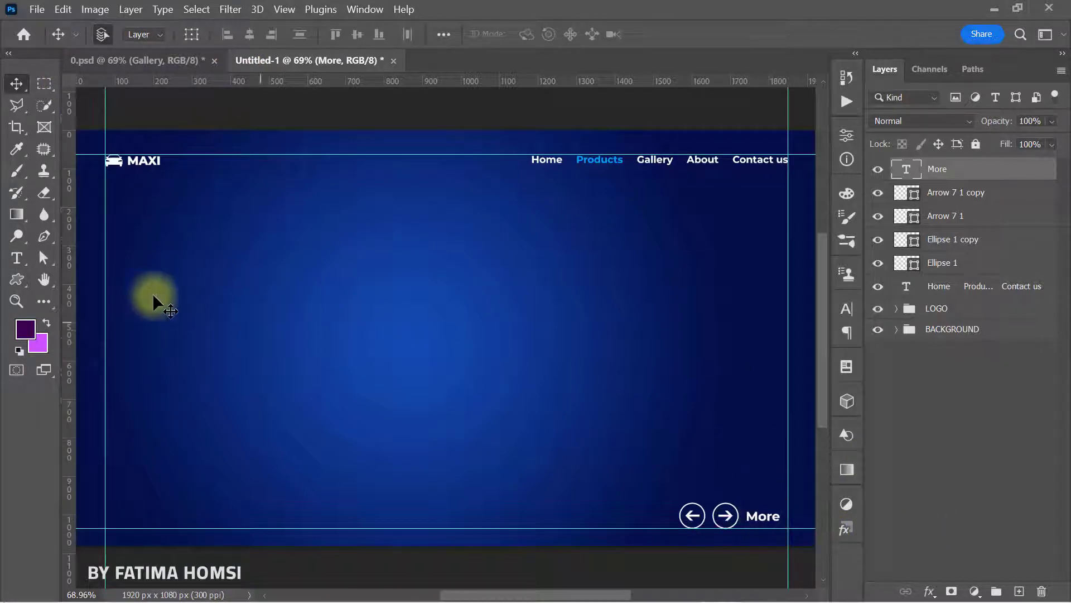
- Add the two-line headline 'LUXURY CAR / RENTALS' in Black weight
{"action": "left_click", "coordinate": [17, 260]}
{"action": "left_click", "coordinate": [258, 291]}
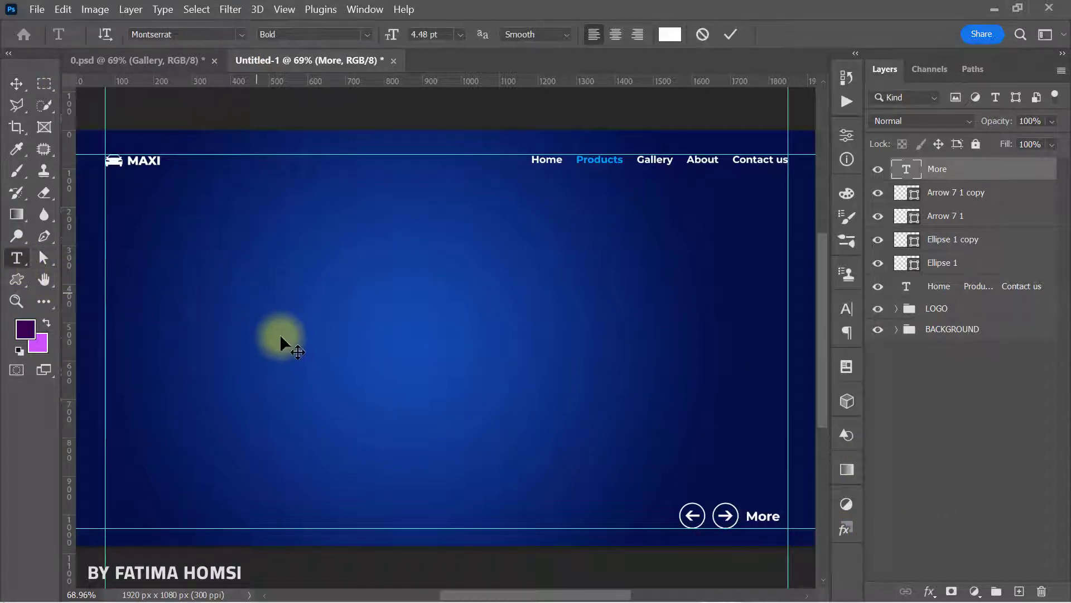
{"action": "type", "text": "LUXURY CAR"}
{"action": "key", "text": "Return"}
{"action": "type", "text": "RENTALS"}
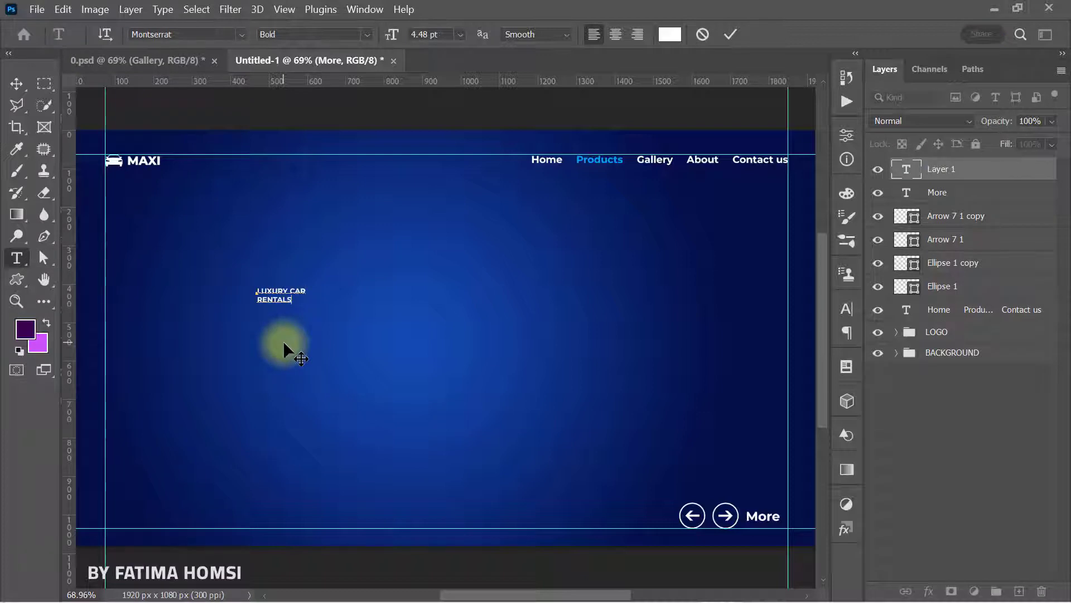
{"action": "left_click", "coordinate": [728, 34]}
{"action": "left_click", "coordinate": [368, 36]}
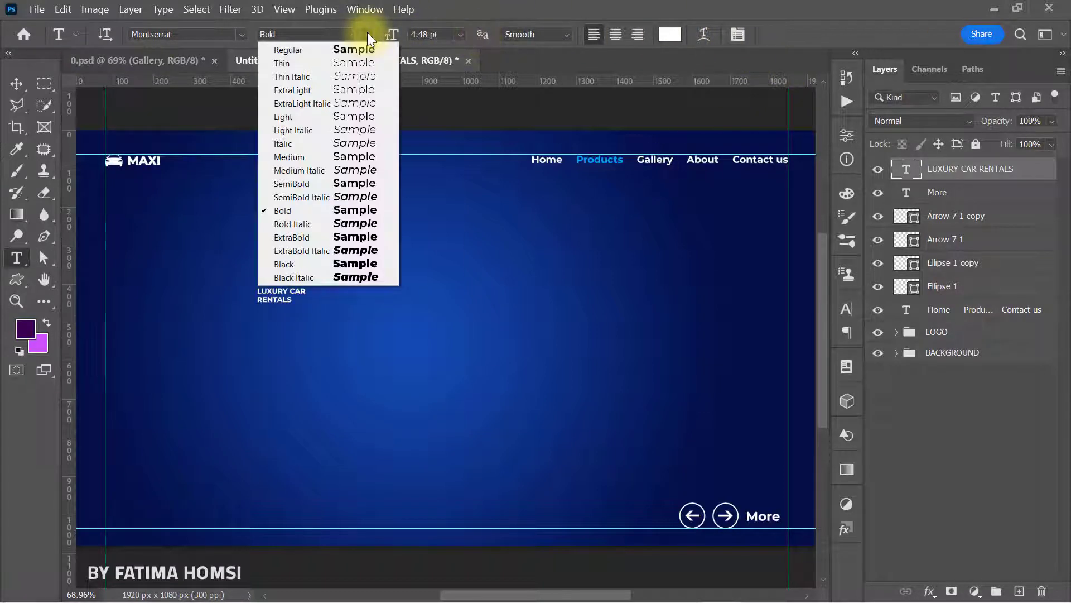
{"action": "left_click", "coordinate": [352, 265]}
- Enlarge the headline and nudge it onto the left guide below the logo
{"action": "key", "text": "ctrl+t"}
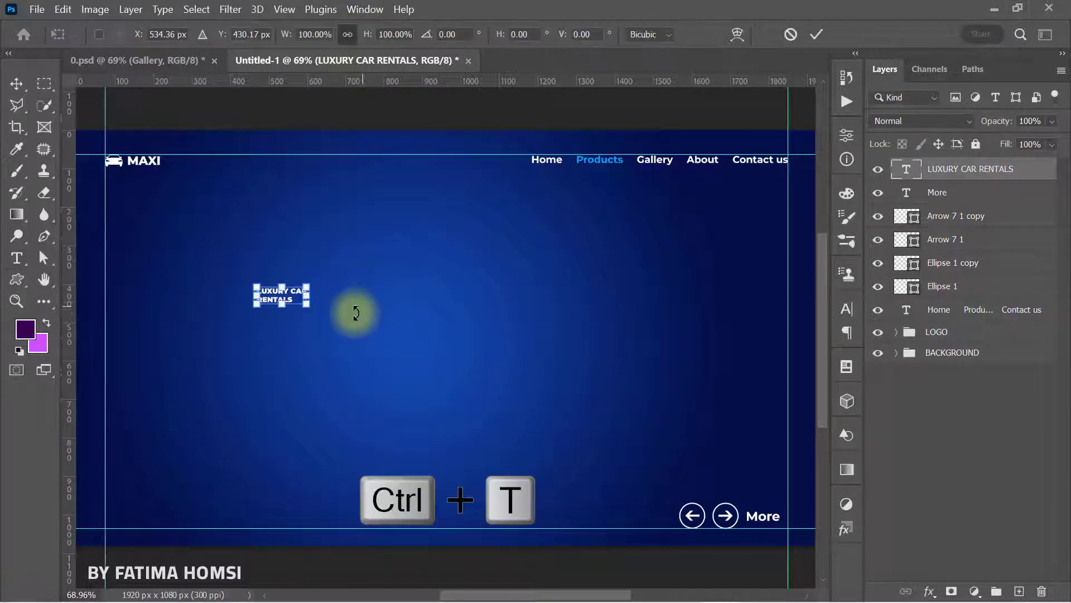
{"action": "left_click_drag", "start_coordinate": [307, 304], "coordinate": [442, 349]}
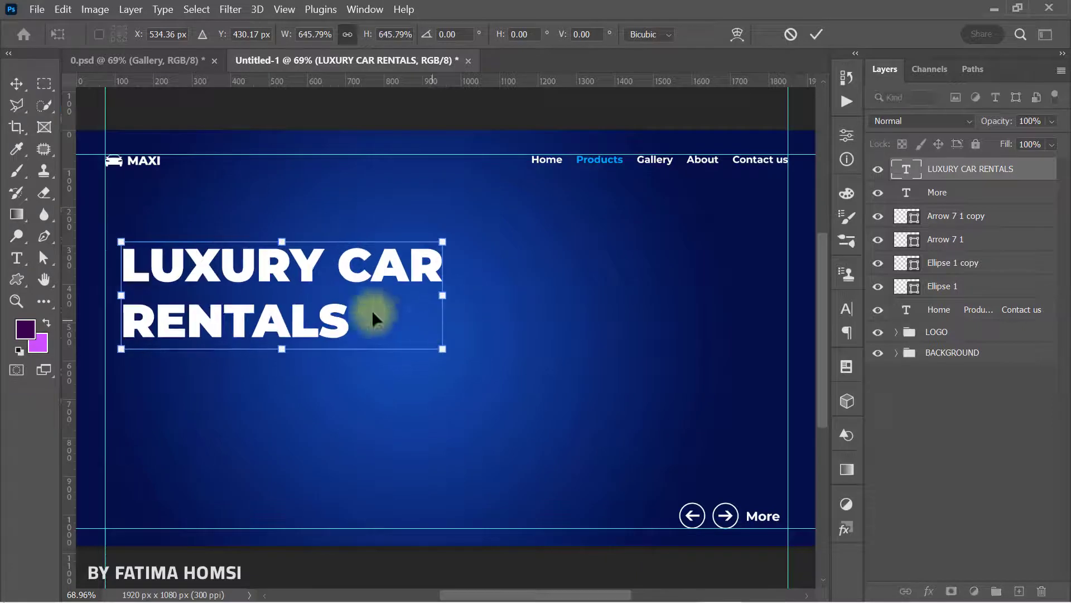
{"action": "left_click_drag", "start_coordinate": [239, 291], "coordinate": [226, 272]}
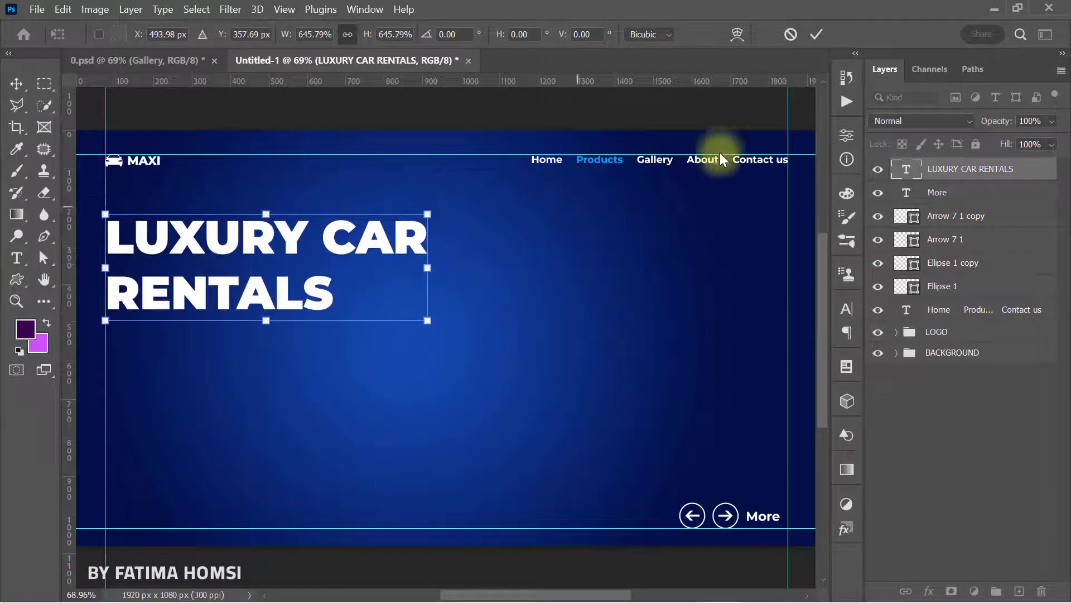
{"action": "left_click", "coordinate": [815, 35]}
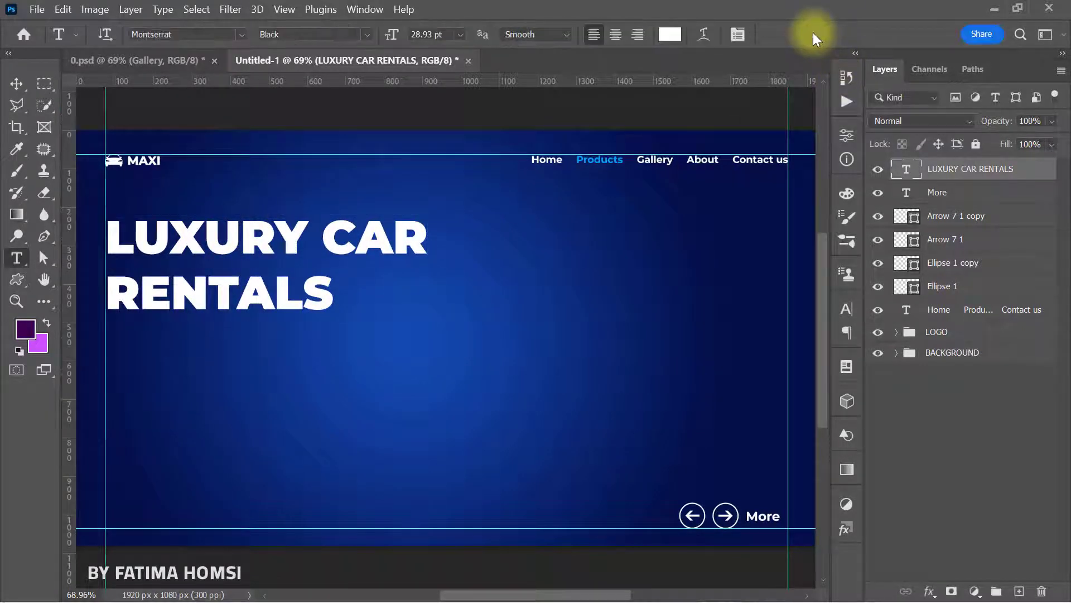
{"action": "left_click", "coordinate": [16, 84]}
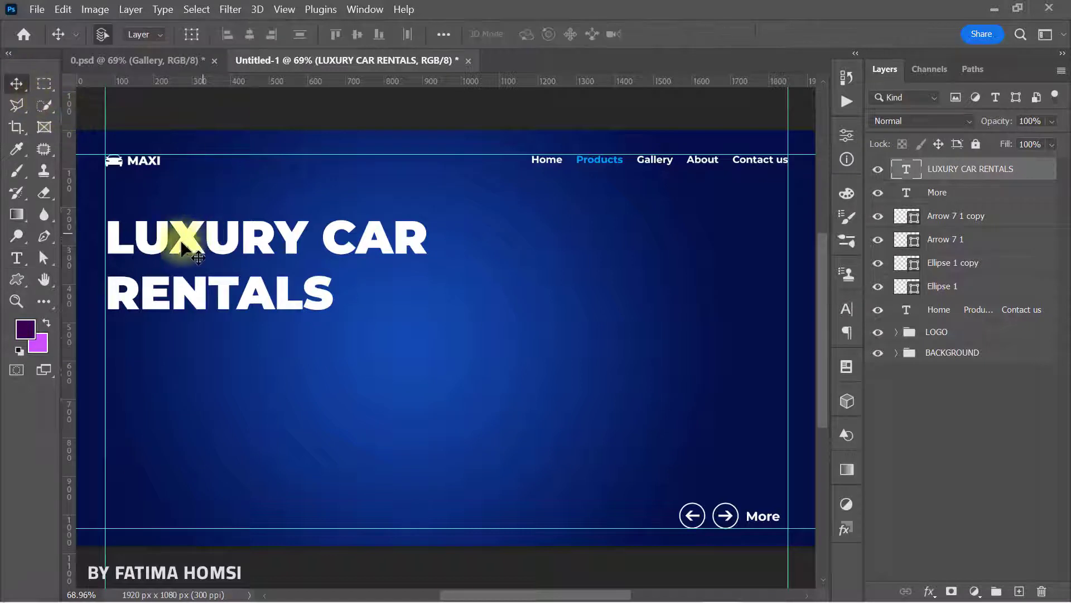
{"action": "left_click_drag", "start_coordinate": [165, 243], "coordinate": [162, 246]}
{"action": "left_click", "coordinate": [16, 258]}
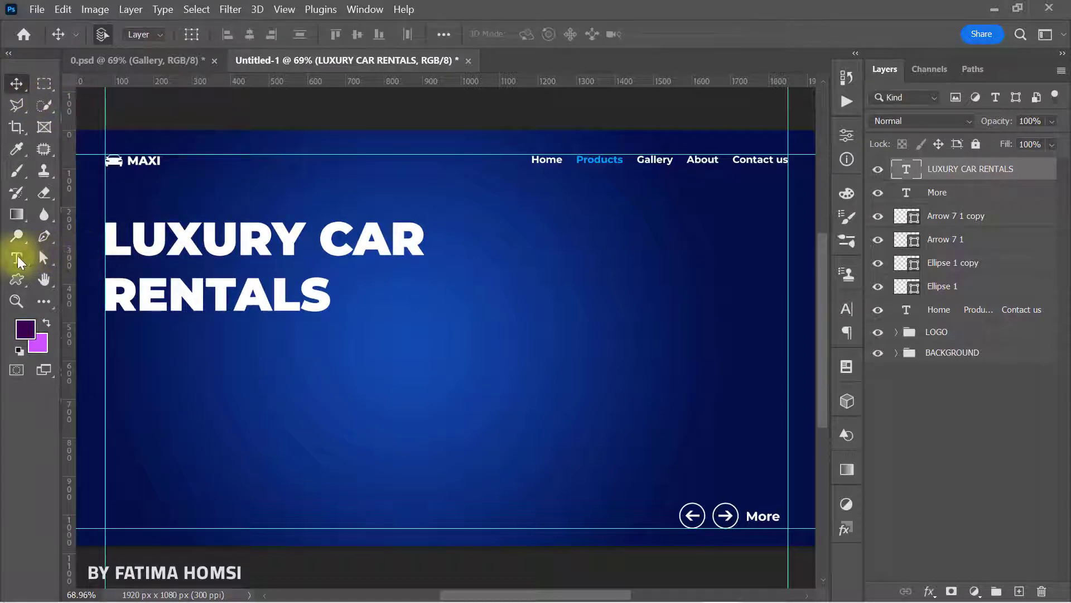
- Add the subtitle 'FIND THE PERFECT CAR FOR RENT TODAY!' in Montserrat Bold
{"action": "left_click", "coordinate": [234, 380]}
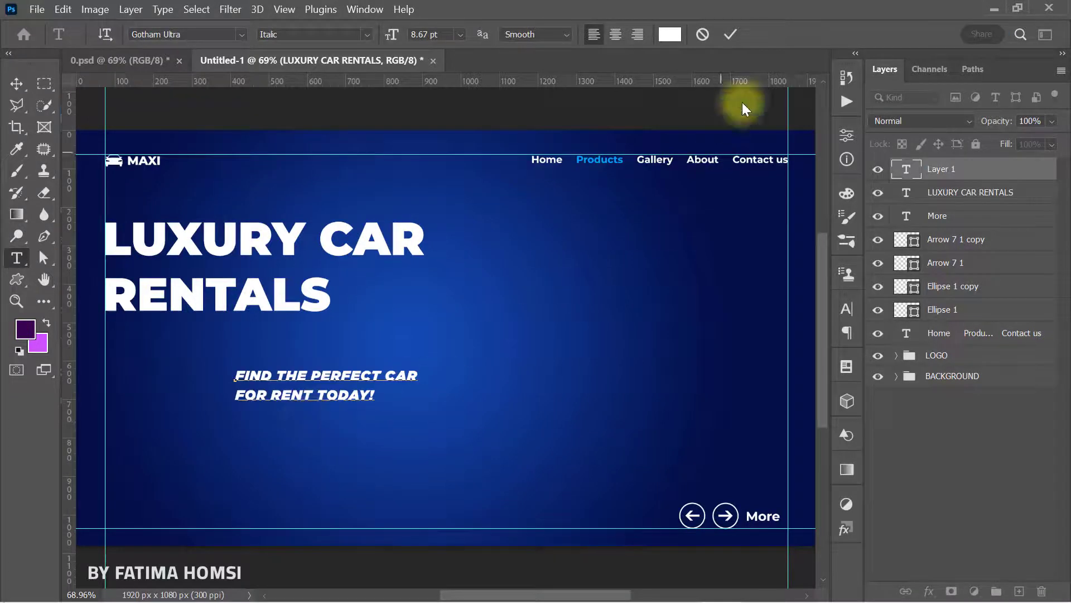
{"action": "left_click", "coordinate": [724, 32]}
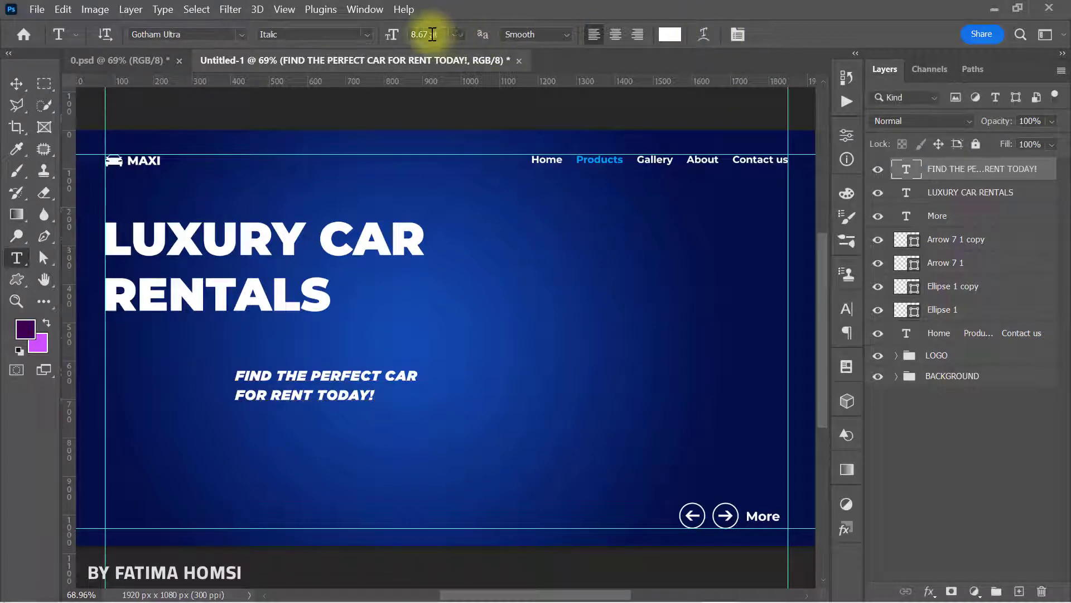
{"action": "type", "text": "MONT"}
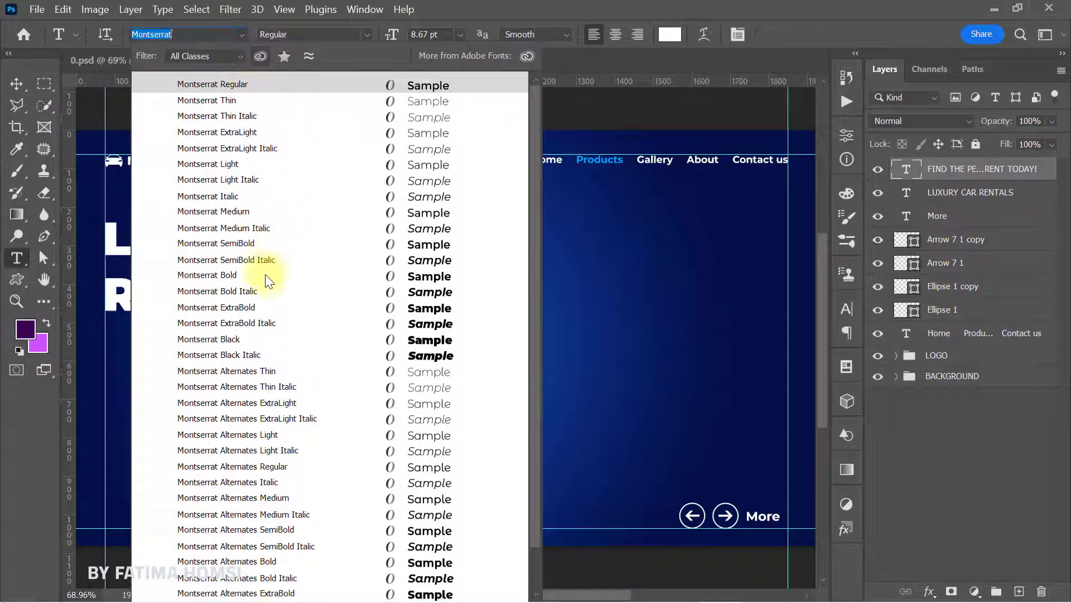
{"action": "left_click", "coordinate": [265, 274]}
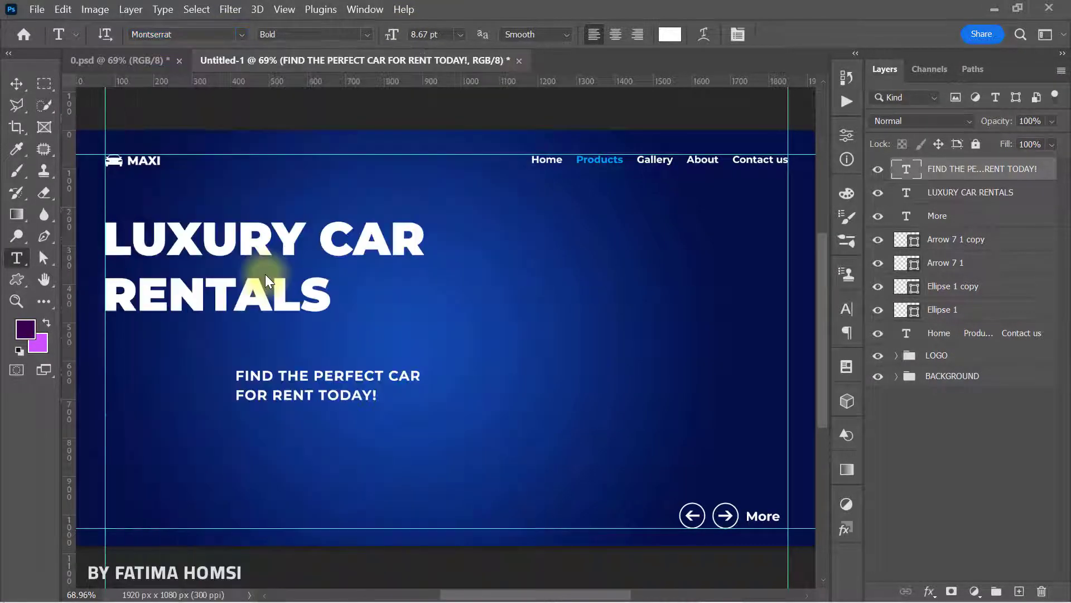
- Scale the subtitle slightly and place it under RENTALS on the left guide
{"action": "key", "text": "ctrl+t"}
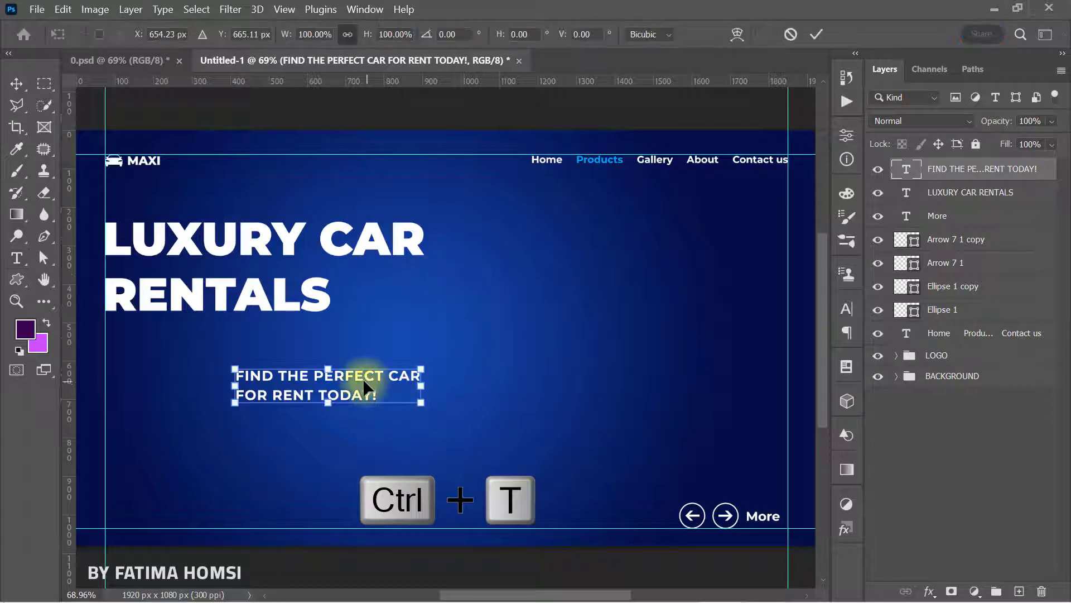
{"action": "mouse_move", "coordinate": [363, 382]}
{"action": "left_mouse_down"}
{"action": "mouse_move", "coordinate": [242, 344]}
{"action": "mouse_move", "coordinate": [314, 364]}
{"action": "left_mouse_up"}
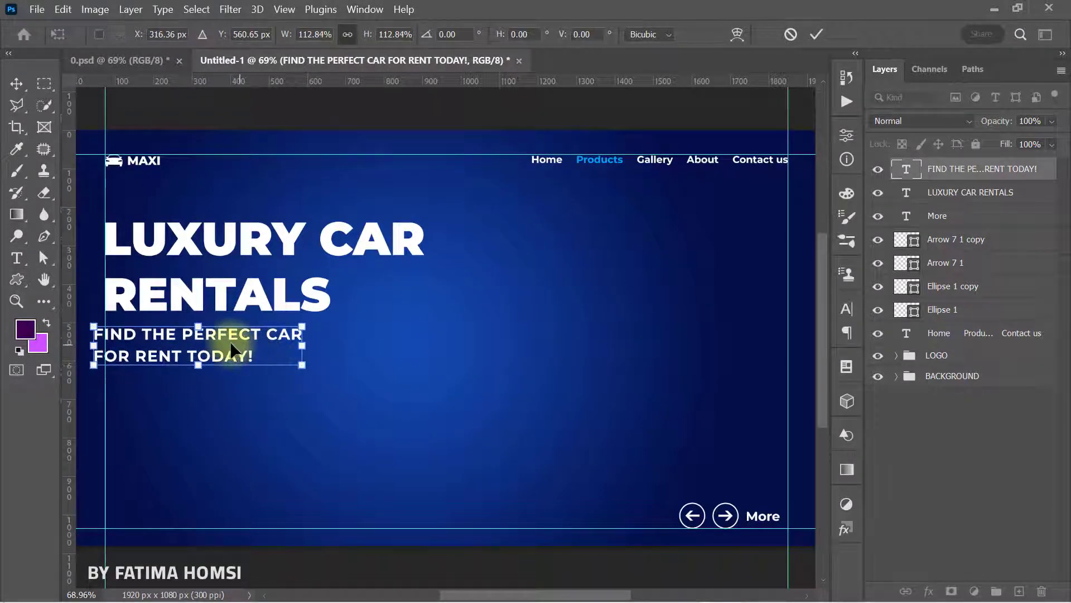
{"action": "left_click_drag", "start_coordinate": [314, 327], "coordinate": [329, 324]}
{"action": "left_click_drag", "start_coordinate": [243, 334], "coordinate": [247, 334]}
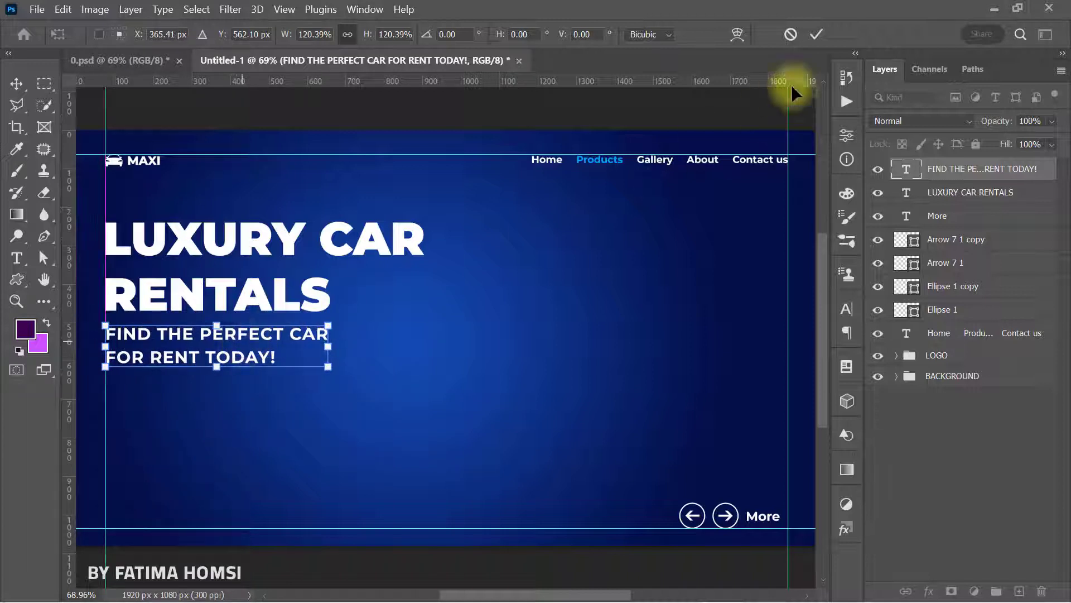
{"action": "left_click", "coordinate": [816, 32]}
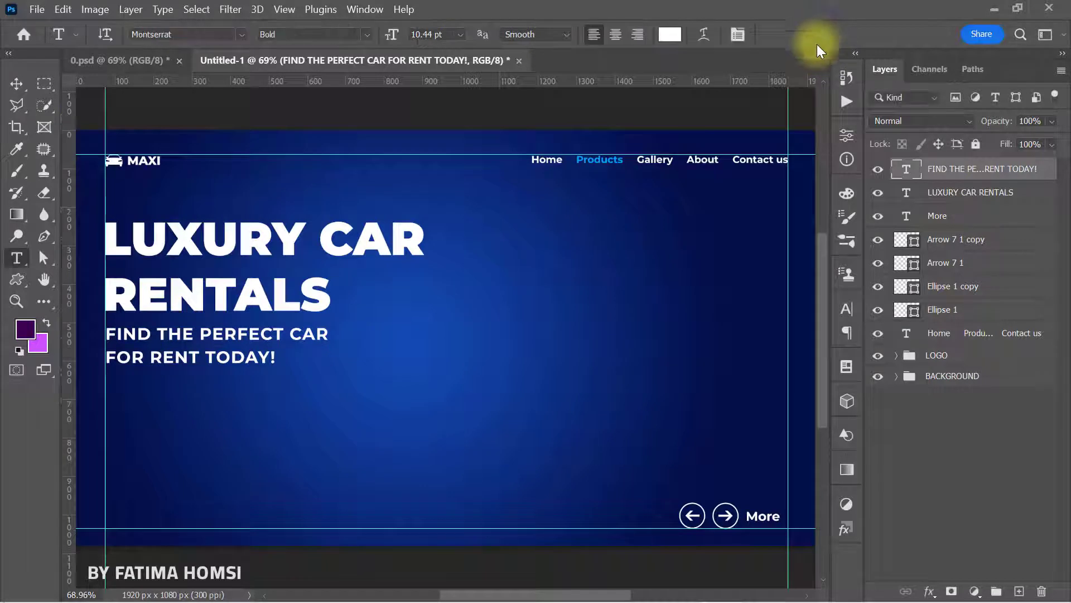
- Set the subtitle's leading to (Auto)
{"action": "left_click", "coordinate": [834, 155]}
{"action": "left_click", "coordinate": [696, 136]}
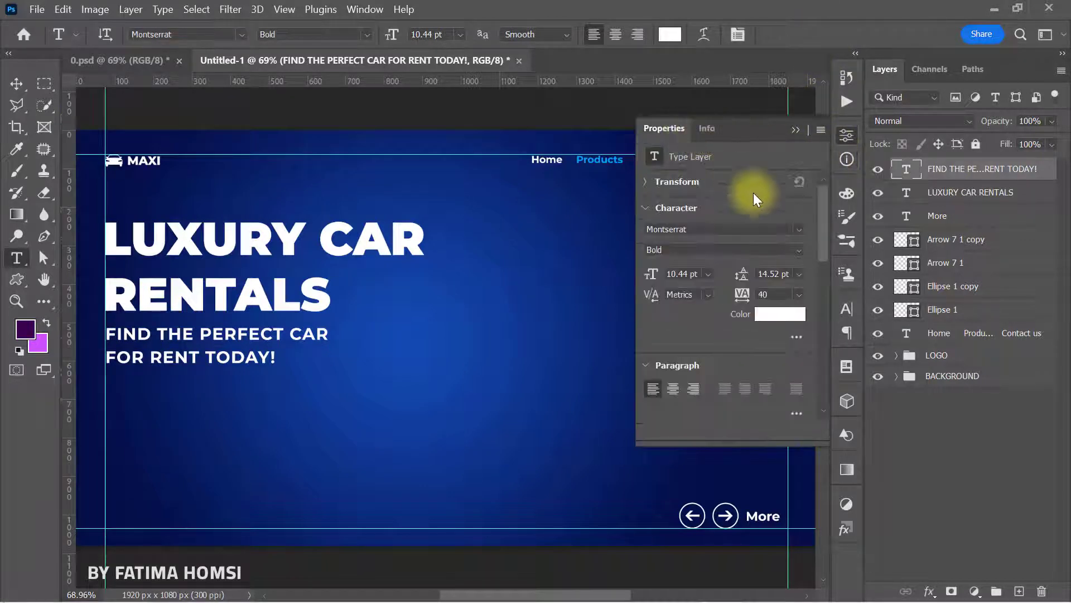
{"action": "left_click", "coordinate": [799, 272]}
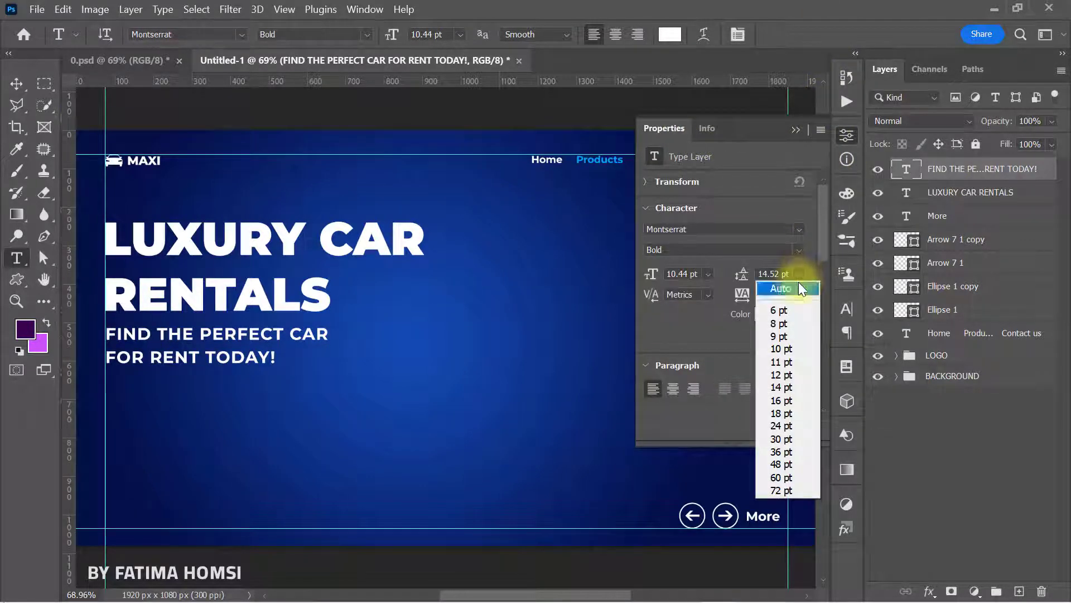
{"action": "left_click", "coordinate": [798, 282]}
{"action": "left_click", "coordinate": [795, 131]}
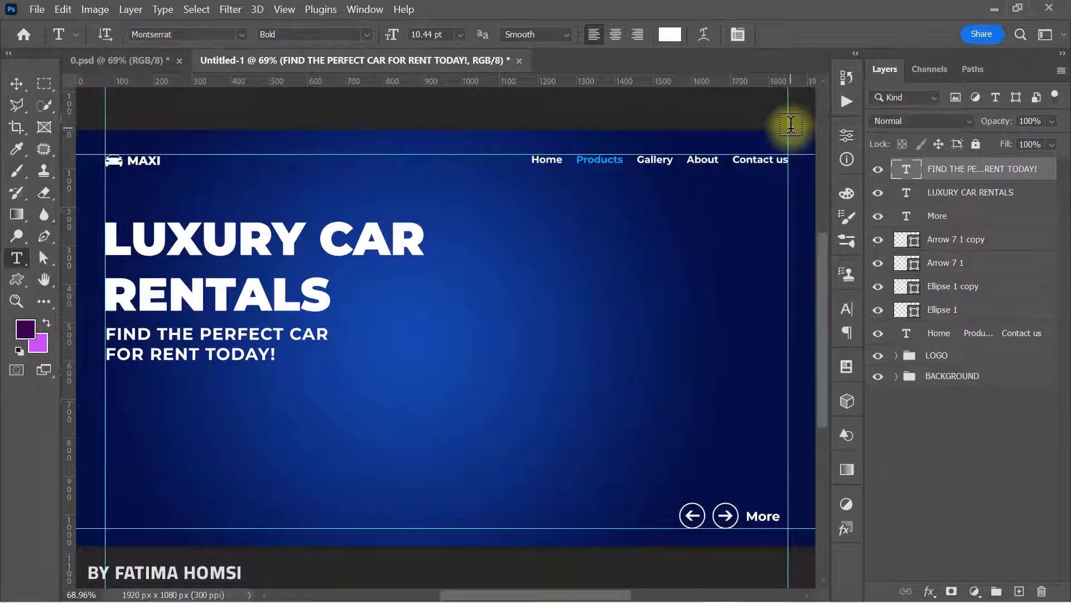
- Change the subtitle's font style to Montserrat SemiBold
{"action": "left_click", "coordinate": [367, 33]}
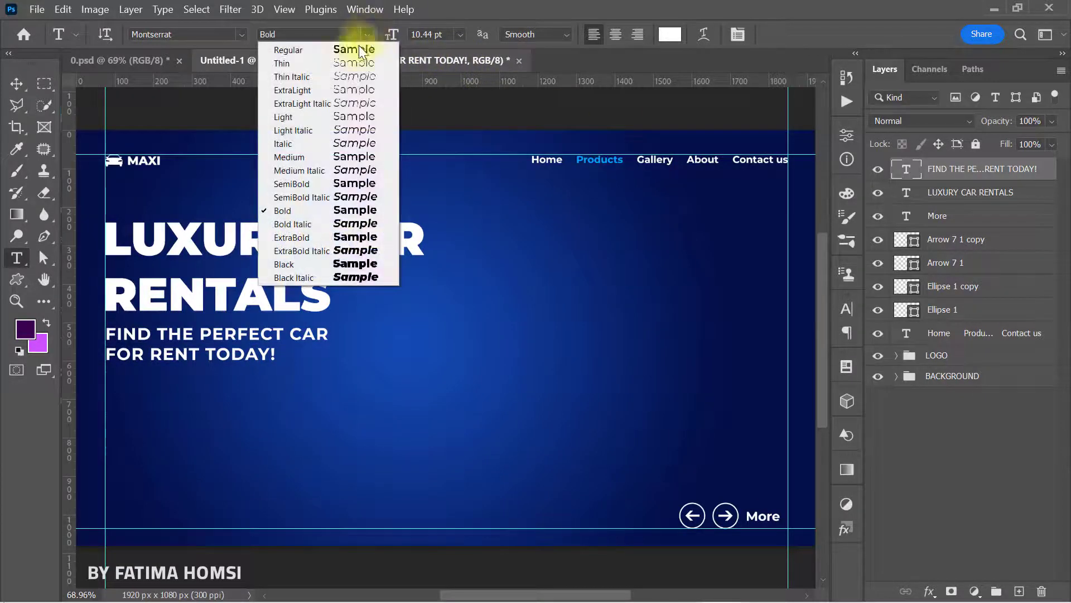
{"action": "left_click", "coordinate": [329, 183]}
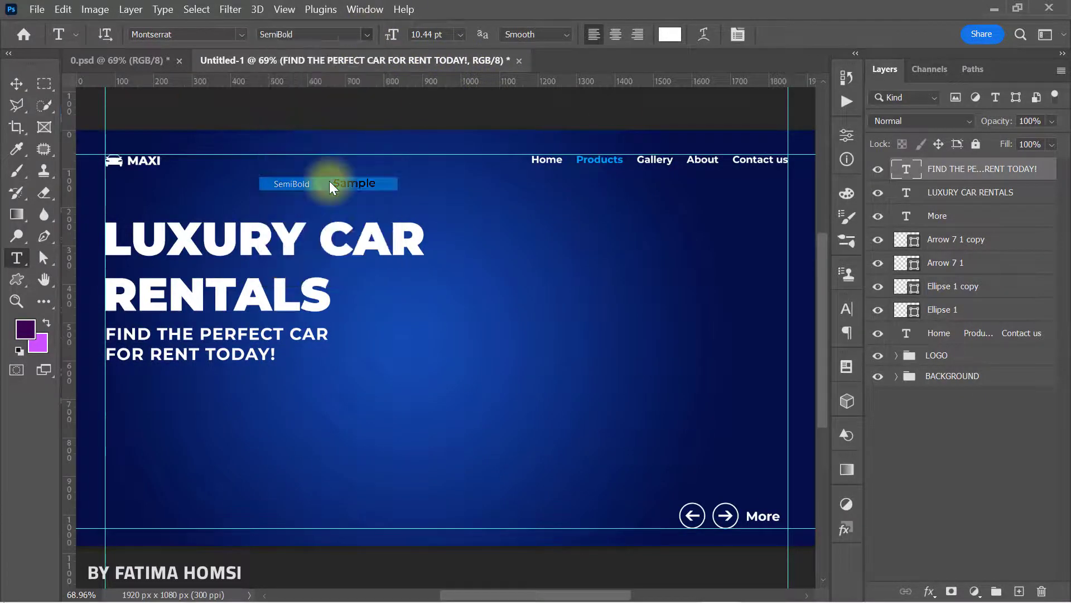
{"action": "left_click", "coordinate": [22, 86]}
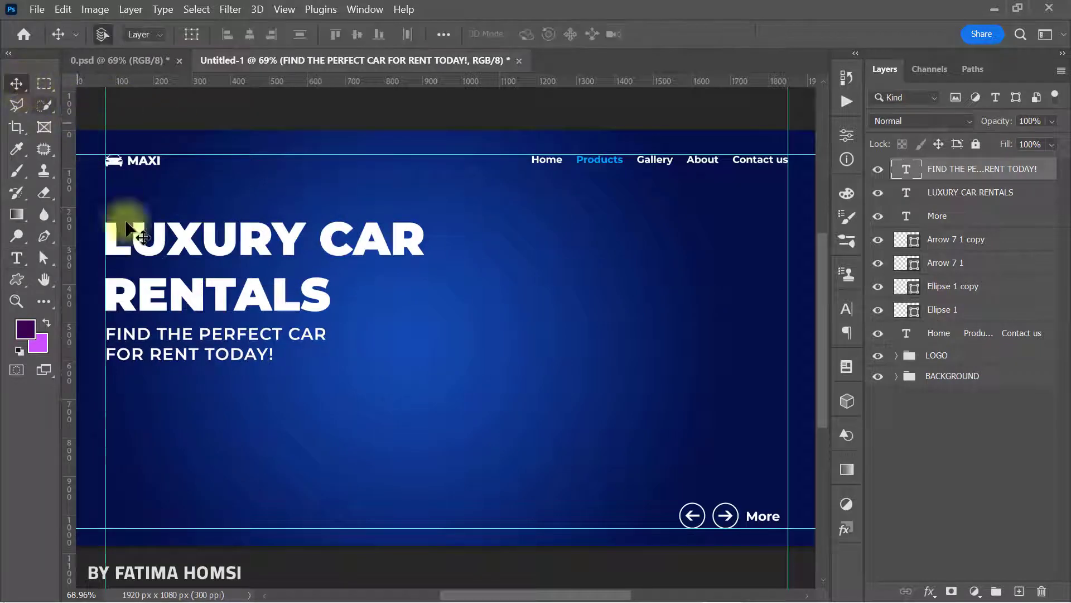
{"action": "scroll", "coordinate": [111, 354], "scroll_direction": "up", "scroll_amount": 2}
{"action": "scroll", "coordinate": [111, 354], "scroll_direction": "up", "scroll_amount": 1}
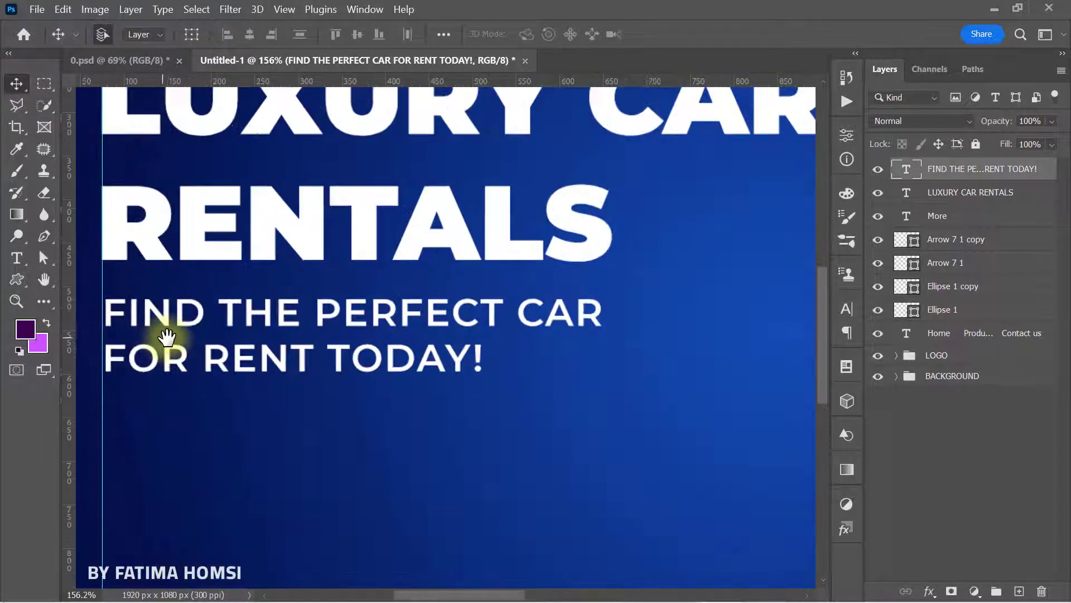
{"action": "scroll", "coordinate": [168, 335], "scroll_direction": "up", "scroll_amount": 1}
{"action": "scroll", "coordinate": [343, 346], "scroll_direction": "down", "scroll_amount": 3}
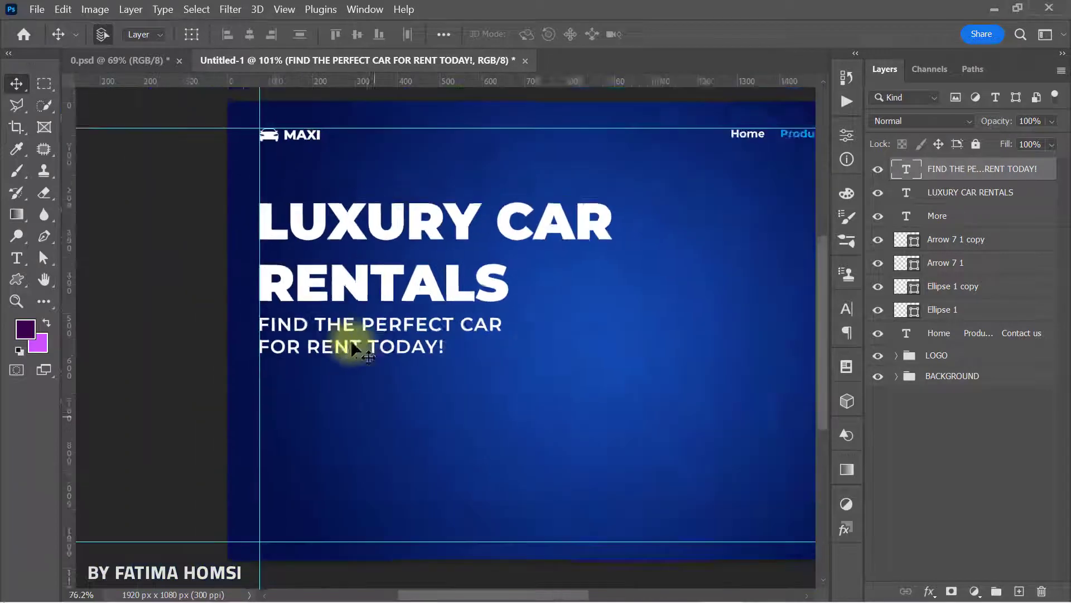
{"action": "scroll", "coordinate": [454, 335], "scroll_direction": "down", "scroll_amount": 1}
{"action": "scroll", "coordinate": [223, 310], "scroll_direction": "up", "scroll_amount": 2}
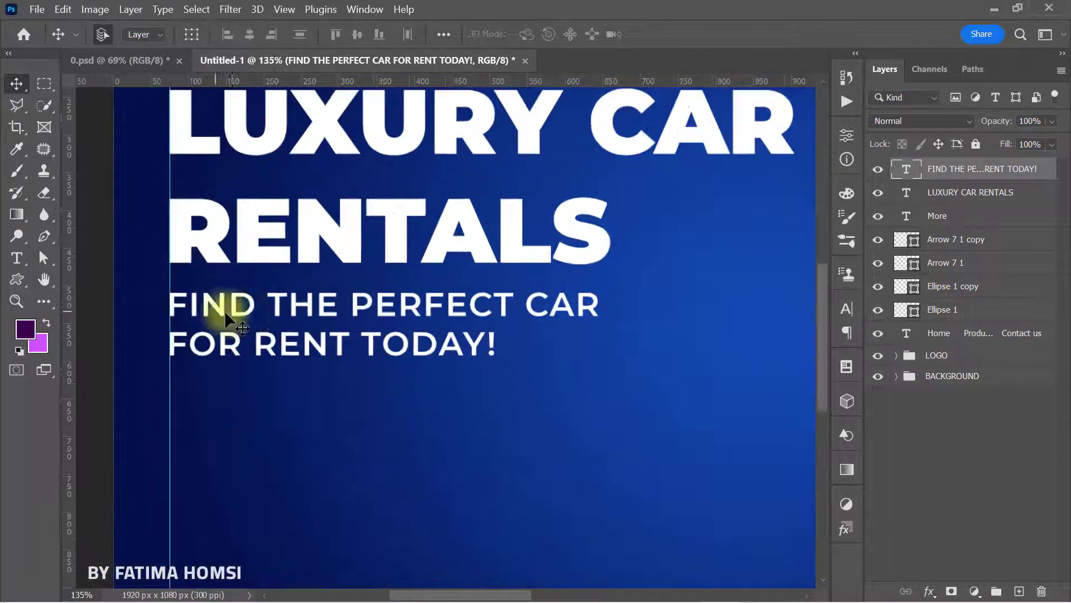
{"action": "scroll", "coordinate": [335, 333], "scroll_direction": "down", "scroll_amount": 1}
{"action": "scroll", "coordinate": [391, 335], "scroll_direction": "down", "scroll_amount": 2}
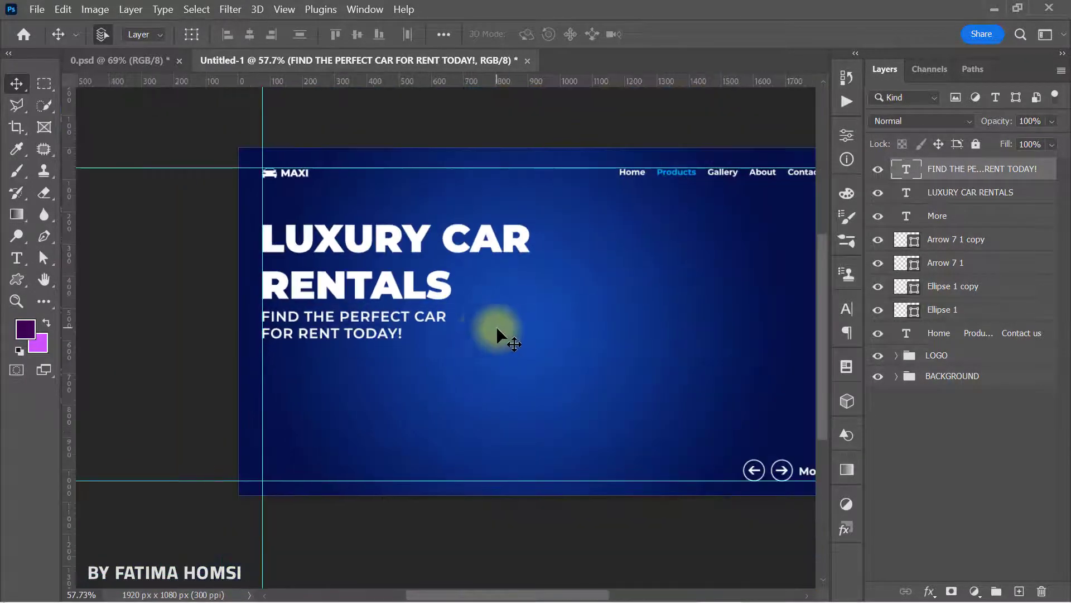
{"action": "left_click_drag", "start_coordinate": [497, 335], "coordinate": [431, 331]}
{"action": "scroll", "coordinate": [427, 321], "scroll_direction": "up", "scroll_amount": 1}
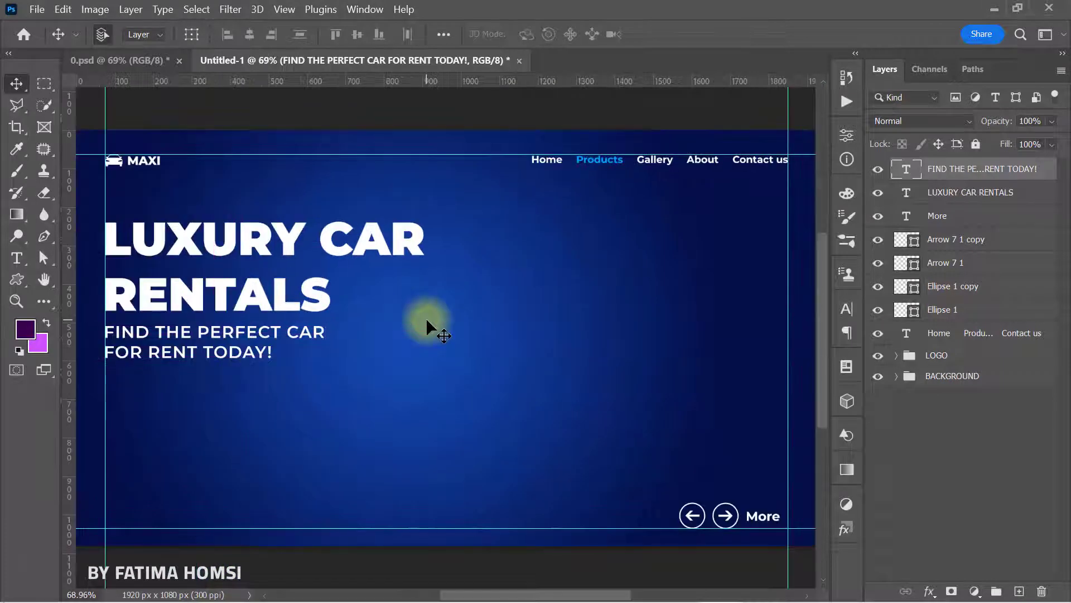
- Draw a button rectangle below the subtitle
{"action": "right_click", "coordinate": [22, 282]}
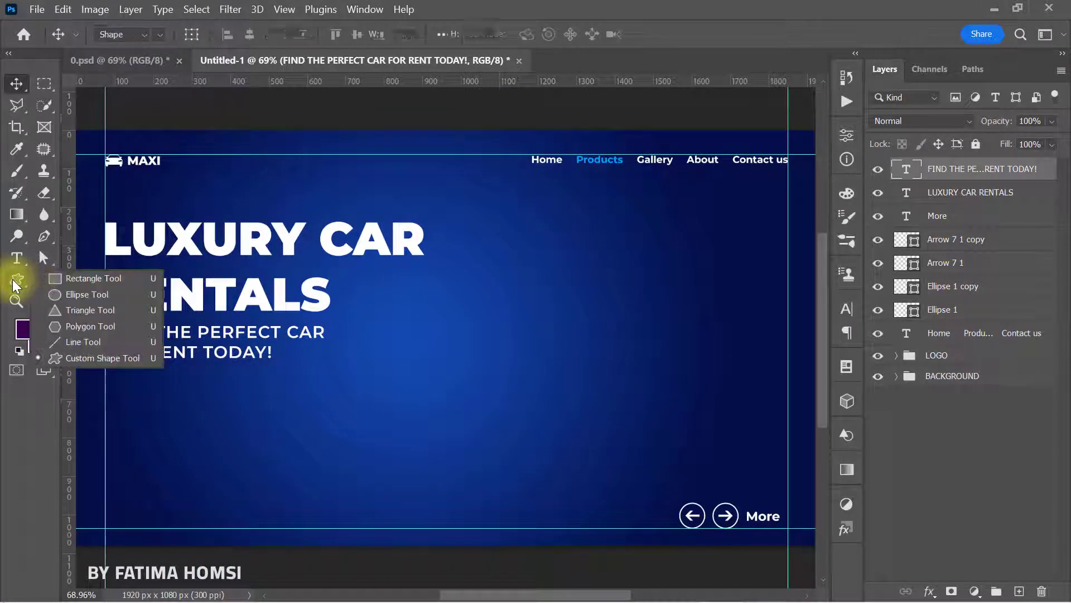
{"action": "left_click", "coordinate": [55, 277]}
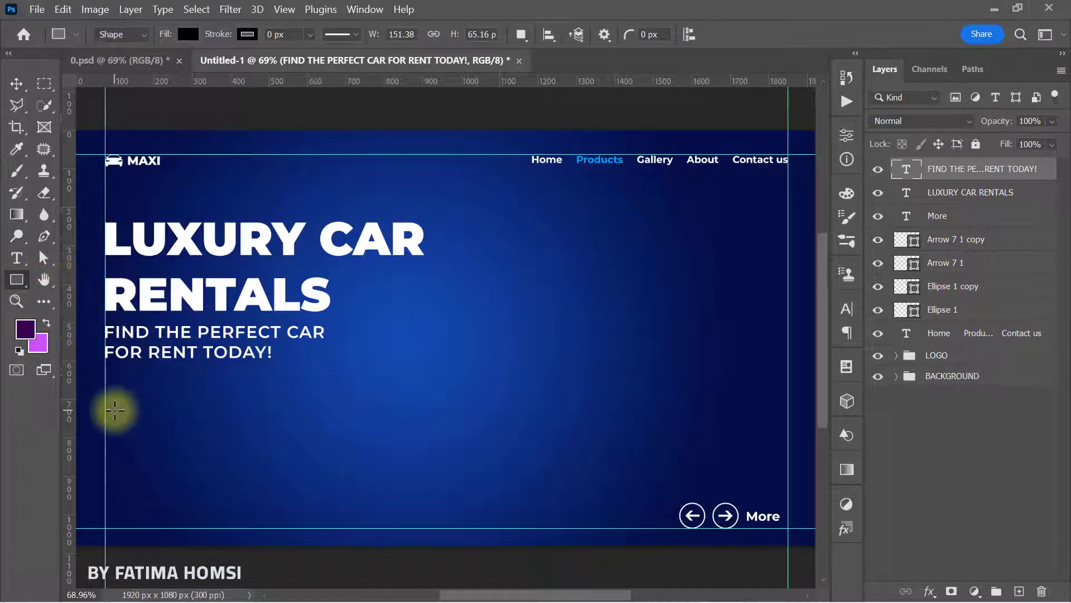
{"action": "left_click_drag", "start_coordinate": [114, 410], "coordinate": [205, 430]}
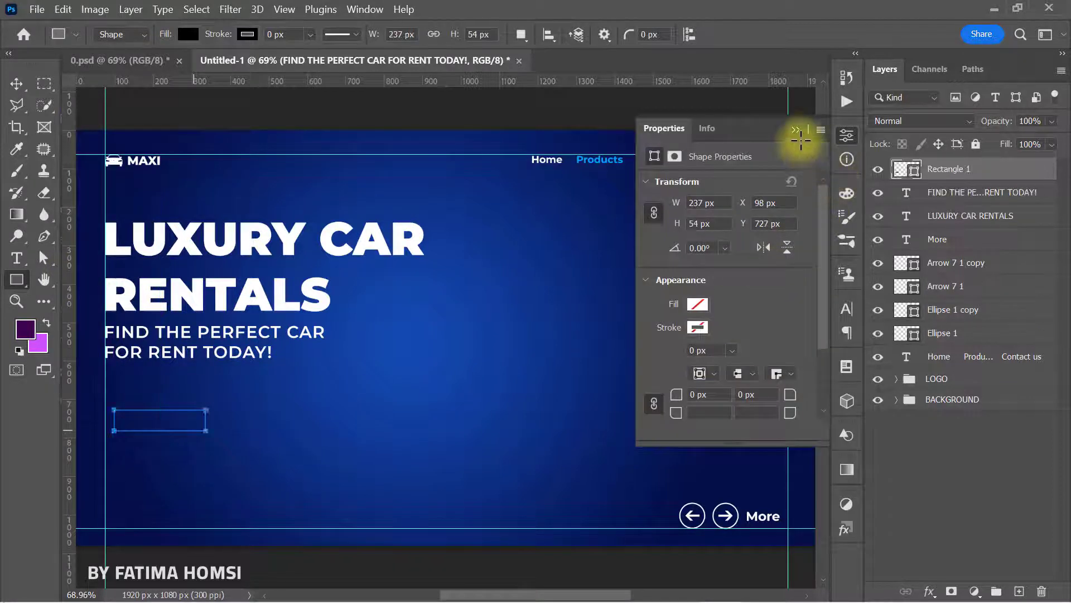
{"action": "left_click", "coordinate": [796, 129]}
- Give the rectangle no fill and a 3 px white outline
{"action": "left_click", "coordinate": [193, 35]}
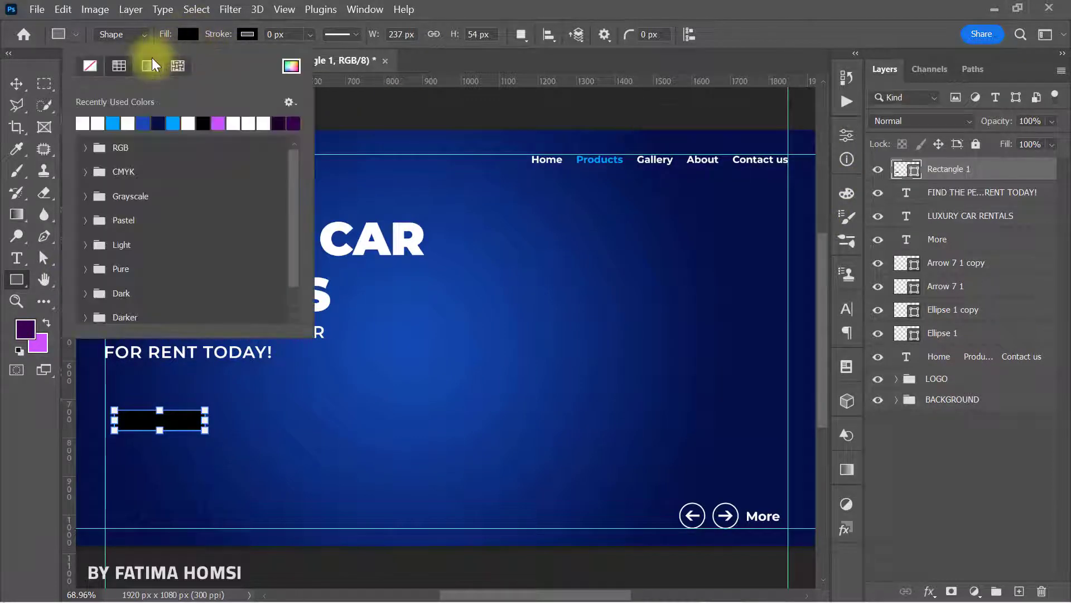
{"action": "left_click", "coordinate": [89, 65]}
{"action": "left_click", "coordinate": [243, 34]}
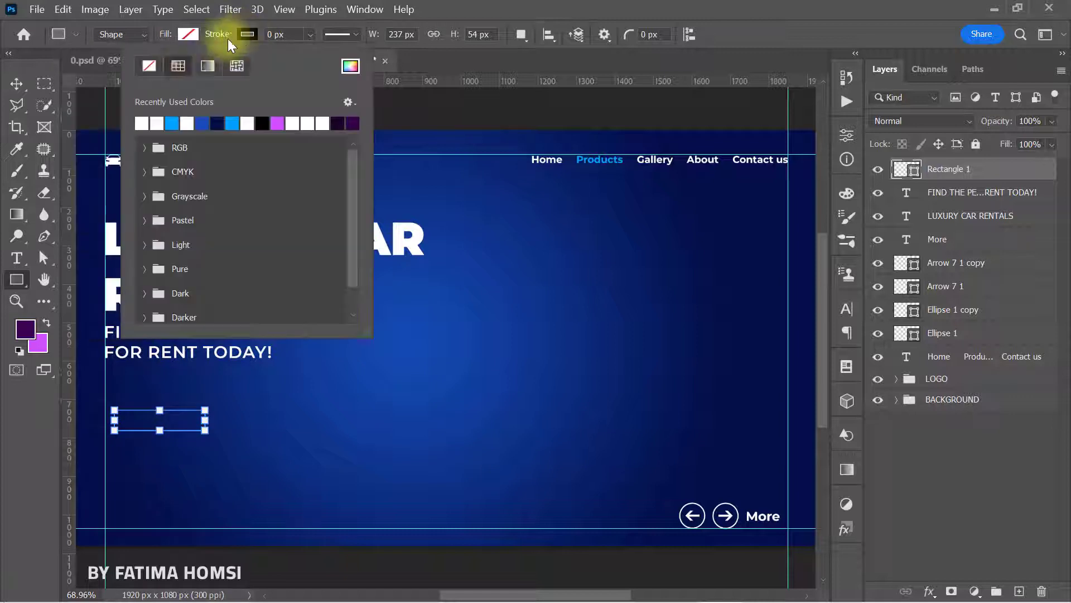
{"action": "left_click", "coordinate": [291, 34]}
{"action": "type", "text": "3"}
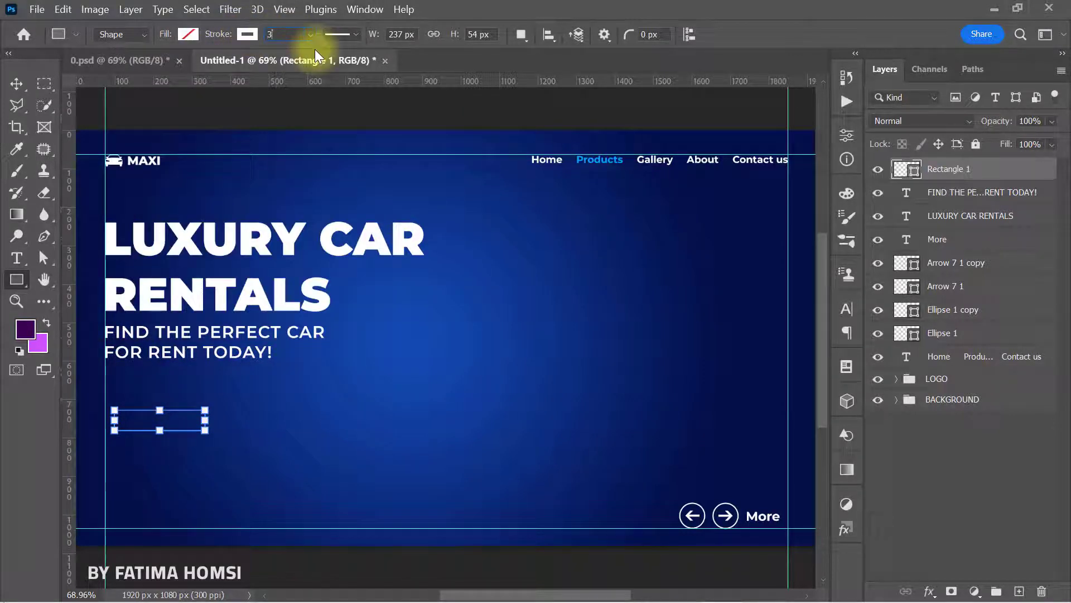
{"action": "key", "text": "Return"}
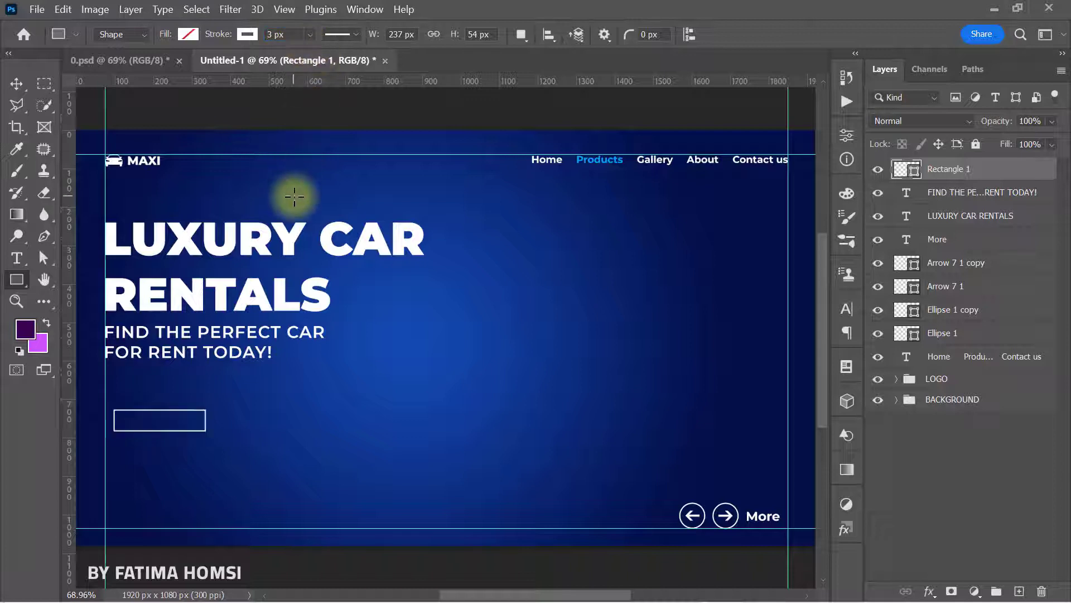
- Scale the outlined rectangle up to about 110%
{"action": "key", "text": "ctrl+t"}
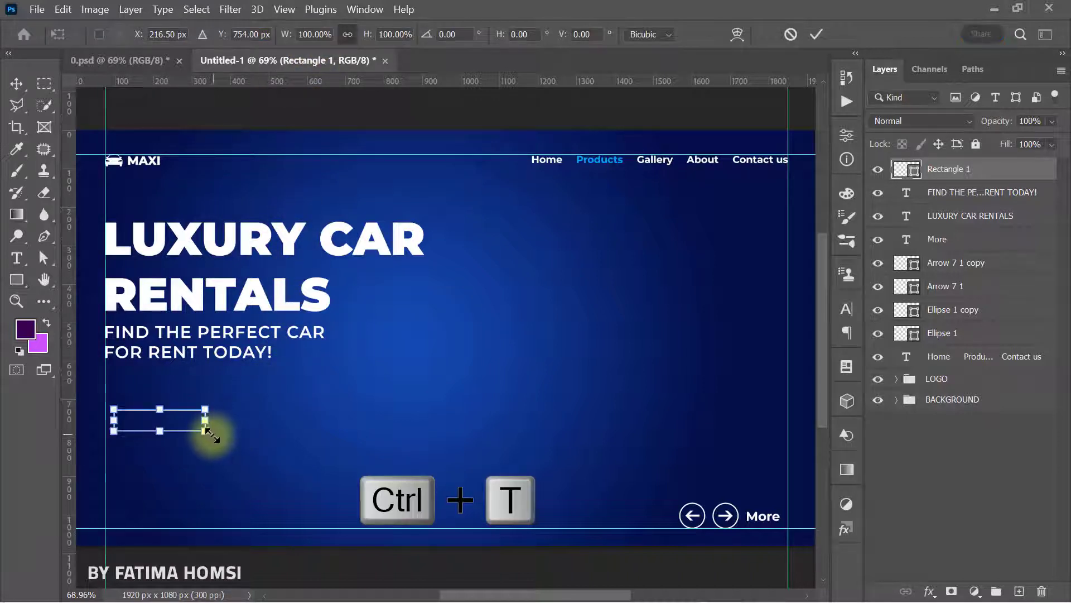
{"action": "left_click_drag", "start_coordinate": [205, 431], "coordinate": [207, 432]}
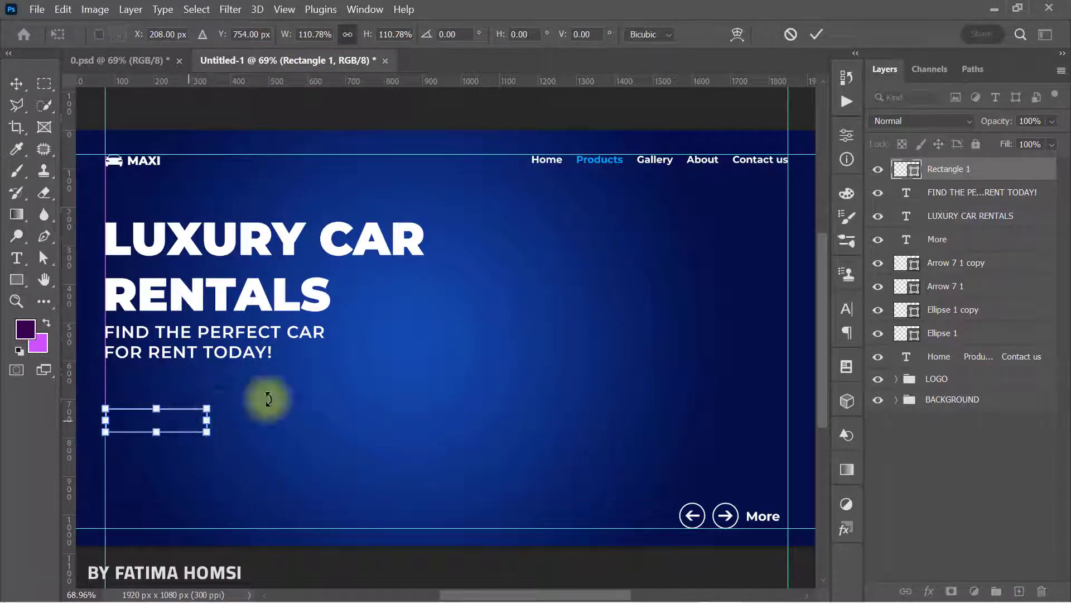
{"action": "left_click", "coordinate": [816, 37]}
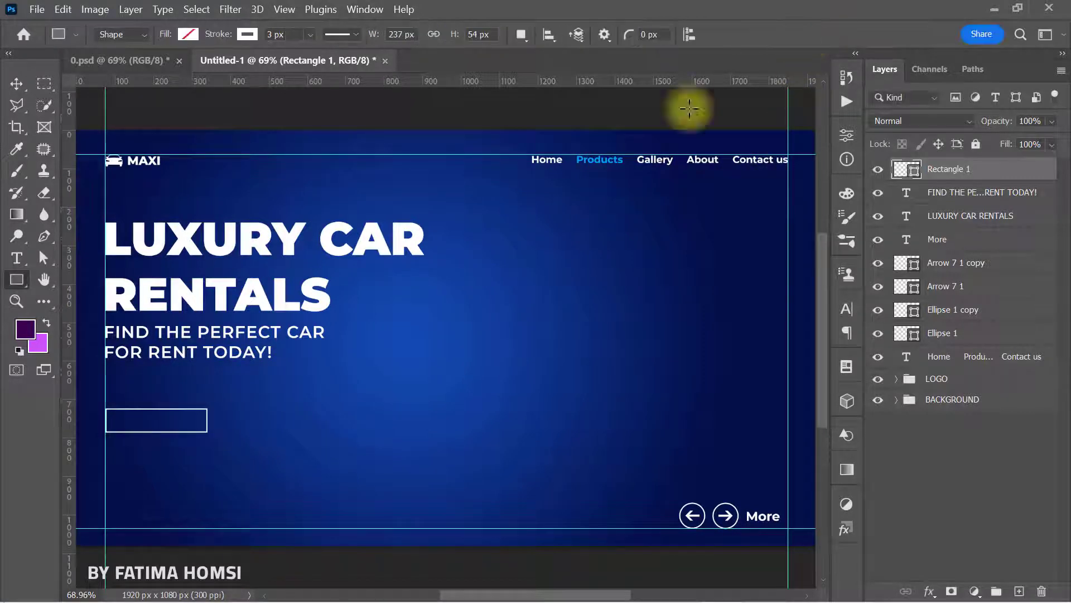
- Add 'EXPLORE NOW' text in Bold
{"action": "left_click", "coordinate": [17, 258]}
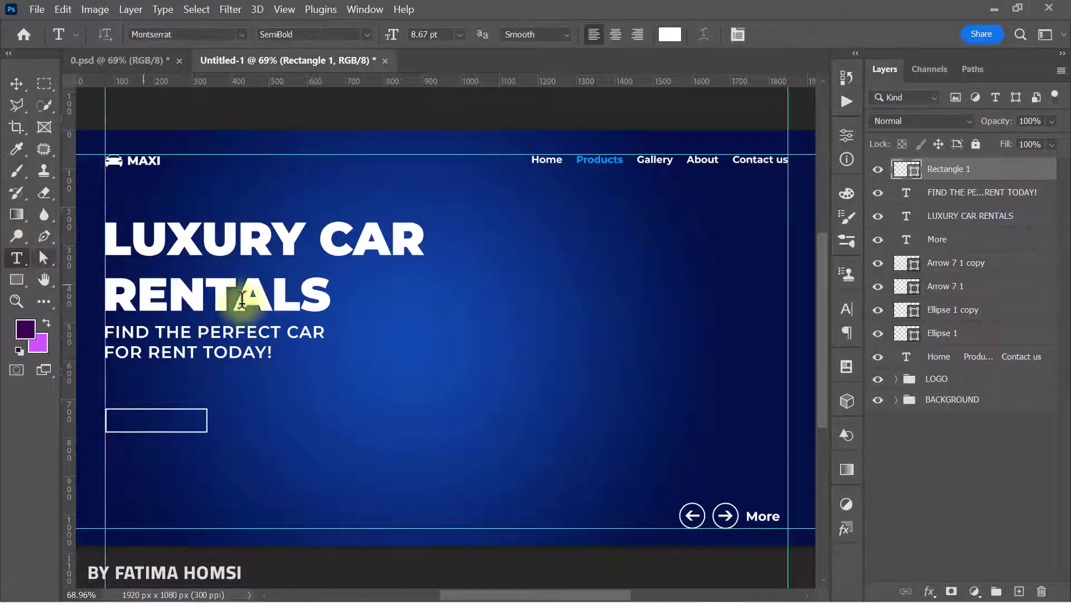
{"action": "left_click", "coordinate": [414, 357]}
{"action": "type", "text": "EXPLORE NOW"}
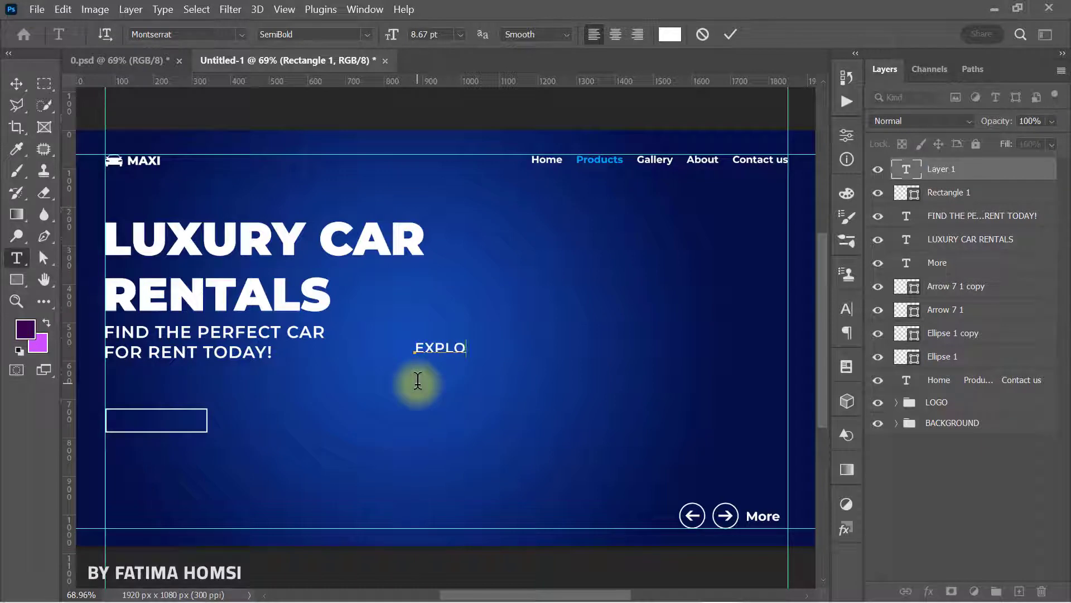
{"action": "type", "text": "RE NOW"}
{"action": "left_click", "coordinate": [728, 34]}
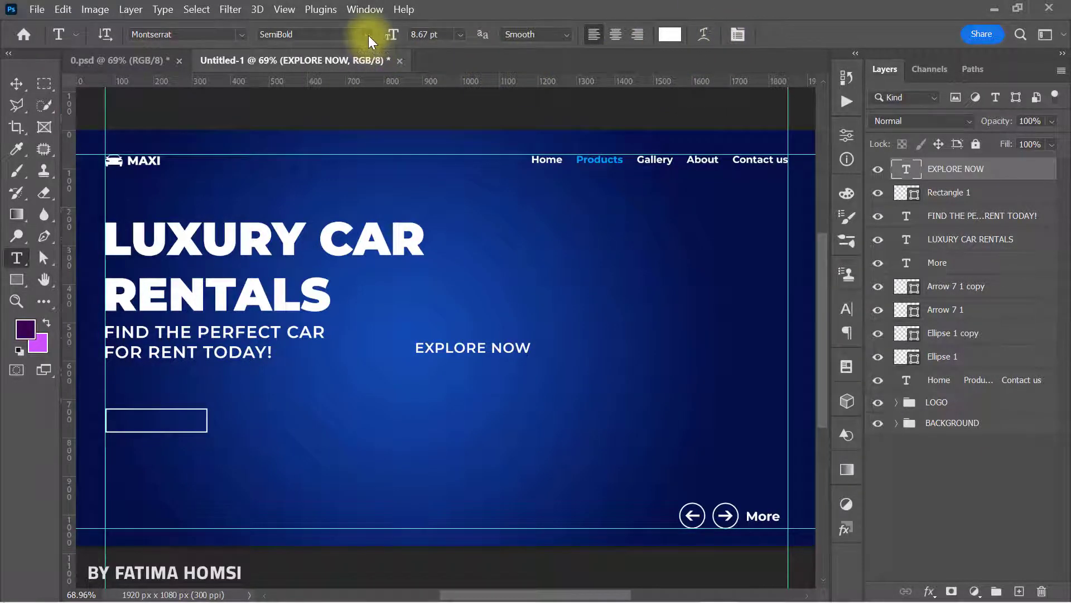
{"action": "left_click", "coordinate": [367, 35]}
{"action": "left_click", "coordinate": [317, 210]}
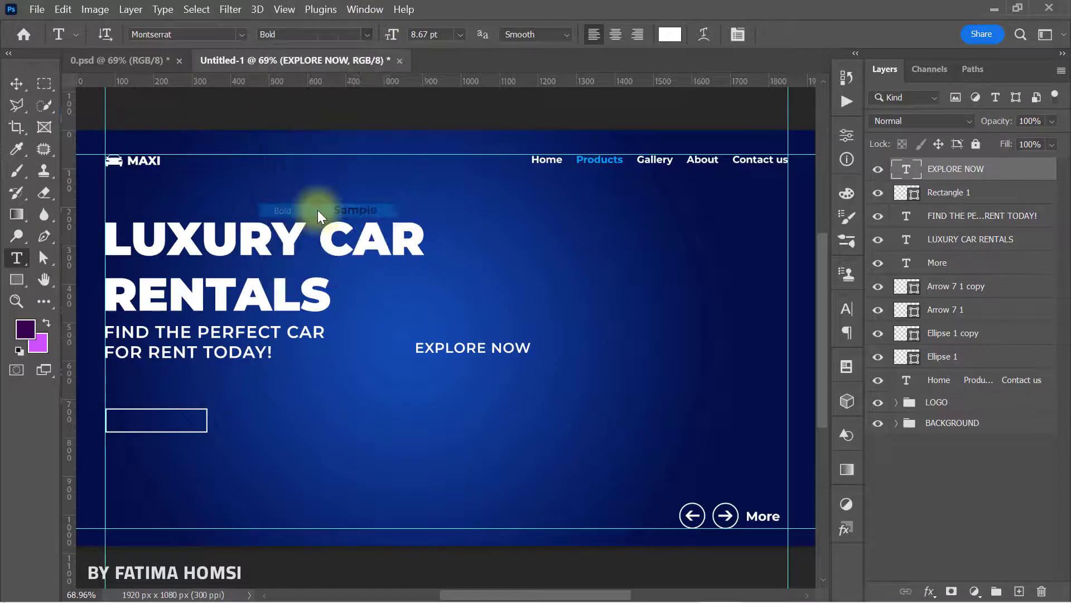
- Shrink the EXPLORE NOW text and center it inside the outlined rectangle
{"action": "key", "text": "ctrl+t"}
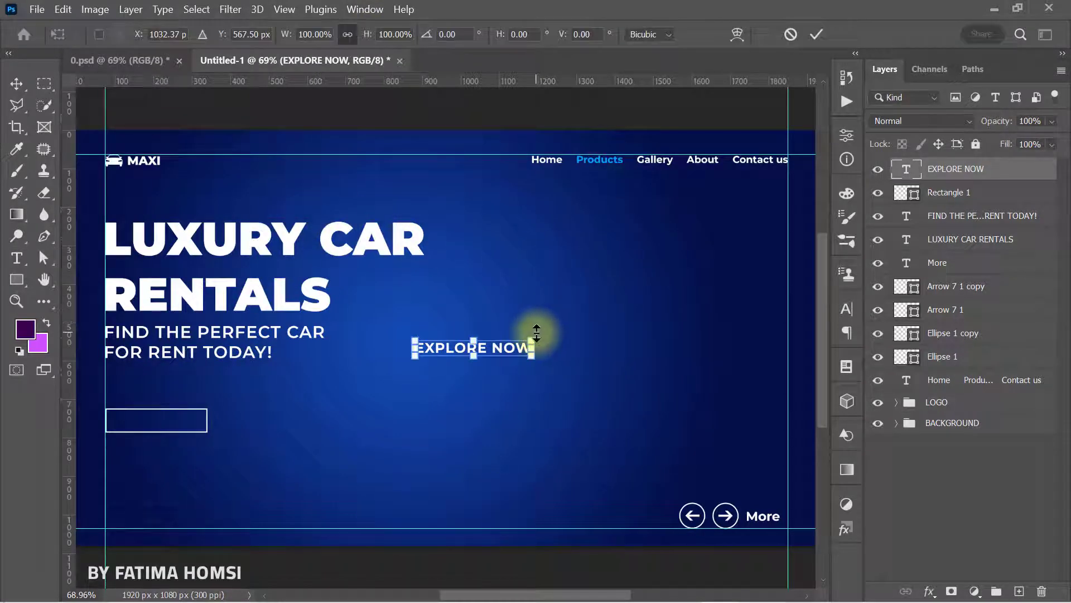
{"action": "mouse_move", "coordinate": [531, 341]}
{"action": "left_mouse_down"}
{"action": "mouse_move", "coordinate": [211, 426]}
{"action": "mouse_move", "coordinate": [212, 414]}
{"action": "mouse_move", "coordinate": [183, 424]}
{"action": "left_mouse_up"}
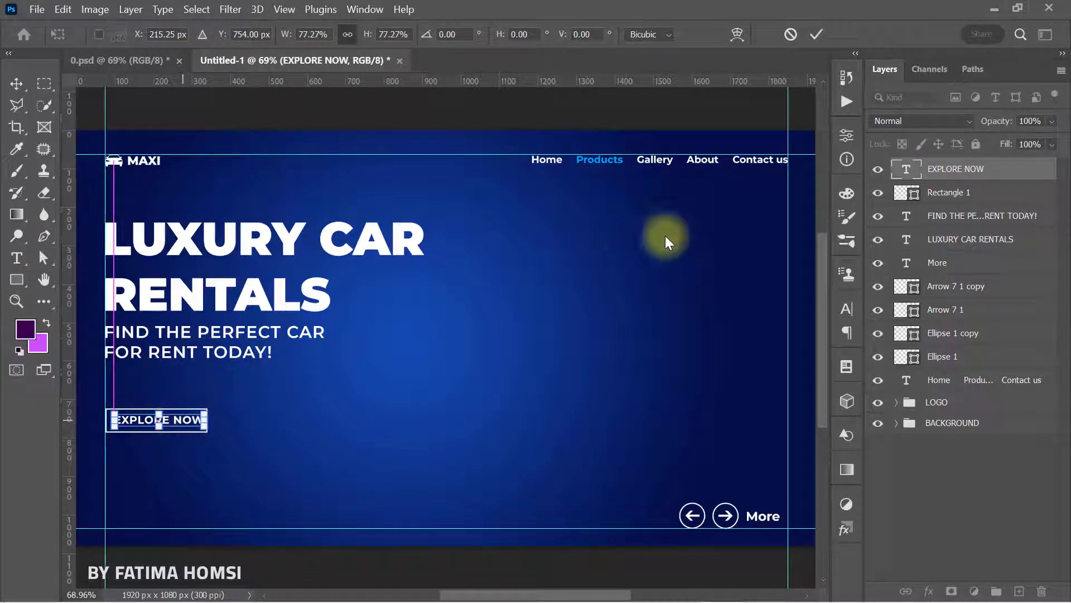
{"action": "left_click", "coordinate": [816, 36]}
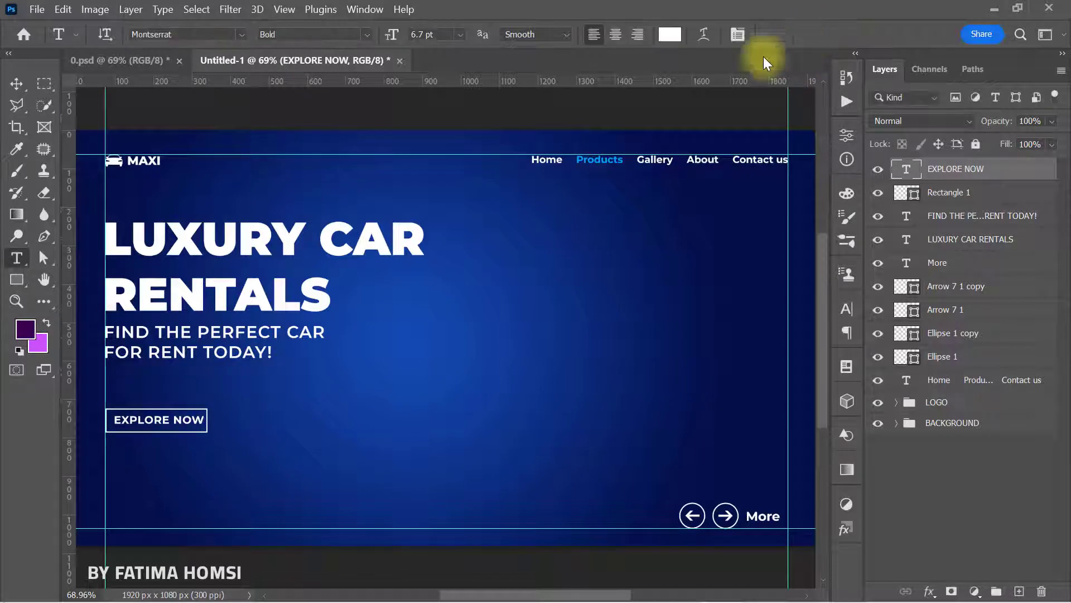
{"action": "left_click", "coordinate": [17, 84]}
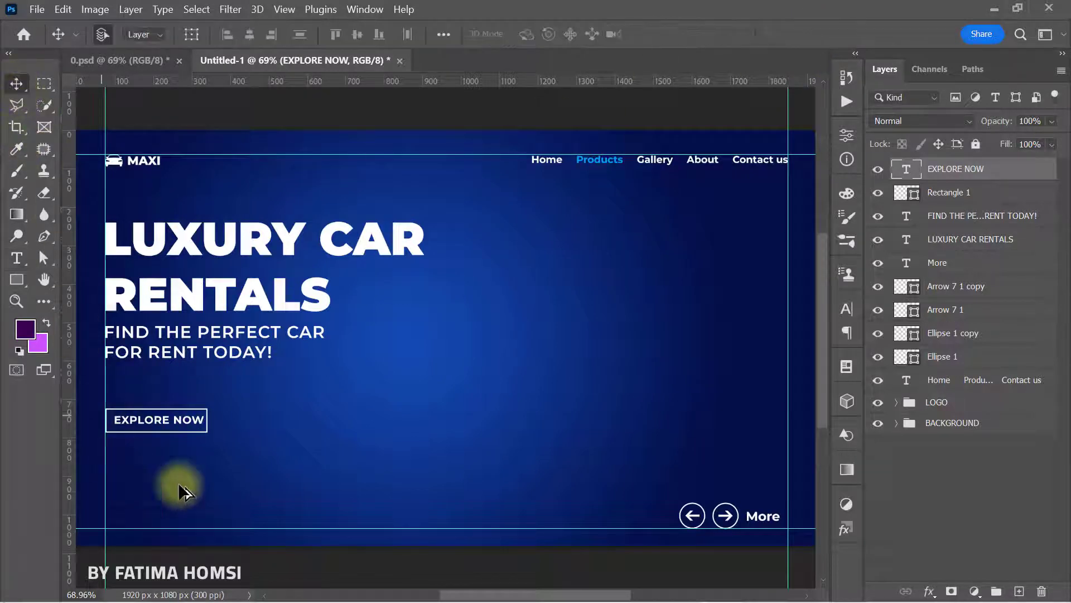
{"action": "scroll", "coordinate": [170, 472], "scroll_direction": "up", "scroll_amount": 3}
{"action": "scroll", "coordinate": [158, 419], "scroll_direction": "up", "scroll_amount": 3}
{"action": "left_click_drag", "start_coordinate": [156, 390], "coordinate": [431, 414]}
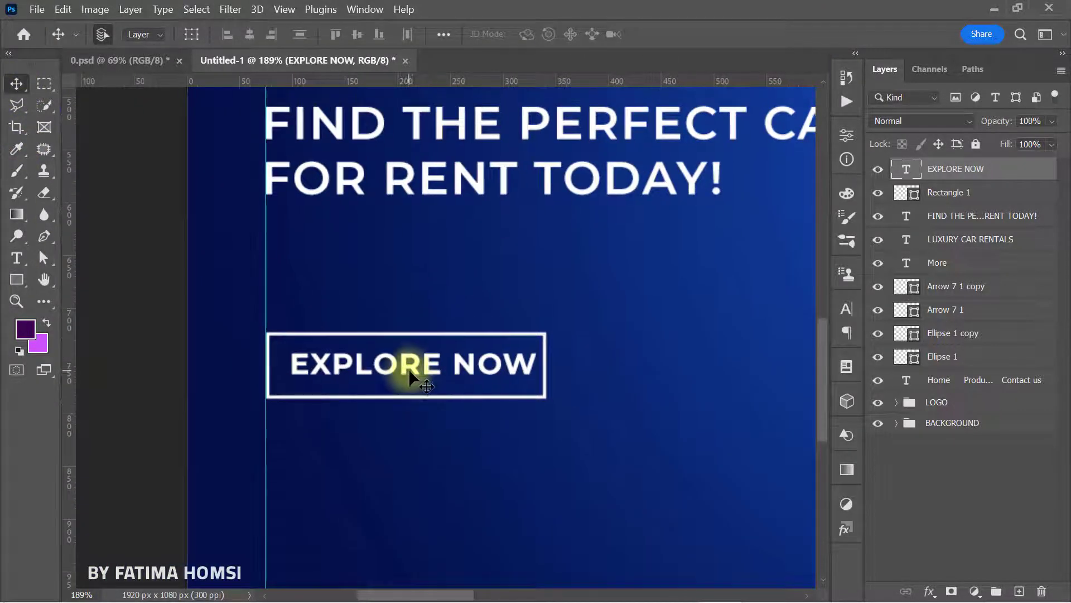
{"action": "scroll", "coordinate": [550, 377], "scroll_direction": "down", "scroll_amount": 2}
{"action": "scroll", "coordinate": [613, 363], "scroll_direction": "down", "scroll_amount": 2}
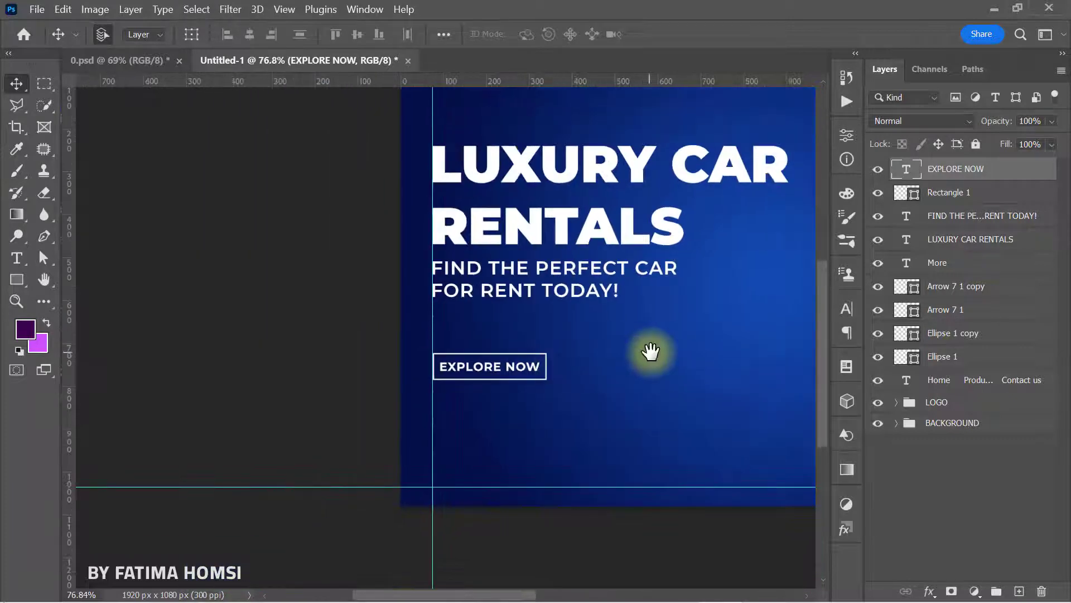
{"action": "scroll", "coordinate": [614, 357], "scroll_direction": "up", "scroll_amount": 1}
{"action": "left_click_drag", "start_coordinate": [546, 359], "coordinate": [500, 366]}
- Reorder layers so the navigation text sits under EXPLORE NOW and Rectangle 1 below More
{"action": "scroll", "coordinate": [499, 365], "scroll_direction": "down", "scroll_amount": 1}
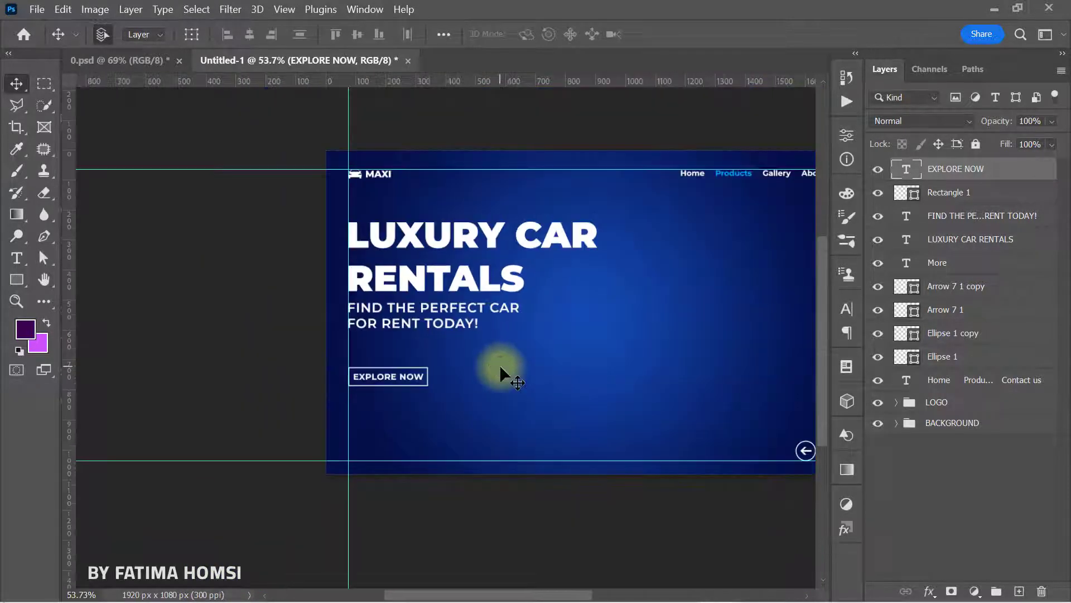
{"action": "key", "text": "ctrl+0"}
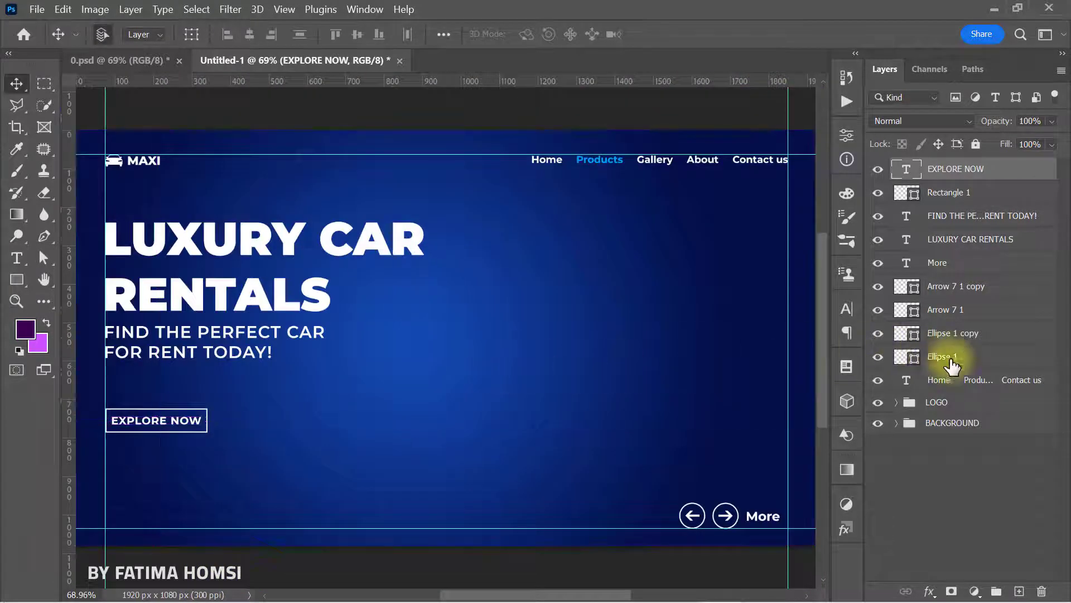
{"action": "left_click", "coordinate": [1006, 385]}
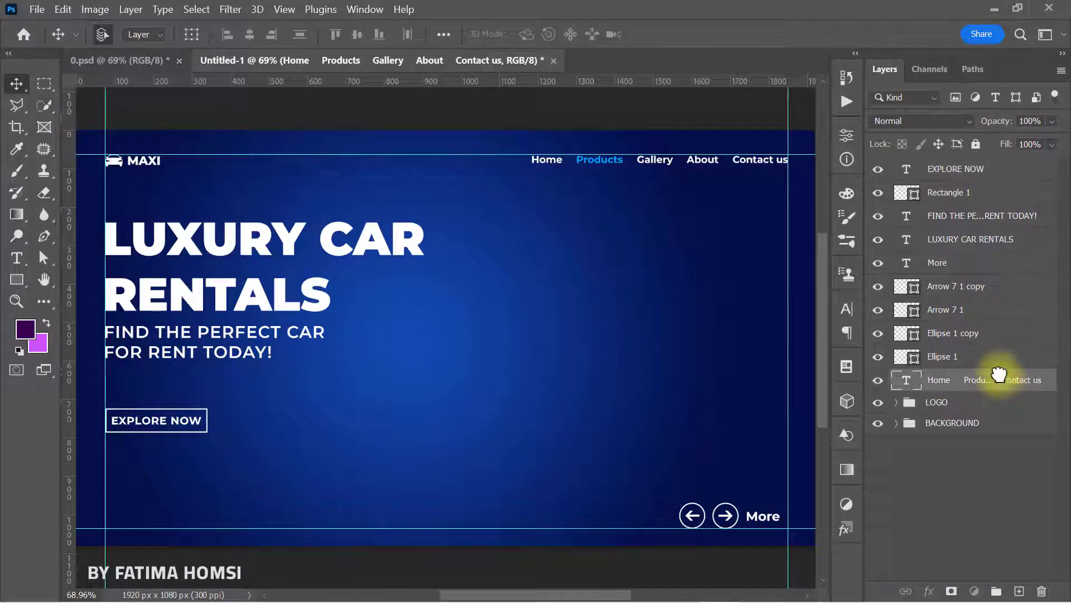
{"action": "left_click_drag", "start_coordinate": [999, 374], "coordinate": [988, 180]}
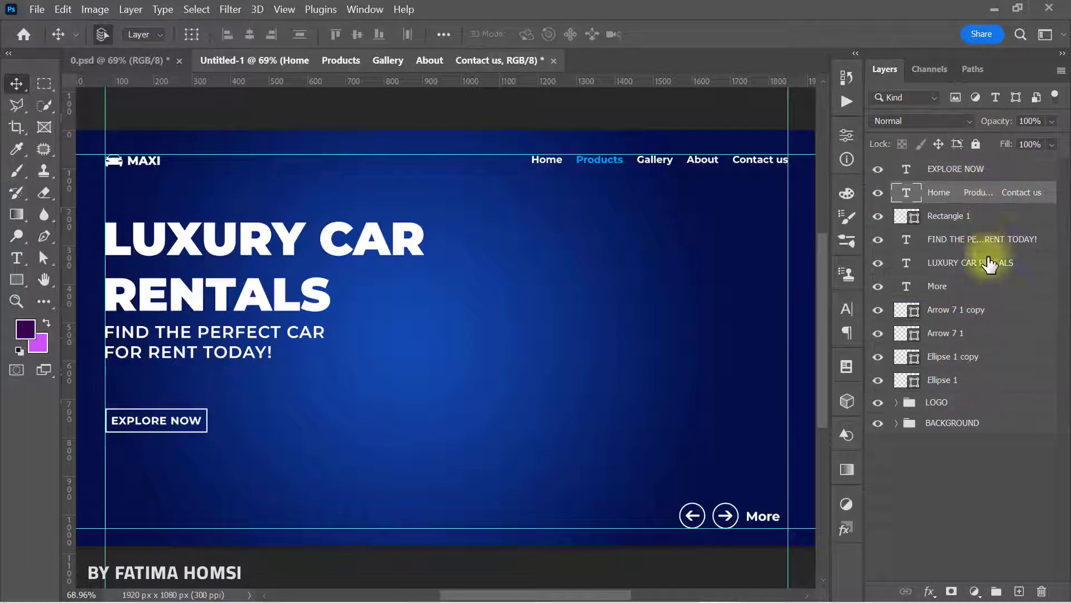
{"action": "left_click_drag", "start_coordinate": [980, 218], "coordinate": [978, 294]}
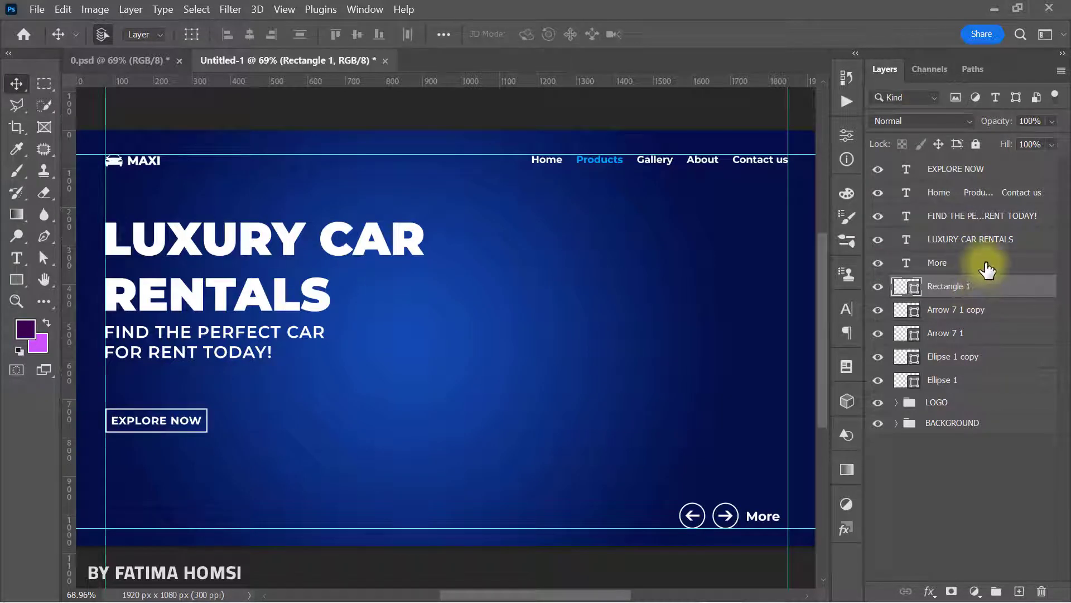
- Select the five text layers and group them into a group named TEXT
{"action": "left_click", "coordinate": [986, 263]}
{"action": "left_click", "coordinate": [996, 171], "text": "shift"}
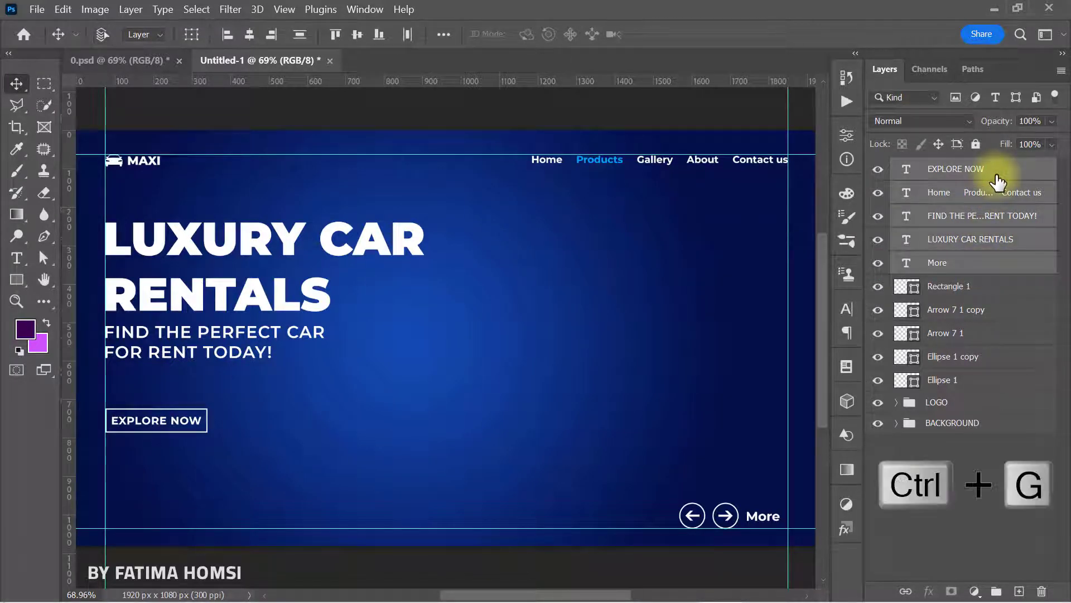
{"action": "key", "text": "ctrl+g"}
{"action": "double_click", "coordinate": [943, 168]}
{"action": "type", "text": "TEXT"}
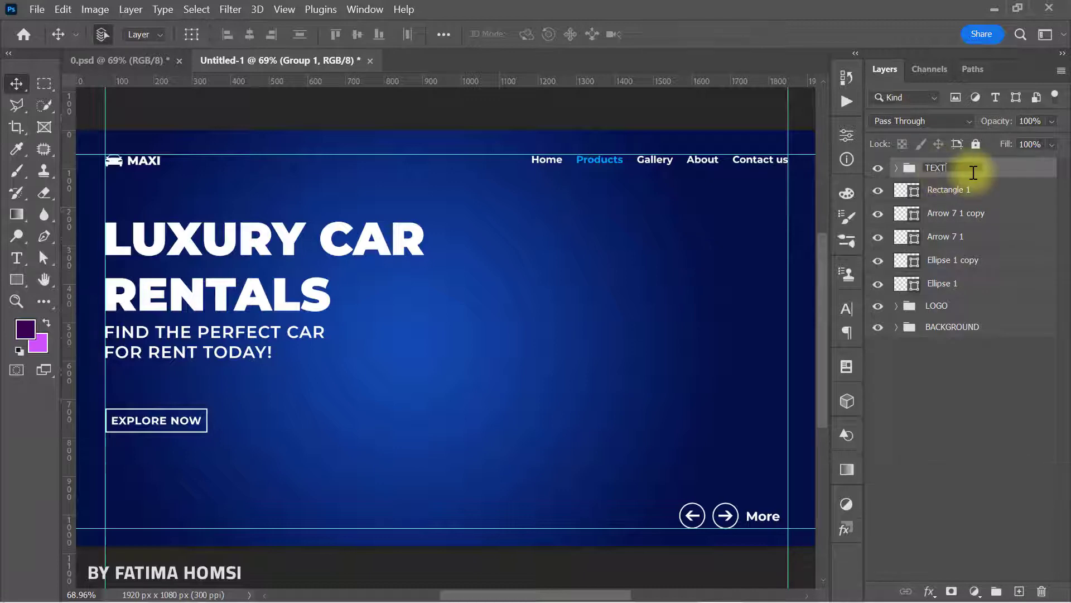
{"action": "key", "text": "Return"}
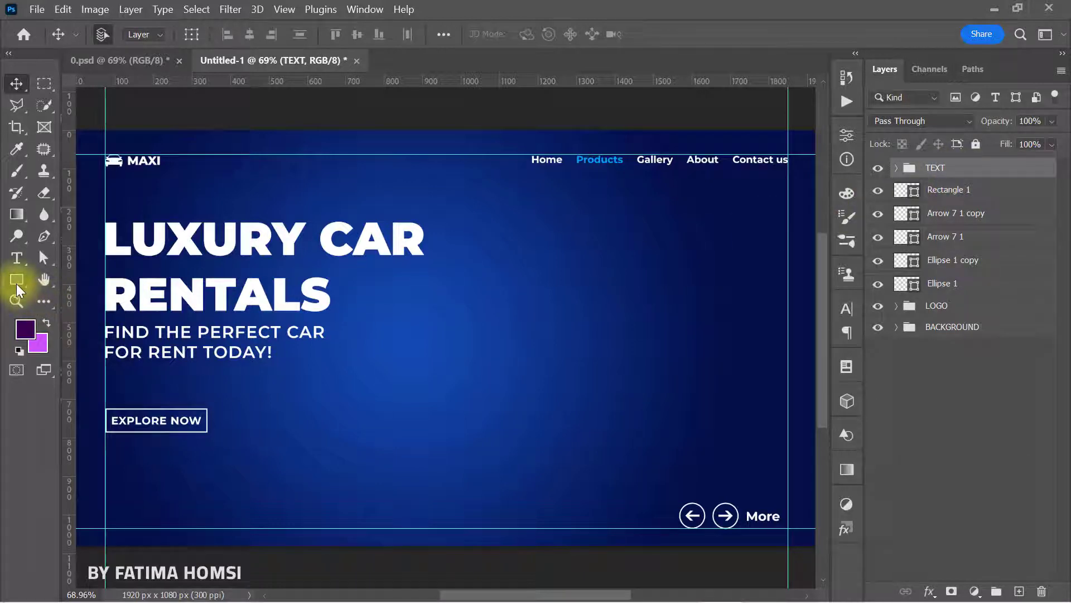
- Draw a small white-filled circle, Ellipse 2, near the banner's bottom centre
{"action": "right_click", "coordinate": [18, 281]}
{"action": "left_click", "coordinate": [78, 277]}
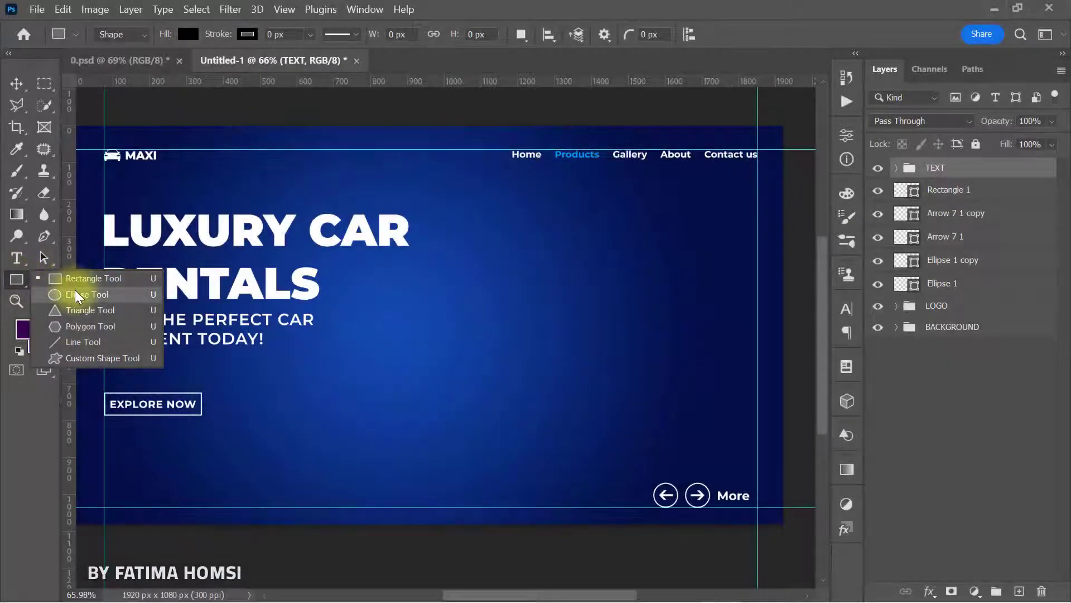
{"action": "left_click", "coordinate": [89, 292]}
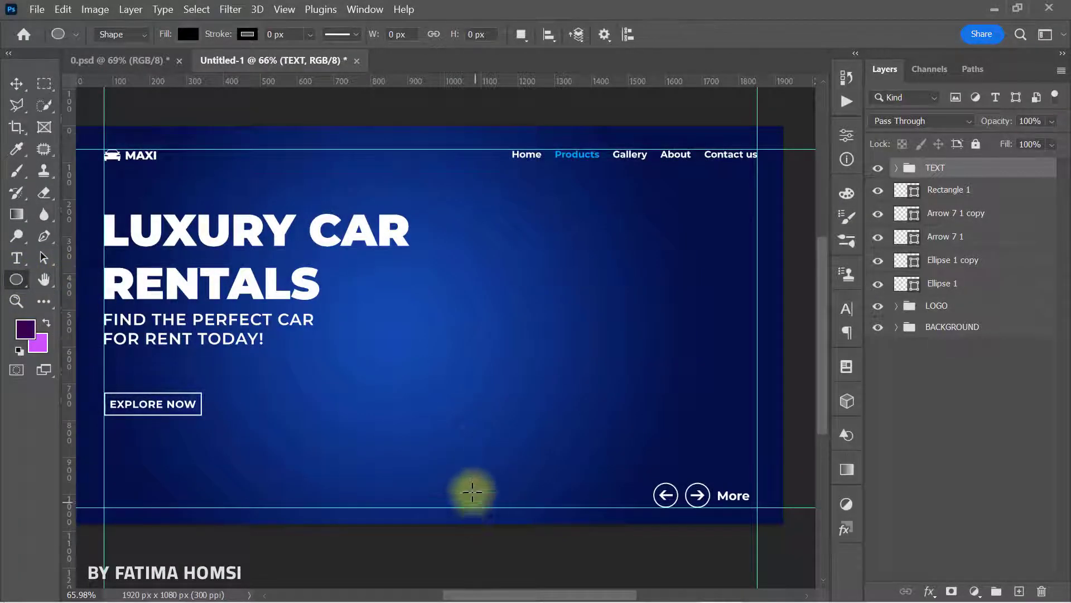
{"action": "left_click_drag", "start_coordinate": [419, 454], "coordinate": [441, 476]}
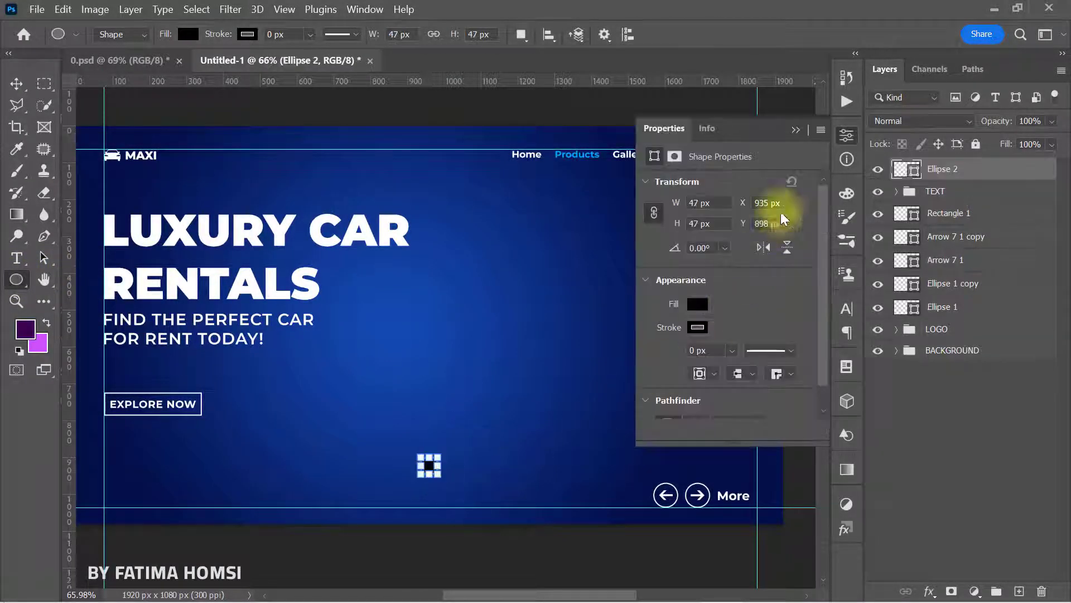
{"action": "left_click", "coordinate": [795, 129]}
{"action": "left_click", "coordinate": [184, 35]}
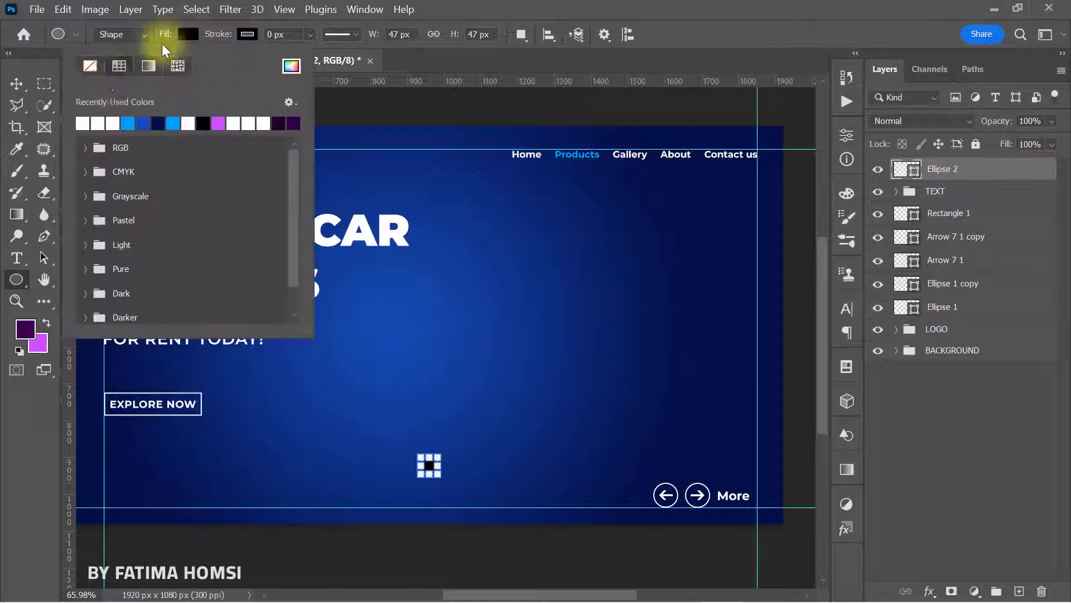
{"action": "left_click", "coordinate": [82, 122]}
{"action": "left_click", "coordinate": [652, 5]}
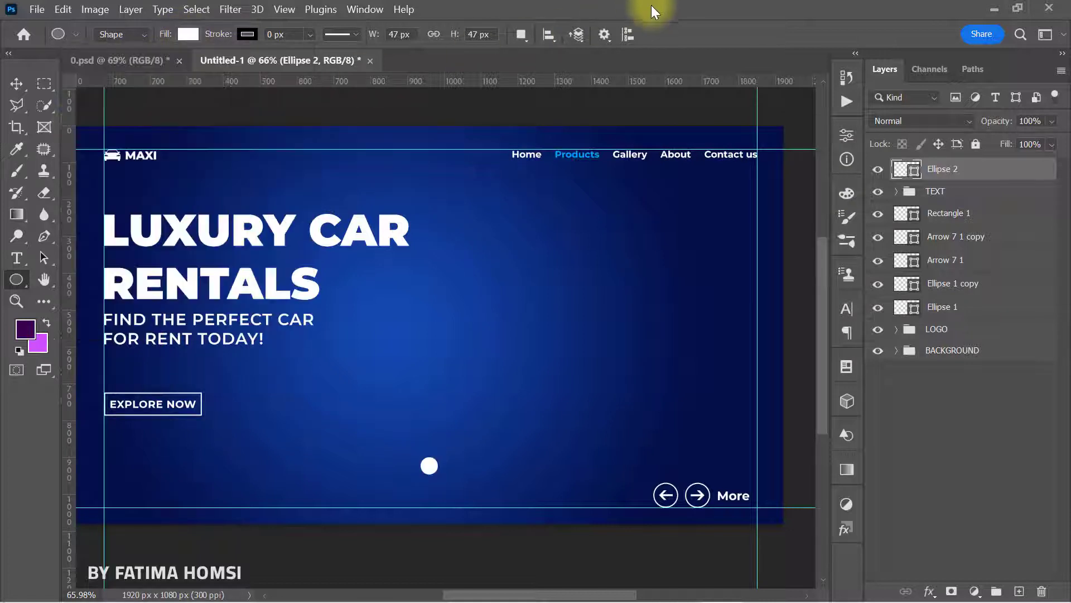
{"action": "left_click", "coordinate": [44, 257]}
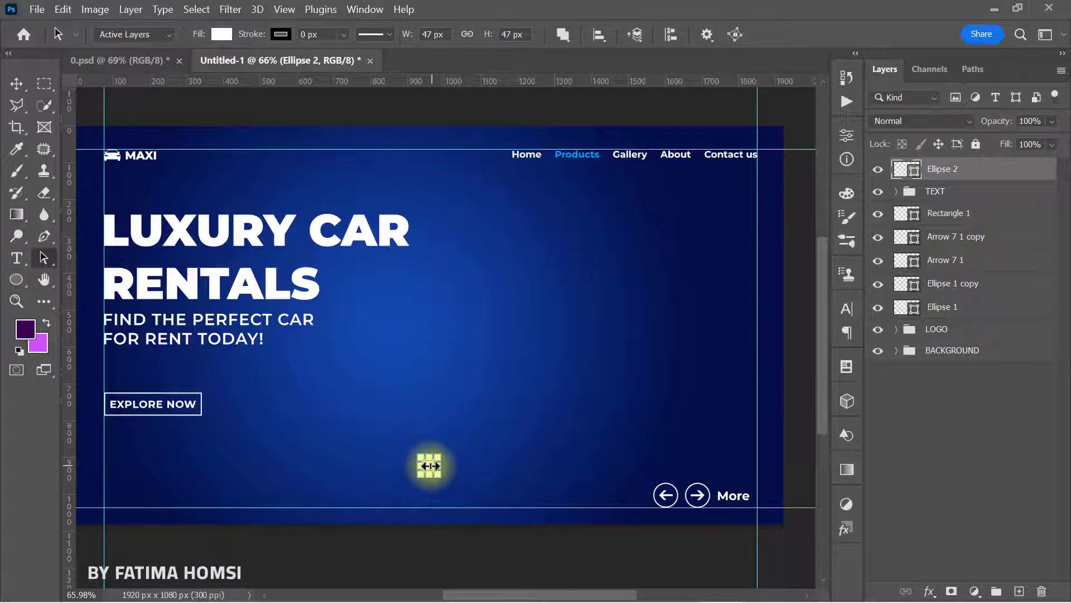
- Alt-drag copies of the circle into a row of four white dots, two pairs with a gap
{"action": "scroll", "coordinate": [439, 483], "scroll_direction": "up", "scroll_amount": 3}
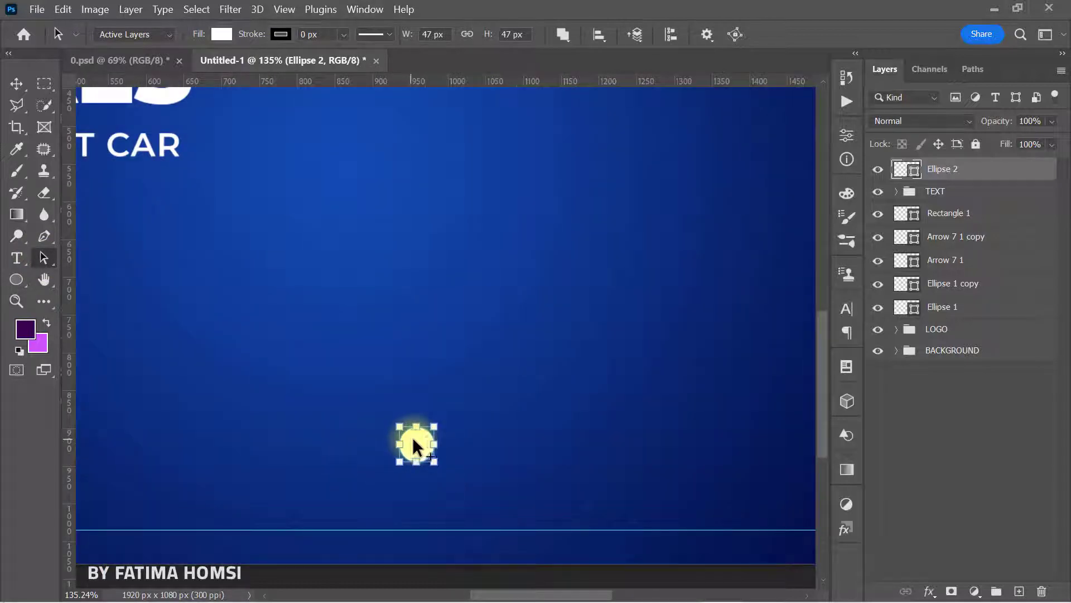
{"action": "key", "text": "alt"}
{"action": "left_click_drag", "start_coordinate": [417, 438], "coordinate": [497, 438]}
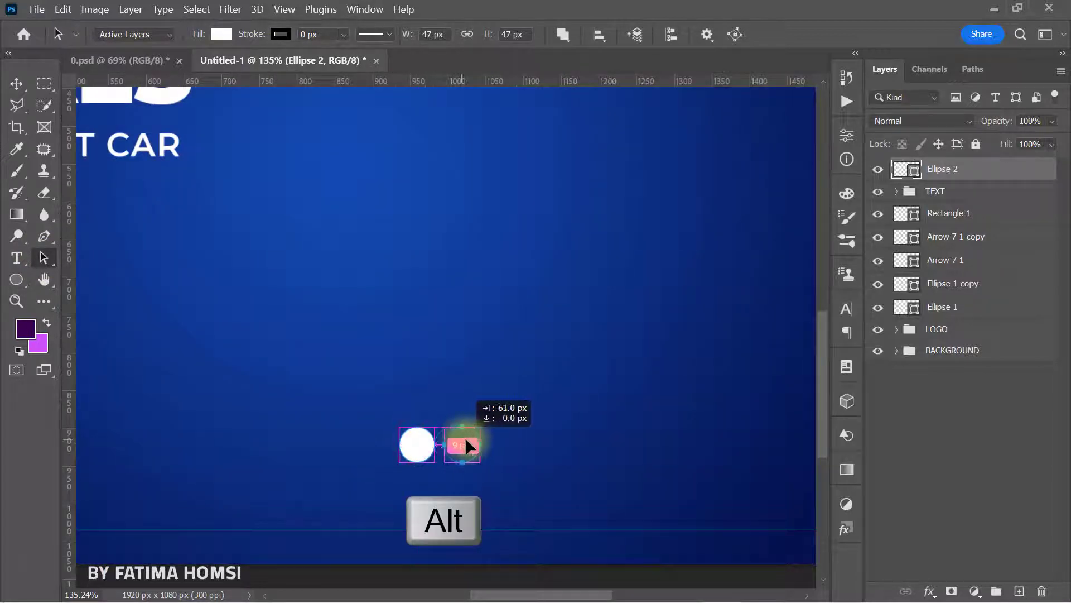
{"action": "left_click_drag", "start_coordinate": [586, 382], "coordinate": [487, 481]}
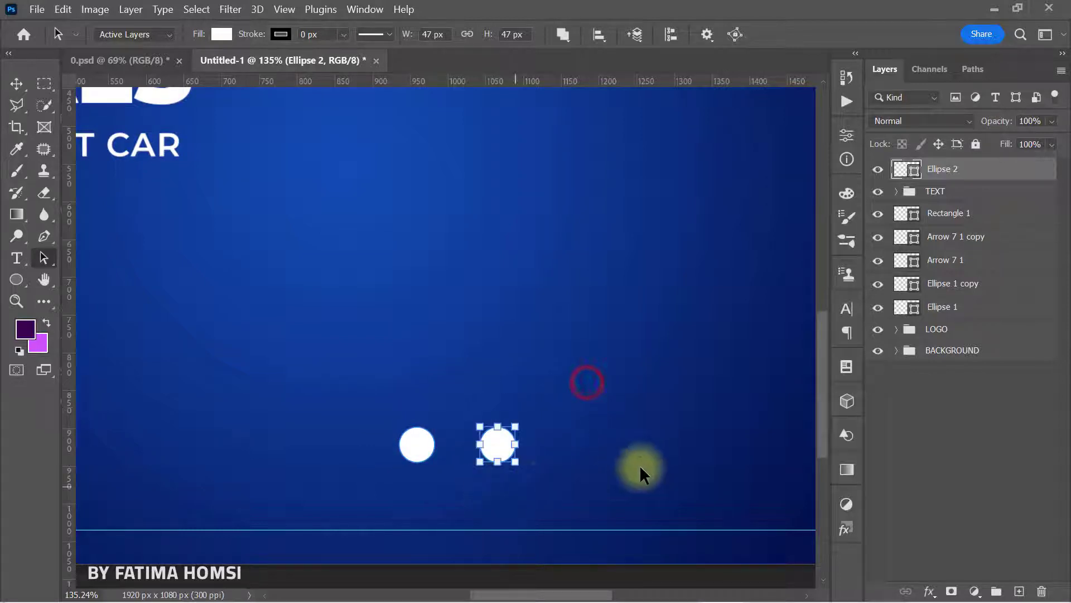
{"action": "left_click_drag", "start_coordinate": [641, 464], "coordinate": [420, 462]}
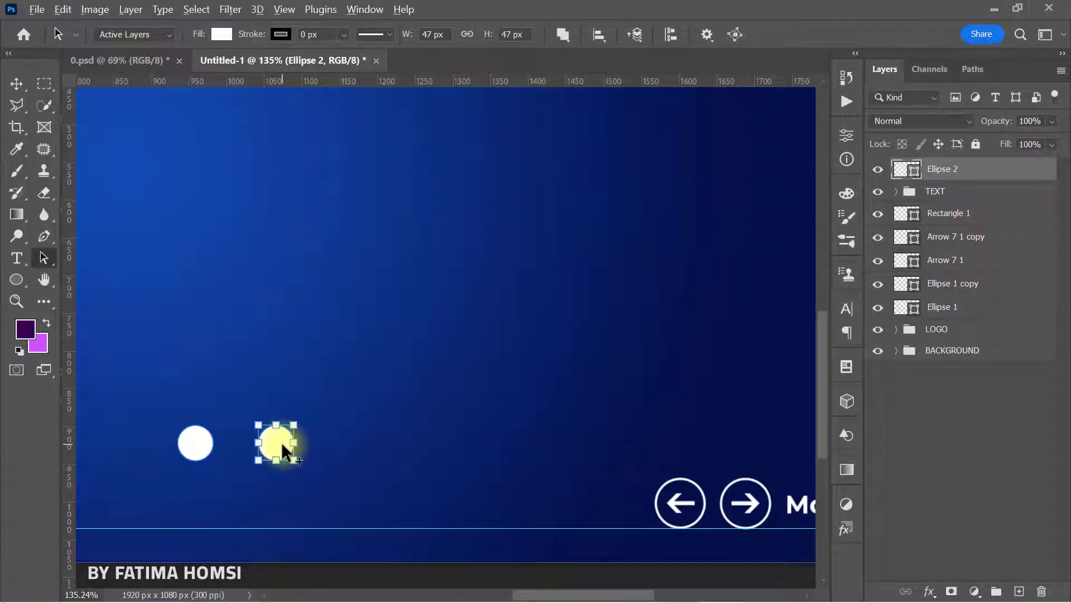
{"action": "left_click_drag", "start_coordinate": [281, 446], "coordinate": [358, 445]}
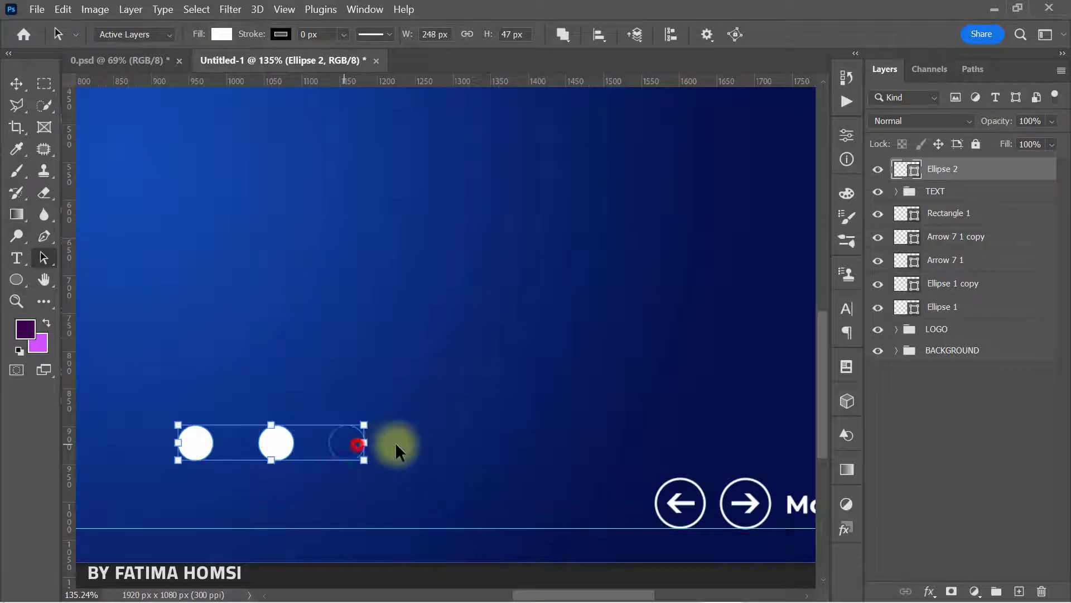
{"action": "mouse_move", "coordinate": [399, 379]}
{"action": "left_mouse_down"}
{"action": "mouse_move", "coordinate": [346, 444]}
{"action": "mouse_move", "coordinate": [573, 446]}
{"action": "mouse_move", "coordinate": [563, 443]}
{"action": "left_mouse_up"}
{"action": "left_click", "coordinate": [486, 456], "text": "alt"}
{"action": "left_click", "coordinate": [533, 491]}
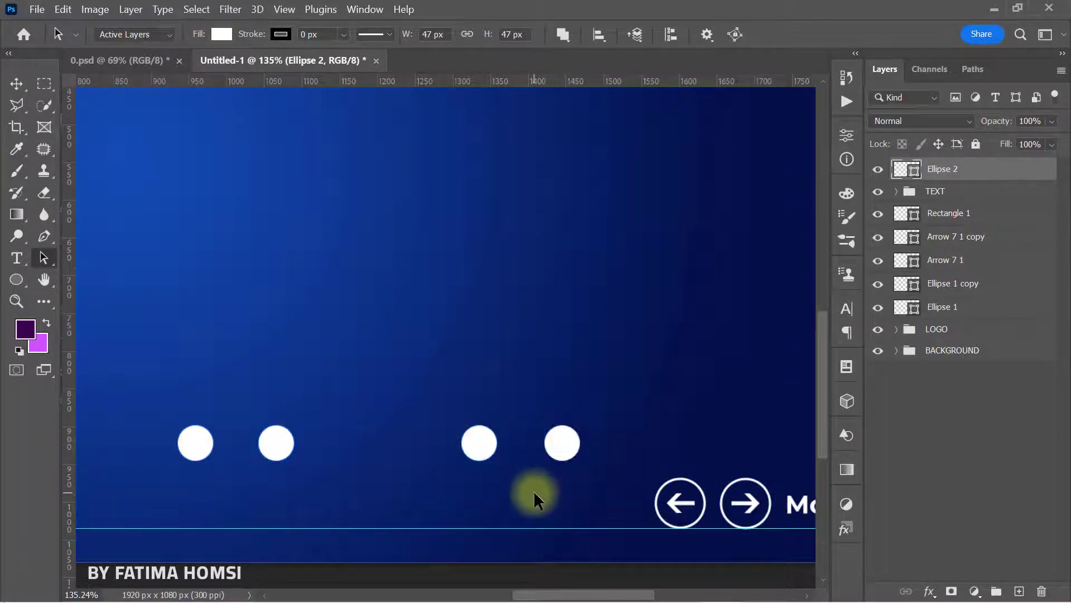
{"action": "scroll", "coordinate": [520, 489], "scroll_direction": "down", "scroll_amount": 2}
{"action": "scroll", "coordinate": [520, 489], "scroll_direction": "down", "scroll_amount": 1}
- Scale the four dots to about 63 percent and centre them horizontally at X 960
{"action": "left_click_drag", "start_coordinate": [491, 486], "coordinate": [598, 467]}
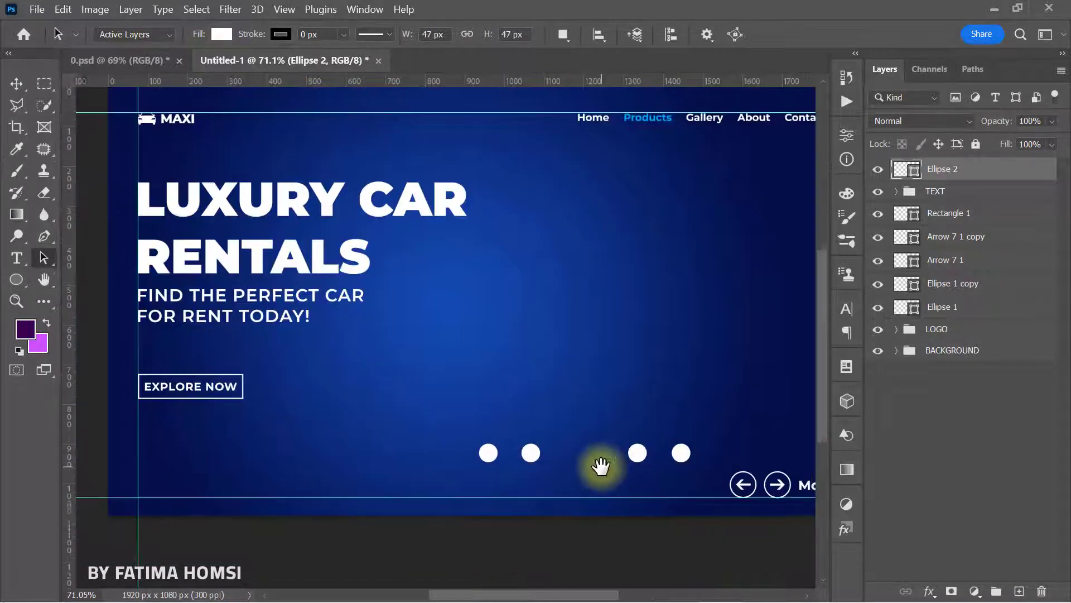
{"action": "key", "text": "ctrl+t"}
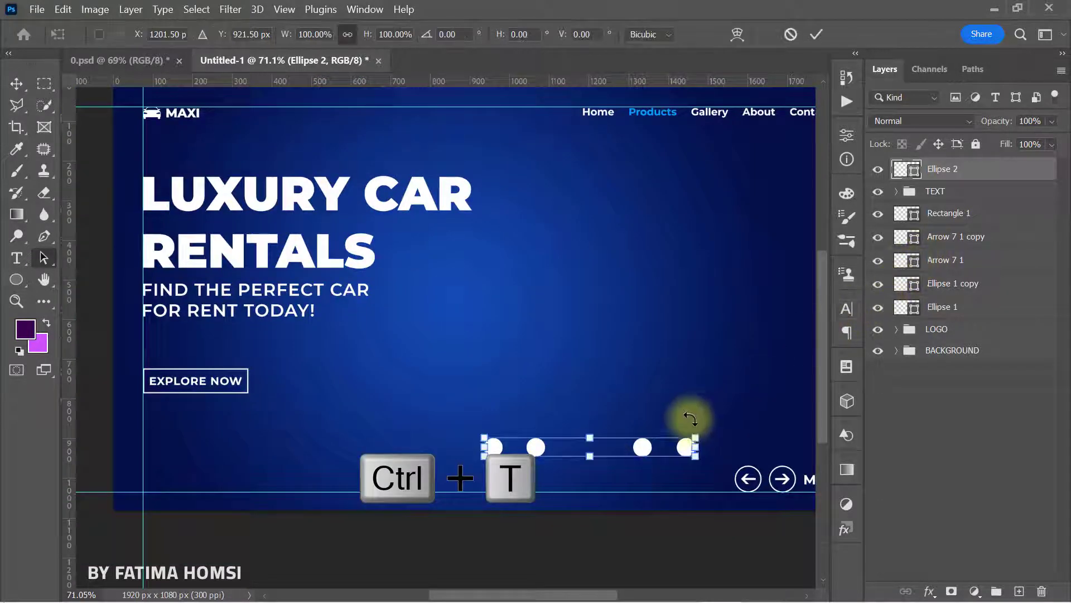
{"action": "key", "text": "ctrl+t"}
{"action": "left_click_drag", "start_coordinate": [633, 454], "coordinate": [548, 477]}
{"action": "left_click_drag", "start_coordinate": [617, 474], "coordinate": [587, 475]}
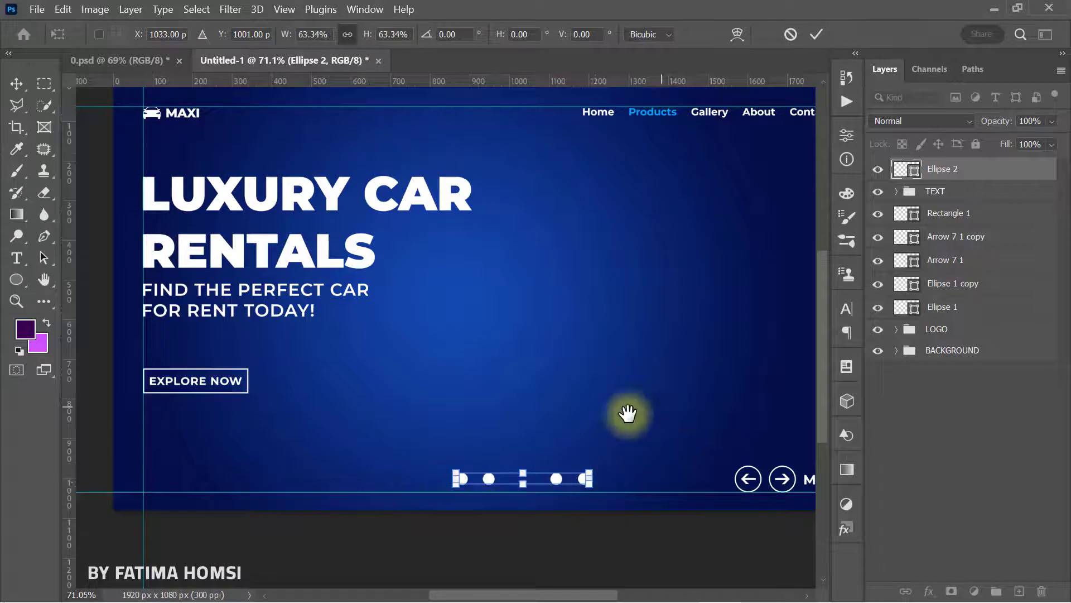
{"action": "left_click_drag", "start_coordinate": [662, 406], "coordinate": [614, 418]}
{"action": "left_click_drag", "start_coordinate": [506, 489], "coordinate": [474, 503]}
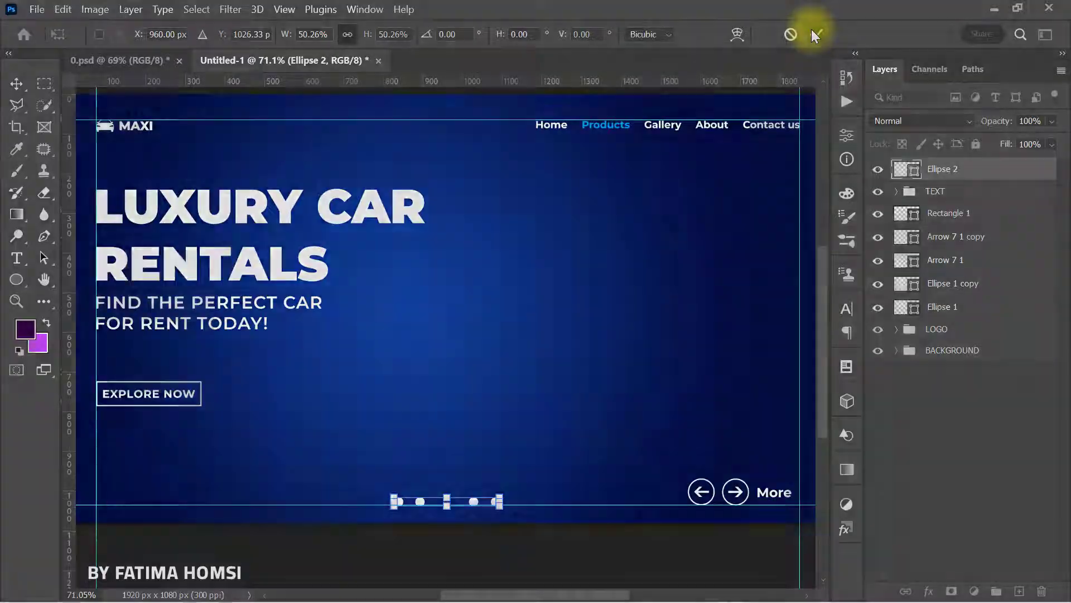
{"action": "left_click", "coordinate": [815, 34]}
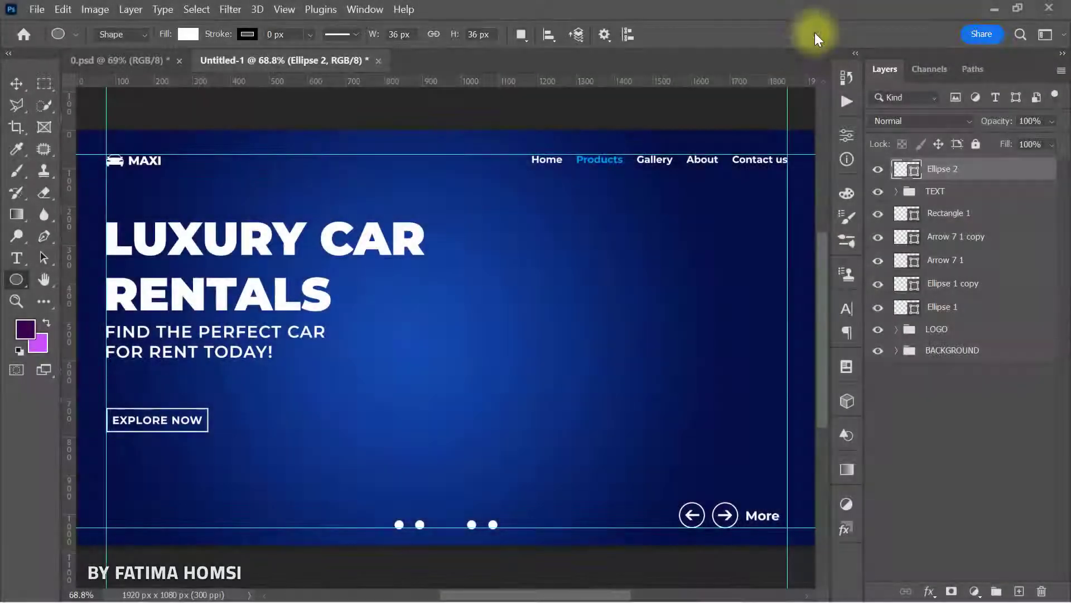
- Nudge the dots down onto the bottom guide with the Move tool
{"action": "left_click", "coordinate": [15, 86]}
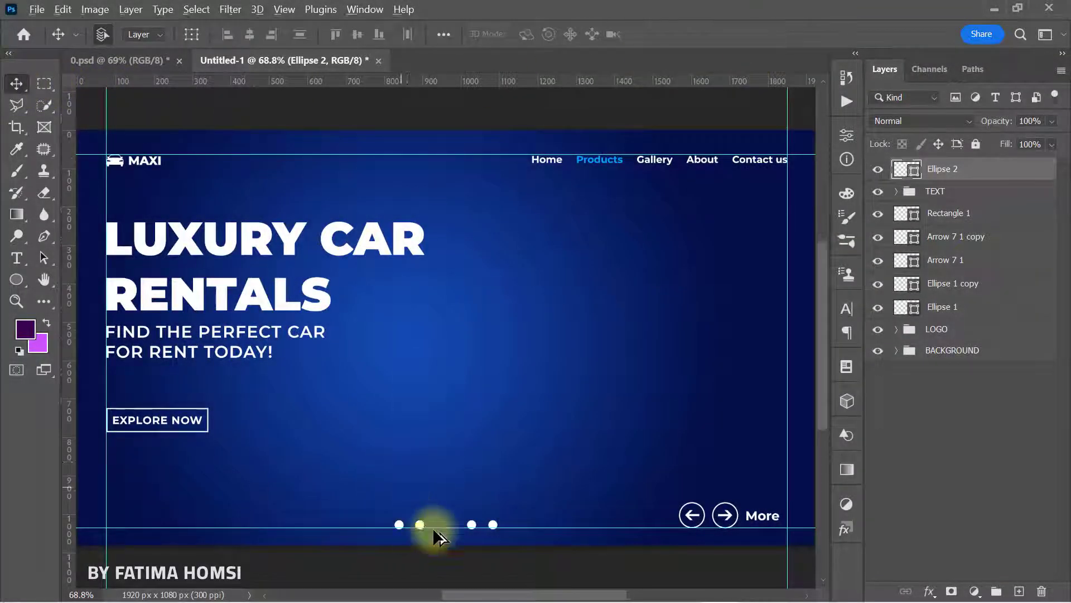
{"action": "scroll", "coordinate": [439, 536], "scroll_direction": "up", "scroll_amount": 5}
{"action": "scroll", "coordinate": [516, 539], "scroll_direction": "up", "scroll_amount": 2}
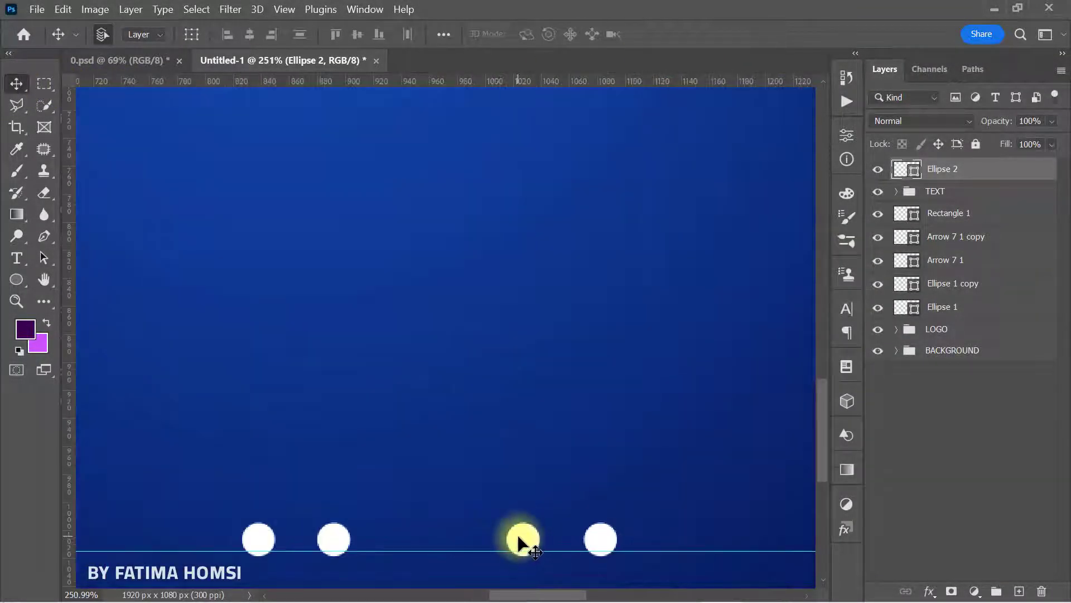
{"action": "left_click_drag", "start_coordinate": [518, 537], "coordinate": [468, 529]}
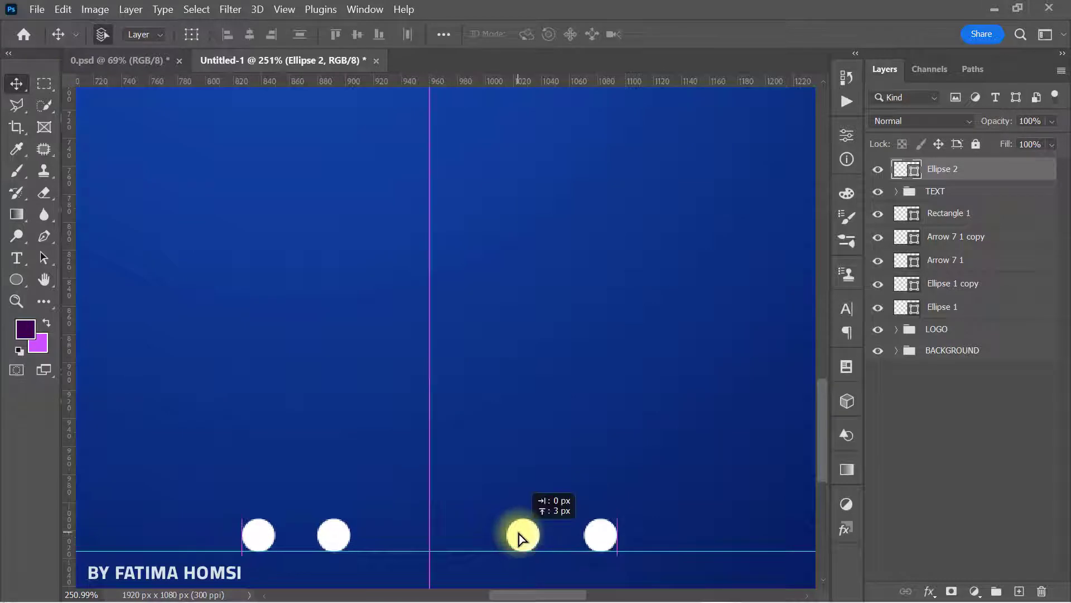
- Draw a new circle with no fill and a 2 px white stroke
{"action": "left_click", "coordinate": [17, 281]}
{"action": "left_click", "coordinate": [71, 294]}
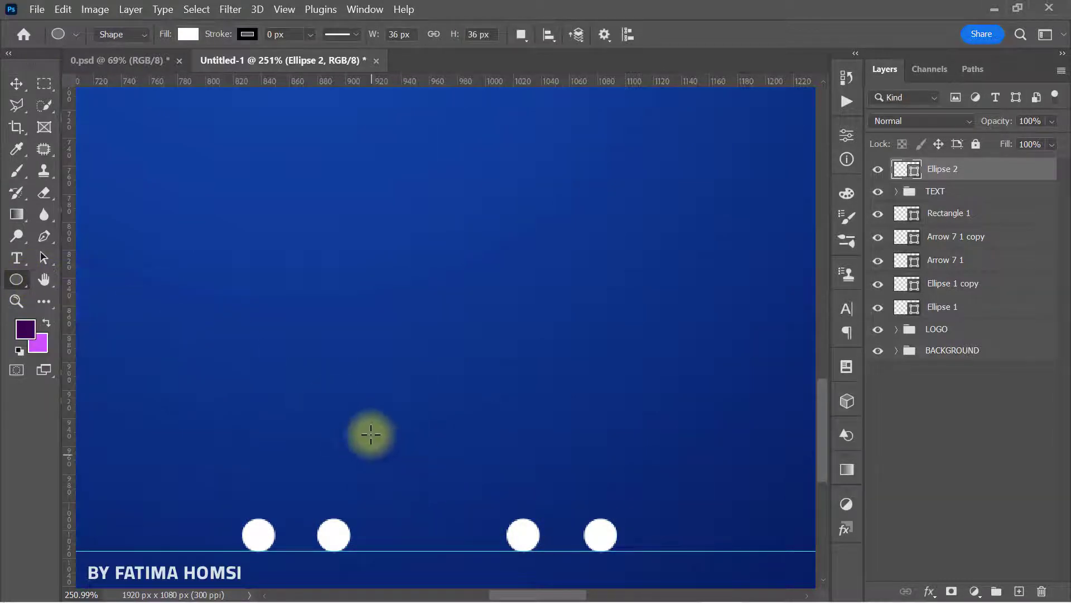
{"action": "left_click_drag", "start_coordinate": [370, 422], "coordinate": [432, 484]}
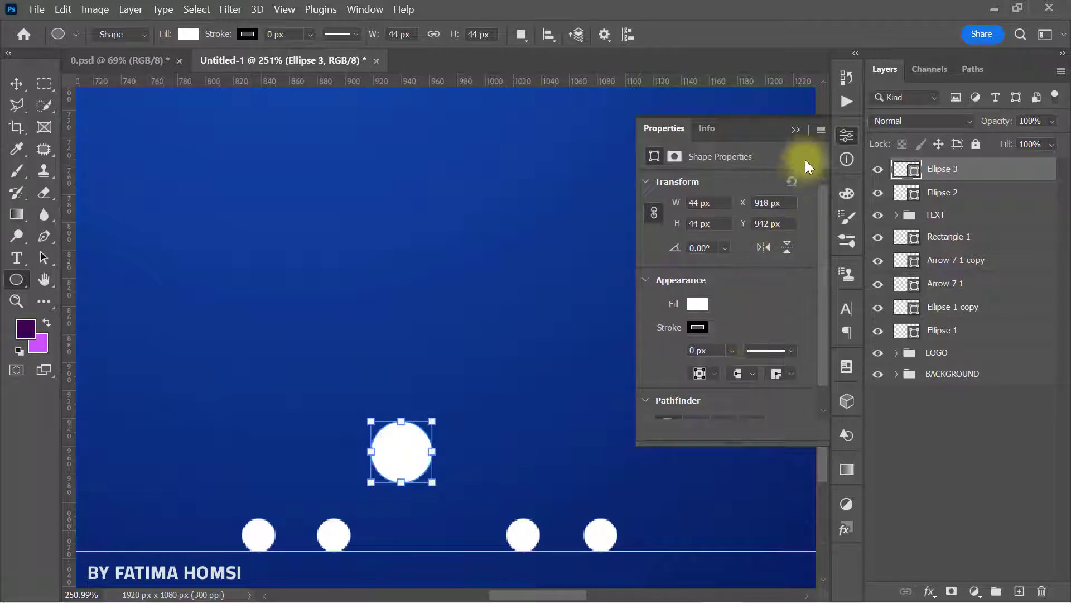
{"action": "left_click", "coordinate": [803, 136]}
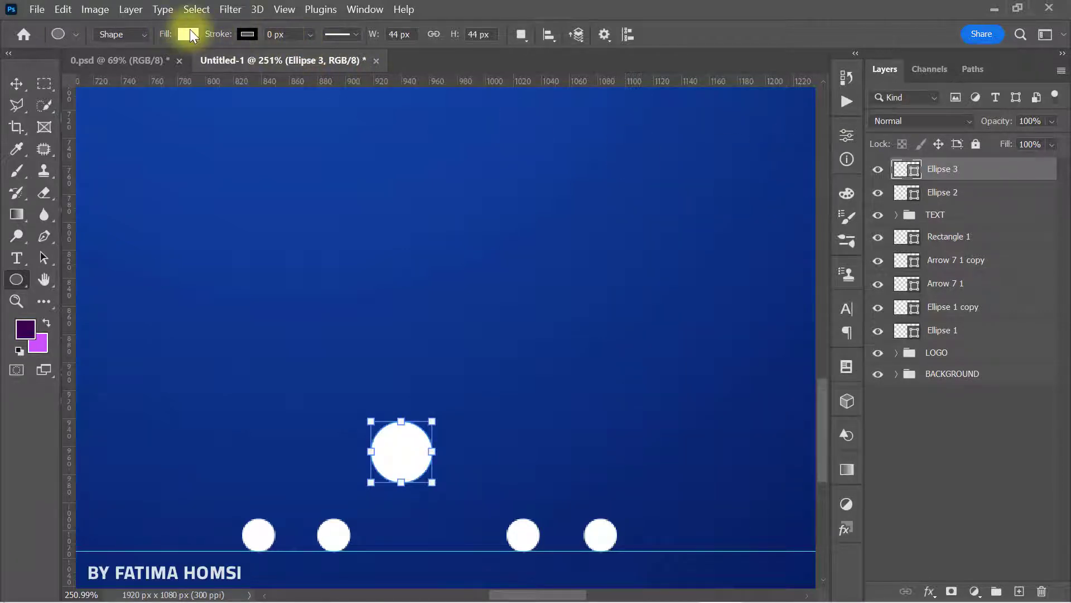
{"action": "left_click", "coordinate": [188, 34]}
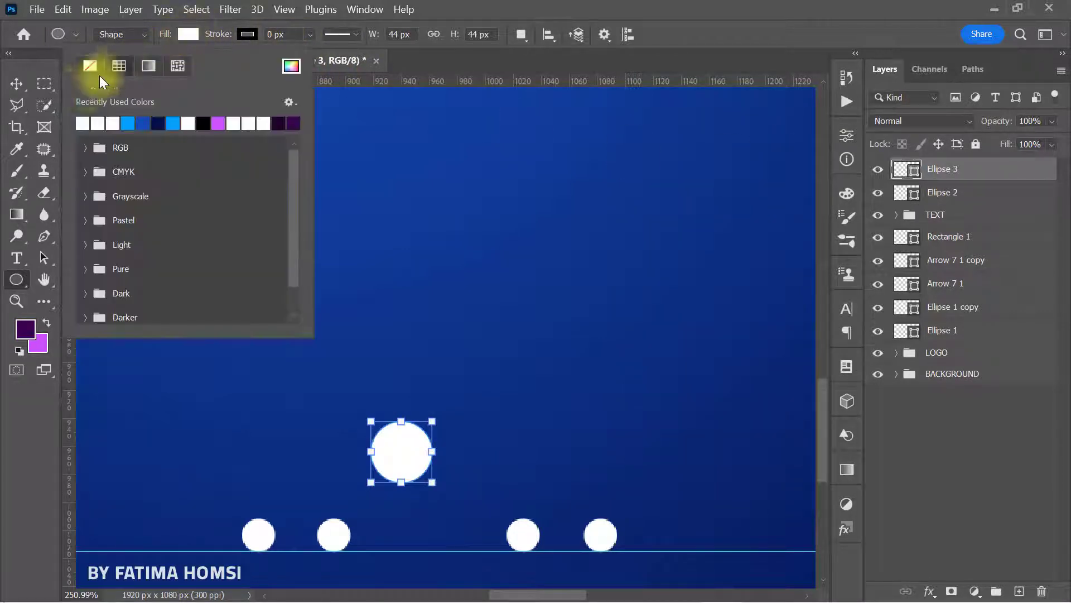
{"action": "left_click", "coordinate": [248, 34]}
{"action": "left_click", "coordinate": [310, 9]}
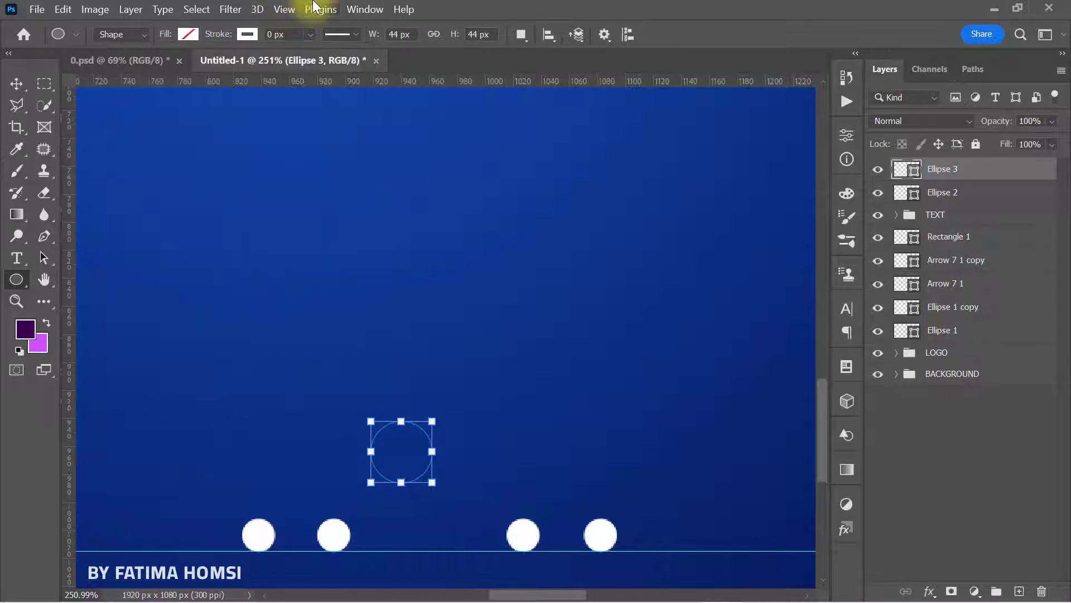
{"action": "left_click", "coordinate": [215, 37]}
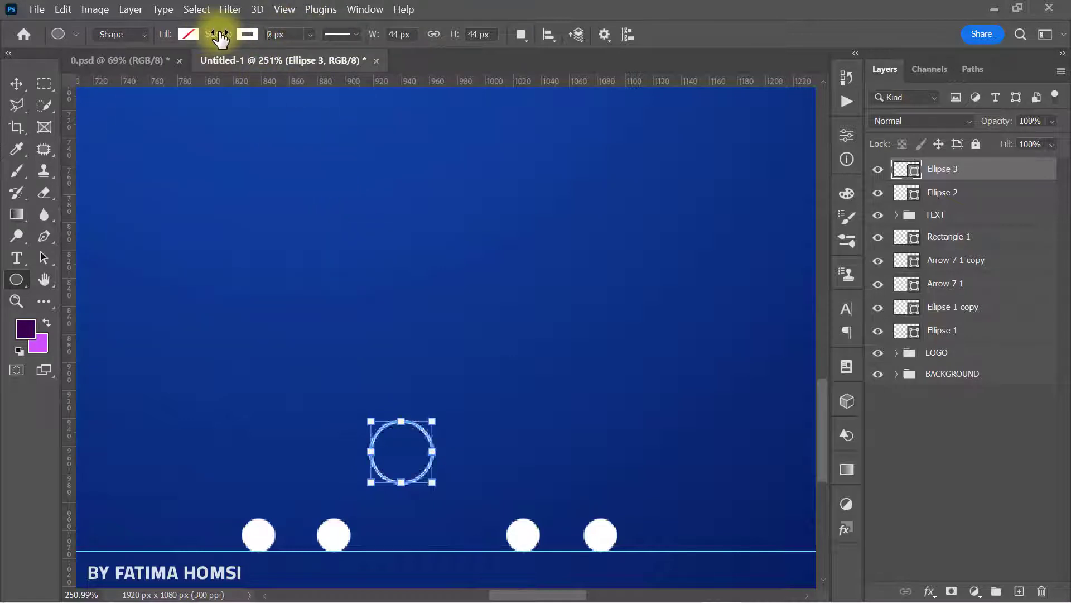
{"action": "left_click_drag", "start_coordinate": [215, 37], "coordinate": [210, 37]}
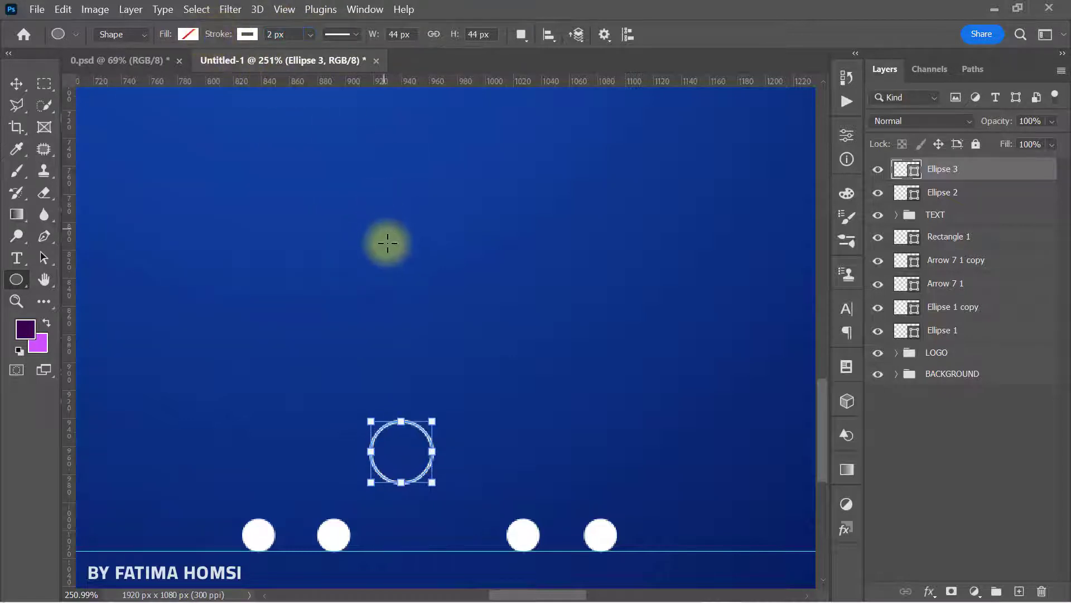
- Resize the outlined circle to about 31×30 px and place it between the dot pairs
{"action": "left_click_drag", "start_coordinate": [510, 366], "coordinate": [482, 296]}
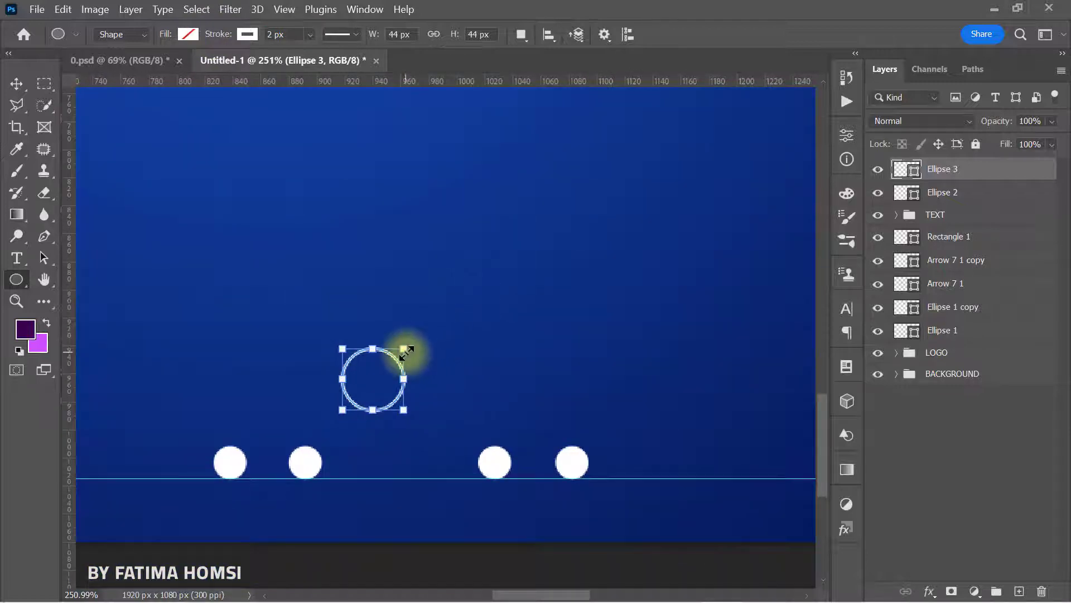
{"action": "left_click_drag", "start_coordinate": [405, 349], "coordinate": [390, 359]}
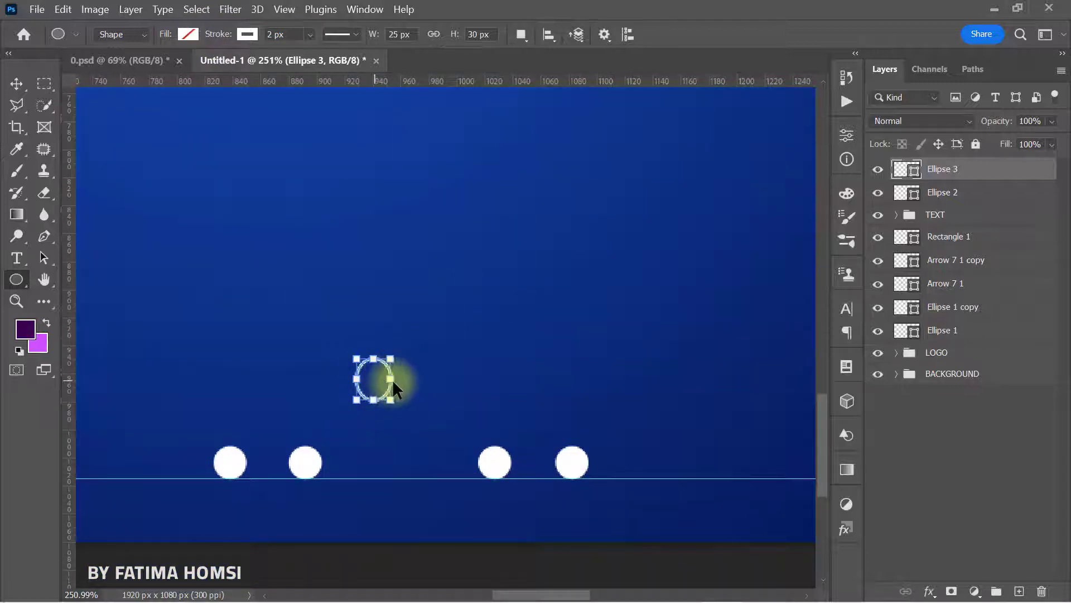
{"action": "key", "text": "ctrl+t"}
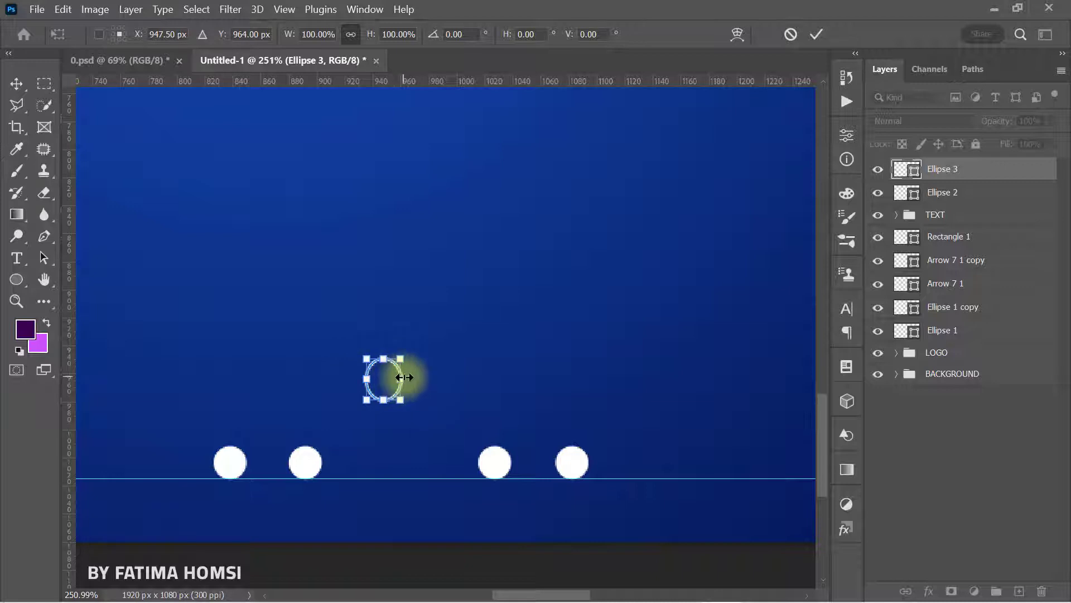
{"action": "left_click_drag", "start_coordinate": [405, 377], "coordinate": [403, 454]}
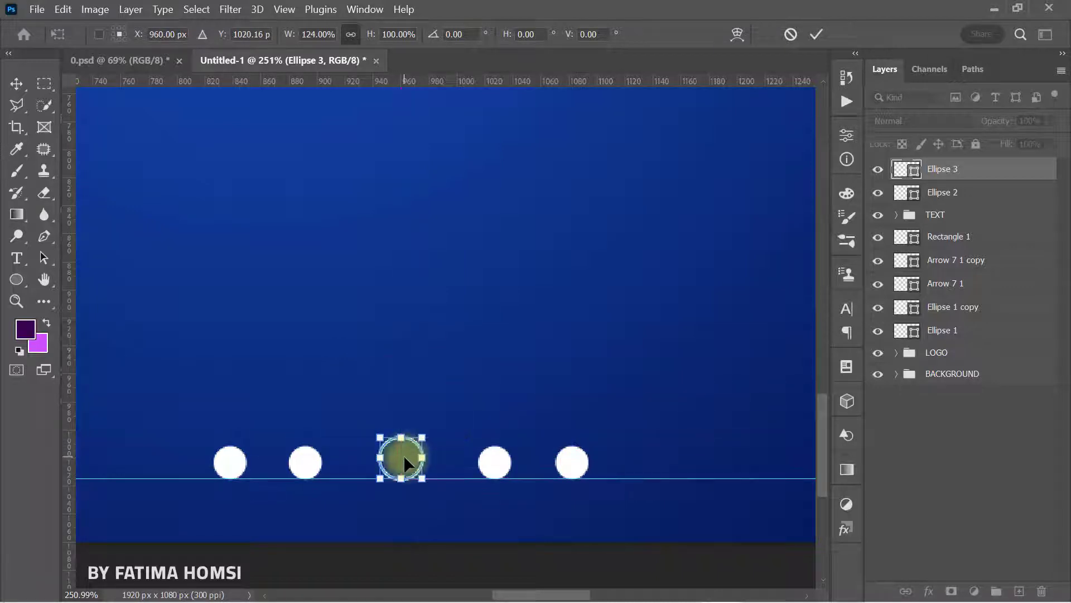
{"action": "left_click", "coordinate": [816, 37]}
- Scale Ellipse 2 and Ellipse 3 together to about 71 percent, keeping them centred
{"action": "scroll", "coordinate": [614, 231], "scroll_direction": "down", "scroll_amount": 2}
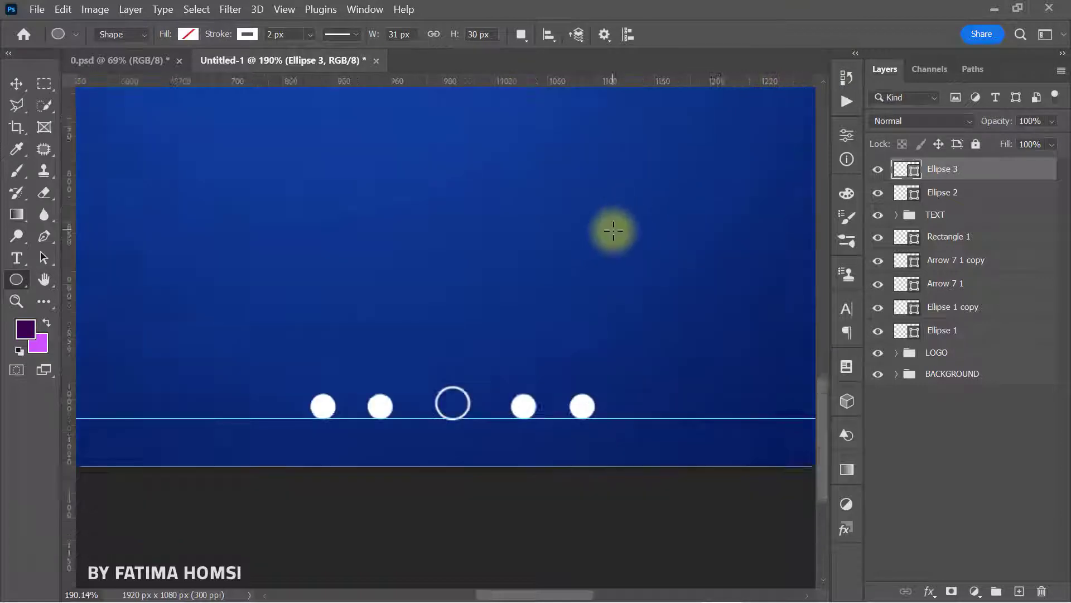
{"action": "scroll", "coordinate": [613, 230], "scroll_direction": "down", "scroll_amount": 2}
{"action": "scroll", "coordinate": [555, 349], "scroll_direction": "down", "scroll_amount": 3}
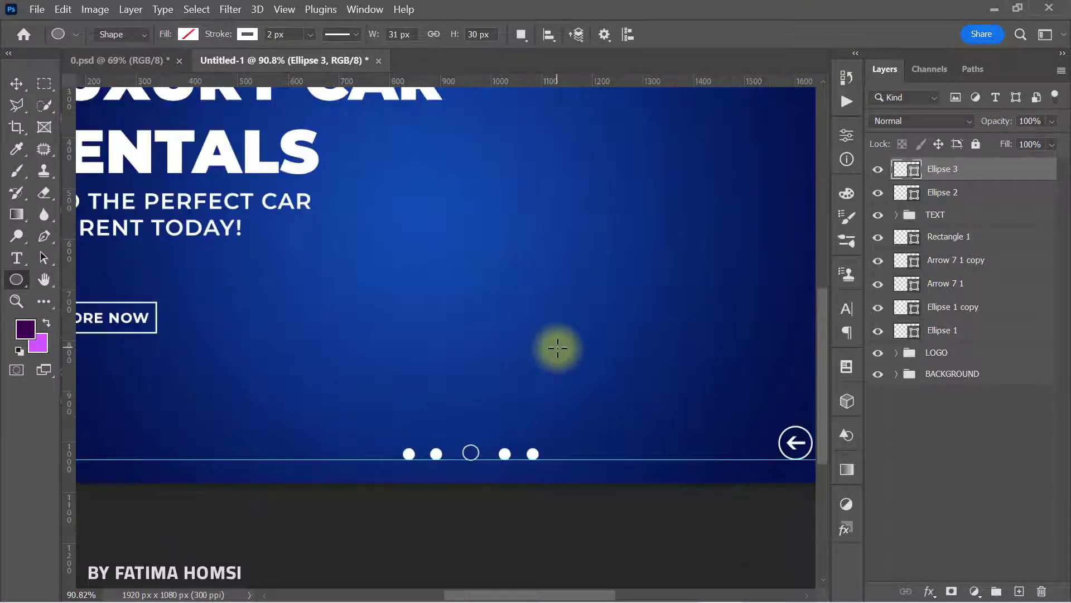
{"action": "scroll", "coordinate": [557, 348], "scroll_direction": "down", "scroll_amount": 2}
{"action": "left_click", "coordinate": [981, 194], "text": "shift"}
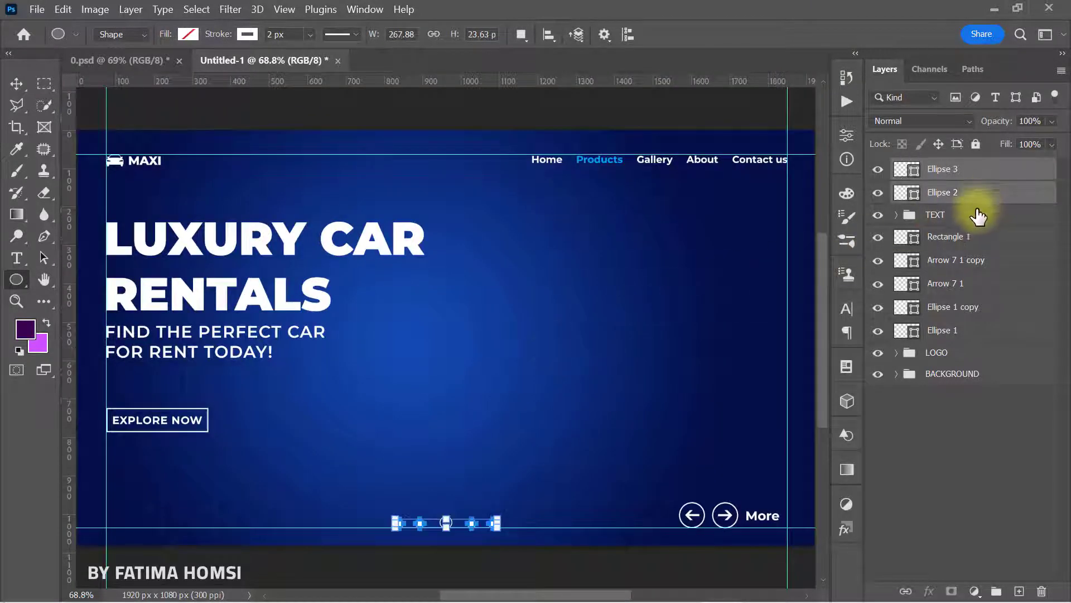
{"action": "key", "text": "ctrl+t"}
{"action": "left_click_drag", "start_coordinate": [496, 524], "coordinate": [482, 523]}
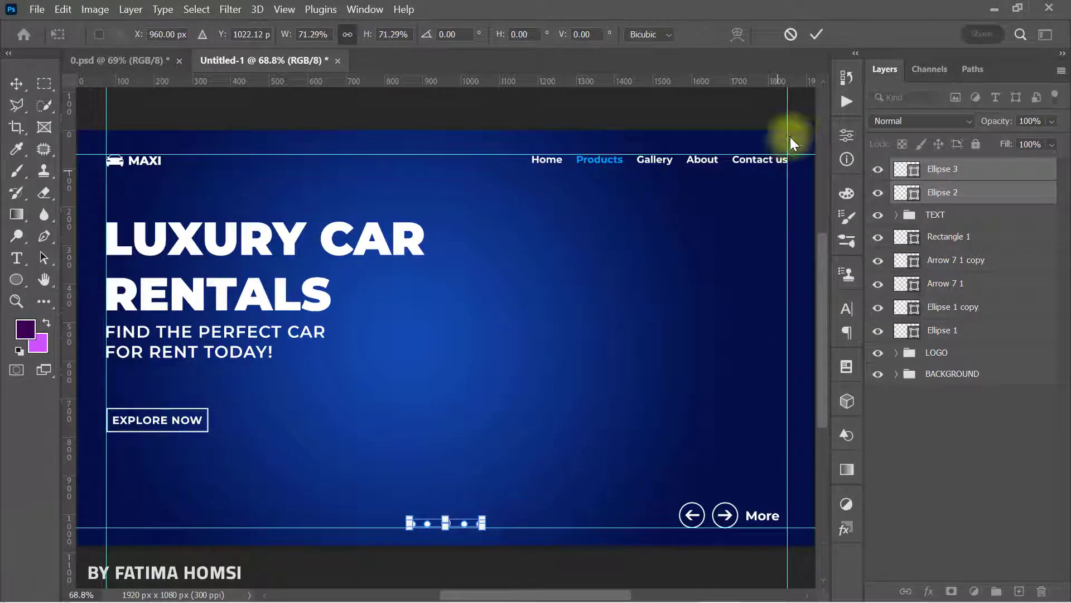
{"action": "left_click", "coordinate": [814, 35]}
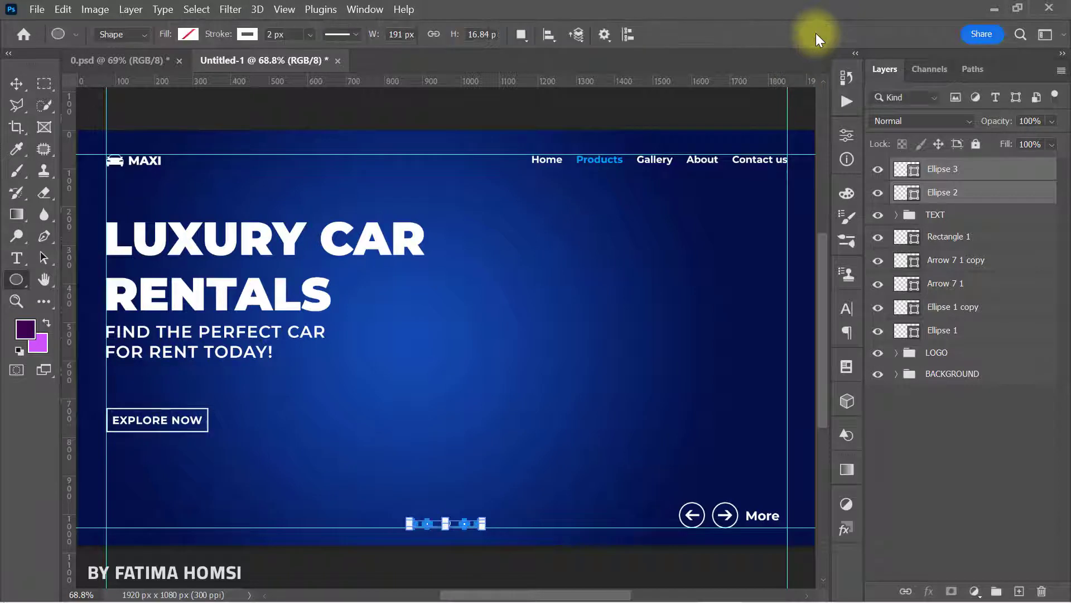
- Move the ellipse layers below TEXT and group Ellipse 3 through Ellipse 1 as SHAPES
{"action": "left_click_drag", "start_coordinate": [1018, 183], "coordinate": [1002, 226]}
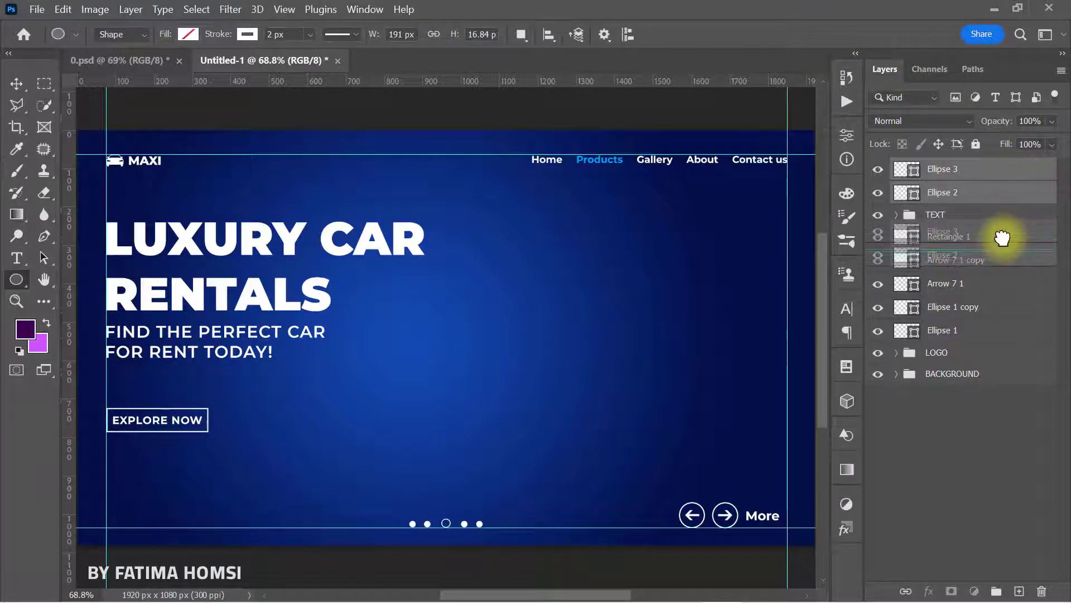
{"action": "left_click", "coordinate": [1003, 194]}
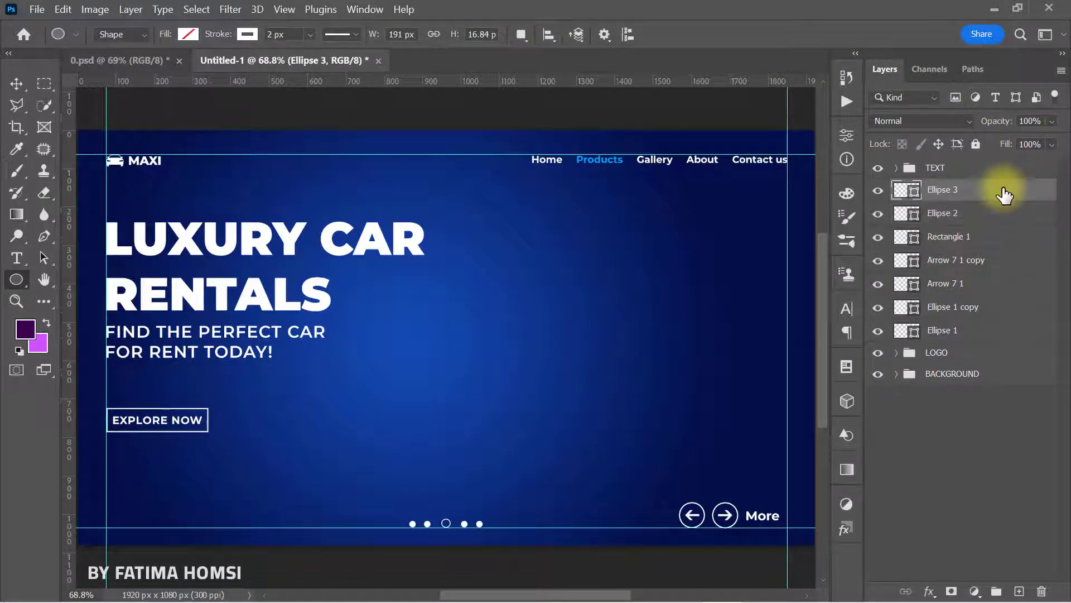
{"action": "left_click", "coordinate": [992, 340], "text": "shift"}
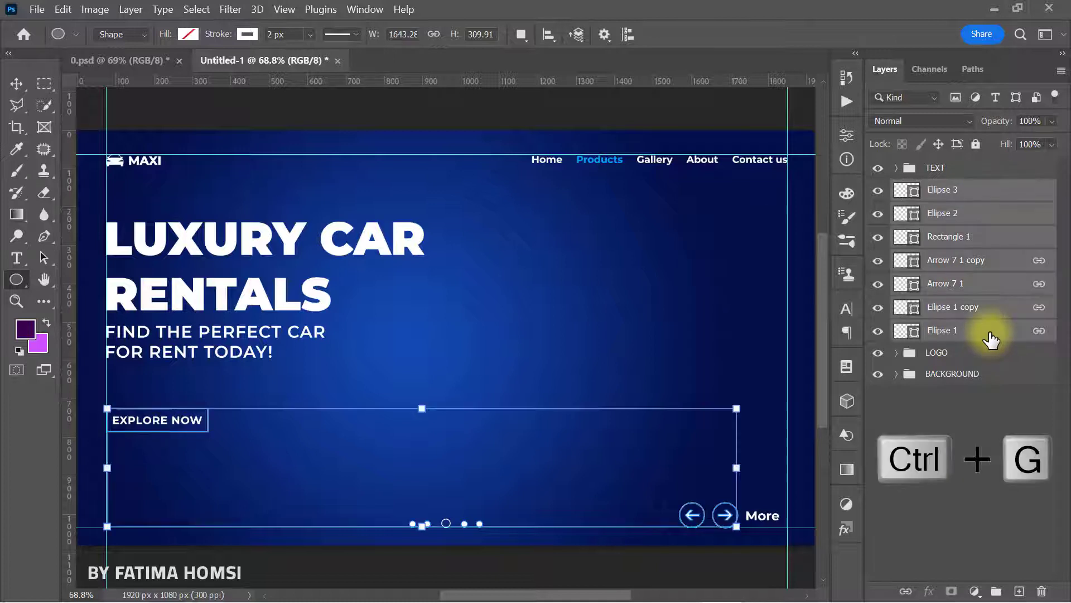
{"action": "key", "text": "ctrl+g"}
{"action": "double_click", "coordinate": [943, 190]}
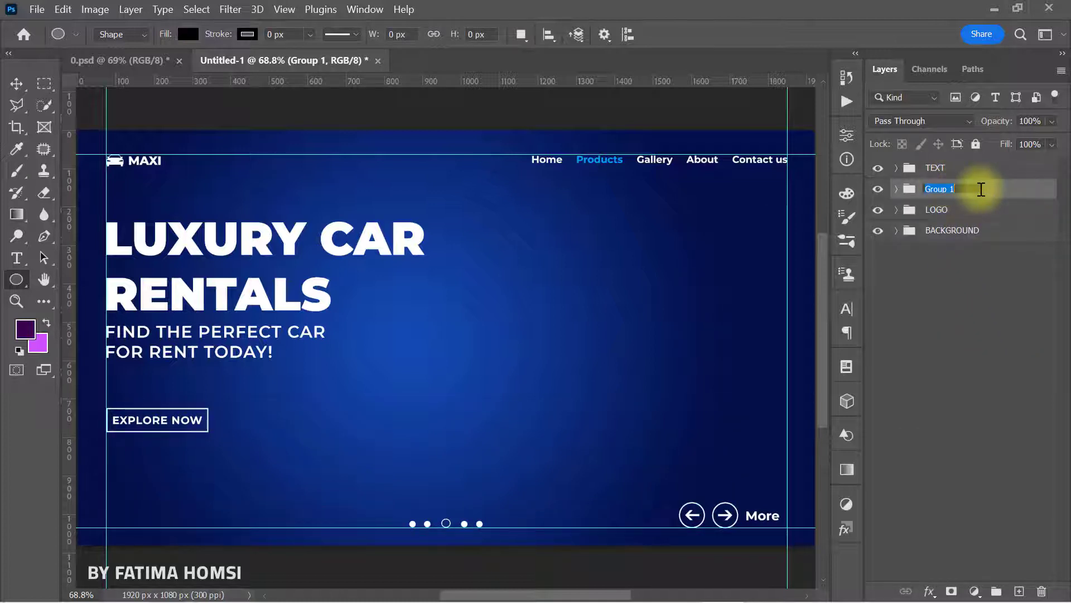
{"action": "type", "text": "SHAPES"}
{"action": "key", "text": "Return"}
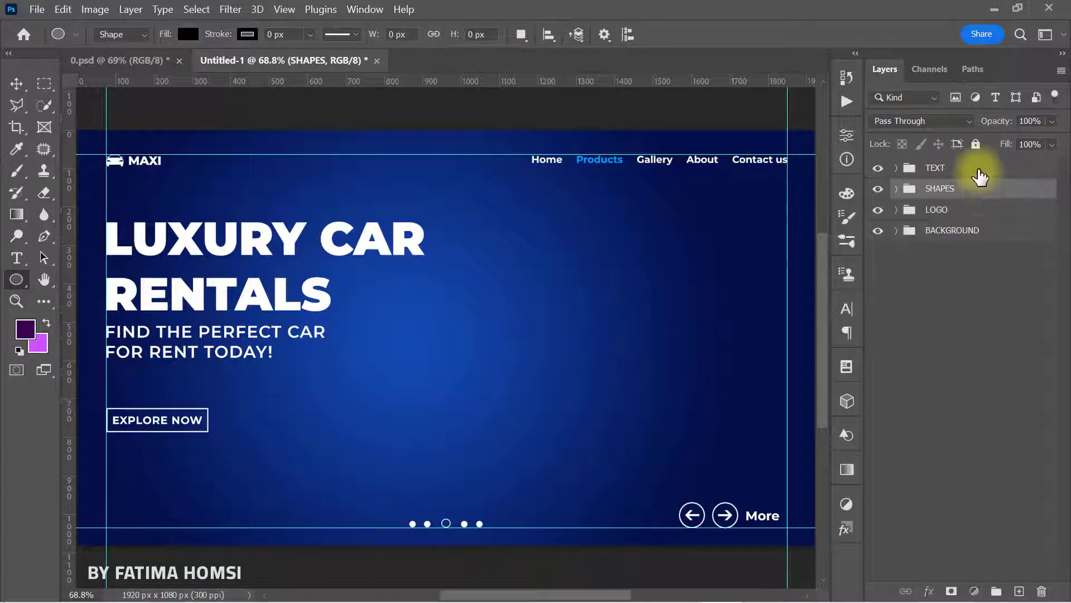
{"action": "left_click", "coordinate": [945, 173]}
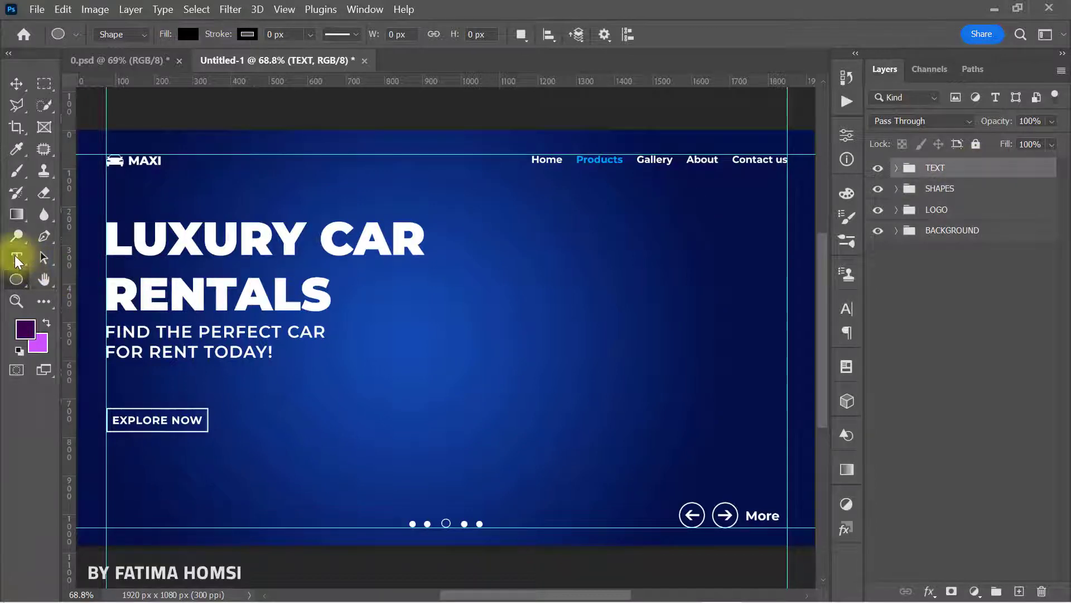
- Paste the Twitter, Facebook, Youtube text and move it down beside the dots along the guide
{"action": "scroll", "coordinate": [206, 490], "scroll_direction": "up", "scroll_amount": 3}
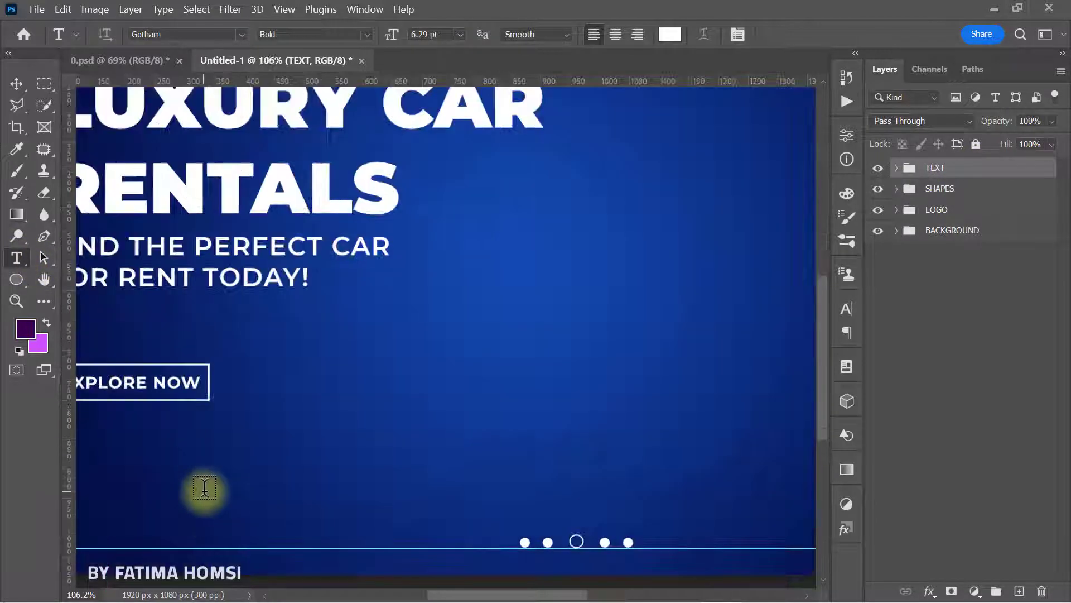
{"action": "scroll", "coordinate": [207, 493], "scroll_direction": "up", "scroll_amount": 2}
{"action": "mouse_move", "coordinate": [208, 495]}
{"action": "left_mouse_down"}
{"action": "mouse_move", "coordinate": [291, 449]}
{"action": "mouse_move", "coordinate": [285, 457]}
{"action": "left_mouse_up"}
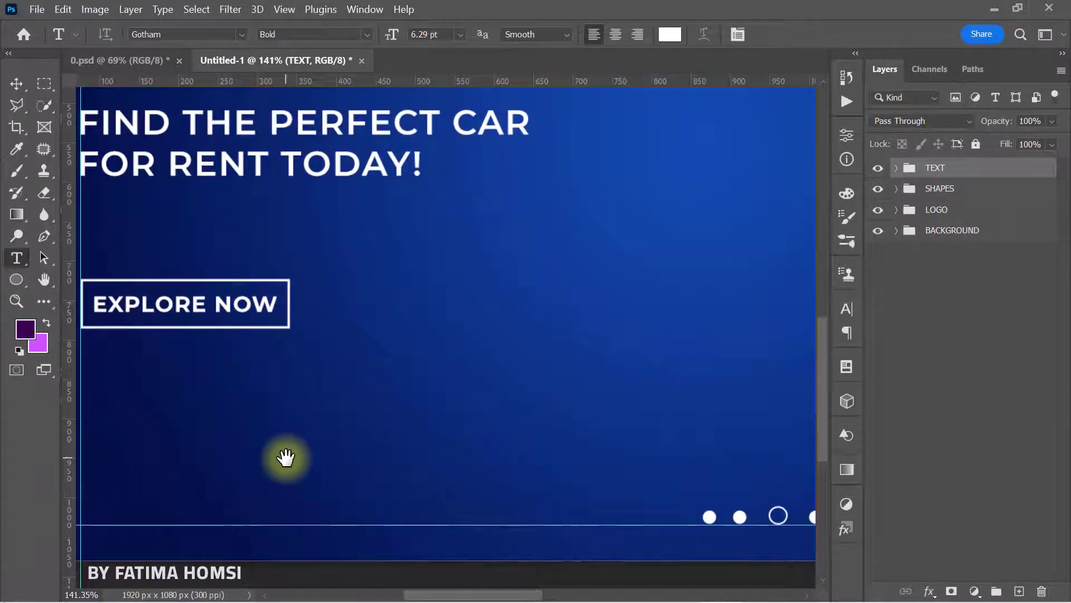
{"action": "key", "text": "ctrl+v"}
{"action": "key", "text": "ctrl+t"}
{"action": "mouse_move", "coordinate": [468, 324]}
{"action": "left_mouse_down"}
{"action": "mouse_move", "coordinate": [223, 517]}
{"action": "mouse_move", "coordinate": [439, 480]}
{"action": "left_mouse_up"}
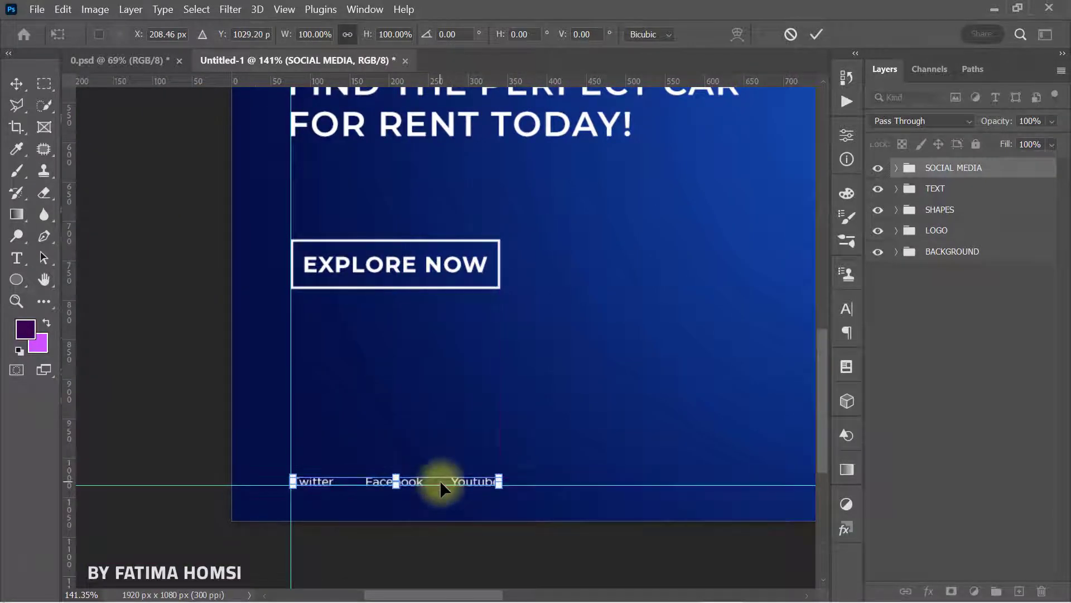
{"action": "left_click", "coordinate": [815, 35]}
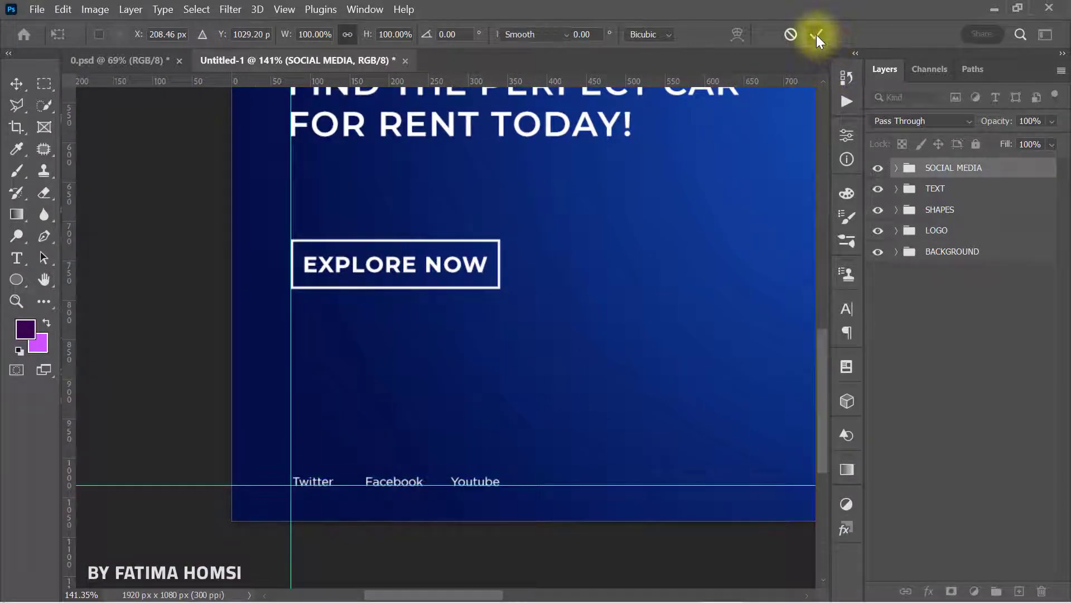
- Draw a thin white vertical divider after Twitter, 11 px tall
{"action": "key", "text": "t"}
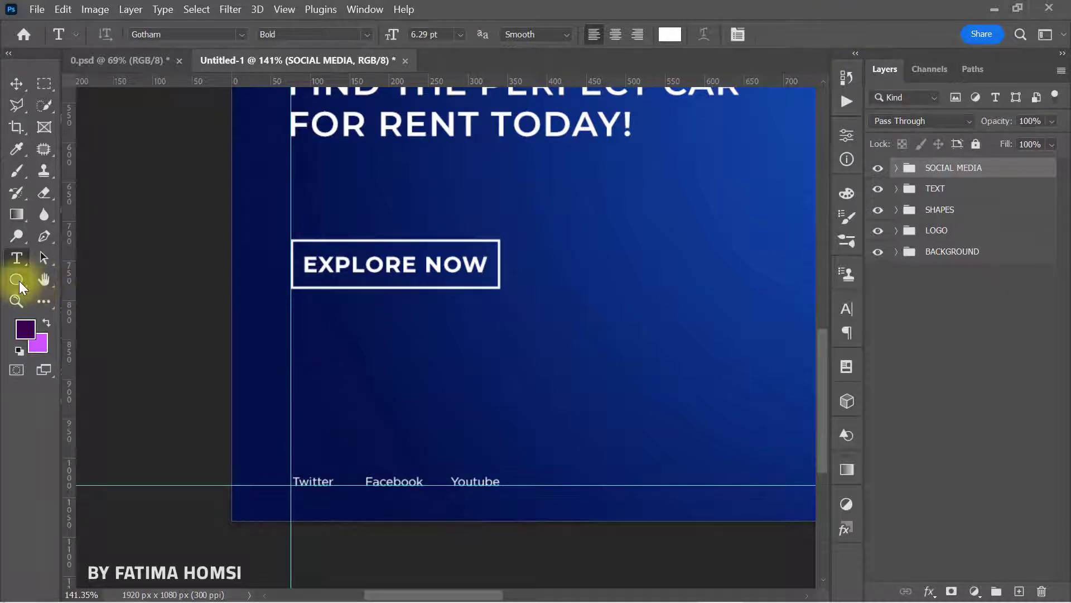
{"action": "right_click", "coordinate": [18, 281]}
{"action": "left_click", "coordinate": [78, 277]}
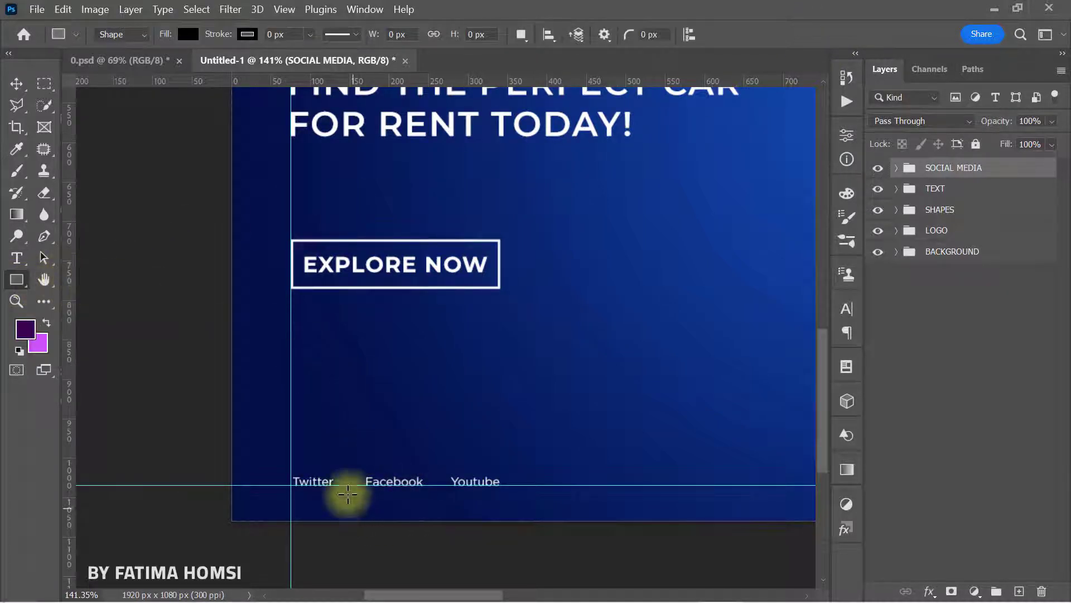
{"action": "scroll", "coordinate": [348, 494], "scroll_direction": "up", "scroll_amount": 2}
{"action": "scroll", "coordinate": [346, 493], "scroll_direction": "up", "scroll_amount": 2}
{"action": "scroll", "coordinate": [346, 492], "scroll_direction": "up", "scroll_amount": 2}
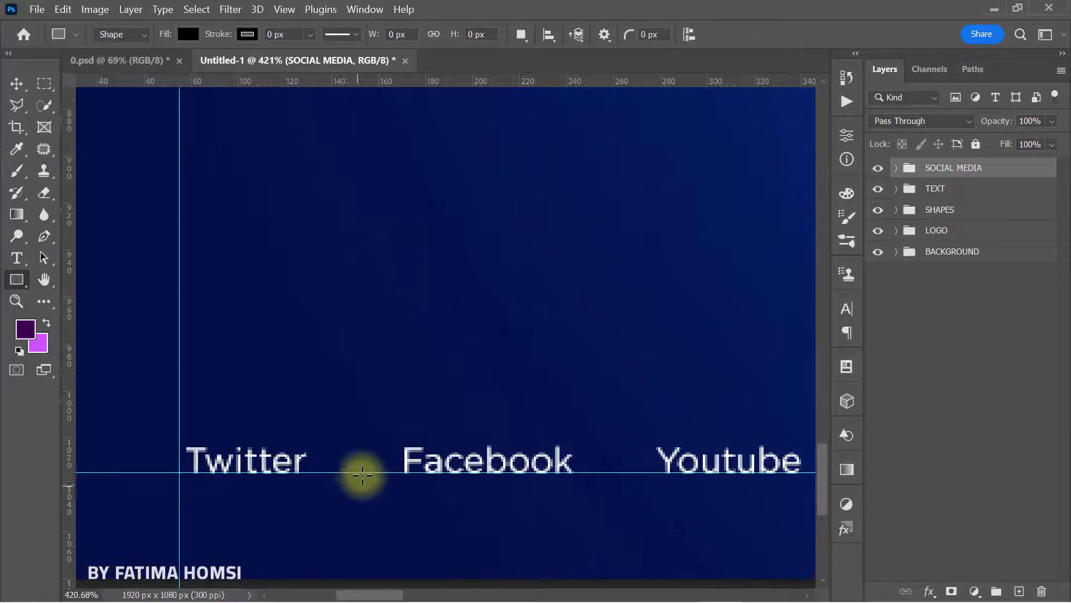
{"action": "left_click_drag", "start_coordinate": [336, 440], "coordinate": [338, 469]}
{"action": "left_click", "coordinate": [798, 131]}
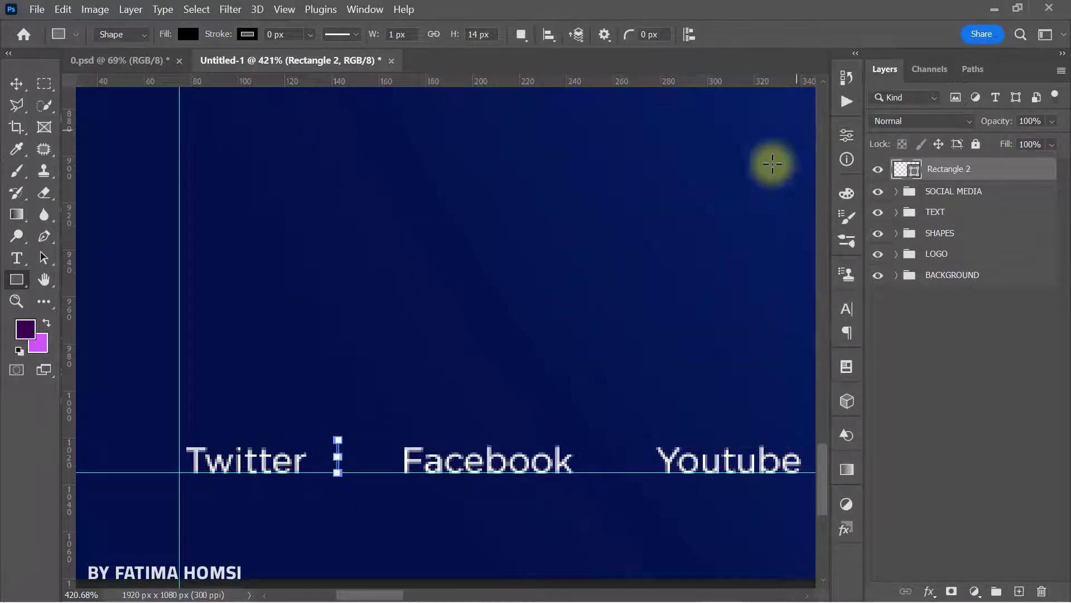
{"action": "scroll", "coordinate": [388, 447], "scroll_direction": "up", "scroll_amount": 2}
{"action": "scroll", "coordinate": [440, 427], "scroll_direction": "up", "scroll_amount": 3}
{"action": "scroll", "coordinate": [440, 427], "scroll_direction": "up", "scroll_amount": 1}
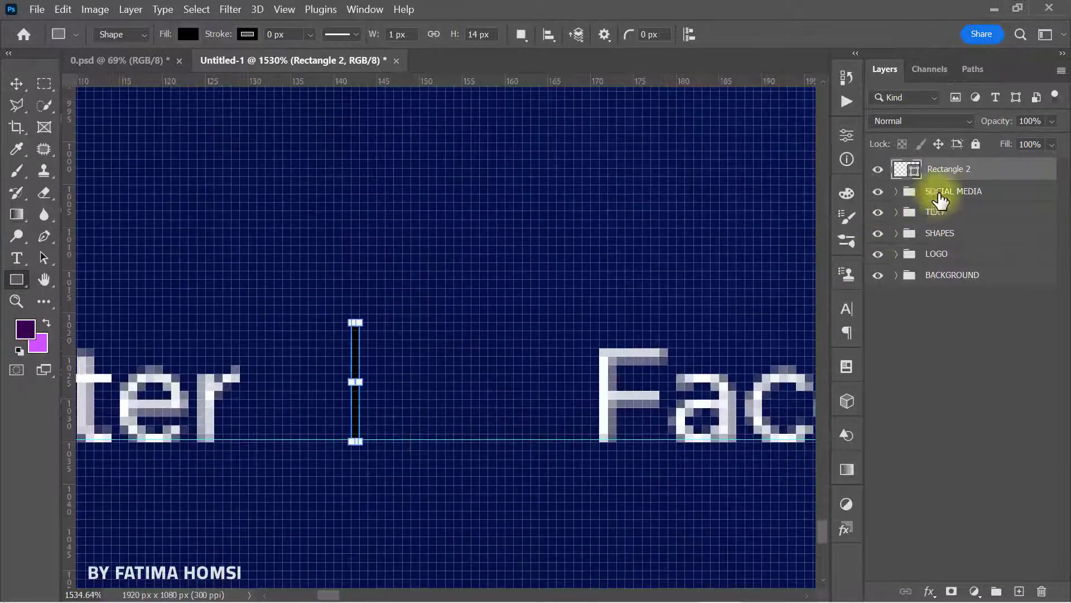
{"action": "double_click", "coordinate": [908, 169]}
{"action": "left_click_drag", "start_coordinate": [505, 208], "coordinate": [246, 79]}
{"action": "left_click", "coordinate": [710, 113]}
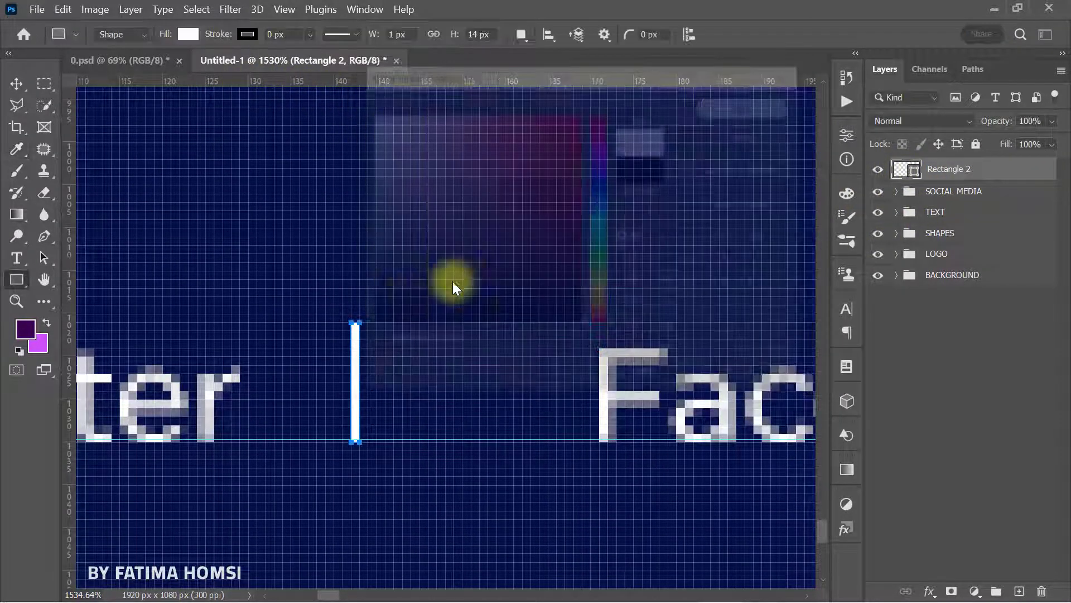
{"action": "left_click", "coordinate": [43, 258]}
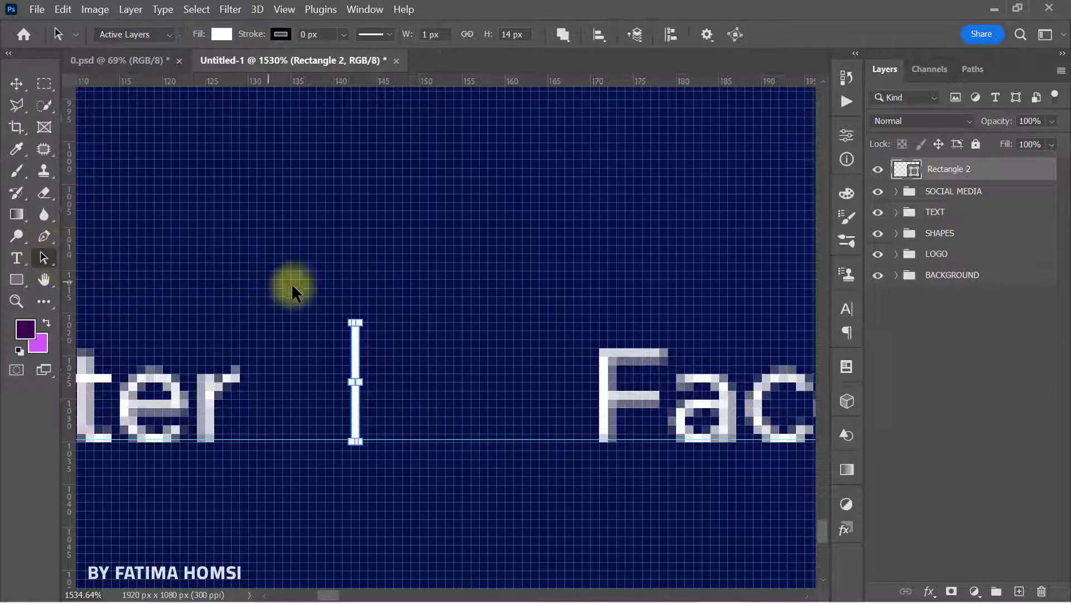
{"action": "left_click_drag", "start_coordinate": [355, 322], "coordinate": [354, 348]}
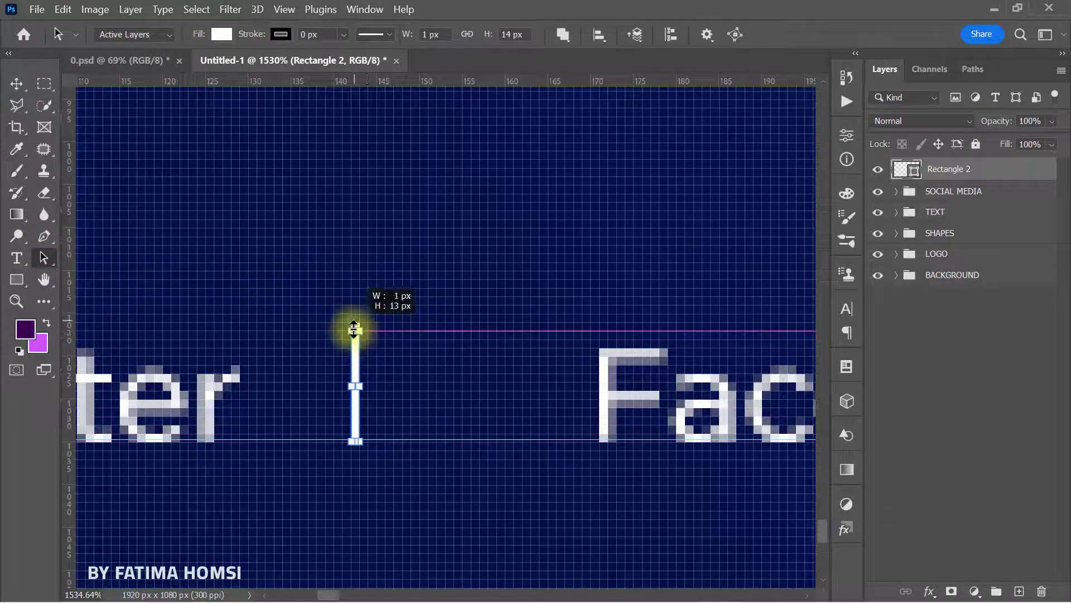
- Alt-drag a copy of the white divider to sit after Facebook
{"action": "scroll", "coordinate": [327, 448], "scroll_direction": "down", "scroll_amount": 3}
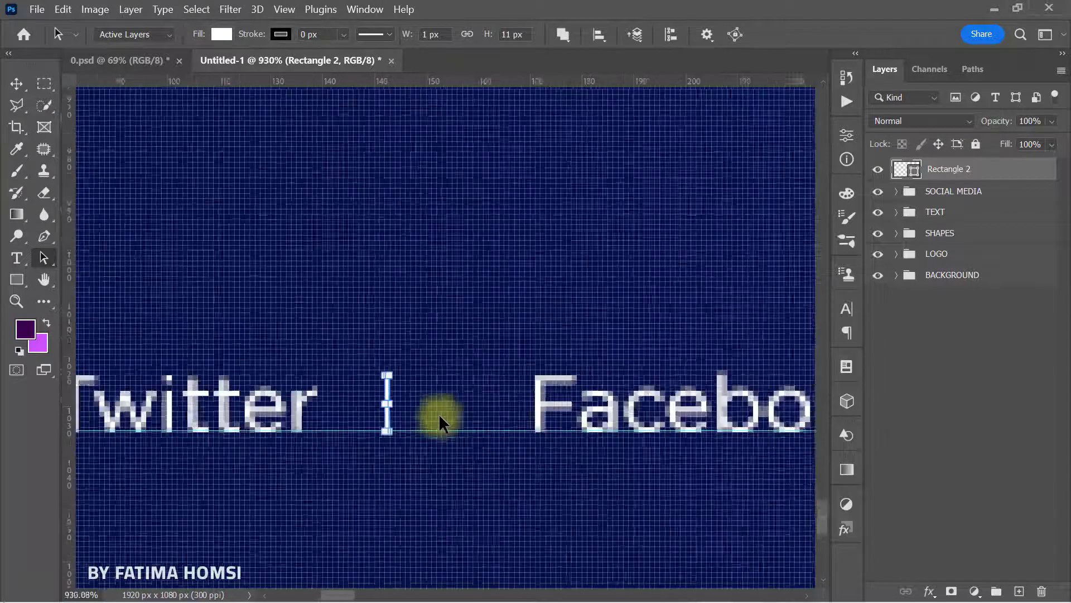
{"action": "scroll", "coordinate": [438, 414], "scroll_direction": "down", "scroll_amount": 2}
{"action": "left_click_drag", "start_coordinate": [574, 395], "coordinate": [322, 396]}
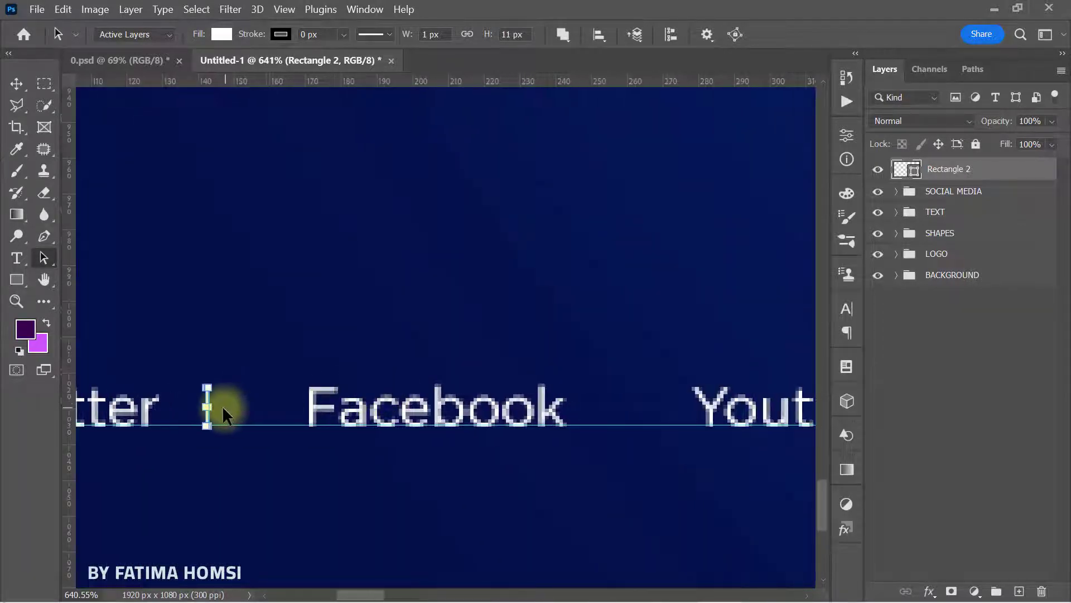
{"action": "scroll", "coordinate": [211, 412], "scroll_direction": "up", "scroll_amount": 2}
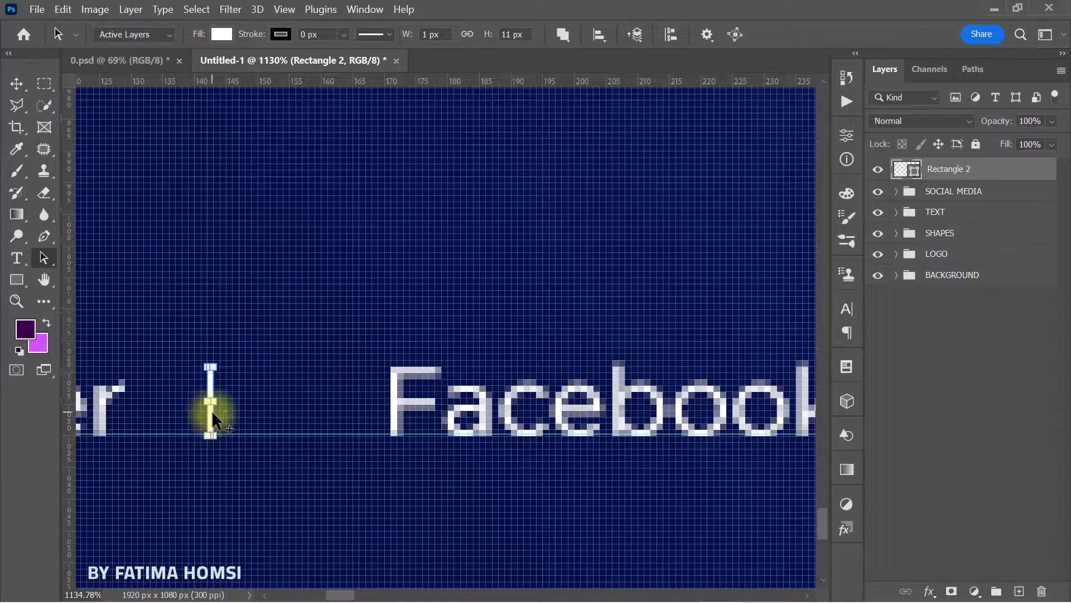
{"action": "mouse_move", "coordinate": [211, 410]}
{"action": "left_mouse_down"}
{"action": "mouse_move", "coordinate": [637, 393]}
{"action": "mouse_move", "coordinate": [811, 399]}
{"action": "mouse_move", "coordinate": [222, 436]}
{"action": "left_mouse_up"}
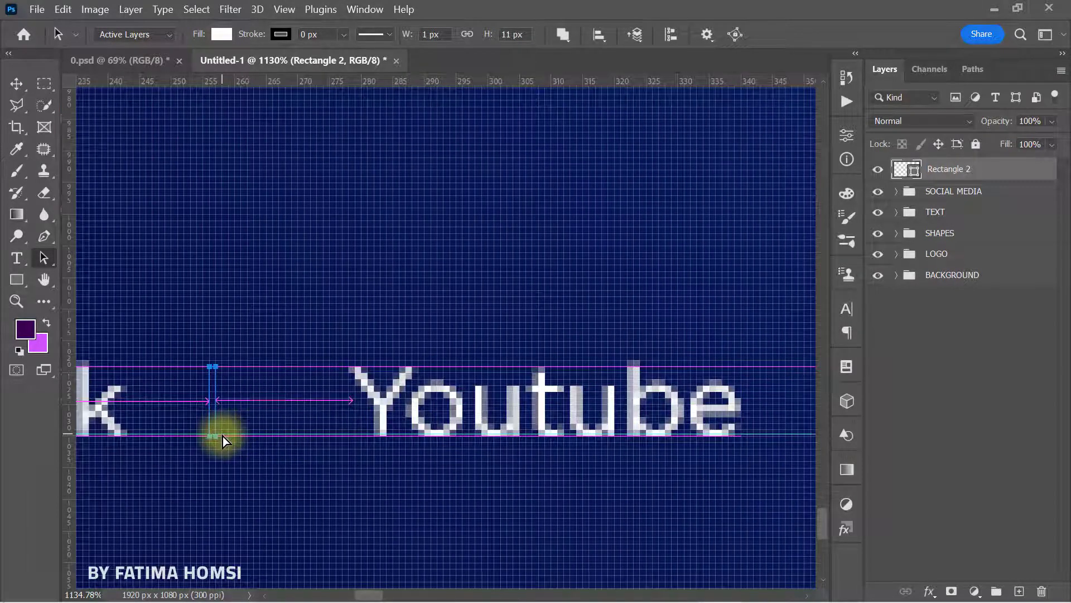
- Move the divider layer into the SOCIAL MEDIA group
{"action": "scroll", "coordinate": [273, 448], "scroll_direction": "down", "scroll_amount": 2}
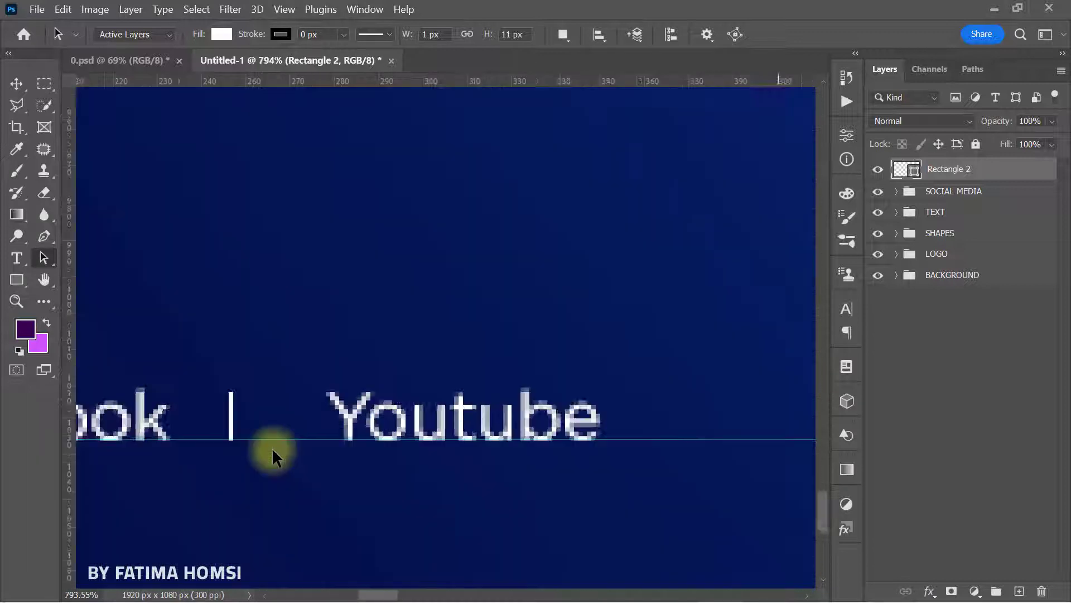
{"action": "scroll", "coordinate": [272, 448], "scroll_direction": "down", "scroll_amount": 2}
{"action": "scroll", "coordinate": [272, 448], "scroll_direction": "down", "scroll_amount": 3}
{"action": "left_click_drag", "start_coordinate": [266, 416], "coordinate": [506, 432]}
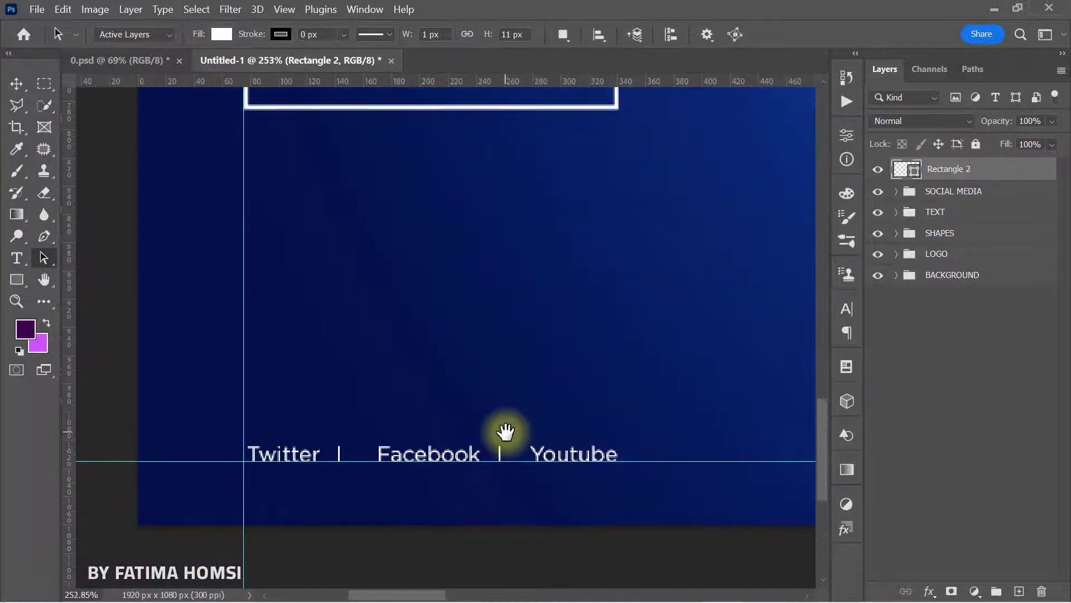
{"action": "scroll", "coordinate": [505, 432], "scroll_direction": "down", "scroll_amount": 2}
{"action": "left_click_drag", "start_coordinate": [701, 335], "coordinate": [588, 399]}
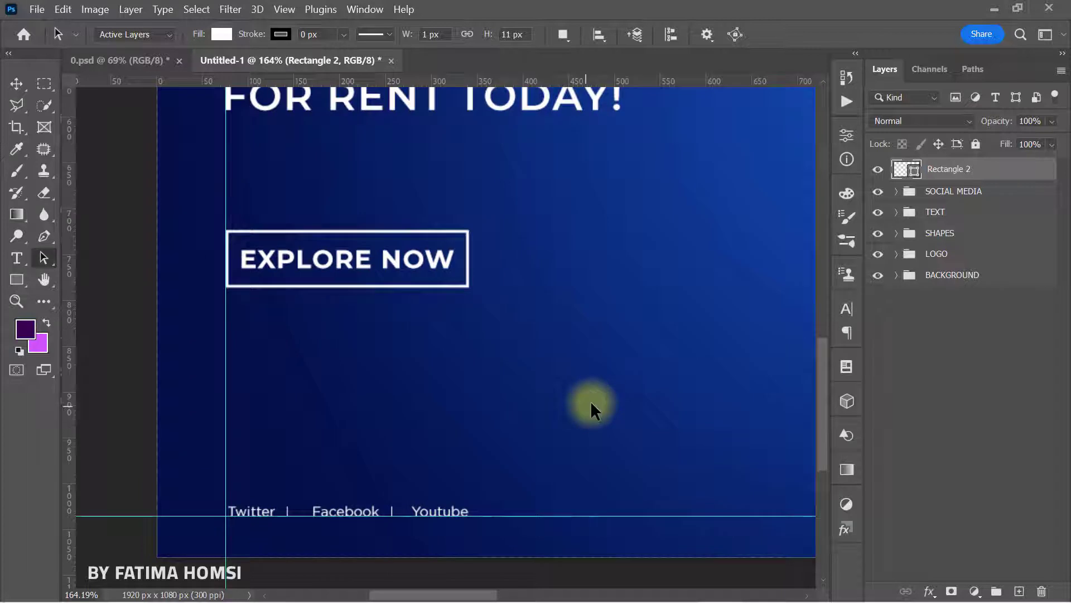
{"action": "key", "text": "ctrl+0"}
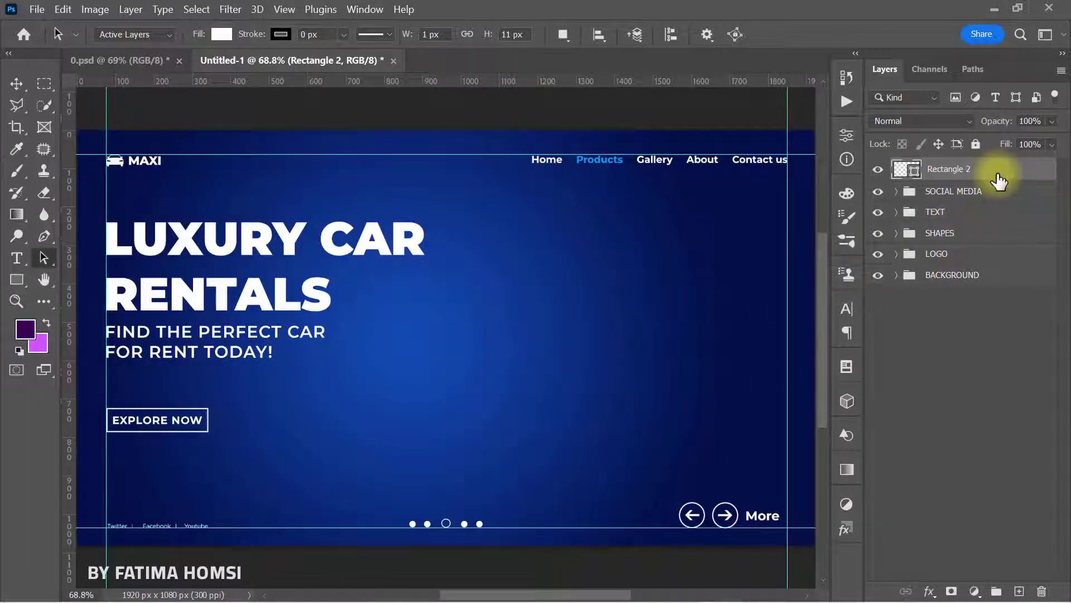
{"action": "left_click_drag", "start_coordinate": [999, 169], "coordinate": [998, 198]}
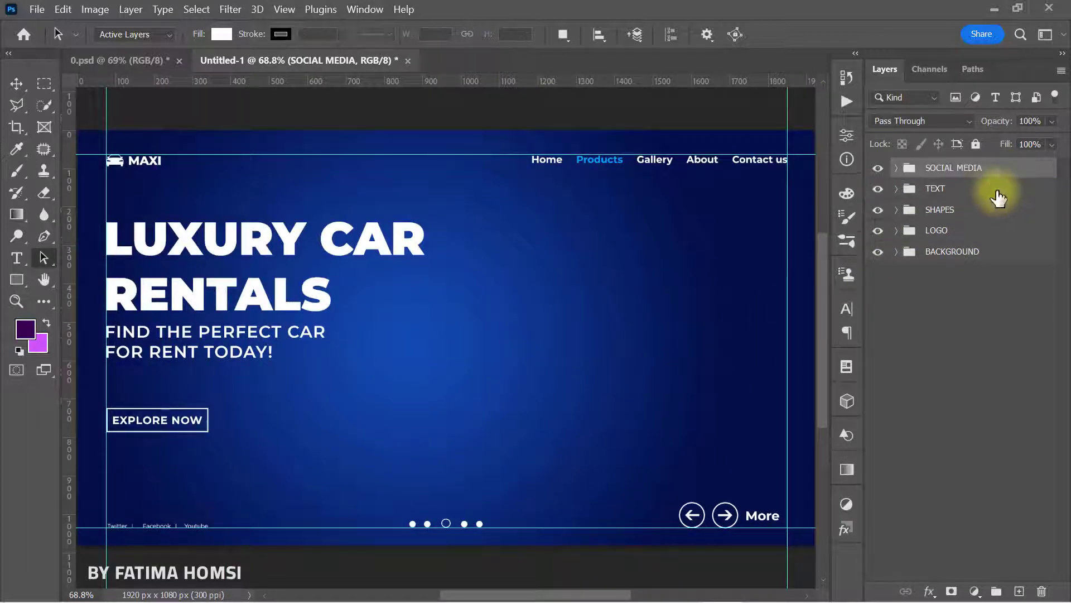
- Drag the pngwing.com(3) car image from Explorer onto the banner
{"action": "left_click", "coordinate": [994, 10]}
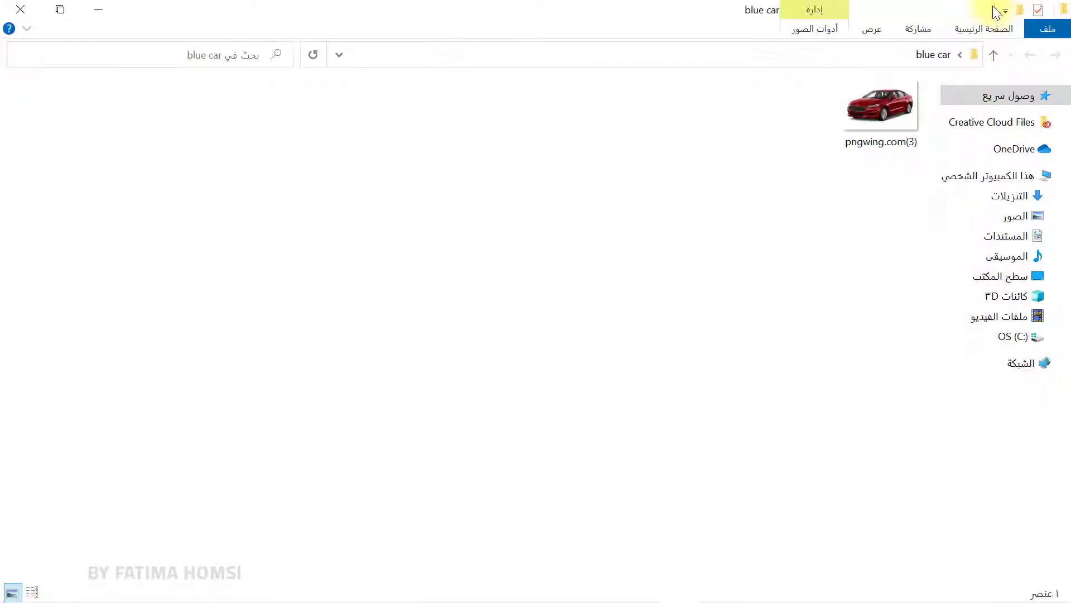
{"action": "left_click_drag", "start_coordinate": [882, 112], "coordinate": [706, 561]}
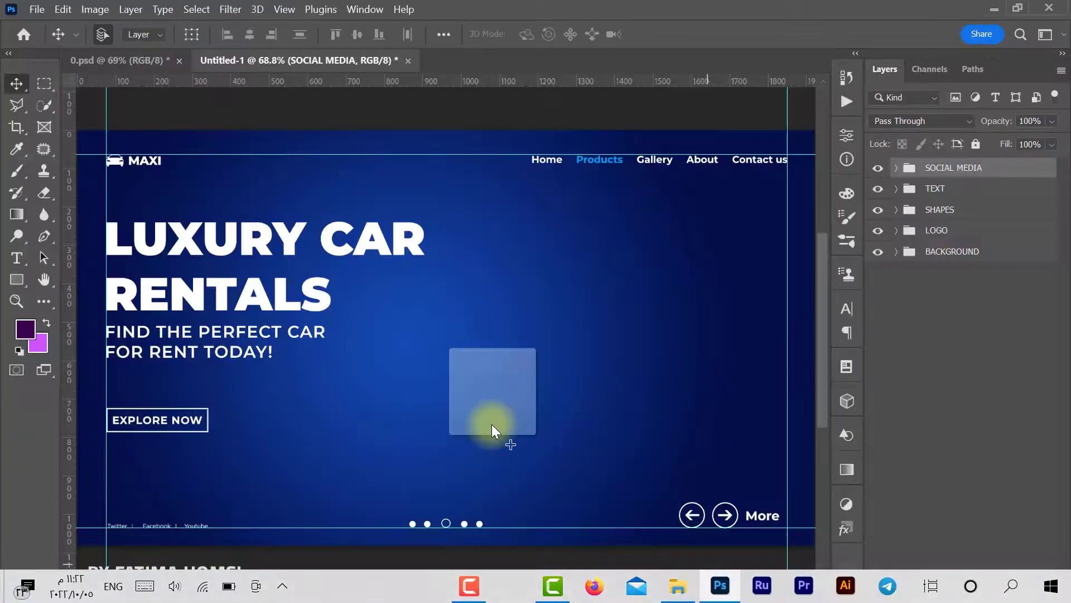
{"action": "left_click_drag", "start_coordinate": [724, 584], "coordinate": [491, 424]}
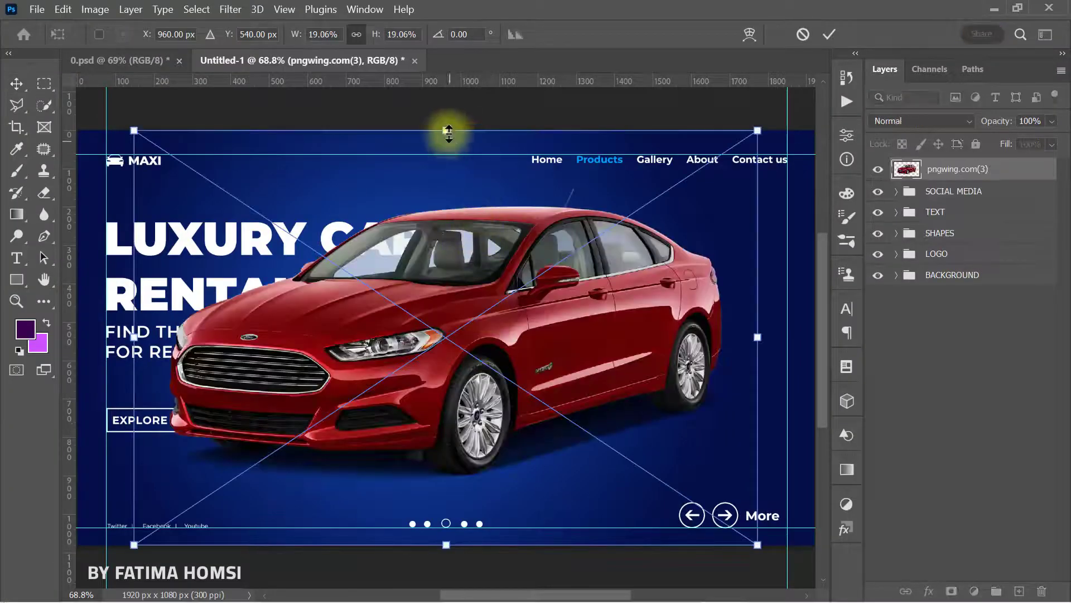
- Scale the red car to about 13 percent and set it right of the headline
{"action": "mouse_move", "coordinate": [449, 133]}
{"action": "left_mouse_down"}
{"action": "mouse_move", "coordinate": [445, 263]}
{"action": "mouse_move", "coordinate": [480, 293]}
{"action": "mouse_move", "coordinate": [500, 293]}
{"action": "left_mouse_up"}
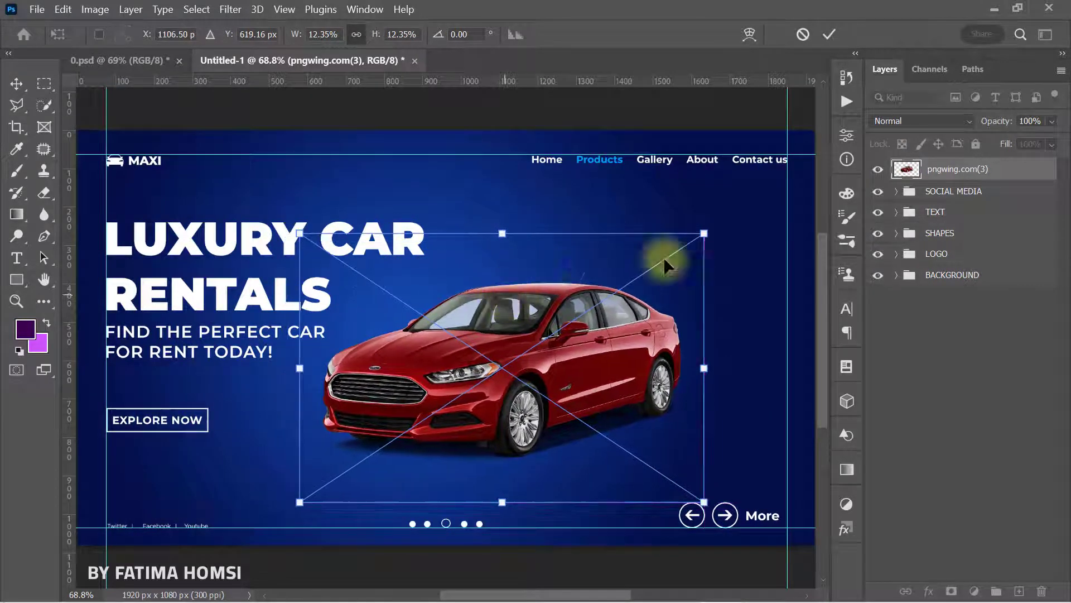
{"action": "left_click_drag", "start_coordinate": [704, 233], "coordinate": [709, 230]}
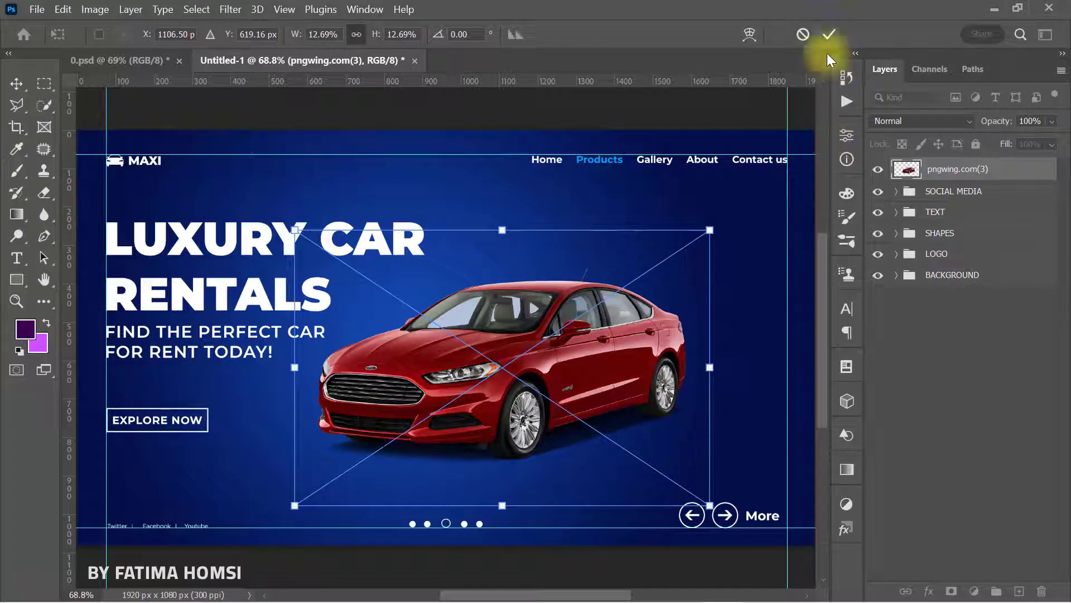
{"action": "left_click", "coordinate": [828, 33]}
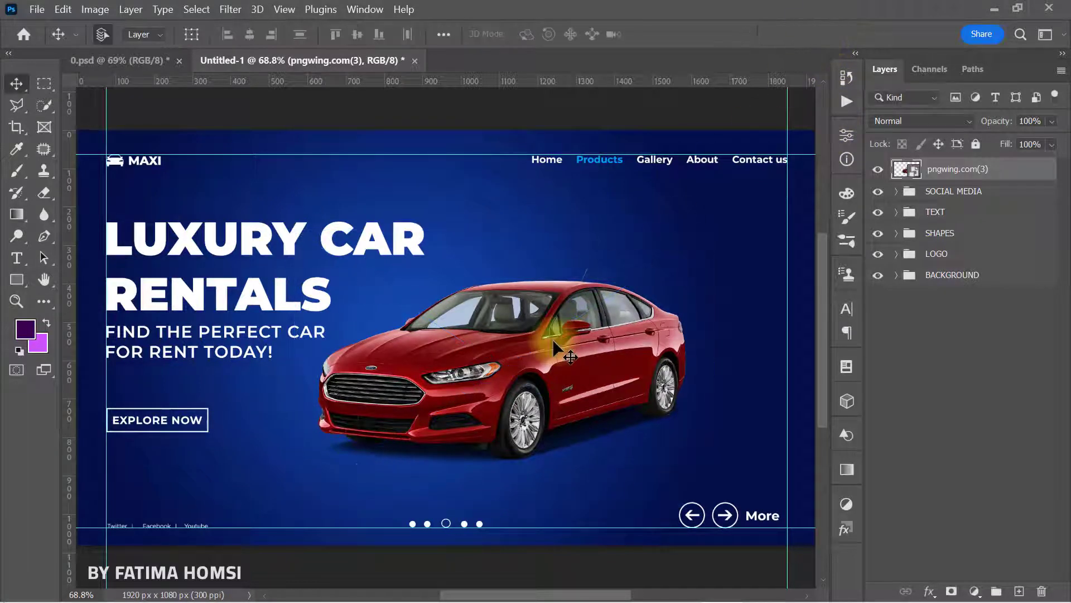
{"action": "left_click_drag", "start_coordinate": [530, 360], "coordinate": [510, 362]}
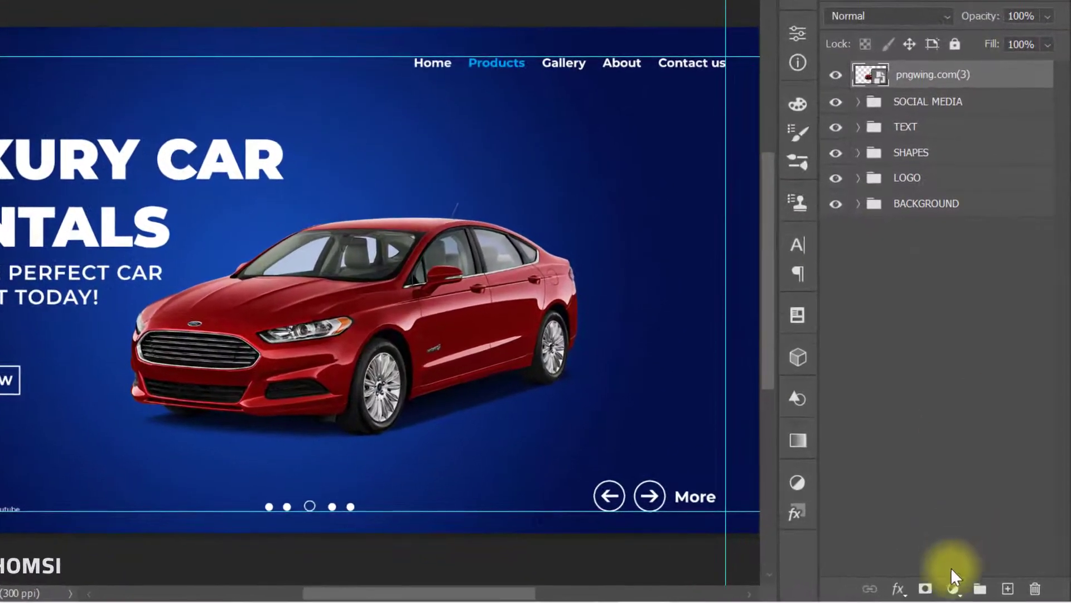
- Add a Hue/Saturation adjustment clipped to the pngwing.com(3) car layer with Hue -141
{"action": "left_click", "coordinate": [952, 589]}
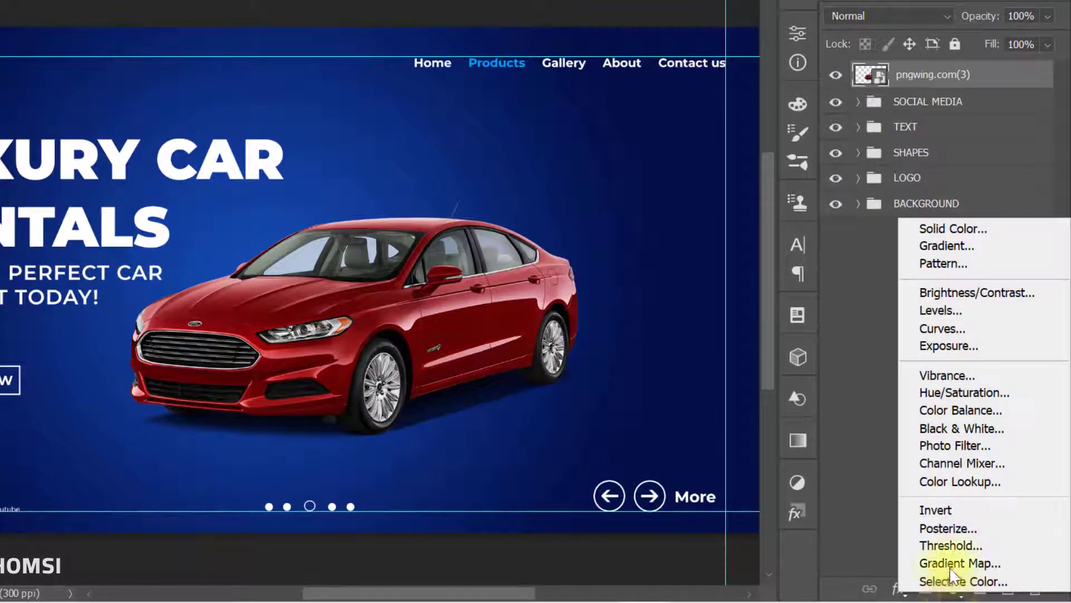
{"action": "left_click", "coordinate": [969, 394]}
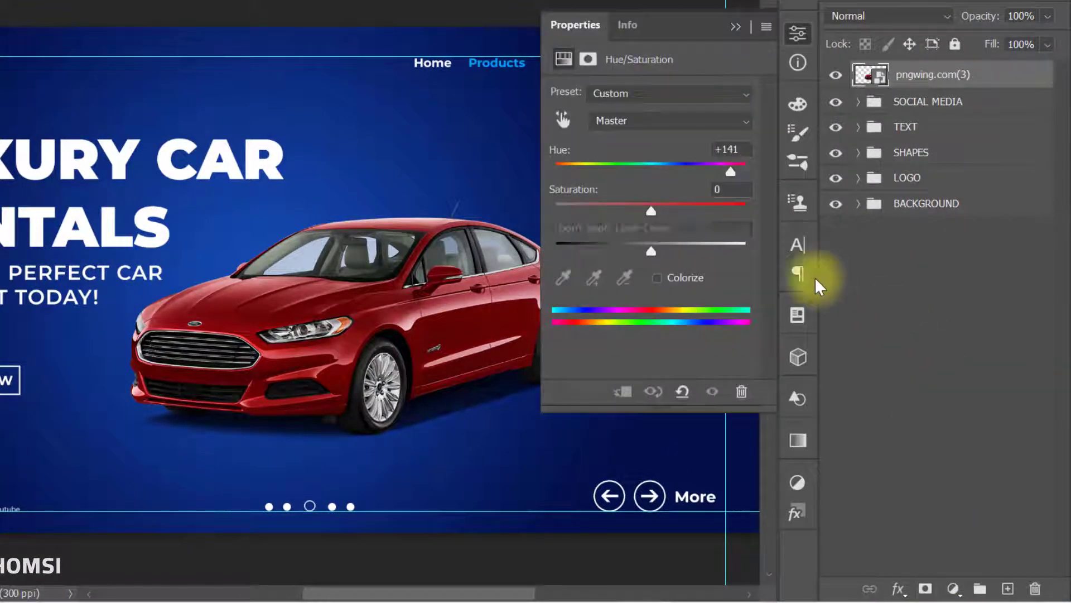
{"action": "left_click", "coordinate": [624, 392]}
{"action": "left_click", "coordinate": [717, 149]}
{"action": "type", "text": "-141"}
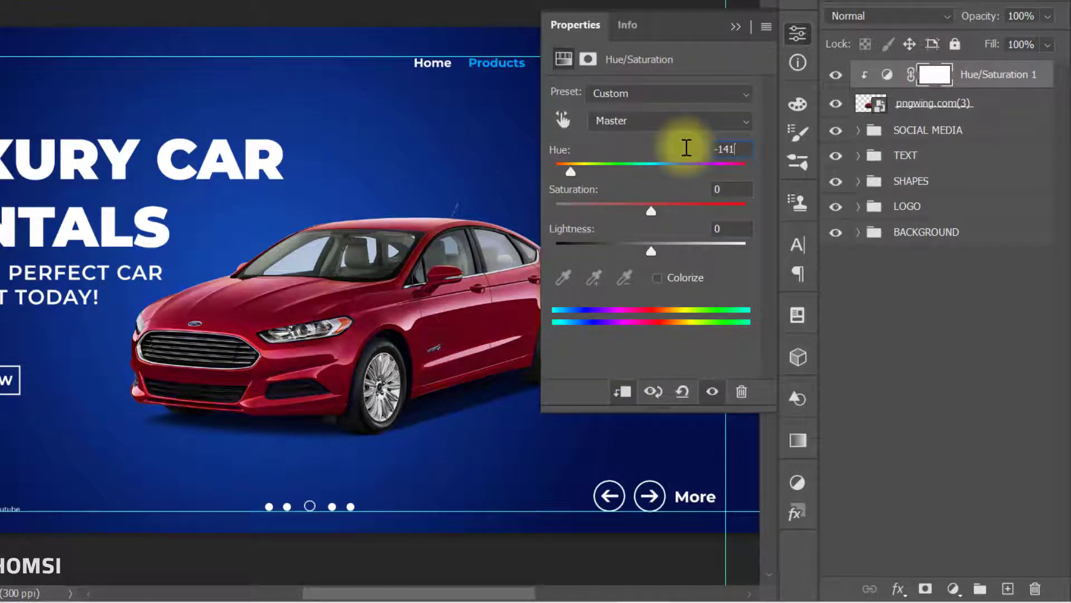
{"action": "key", "text": "Tab"}
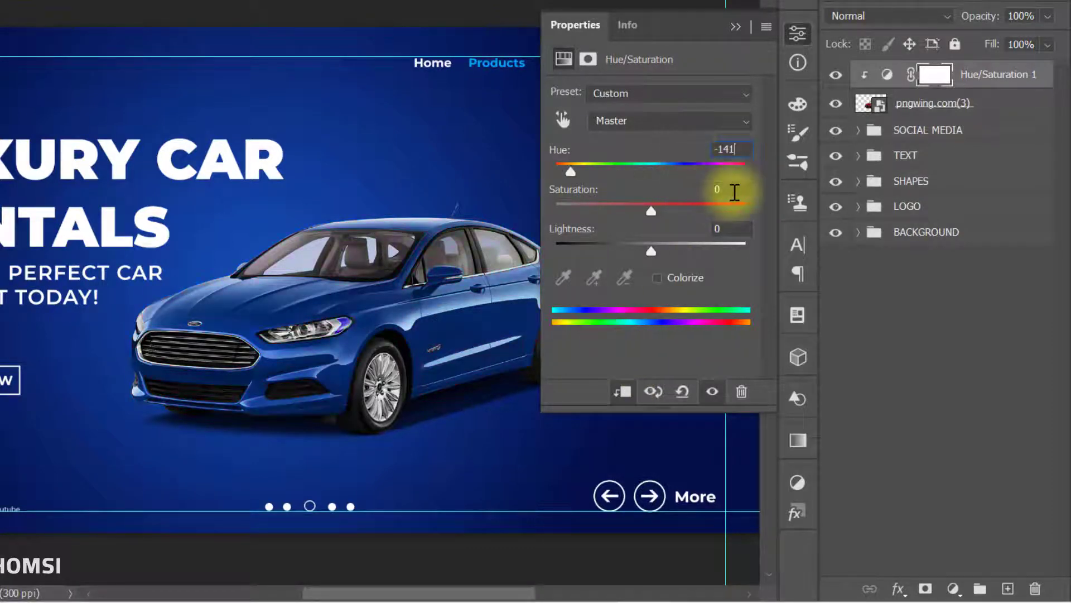
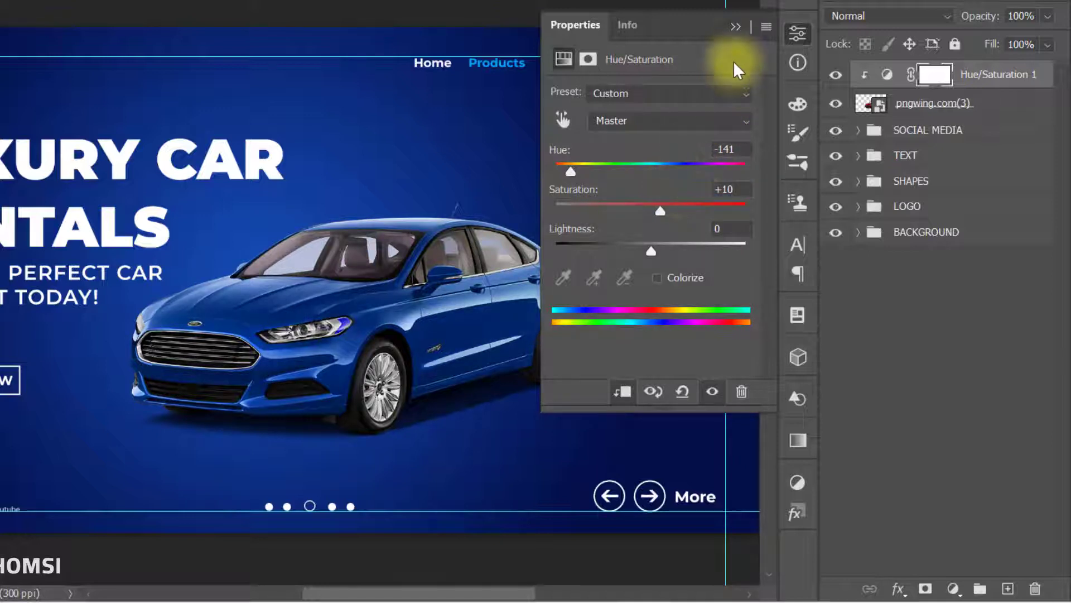
- Add a Color Balance adjustment clipped to the car layer, pushing Midtones Blue to +30
{"action": "left_click", "coordinate": [736, 27]}
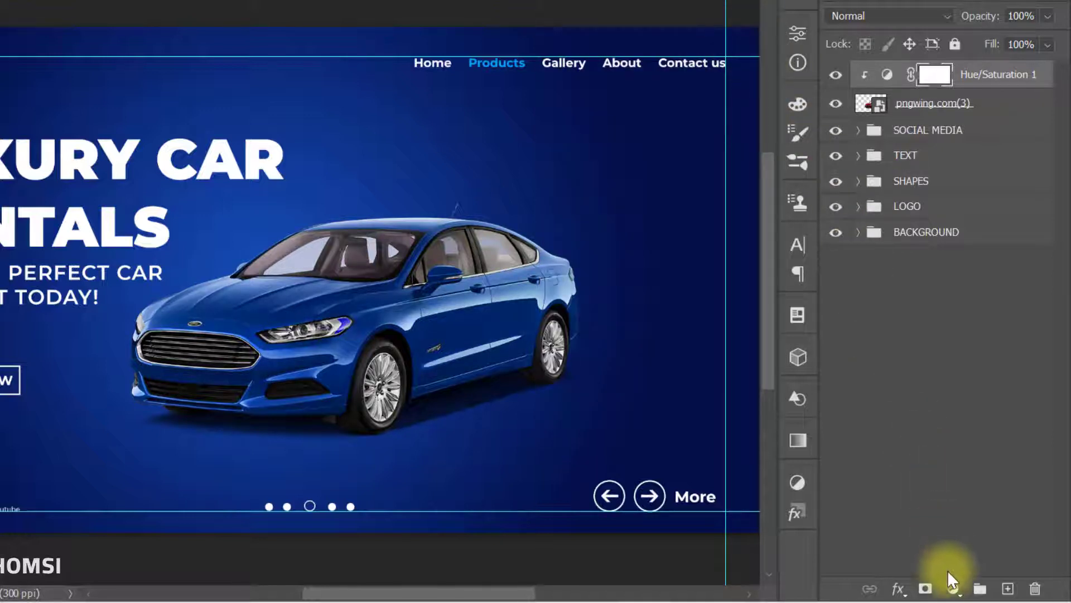
{"action": "left_click", "coordinate": [952, 589]}
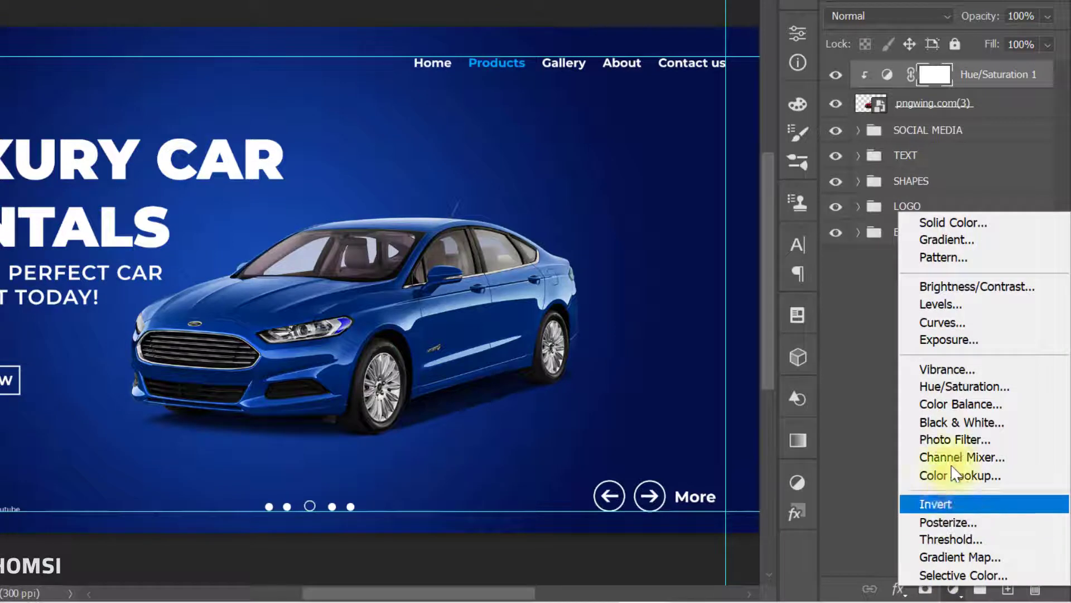
{"action": "left_click", "coordinate": [956, 405]}
{"action": "left_click", "coordinate": [621, 392]}
{"action": "type", "text": "30"}
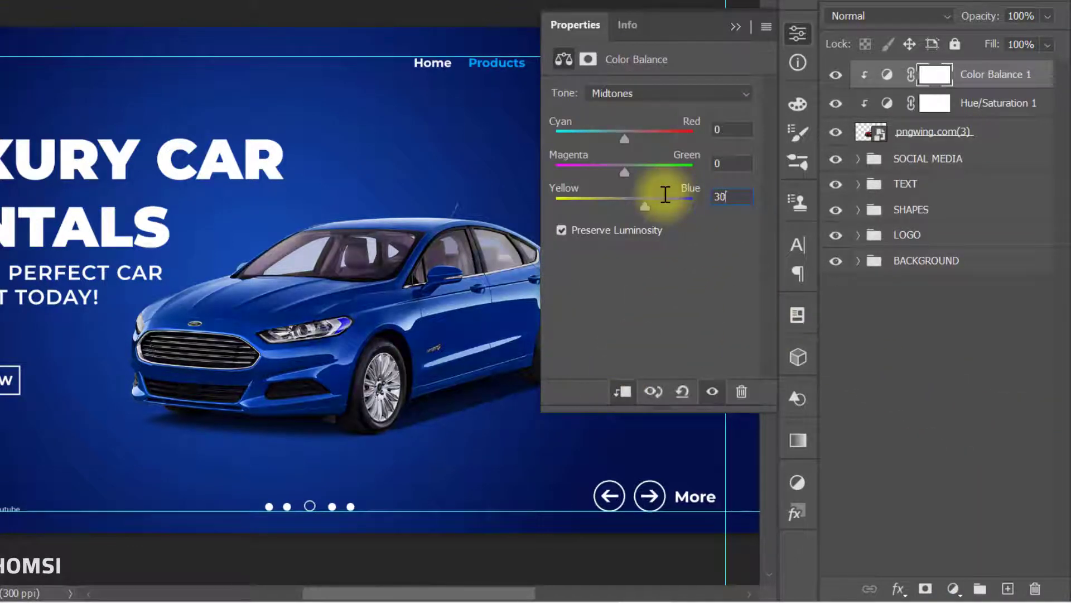
{"action": "left_click", "coordinate": [736, 27]}
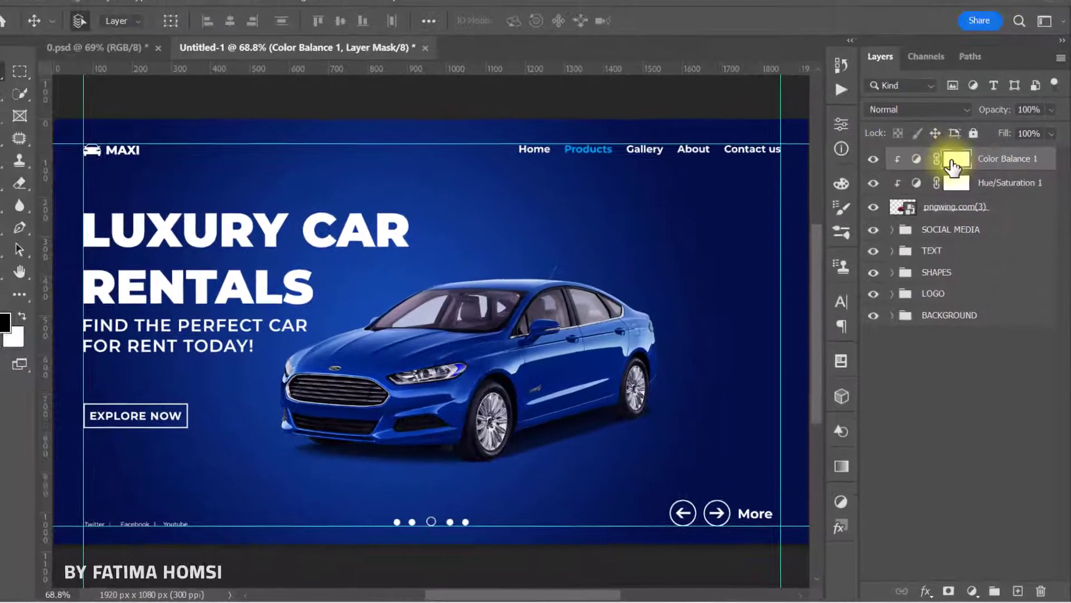
- Mask the car windows from the colour balance with an 87 px near-black brush at half opacity
{"action": "left_click", "coordinate": [24, 173]}
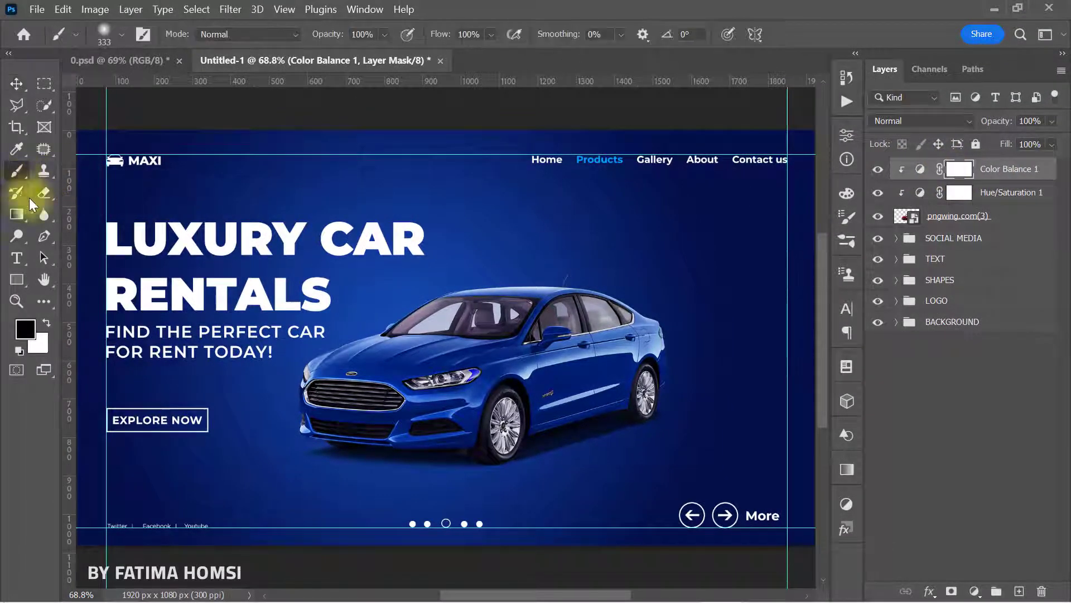
{"action": "left_click", "coordinate": [25, 329]}
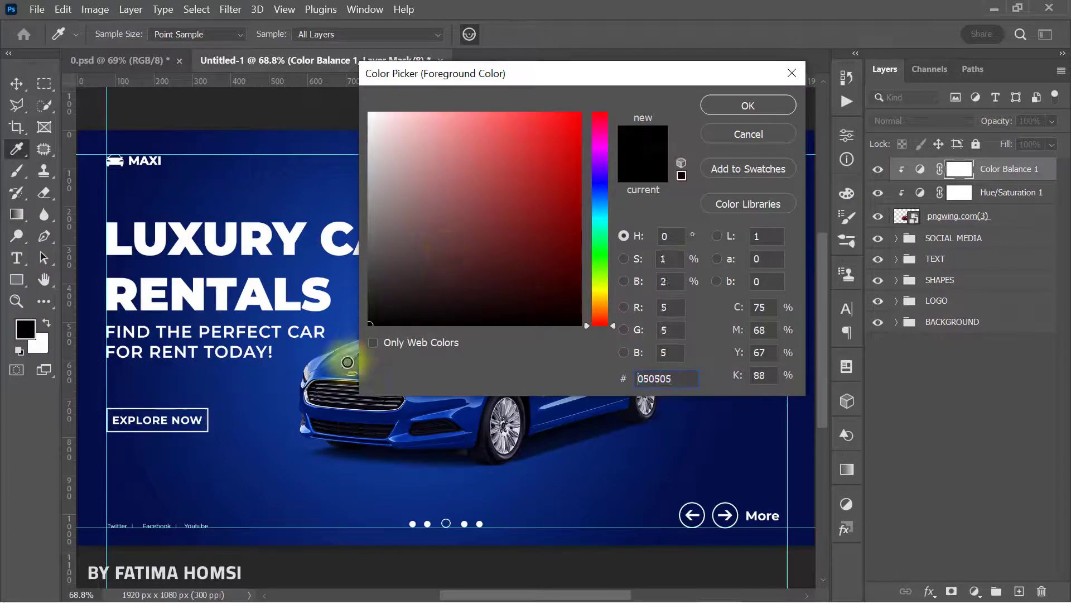
{"action": "left_click", "coordinate": [744, 111]}
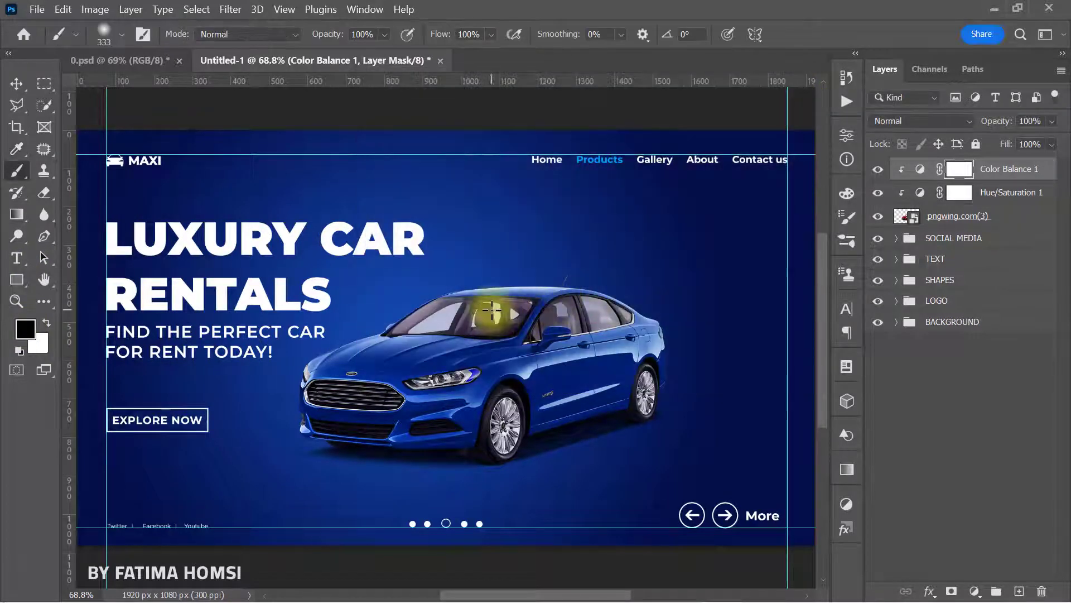
{"action": "left_click_drag", "start_coordinate": [491, 310], "coordinate": [471, 311]}
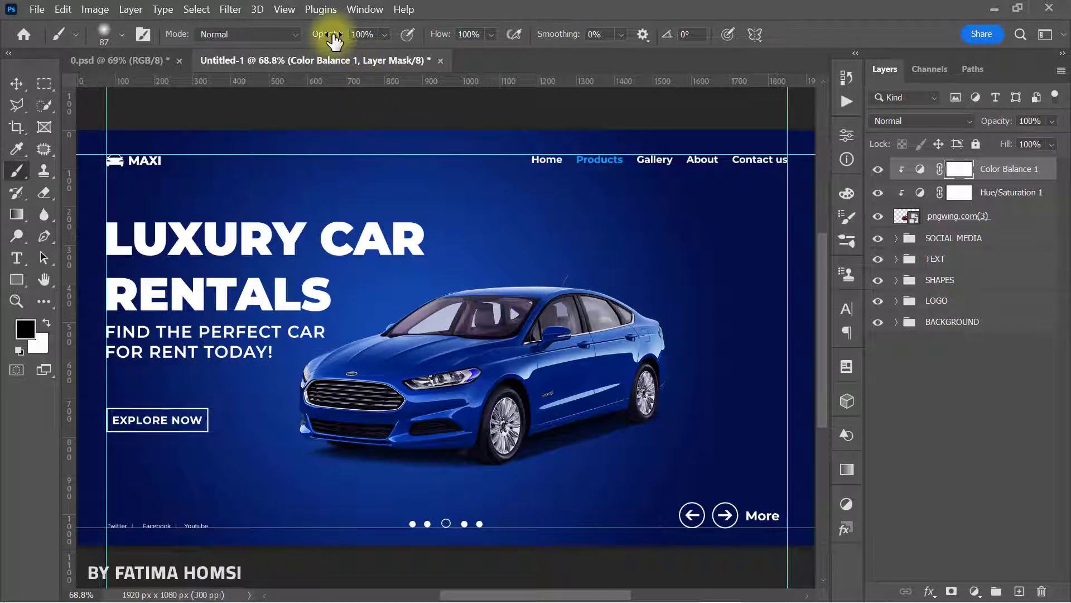
{"action": "left_click_drag", "start_coordinate": [335, 35], "coordinate": [308, 35]}
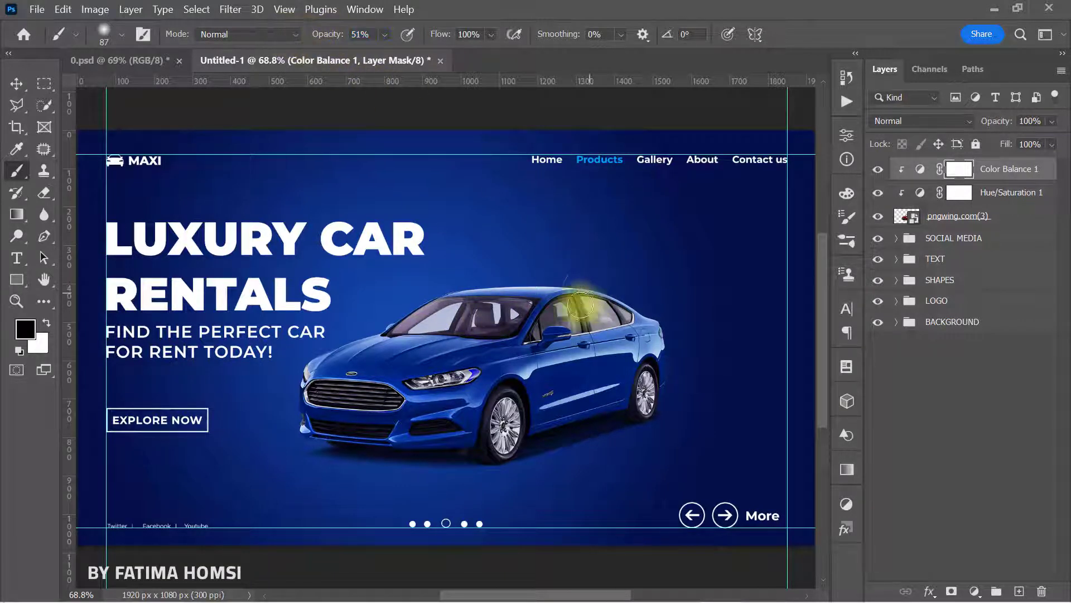
{"action": "mouse_move", "coordinate": [580, 304]}
{"action": "left_mouse_down"}
{"action": "mouse_move", "coordinate": [512, 315]}
{"action": "mouse_move", "coordinate": [610, 311]}
{"action": "left_mouse_up"}
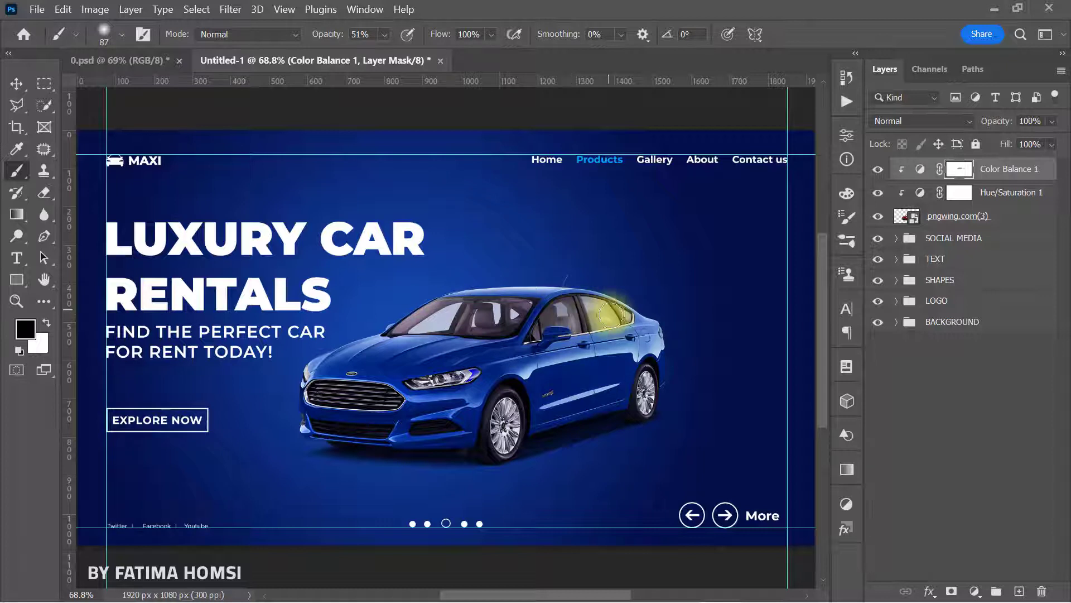
{"action": "left_click", "coordinate": [1009, 223], "text": "shift"}
- Group the car and its adjustment layers as 'image' and add a new empty layer
{"action": "key", "text": "ctrl+g"}
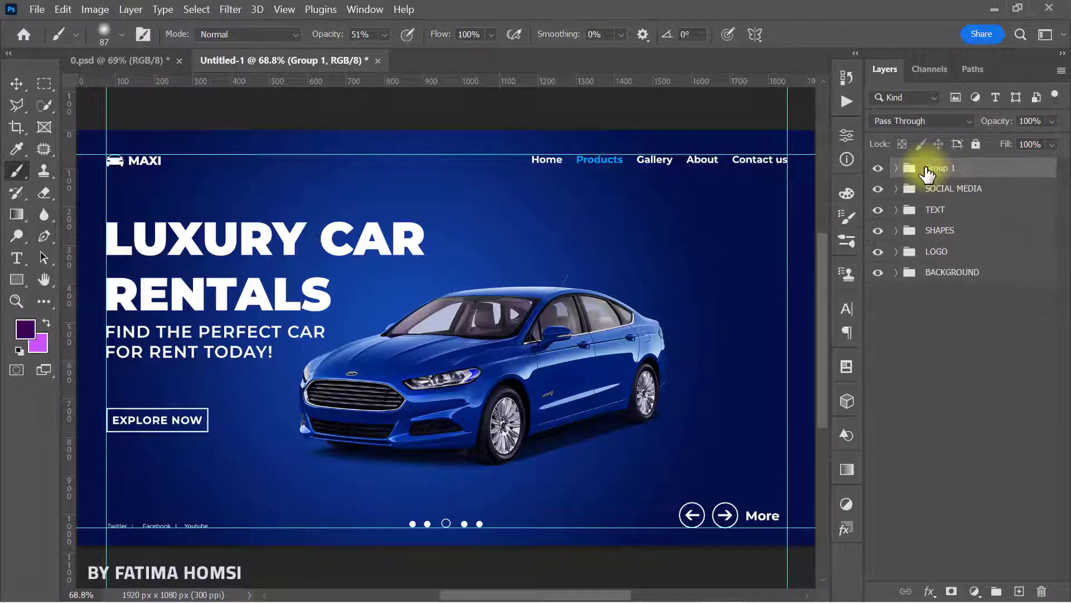
{"action": "double_click", "coordinate": [929, 168]}
{"action": "type", "text": "image"}
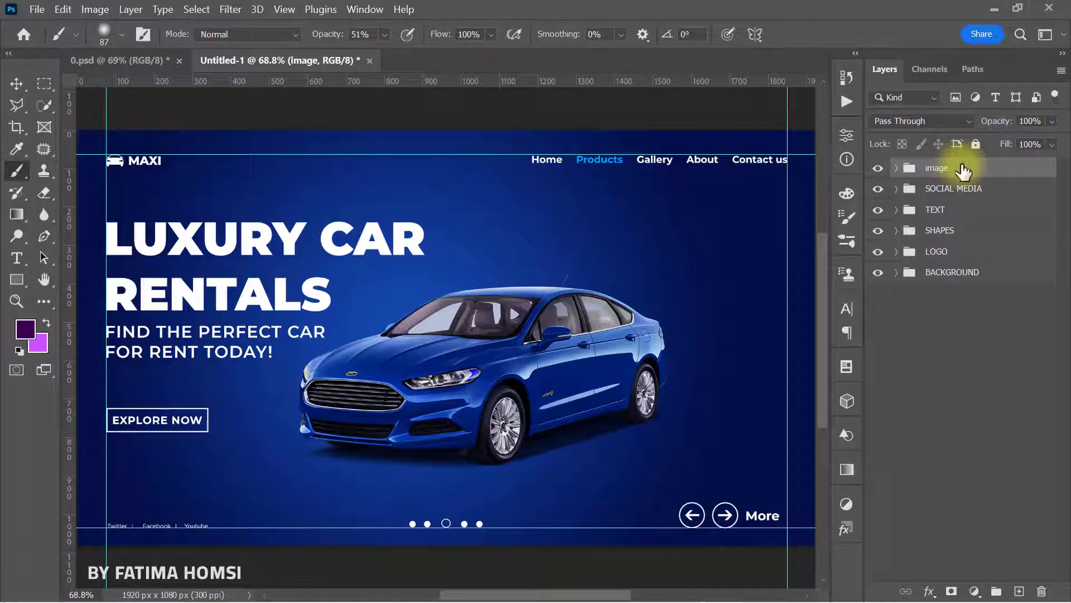
{"action": "left_click", "coordinate": [1019, 591]}
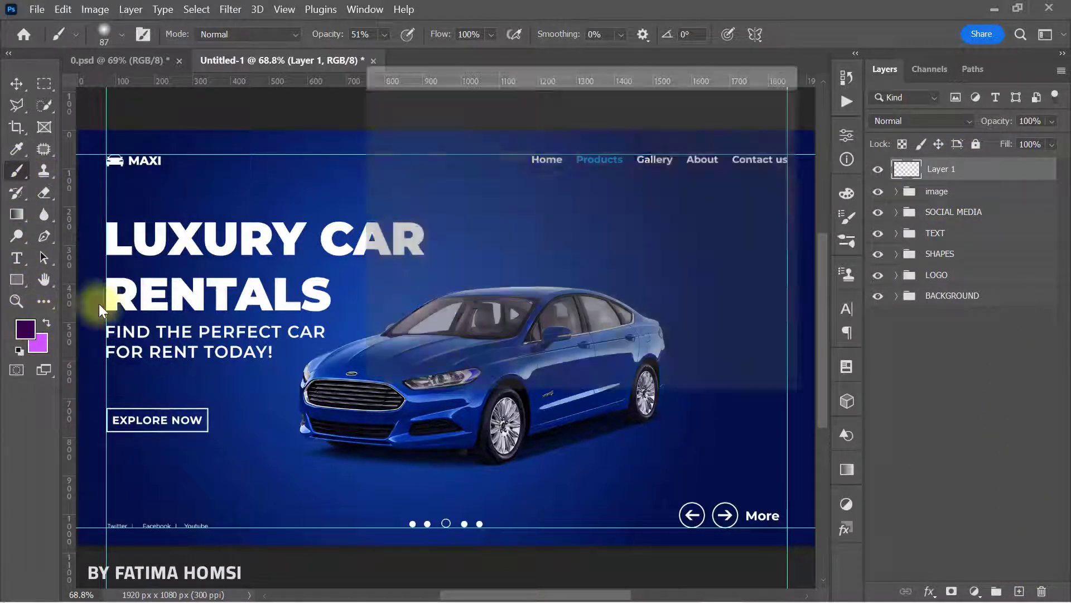
- Paint white light across the headlight with a 62 px brush at full opacity
{"action": "left_click", "coordinate": [25, 329]}
{"action": "left_click_drag", "start_coordinate": [510, 167], "coordinate": [322, 78]}
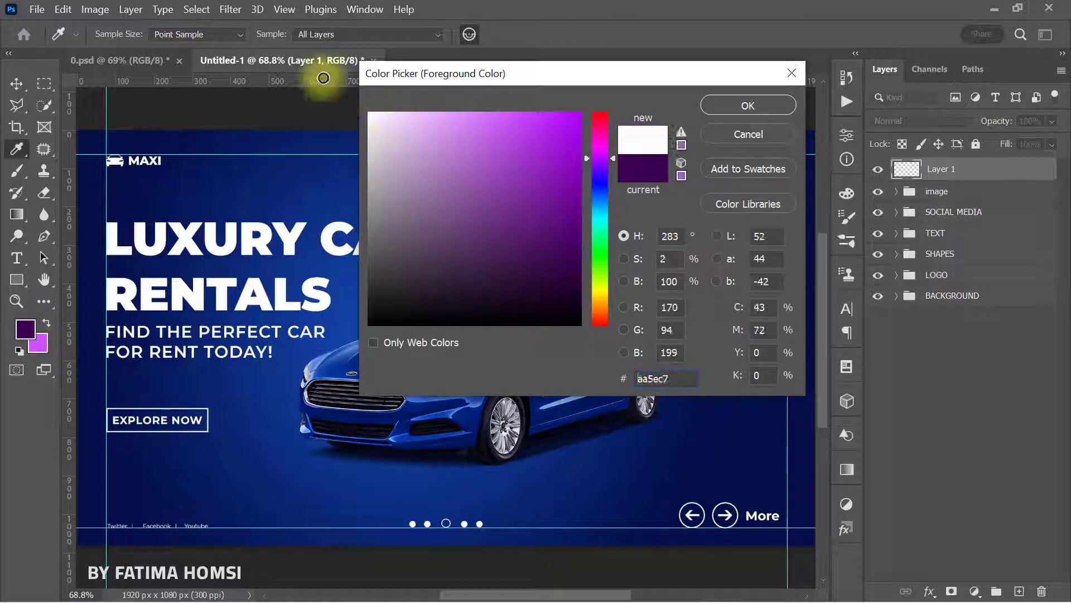
{"action": "left_click", "coordinate": [784, 106]}
{"action": "key", "text": "b"}
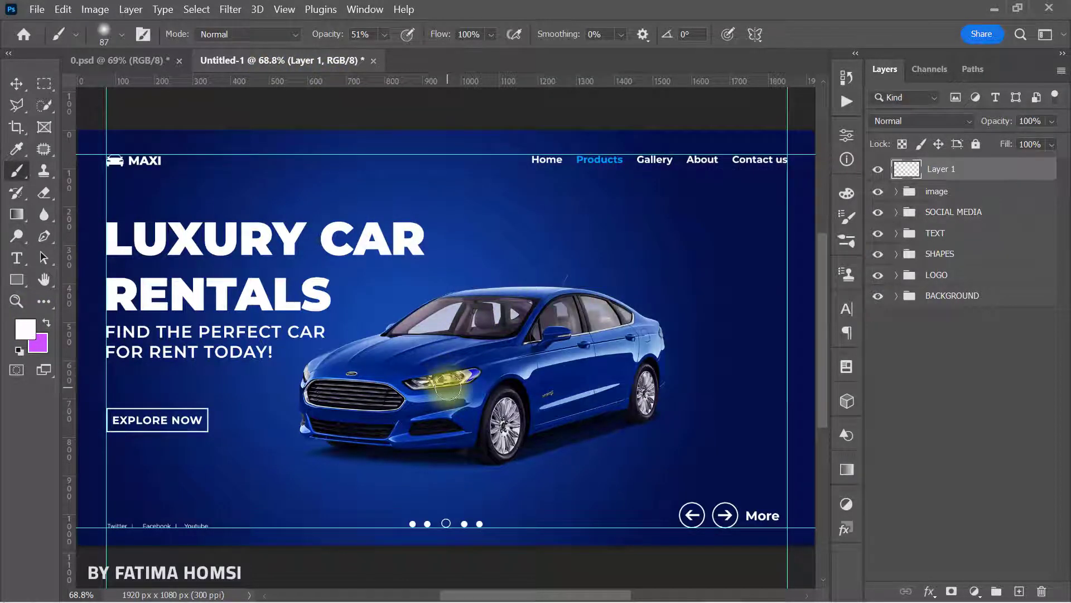
{"action": "right_click", "coordinate": [448, 387], "text": "alt"}
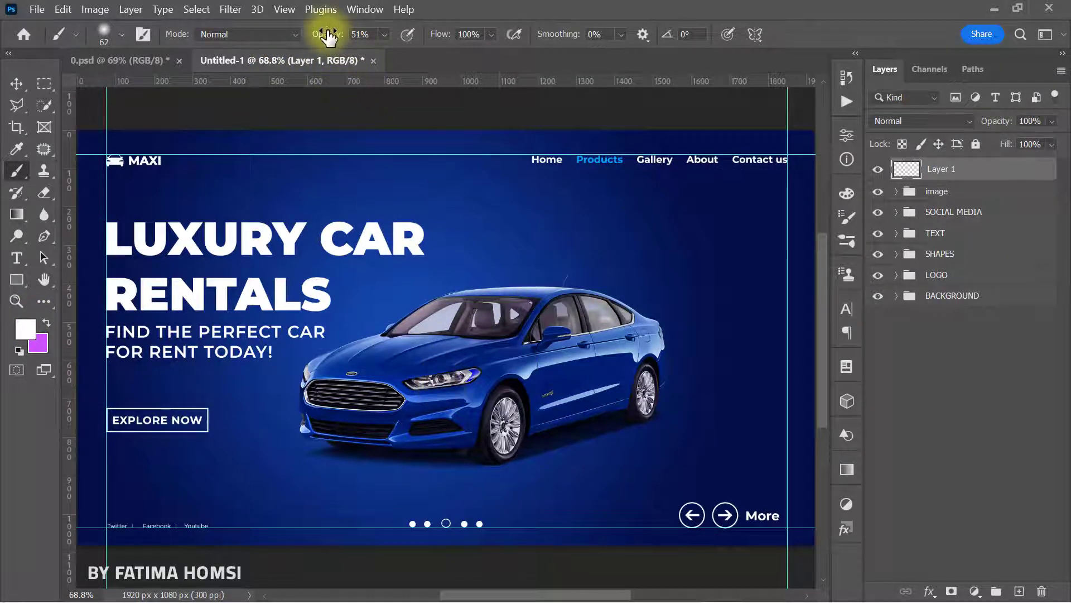
{"action": "left_click_drag", "start_coordinate": [329, 38], "coordinate": [454, 20]}
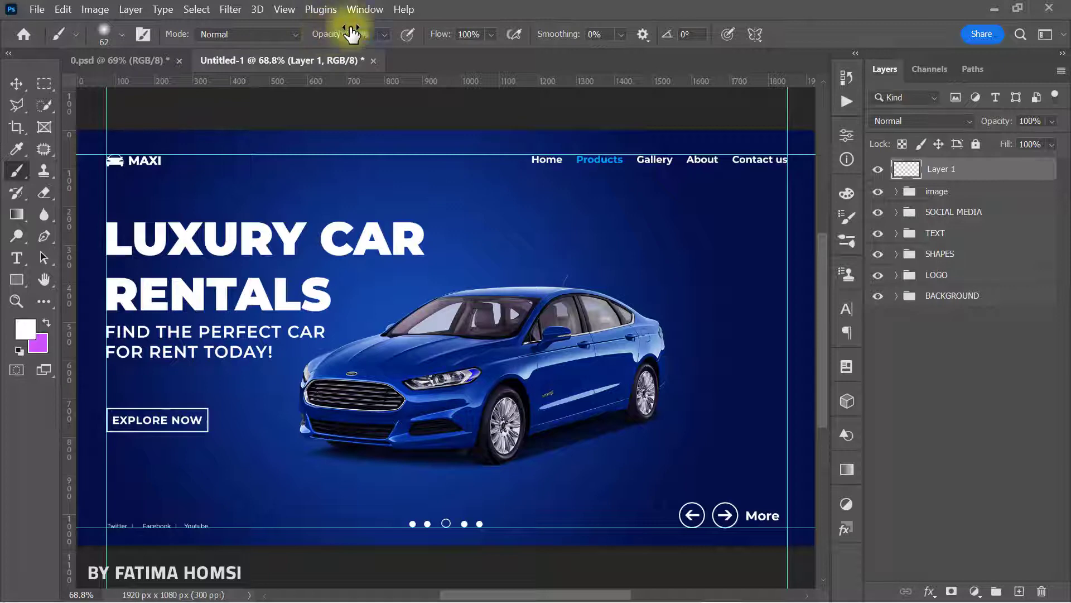
{"action": "scroll", "coordinate": [458, 375], "scroll_direction": "up", "scroll_amount": 2, "text": "alt"}
{"action": "scroll", "coordinate": [458, 375], "scroll_direction": "up", "scroll_amount": 2, "text": "alt"}
{"action": "scroll", "coordinate": [463, 377], "scroll_direction": "up", "scroll_amount": 2, "text": "alt"}
{"action": "right_click", "coordinate": [468, 378], "text": "alt"}
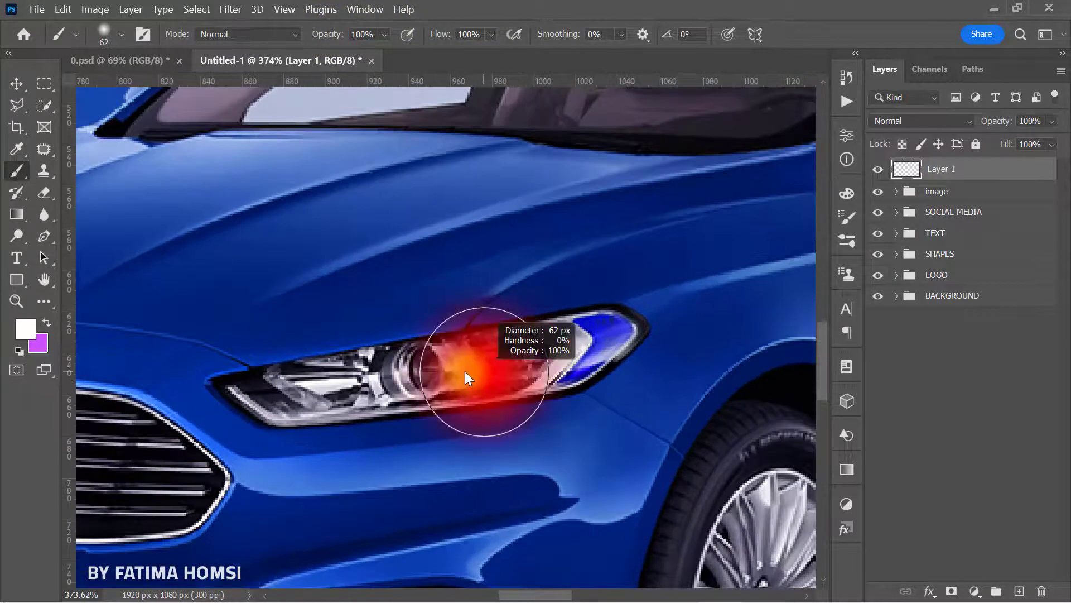
{"action": "mouse_move", "coordinate": [478, 359]}
{"action": "left_mouse_down"}
{"action": "mouse_move", "coordinate": [526, 361]}
{"action": "mouse_move", "coordinate": [337, 375]}
{"action": "left_mouse_up"}
{"action": "scroll", "coordinate": [445, 388], "scroll_direction": "down", "scroll_amount": 3, "text": "alt"}
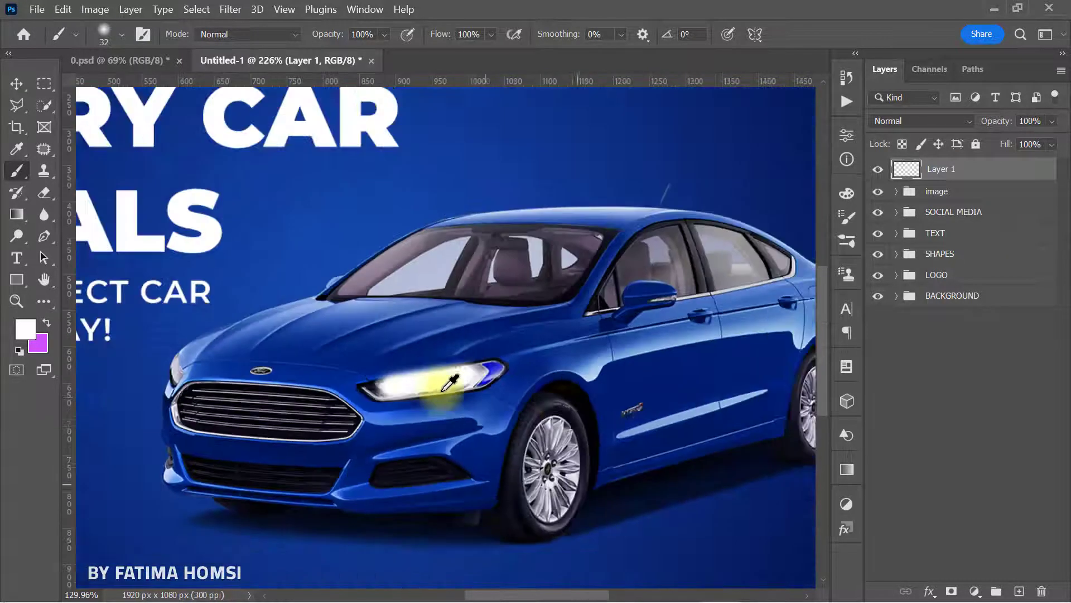
{"action": "left_click_drag", "start_coordinate": [561, 406], "coordinate": [453, 306]}
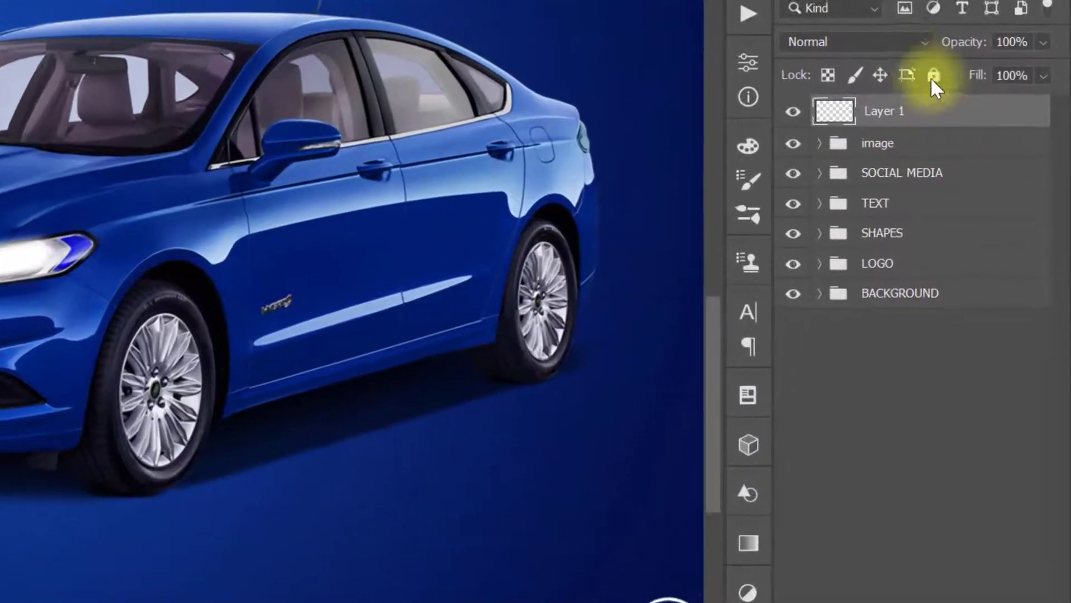
- Set the headlight glow layer to Screen blend mode at 60% opacity
{"action": "left_click", "coordinate": [883, 40]}
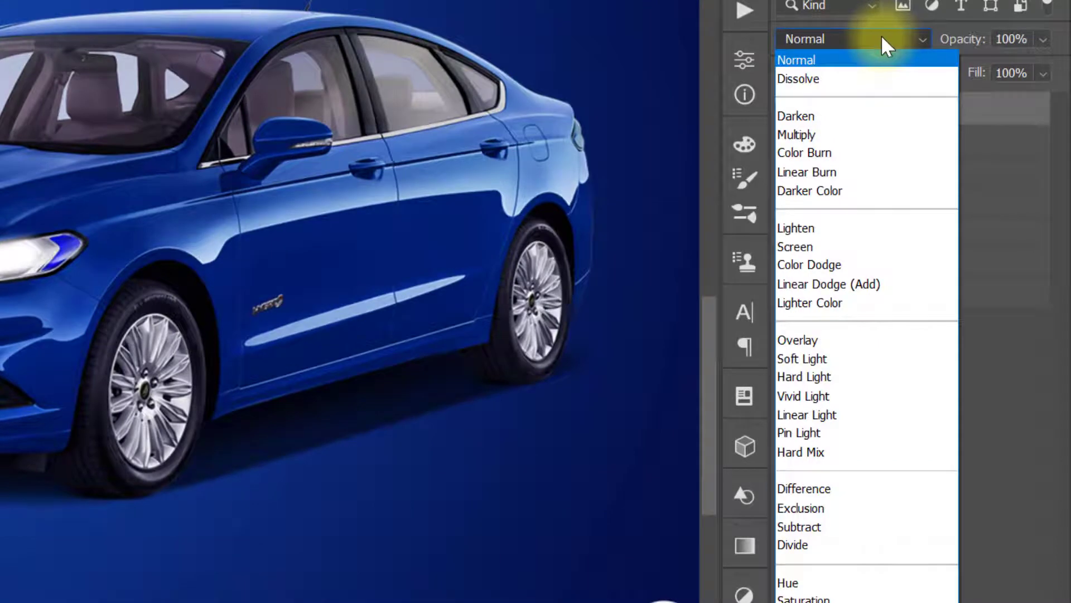
{"action": "left_click", "coordinate": [857, 246]}
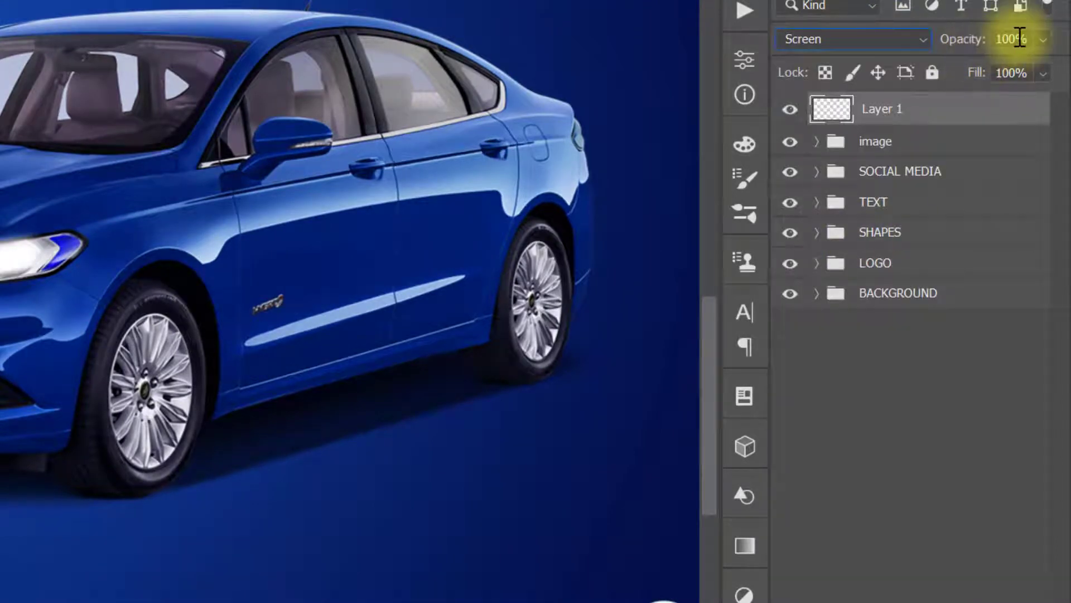
{"action": "type", "text": "60"}
{"action": "key", "text": "Return"}
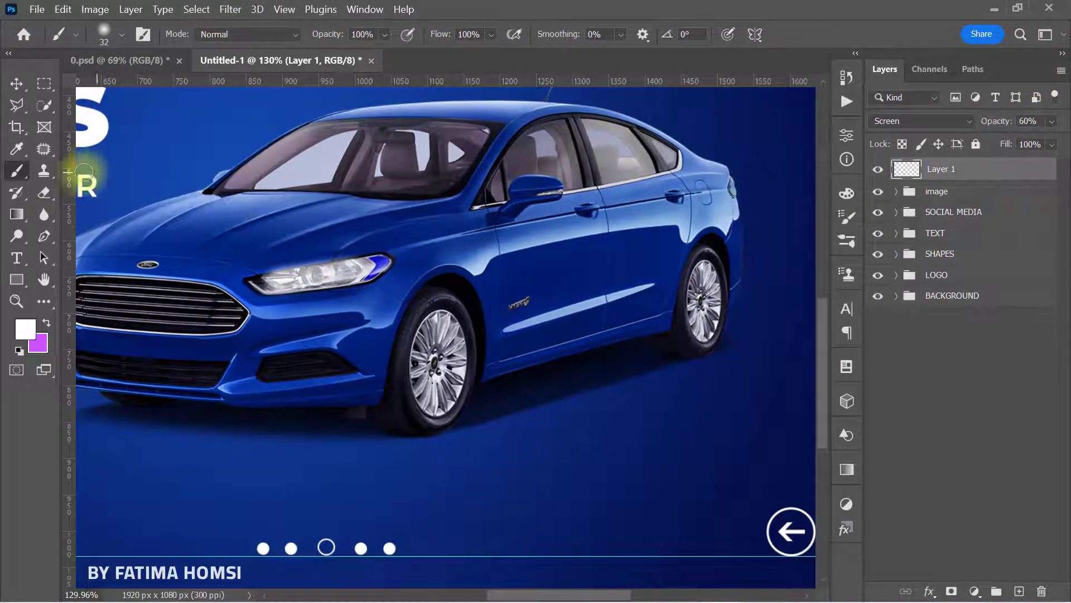
- Outline a beam-shaped Polygonal Lasso selection from the headlight toward the lower left
{"action": "left_click", "coordinate": [16, 107]}
{"action": "left_click", "coordinate": [69, 120]}
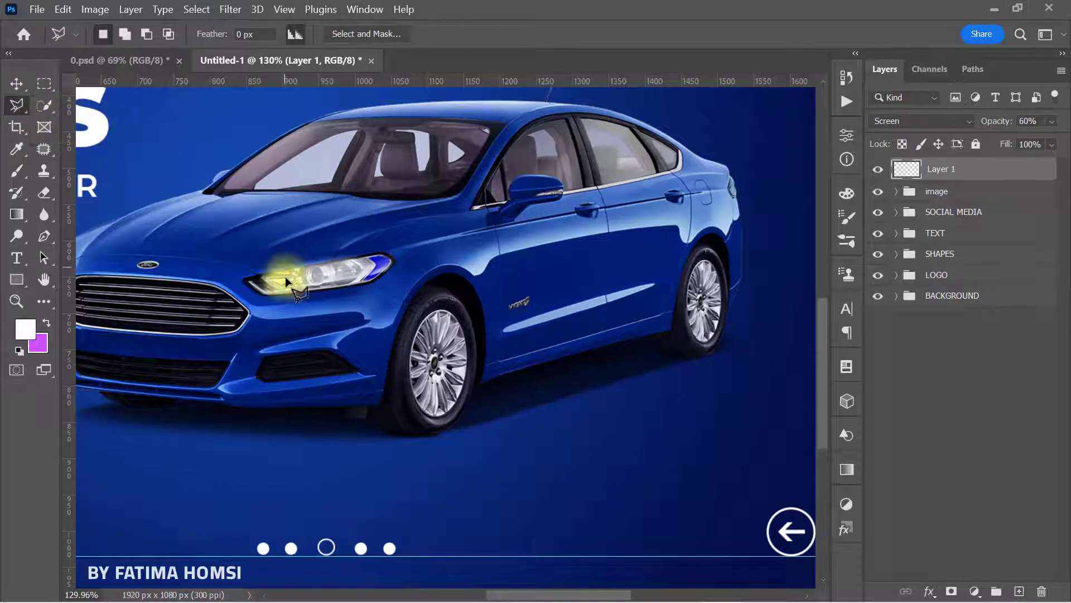
{"action": "scroll", "coordinate": [283, 296], "scroll_direction": "down", "scroll_amount": 1}
{"action": "mouse_move", "coordinate": [290, 296]}
{"action": "left_mouse_down"}
{"action": "mouse_move", "coordinate": [437, 306]}
{"action": "mouse_move", "coordinate": [462, 340]}
{"action": "left_mouse_up"}
{"action": "scroll", "coordinate": [434, 301], "scroll_direction": "down", "scroll_amount": 2}
{"action": "scroll", "coordinate": [433, 298], "scroll_direction": "down", "scroll_amount": 3}
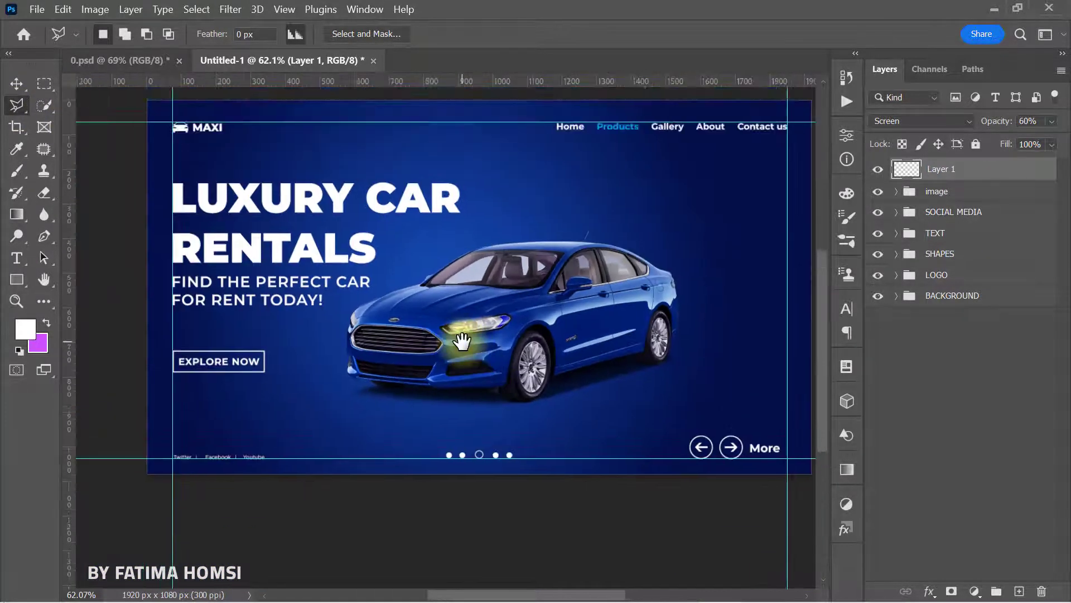
{"action": "left_click", "coordinate": [502, 320]}
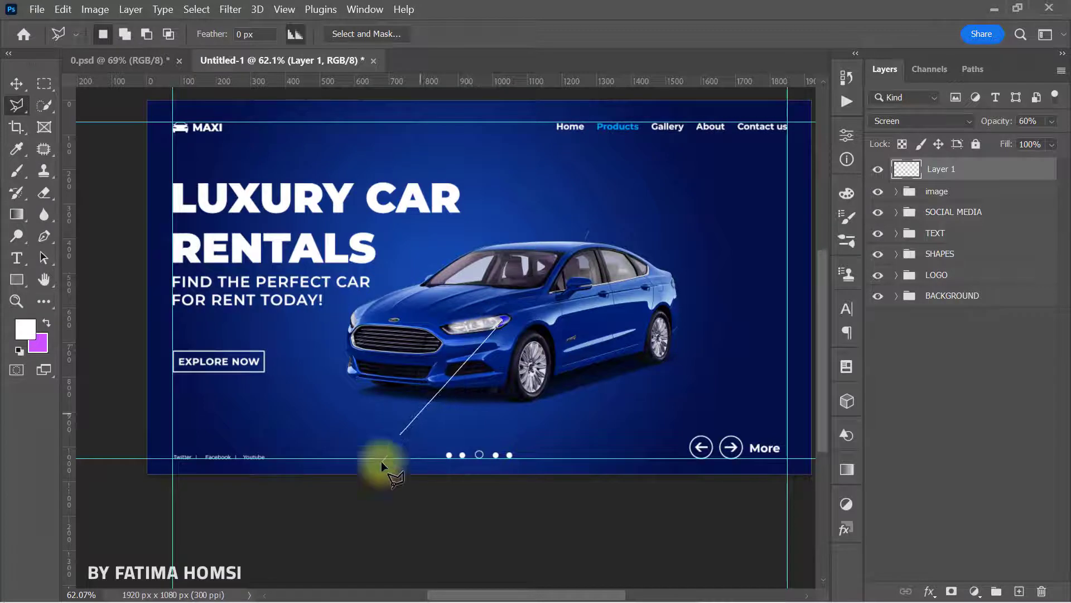
{"action": "left_click", "coordinate": [225, 496]}
{"action": "left_click", "coordinate": [193, 472]}
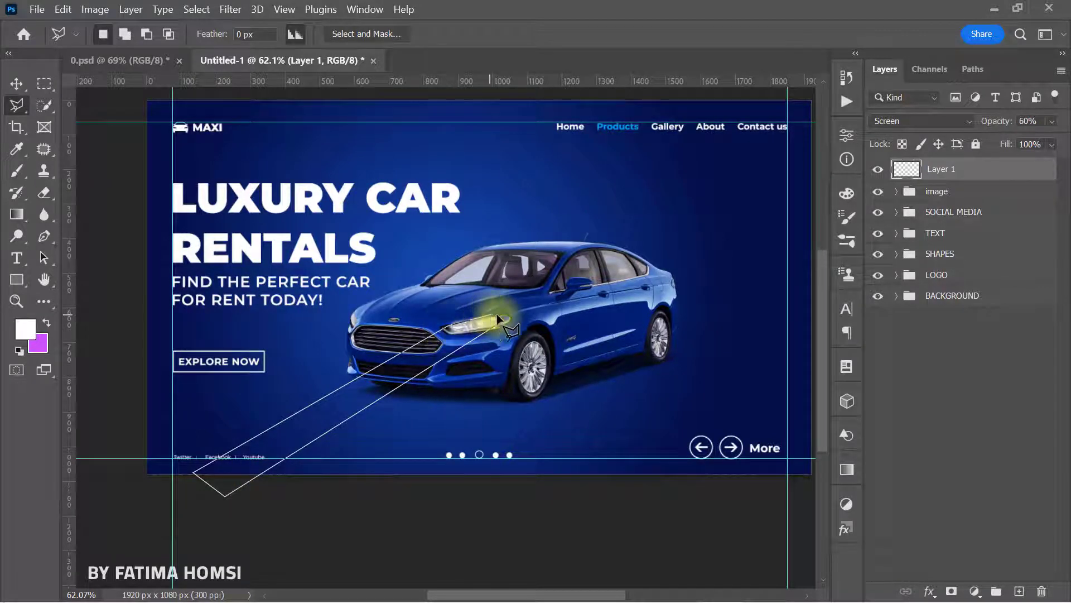
{"action": "left_click", "coordinate": [502, 322]}
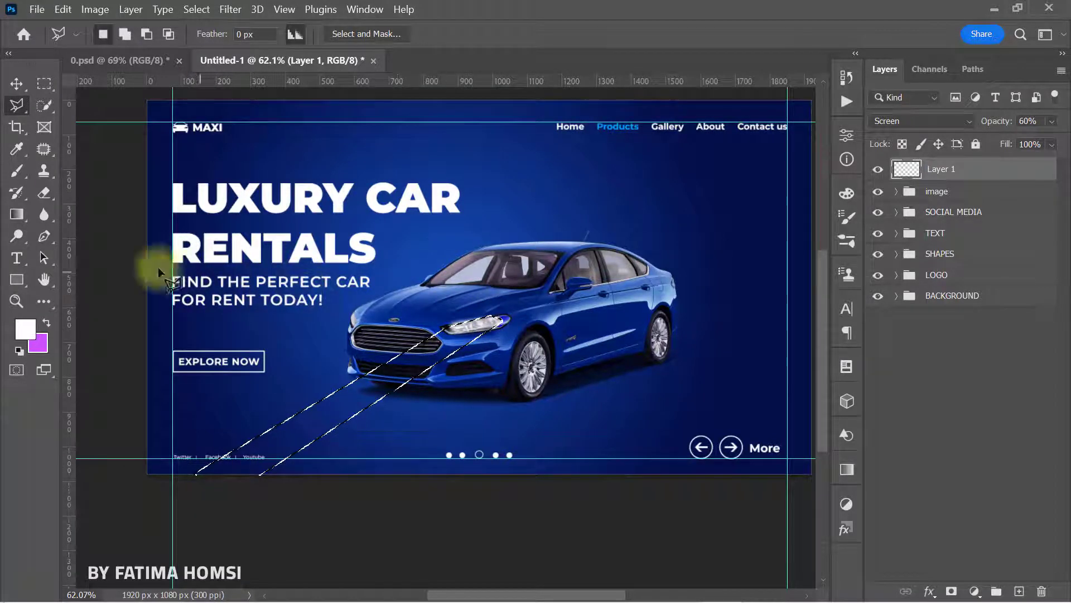
- Fill the beam with a white-to-transparent gradient from the headlight outward, then deselect
{"action": "left_click", "coordinate": [12, 215]}
{"action": "left_click", "coordinate": [123, 33]}
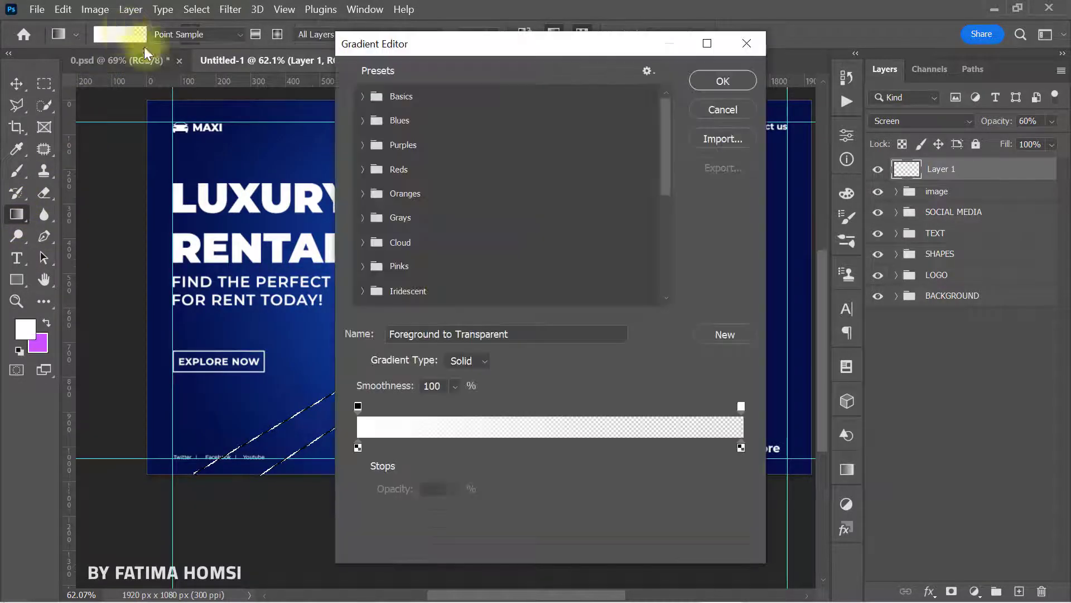
{"action": "left_click", "coordinate": [363, 96]}
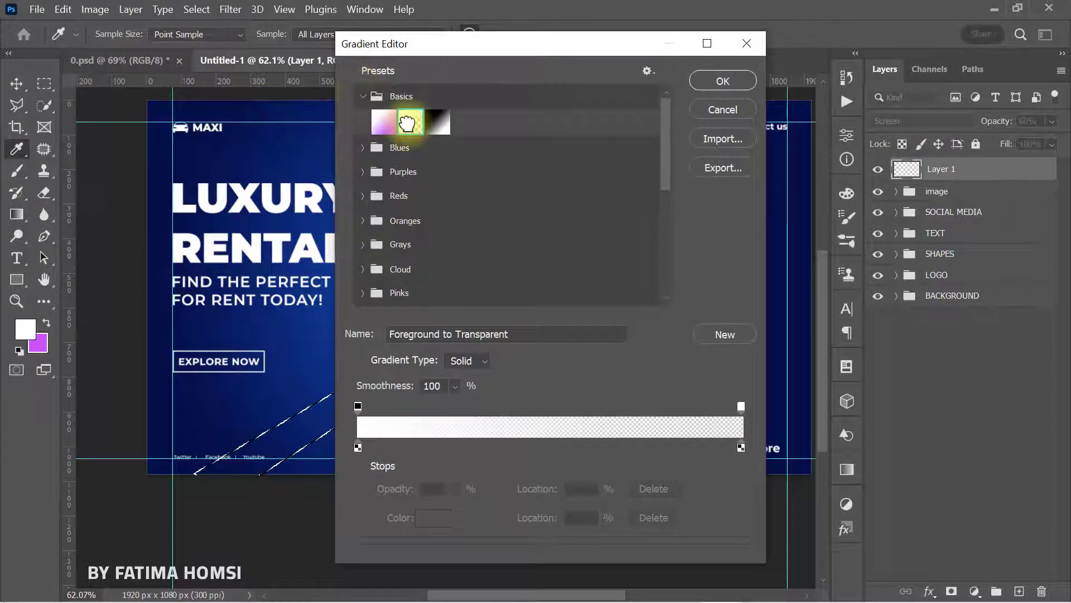
{"action": "left_click", "coordinate": [357, 446]}
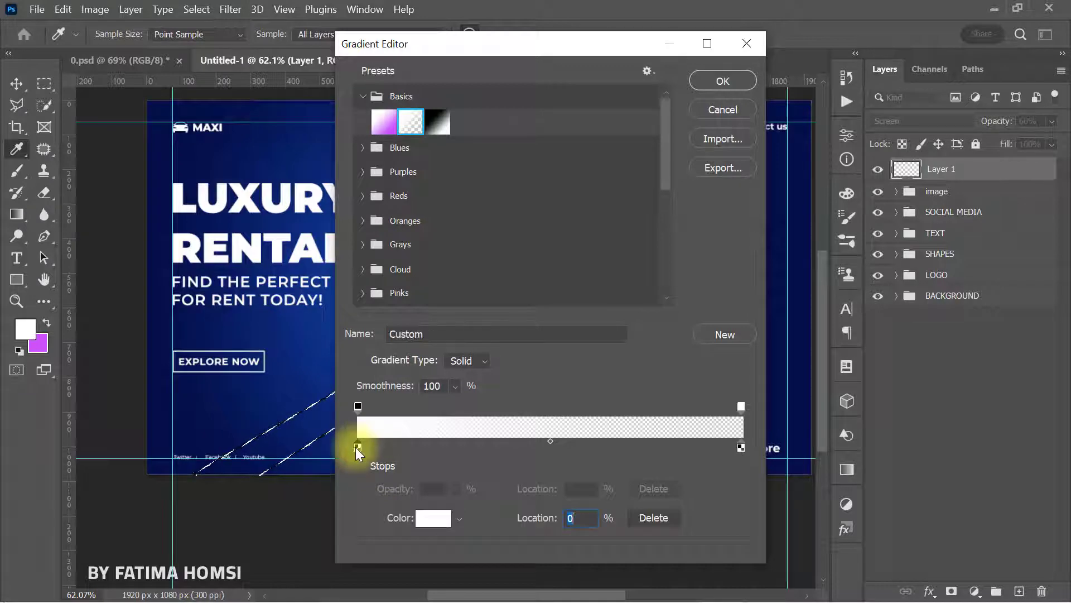
{"action": "left_click", "coordinate": [433, 518]}
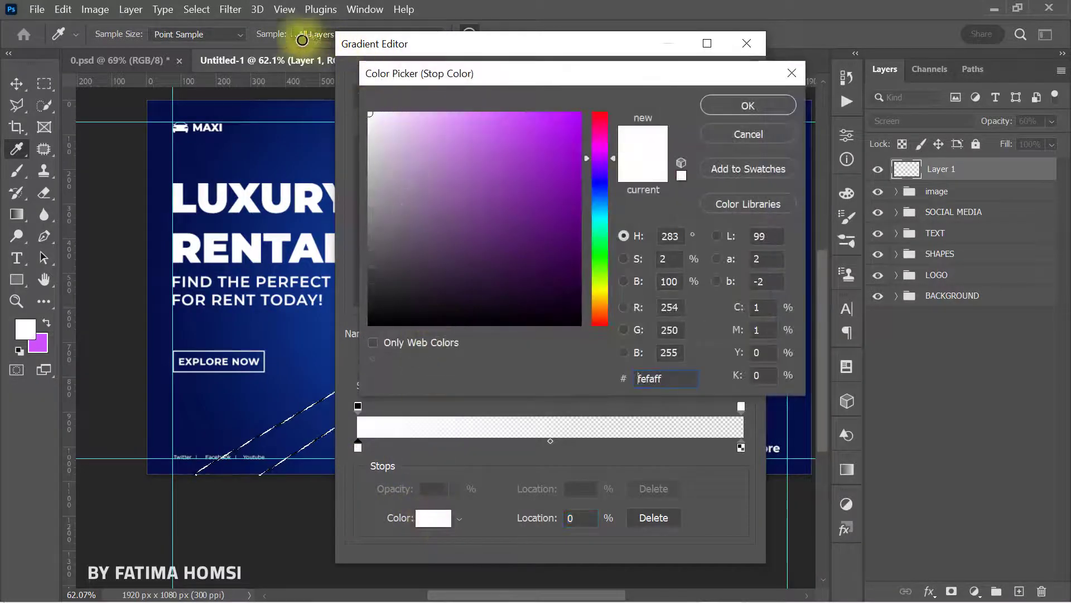
{"action": "left_click", "coordinate": [751, 106]}
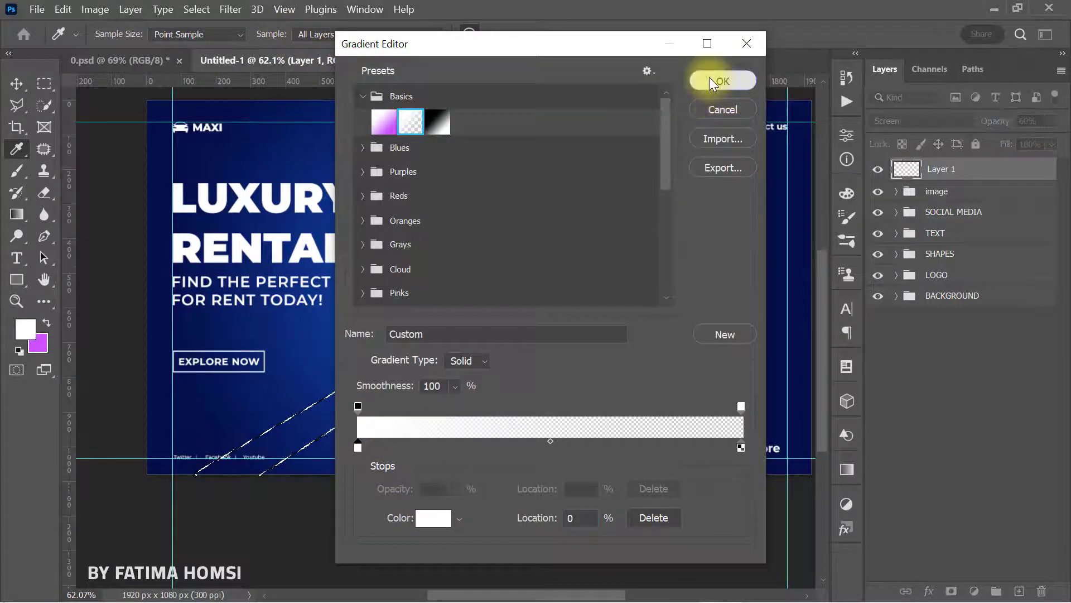
{"action": "left_click", "coordinate": [711, 81]}
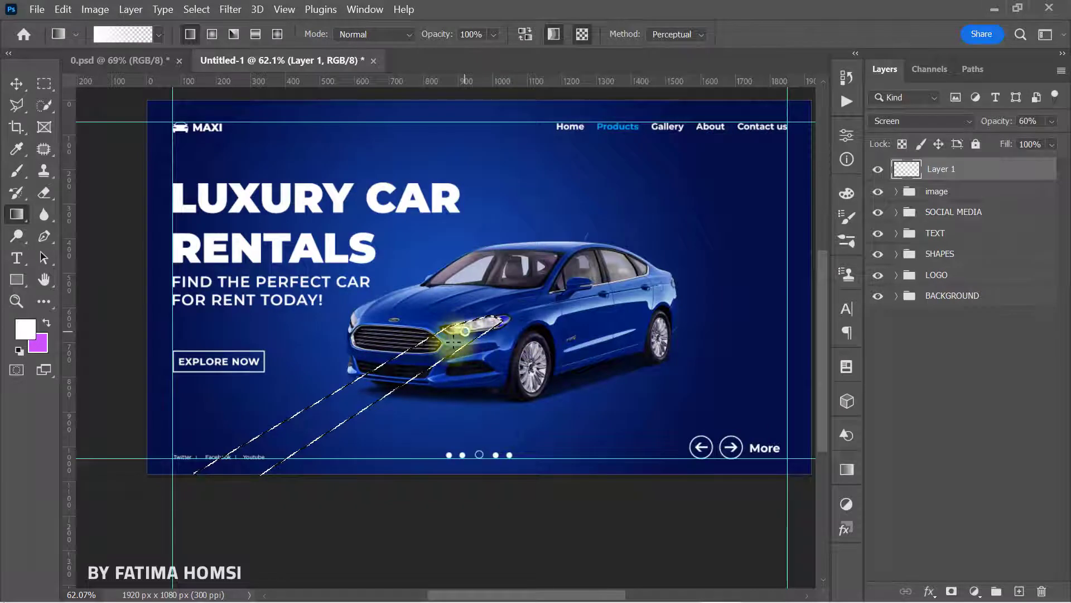
{"action": "left_click_drag", "start_coordinate": [461, 333], "coordinate": [202, 492]}
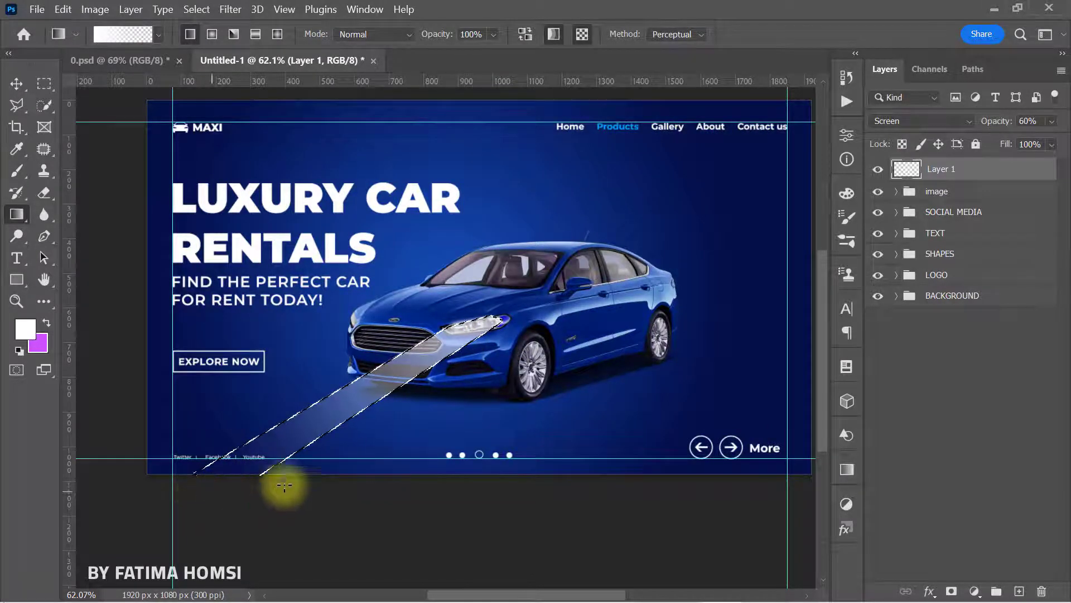
{"action": "key", "text": "ctrl+d"}
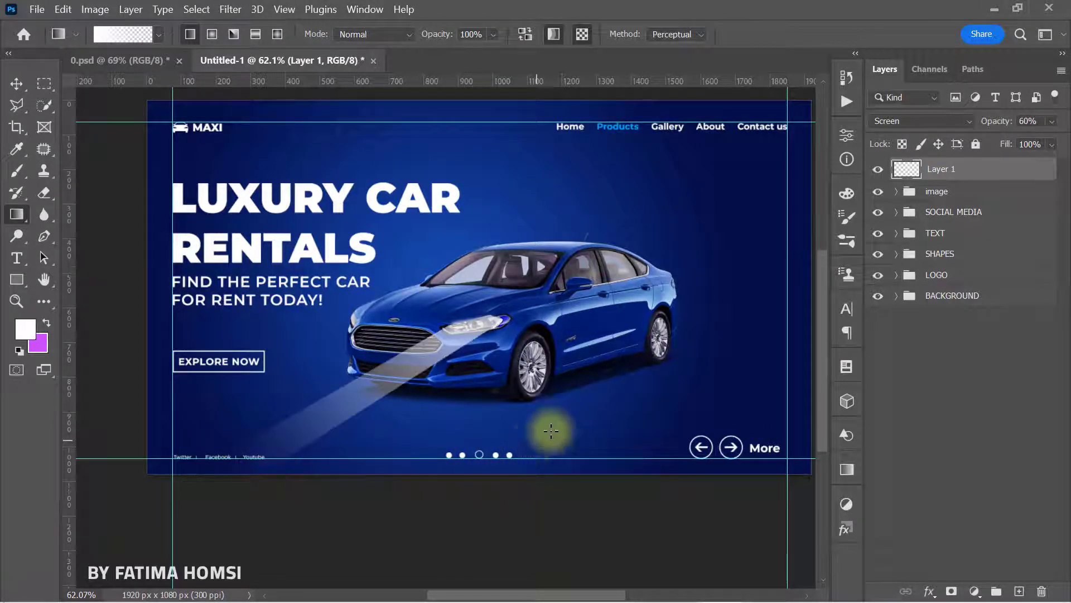
- Set the foreground colour to dark blue and fit the whole banner to the window
{"action": "left_click", "coordinate": [569, 413], "text": "alt"}
{"action": "left_click_drag", "start_coordinate": [587, 397], "coordinate": [542, 450]}
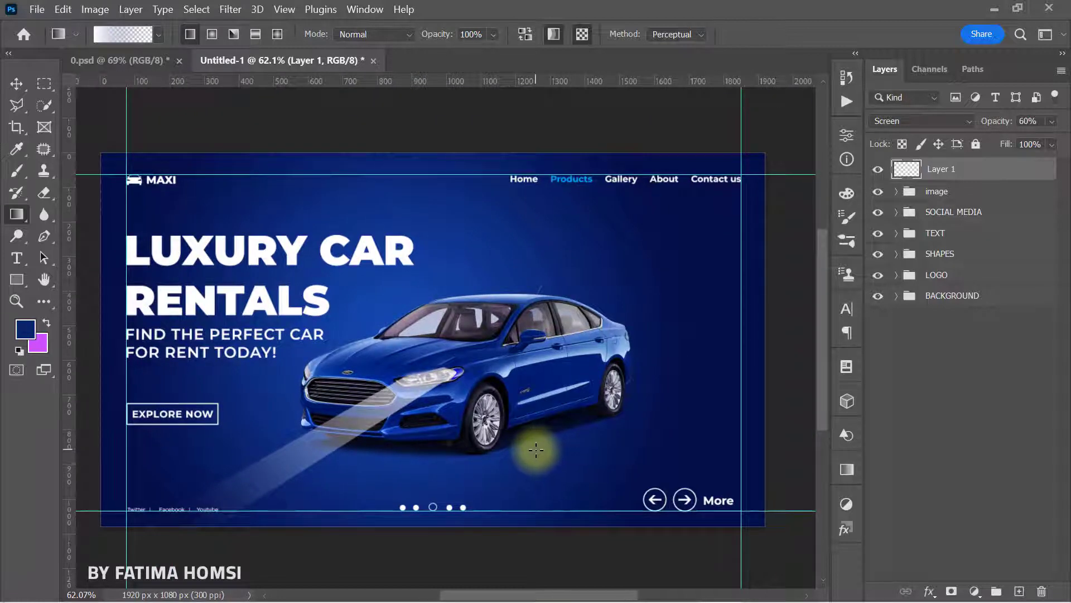
{"action": "scroll", "coordinate": [535, 450], "scroll_direction": "down", "scroll_amount": 1}
{"action": "scroll", "coordinate": [538, 423], "scroll_direction": "down", "scroll_amount": 1}
{"action": "scroll", "coordinate": [509, 443], "scroll_direction": "down", "scroll_amount": 1}
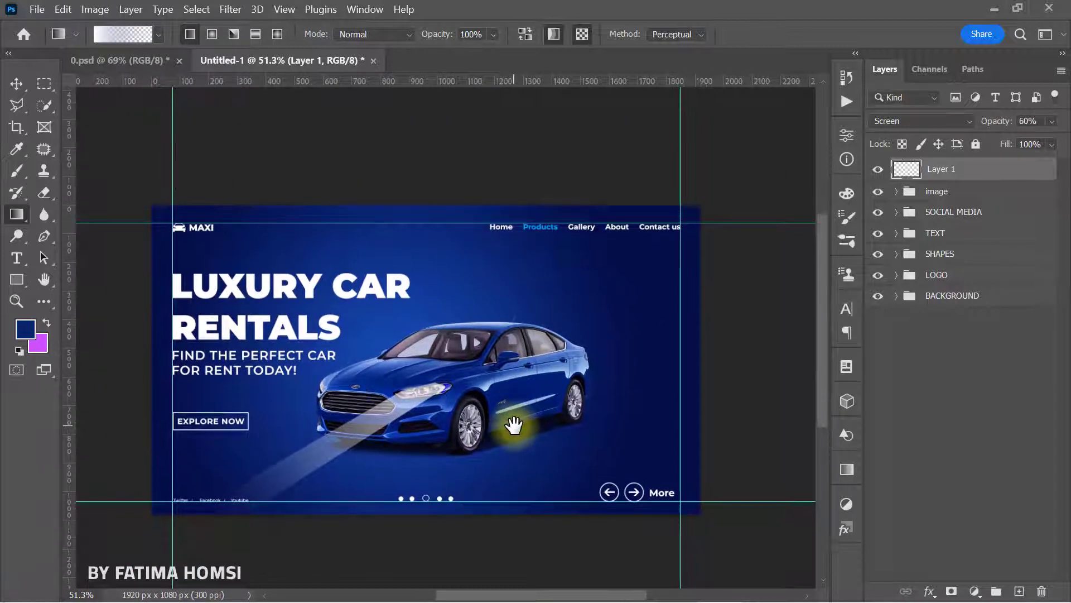
{"action": "key", "text": "ctrl+0"}
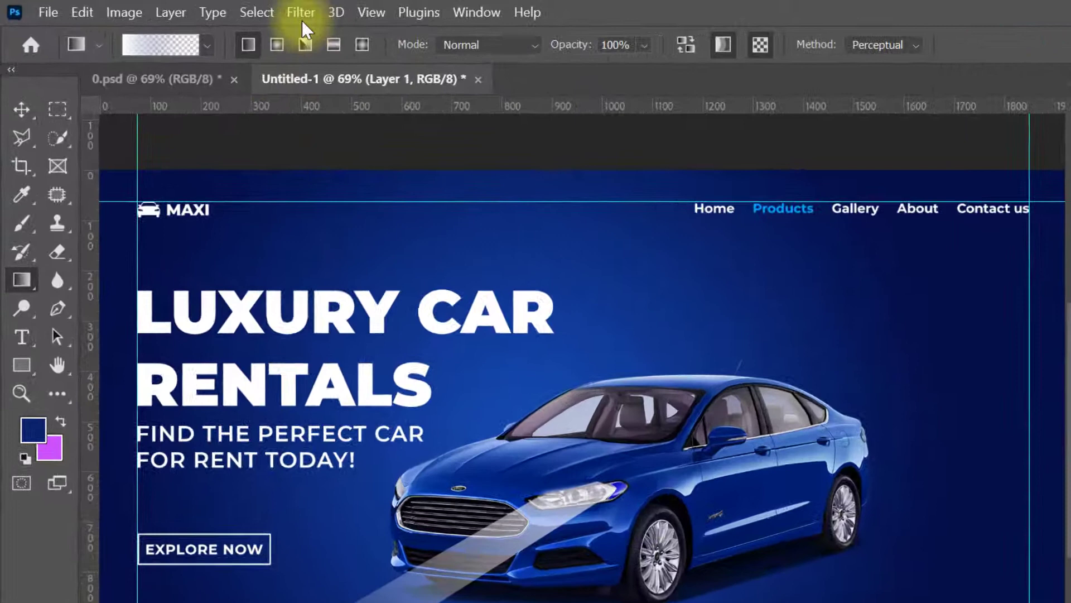
- Soften the beam with a Gaussian Blur of about 20.8 px
{"action": "left_click", "coordinate": [230, 10]}
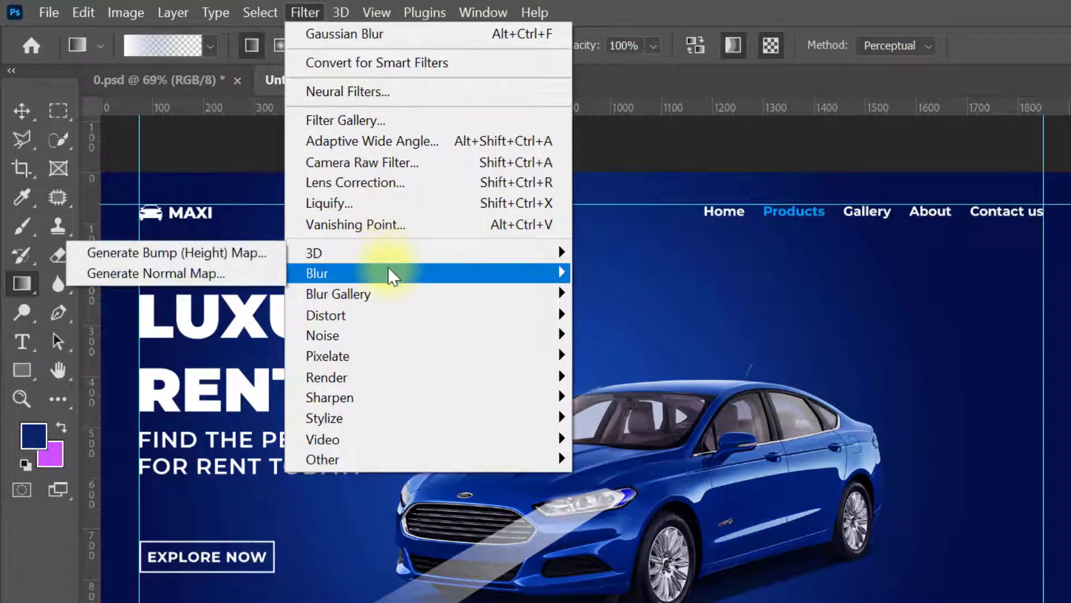
{"action": "mouse_move", "coordinate": [427, 273]}
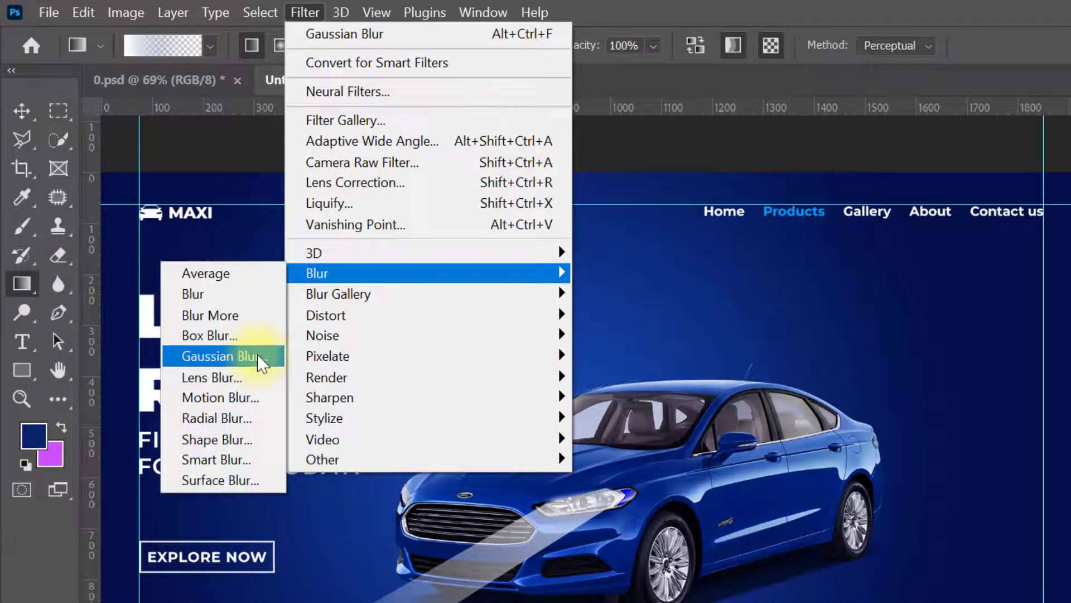
{"action": "left_click", "coordinate": [259, 359]}
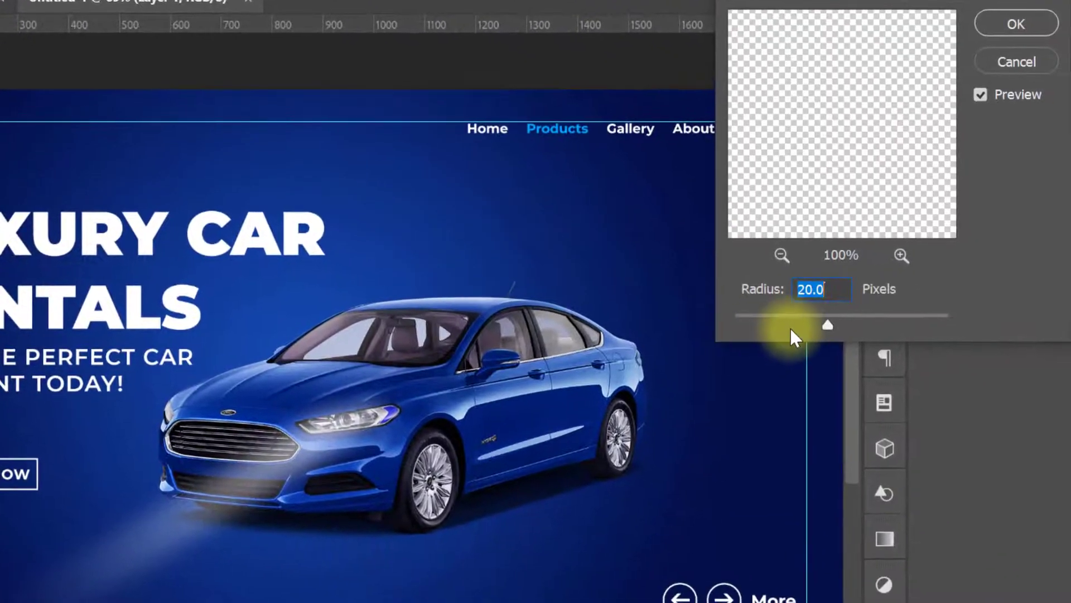
{"action": "left_click_drag", "start_coordinate": [828, 324], "coordinate": [829, 324]}
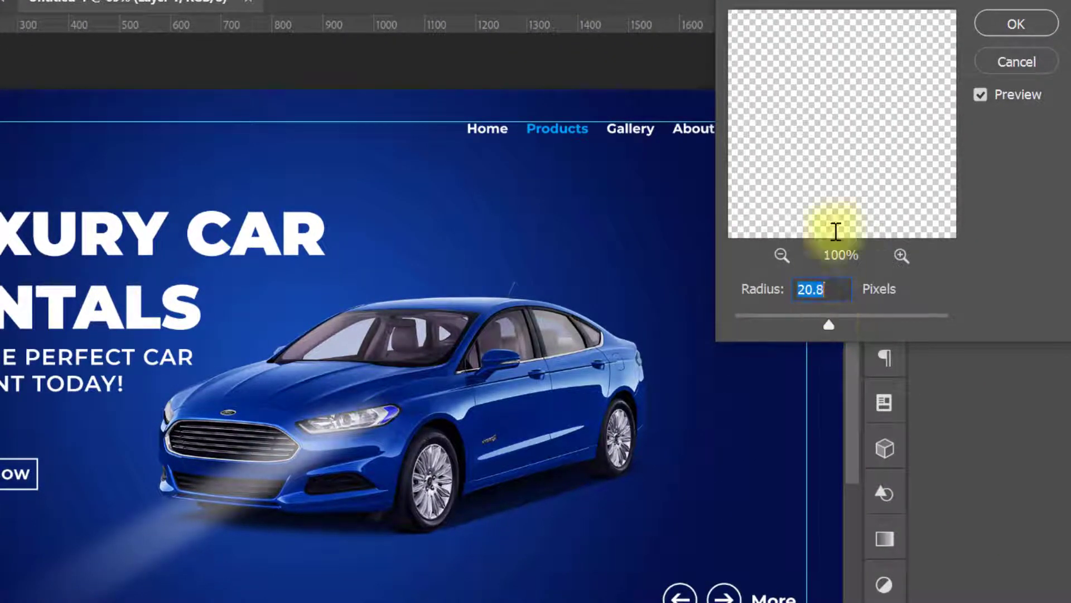
{"action": "left_click", "coordinate": [993, 23]}
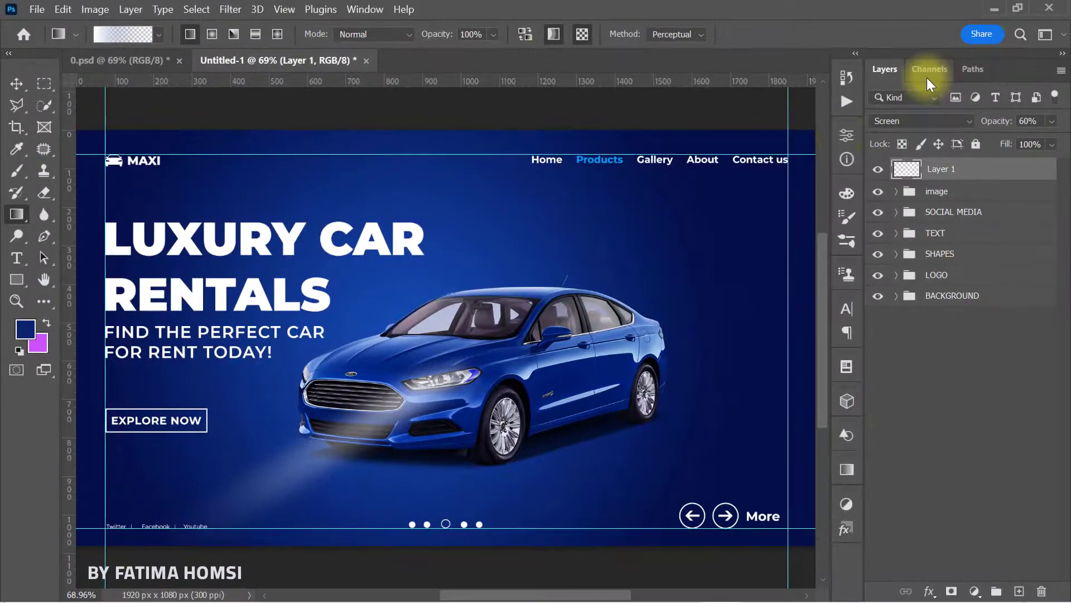
- Skew the beam's corners so it widens toward the lower left, and commit
{"action": "key", "text": "ctrl+t"}
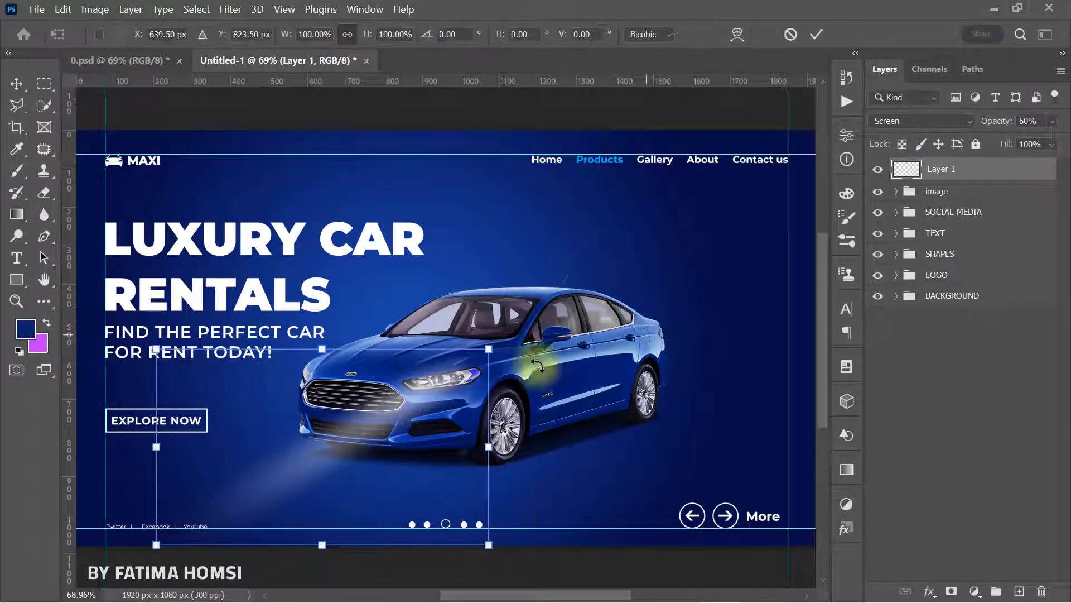
{"action": "left_click_drag", "start_coordinate": [156, 348], "coordinate": [162, 332]}
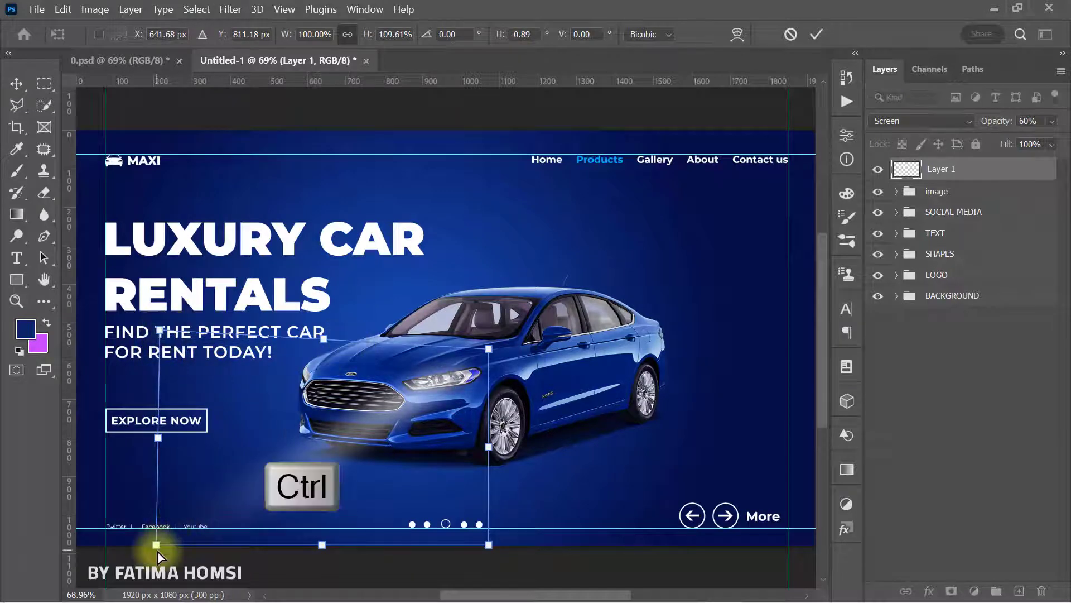
{"action": "left_click_drag", "start_coordinate": [156, 545], "coordinate": [90, 569]}
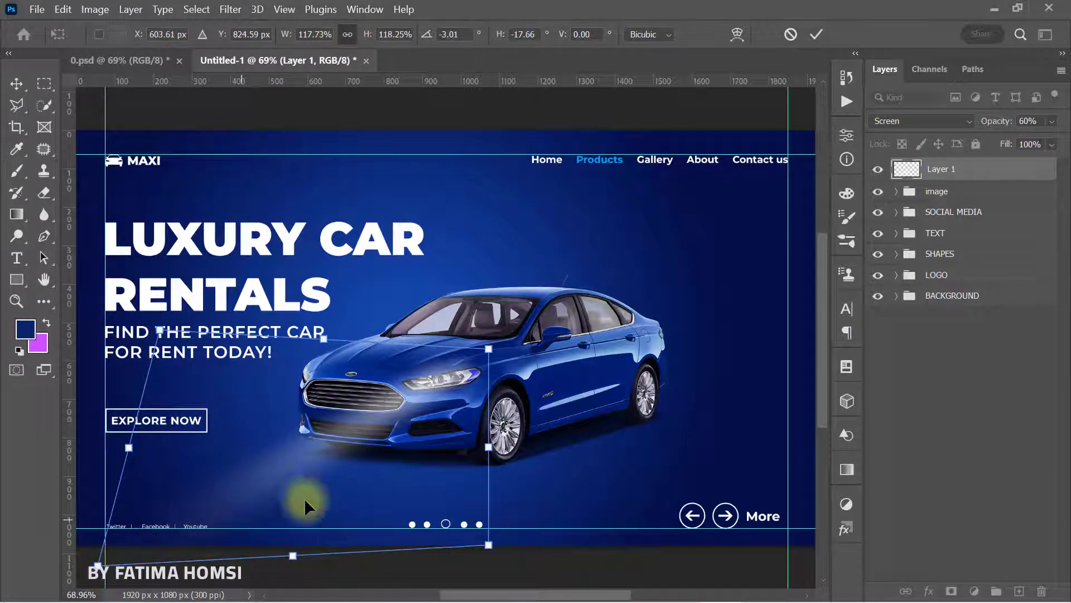
{"action": "scroll", "coordinate": [351, 483], "scroll_direction": "down", "scroll_amount": 2}
{"action": "left_click_drag", "start_coordinate": [389, 428], "coordinate": [447, 401]}
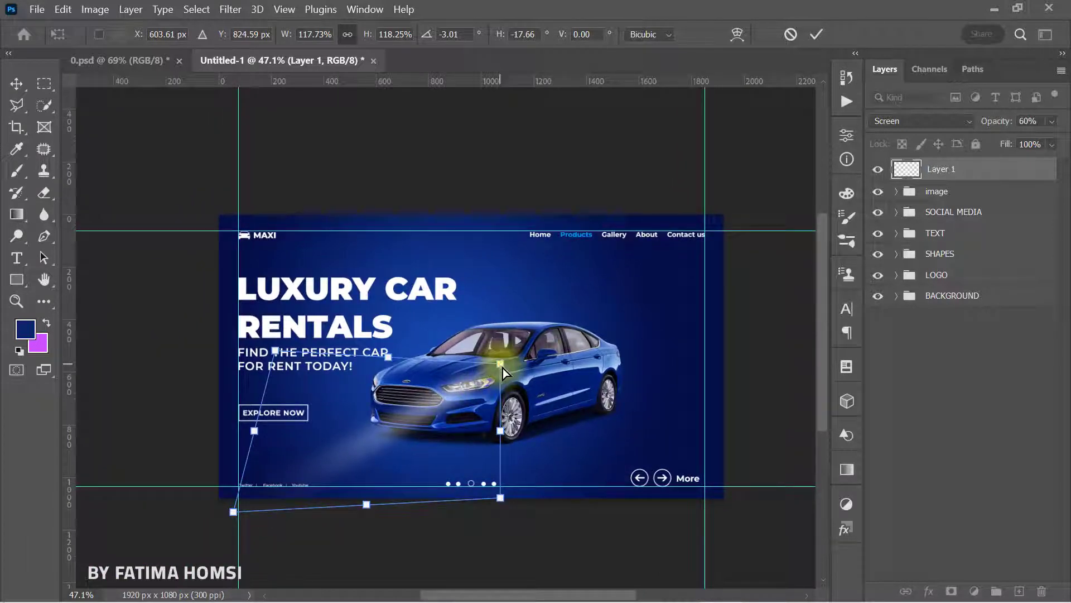
{"action": "left_click_drag", "start_coordinate": [500, 497], "coordinate": [498, 503]}
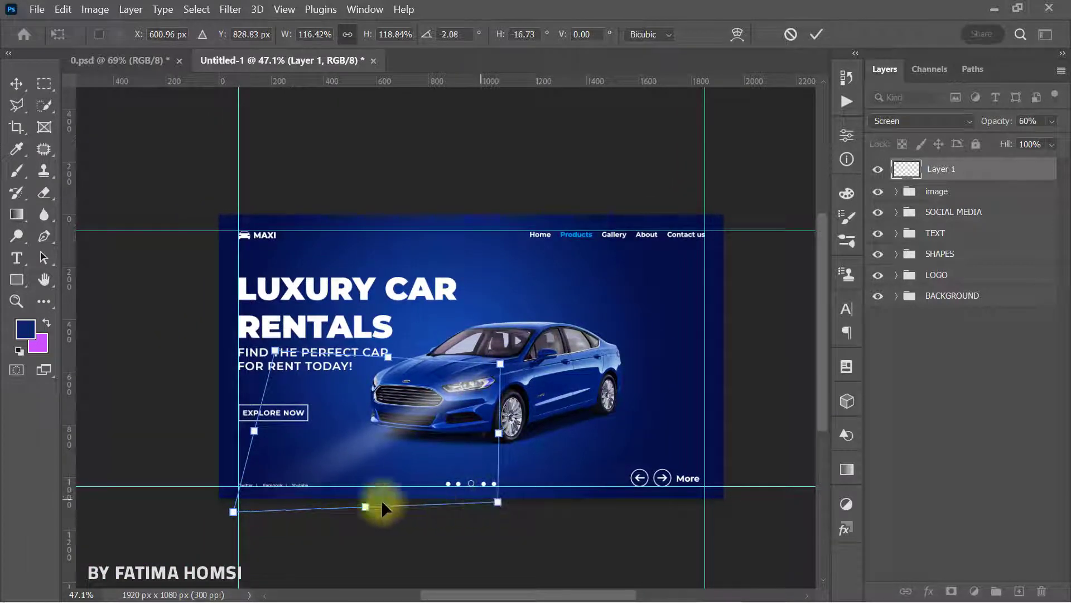
{"action": "left_click_drag", "start_coordinate": [234, 511], "coordinate": [222, 507]}
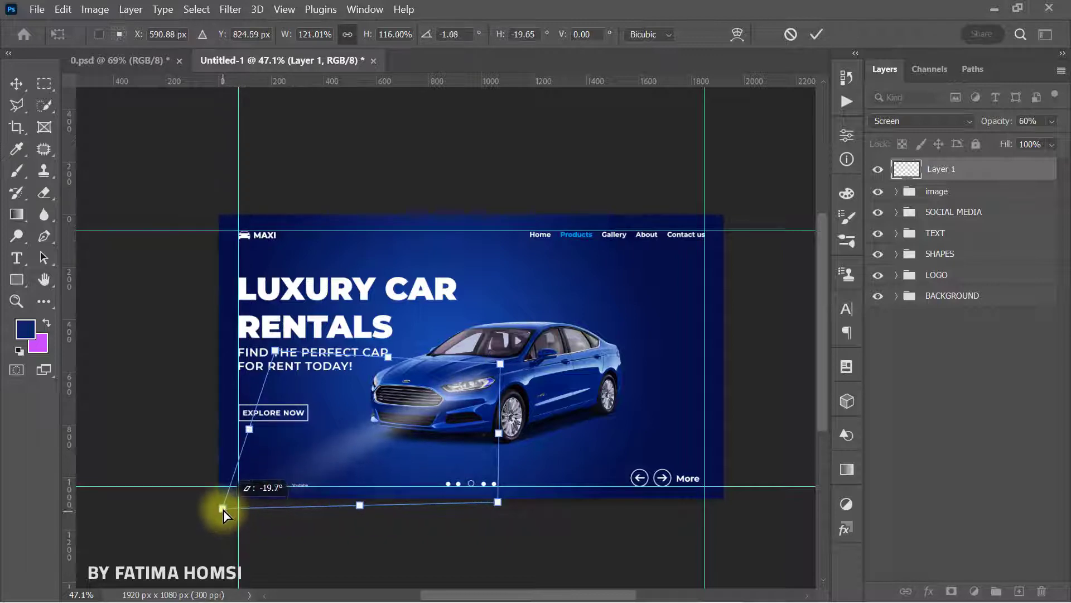
{"action": "left_click", "coordinate": [816, 34]}
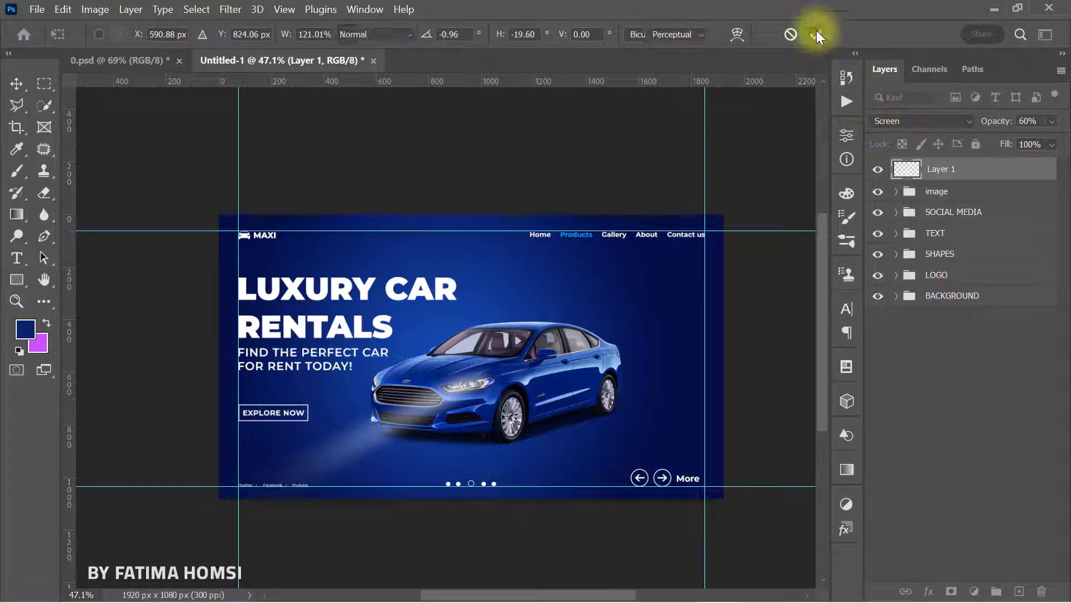
- Duplicate the headlight beam and move the copy left onto the car's front
{"action": "key", "text": "g"}
{"action": "scroll", "coordinate": [559, 365], "scroll_direction": "up", "scroll_amount": 3}
{"action": "key", "text": "ctrl+j"}
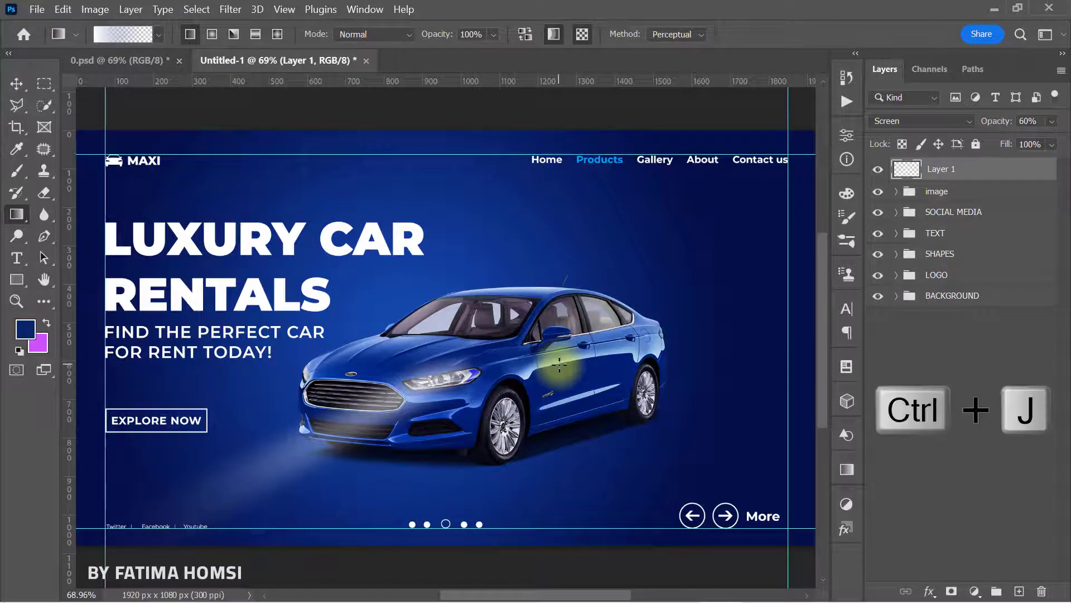
{"action": "key", "text": "ctrl+t"}
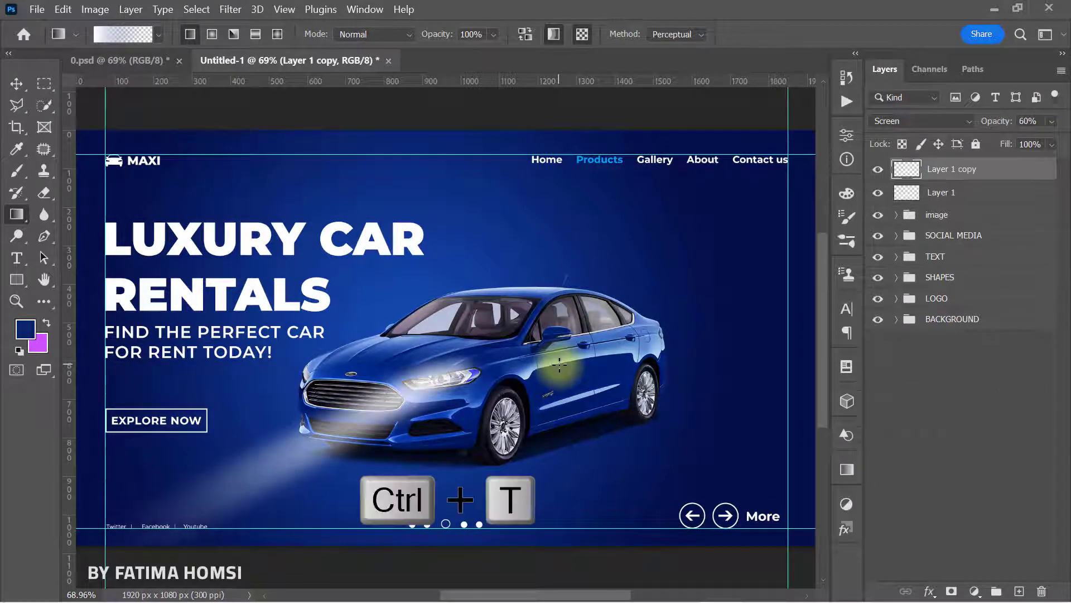
{"action": "mouse_move", "coordinate": [420, 403]}
{"action": "left_mouse_down"}
{"action": "mouse_move", "coordinate": [295, 400]}
{"action": "mouse_move", "coordinate": [311, 380]}
{"action": "left_mouse_up"}
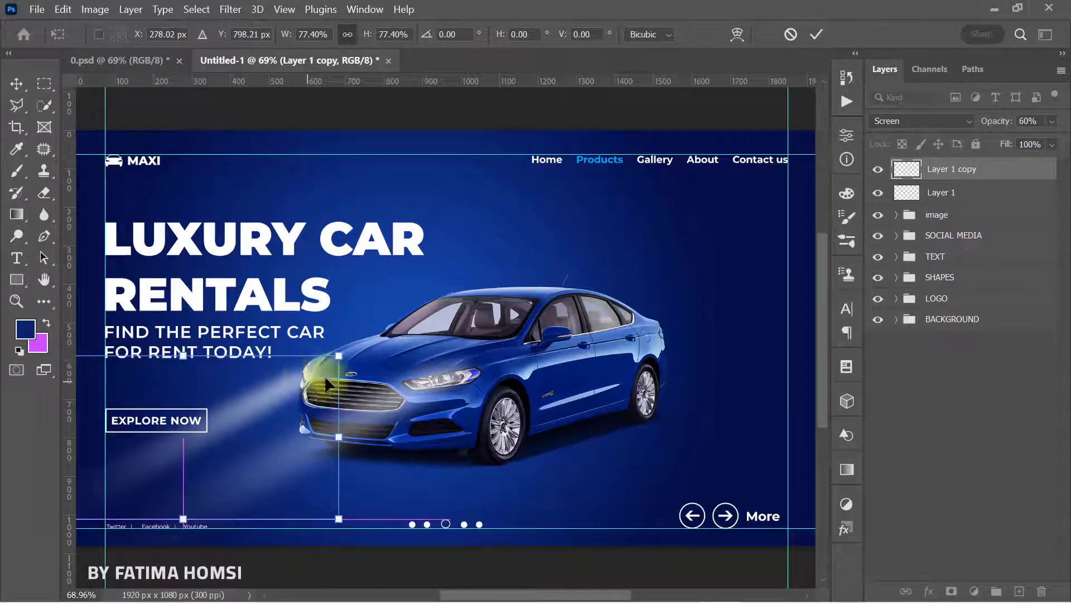
{"action": "left_click", "coordinate": [817, 31]}
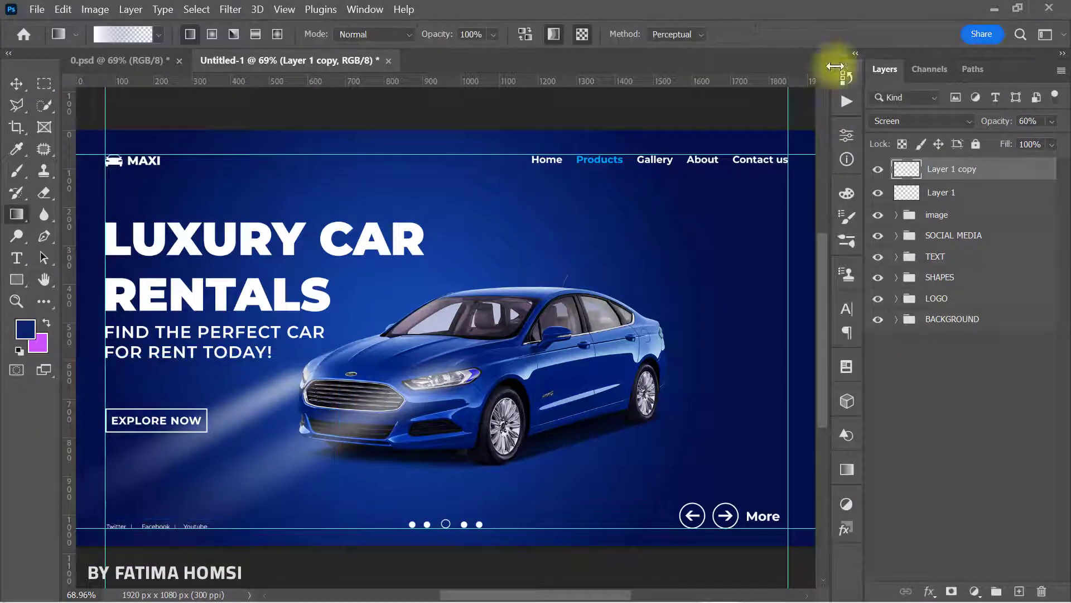
- Mask the beam copy with a 144 px soft brush and set its opacity to 40%
{"action": "left_click", "coordinate": [952, 591]}
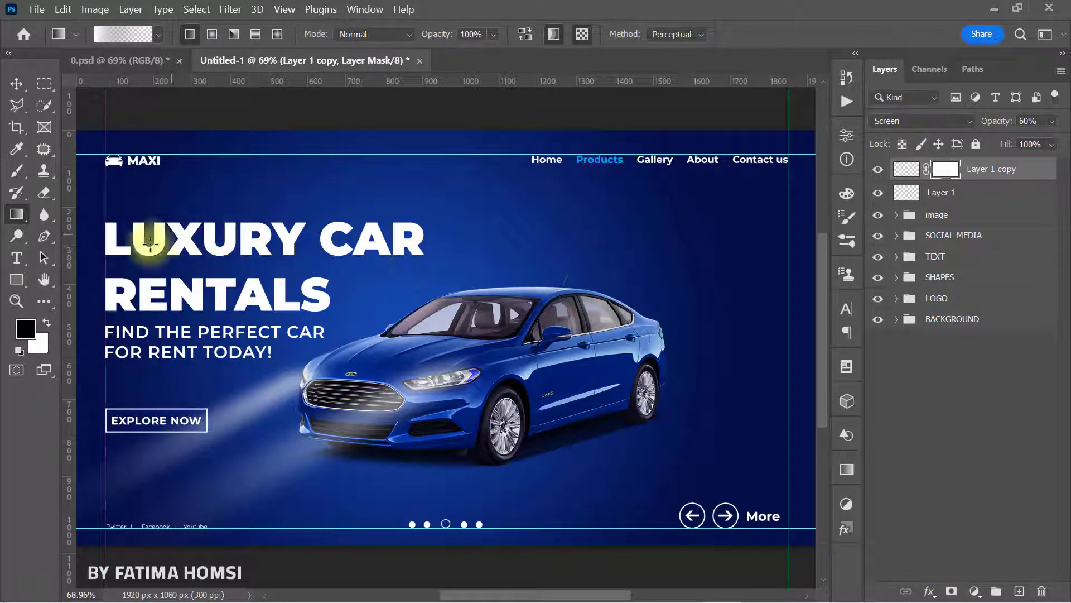
{"action": "left_click", "coordinate": [16, 172]}
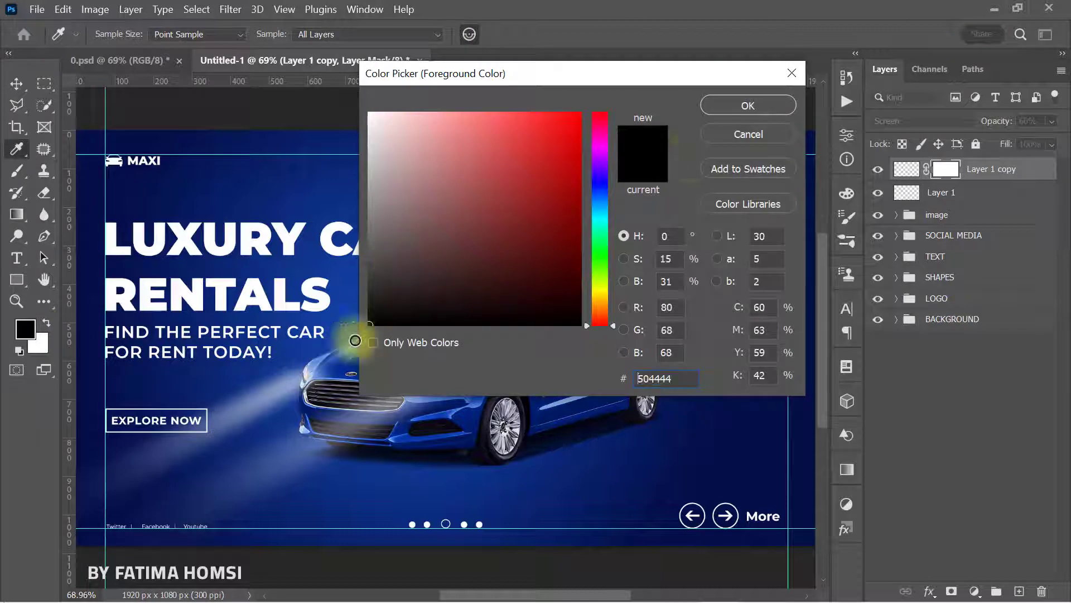
{"action": "key", "text": "Escape"}
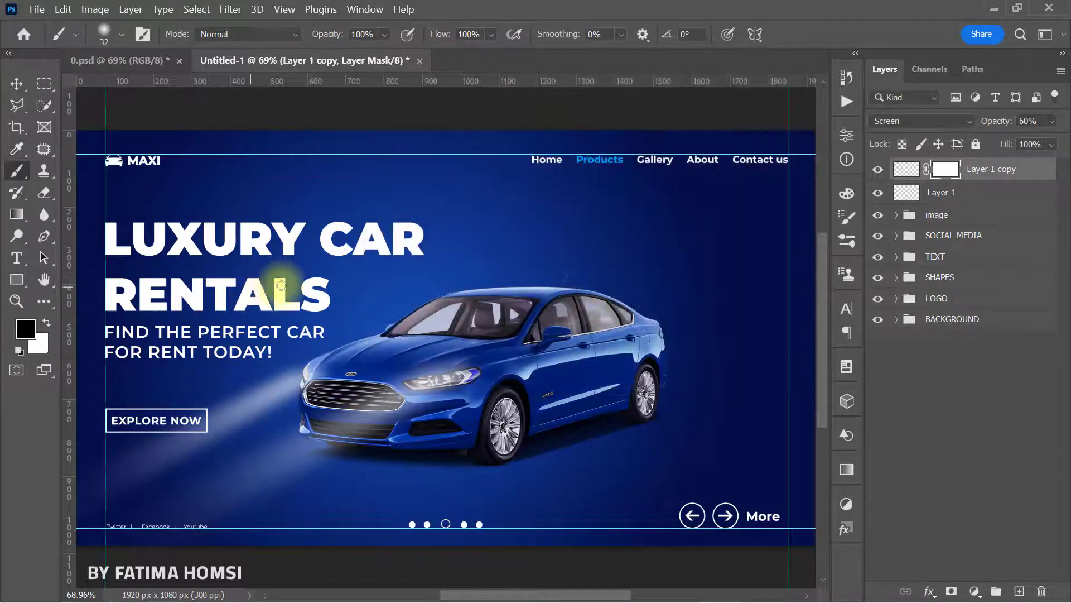
{"action": "left_click_drag", "start_coordinate": [281, 285], "coordinate": [312, 286]}
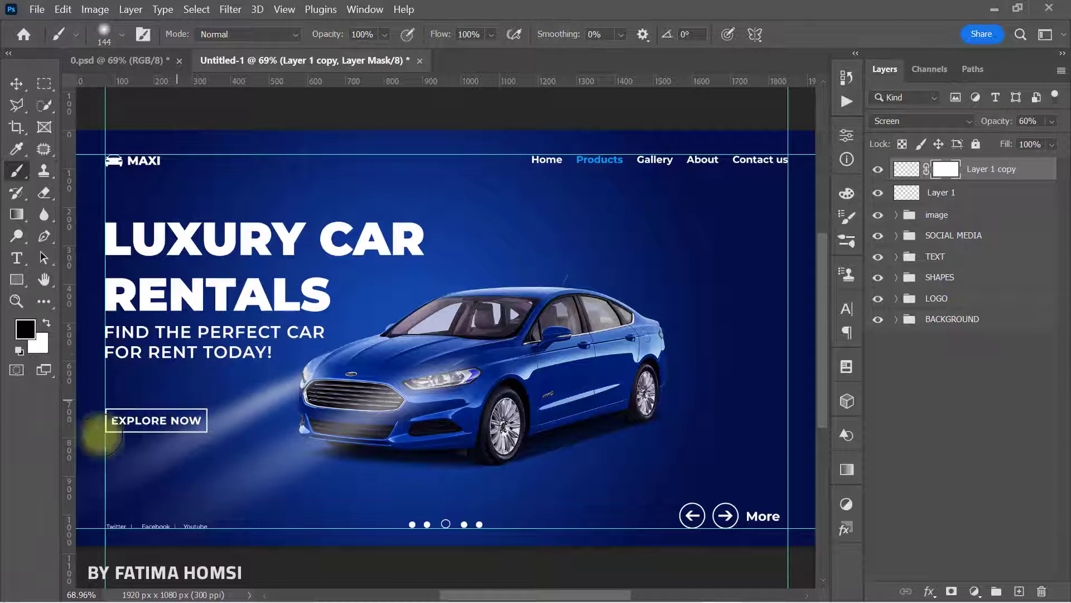
{"action": "left_click", "coordinate": [1044, 120]}
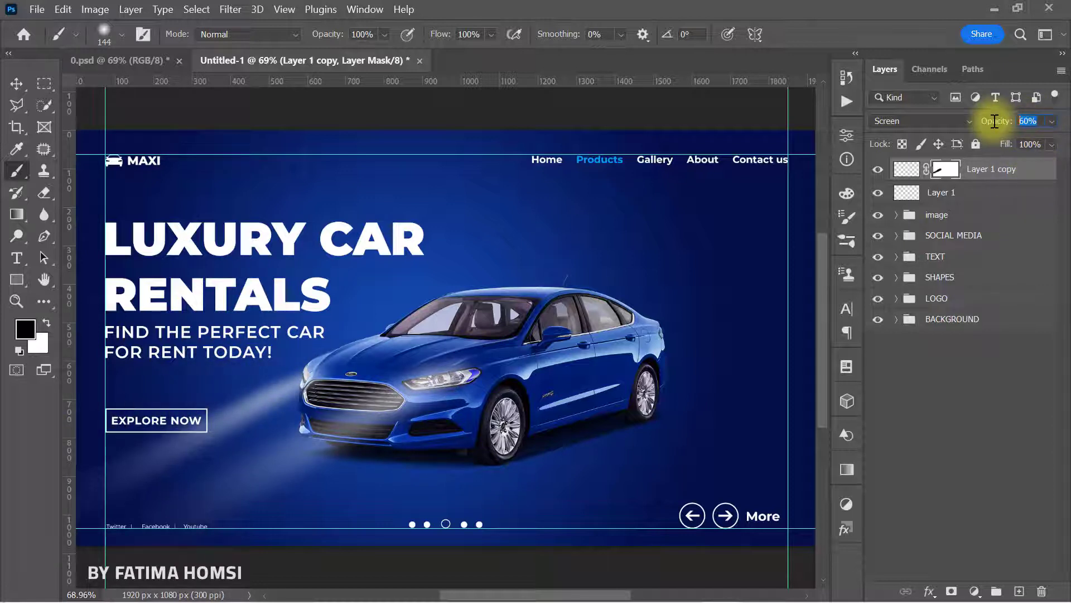
{"action": "type", "text": "4"}
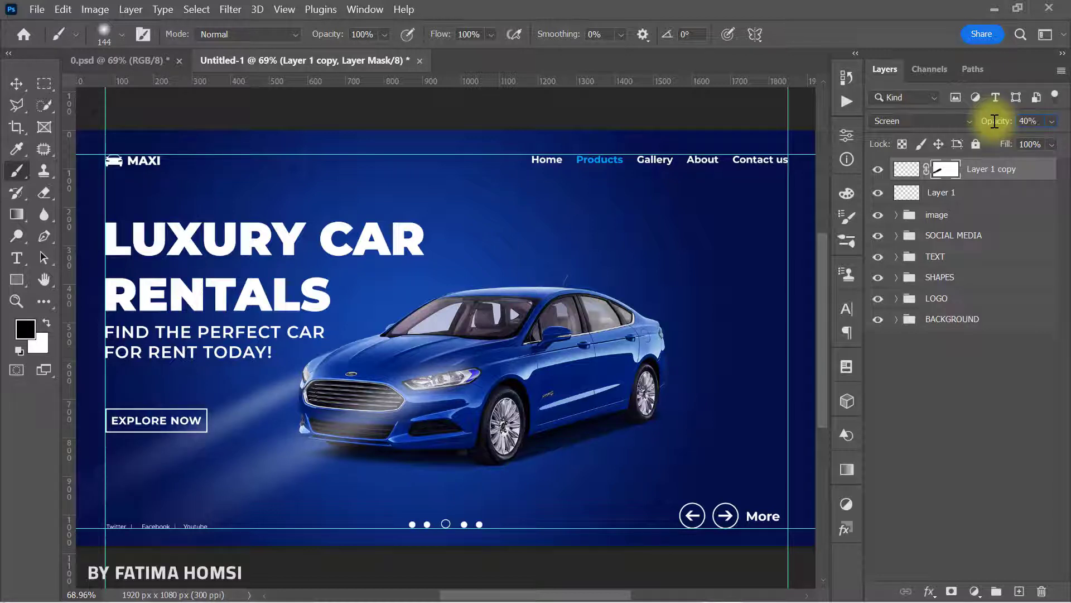
- Skew the beam copy slightly right, widen it, and commit the transform
{"action": "key", "text": "ctrl+t"}
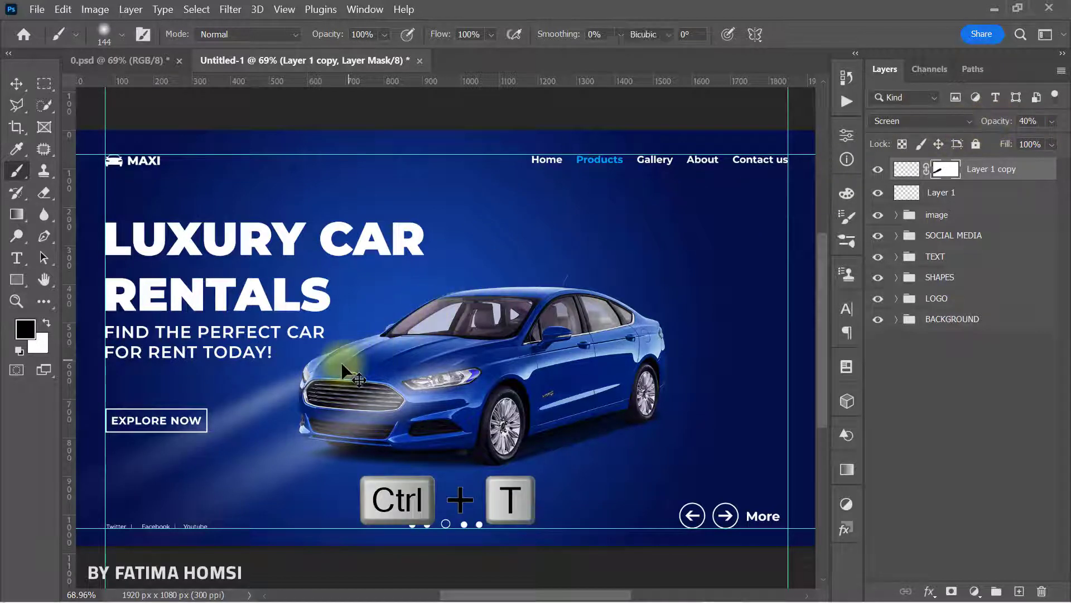
{"action": "left_click_drag", "start_coordinate": [339, 356], "coordinate": [345, 352]}
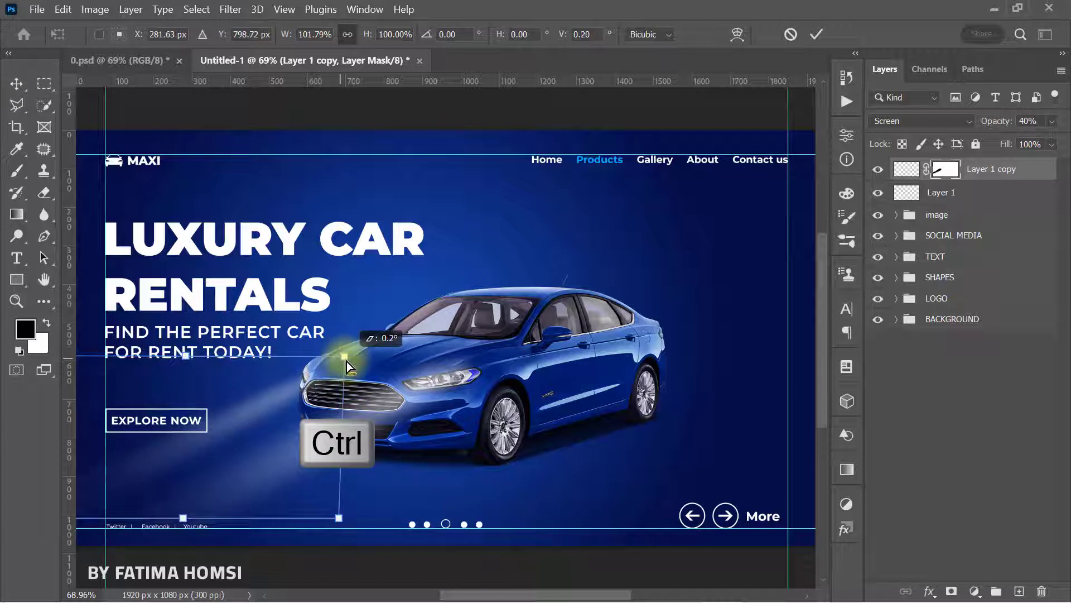
{"action": "left_click_drag", "start_coordinate": [339, 517], "coordinate": [359, 518]}
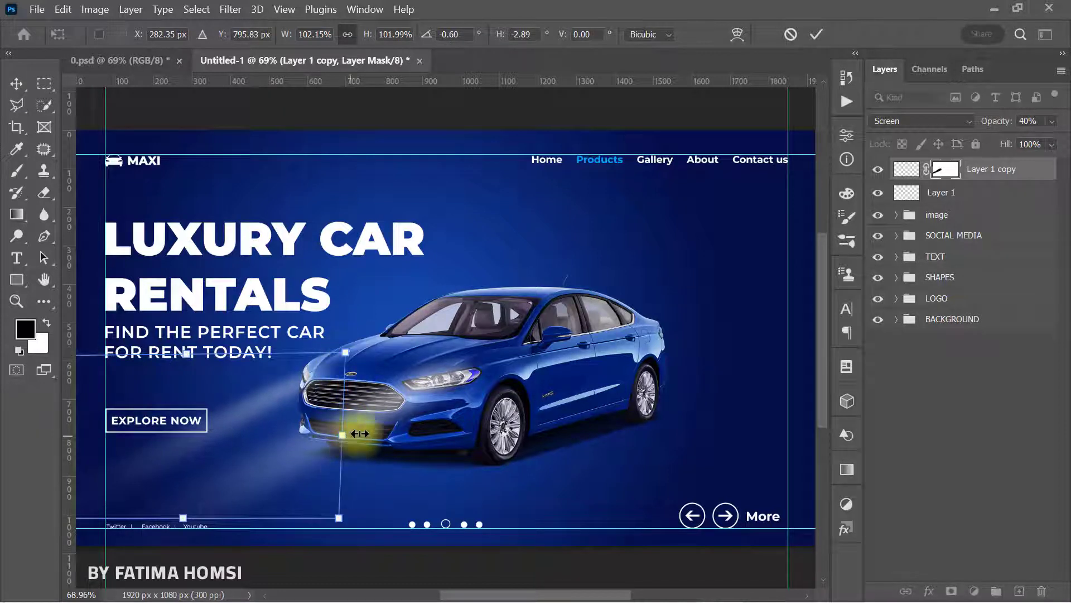
{"action": "left_click_drag", "start_coordinate": [311, 423], "coordinate": [289, 418]}
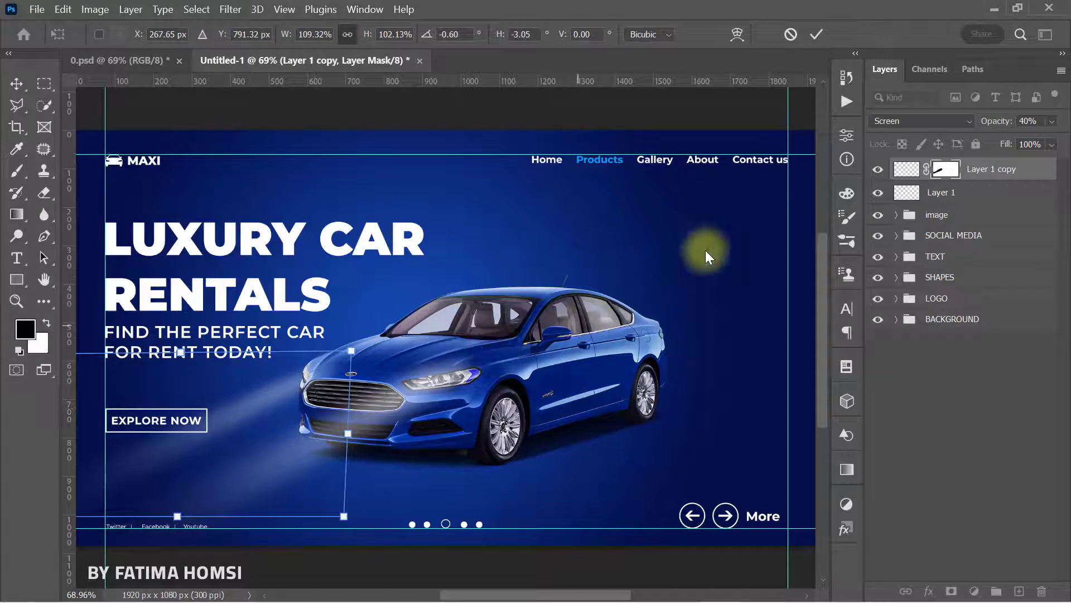
{"action": "left_click", "coordinate": [818, 31]}
- Add a mask to the original Layer 1 beam and paint out part near the car
{"action": "key", "text": "b"}
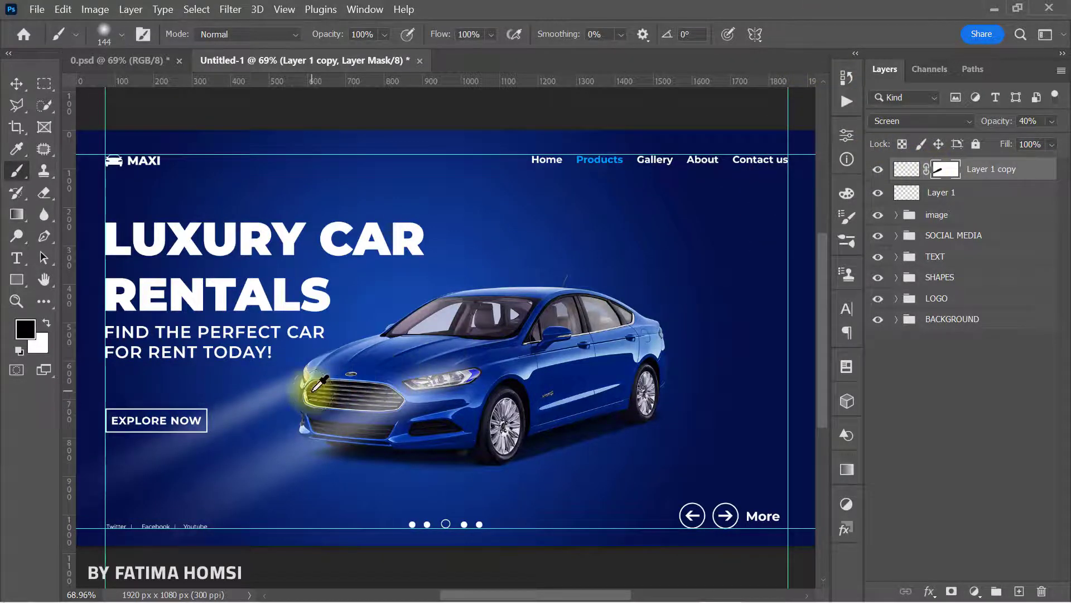
{"action": "scroll", "coordinate": [319, 383], "scroll_direction": "up", "scroll_amount": 5}
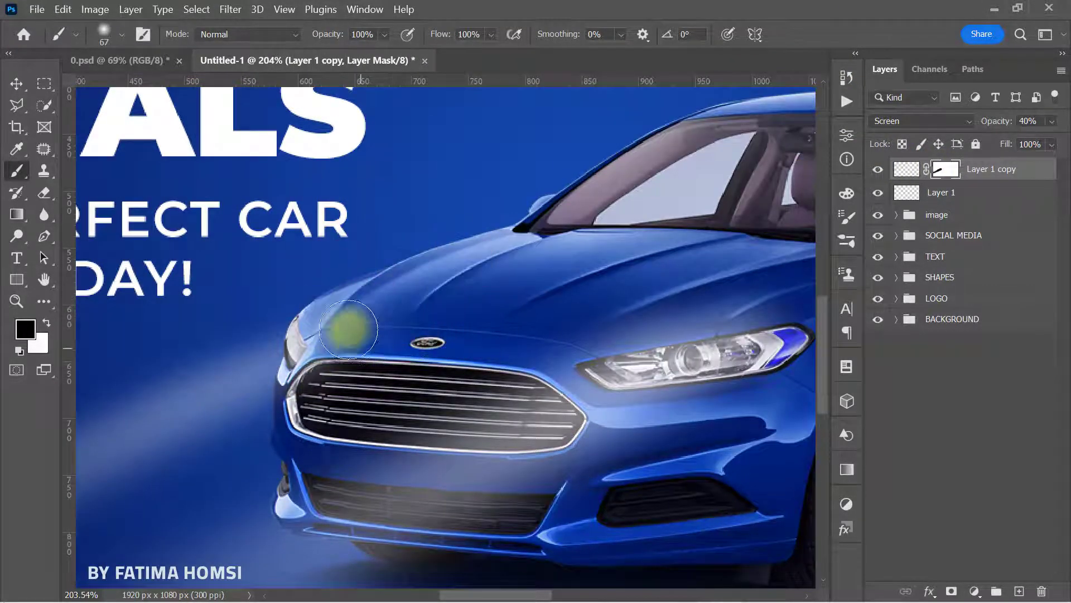
{"action": "scroll", "coordinate": [350, 395], "scroll_direction": "down", "scroll_amount": 3}
{"action": "scroll", "coordinate": [467, 345], "scroll_direction": "down", "scroll_amount": 2}
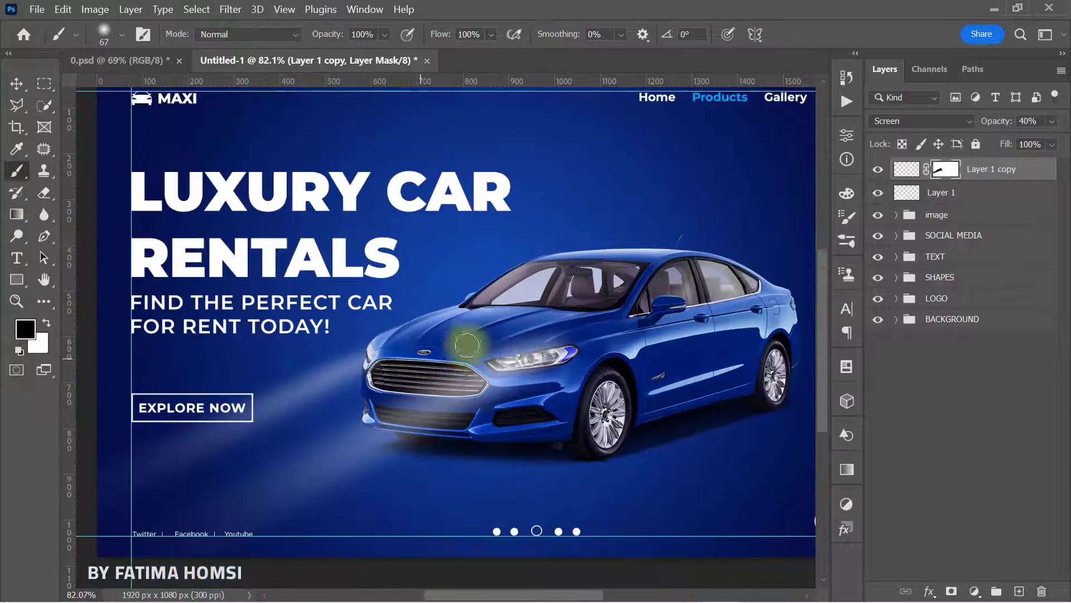
{"action": "scroll", "coordinate": [544, 354], "scroll_direction": "up", "scroll_amount": 2}
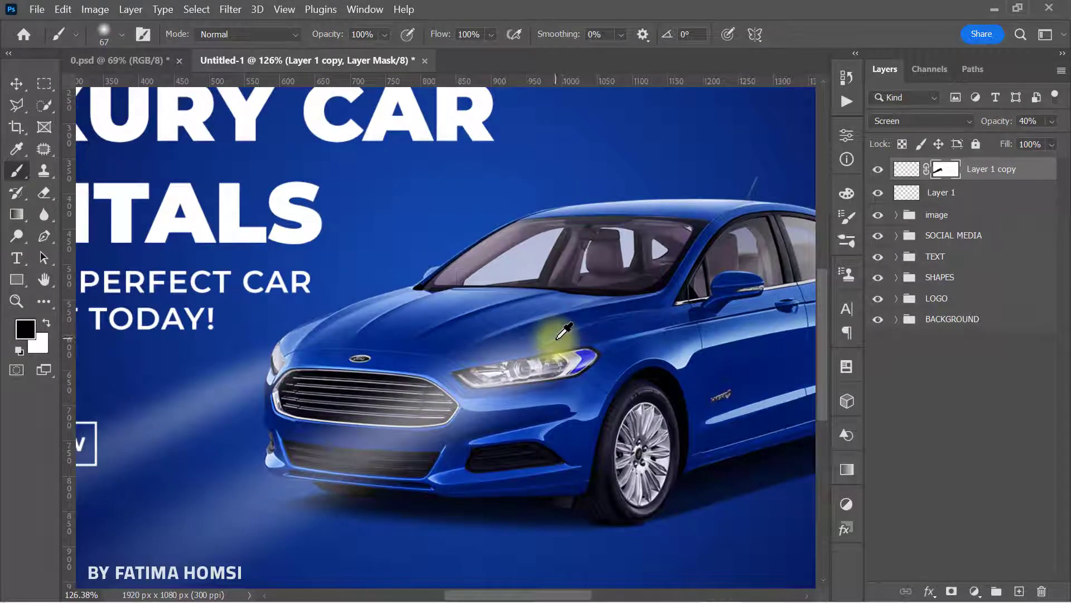
{"action": "left_click", "coordinate": [915, 194]}
{"action": "left_click", "coordinate": [952, 593]}
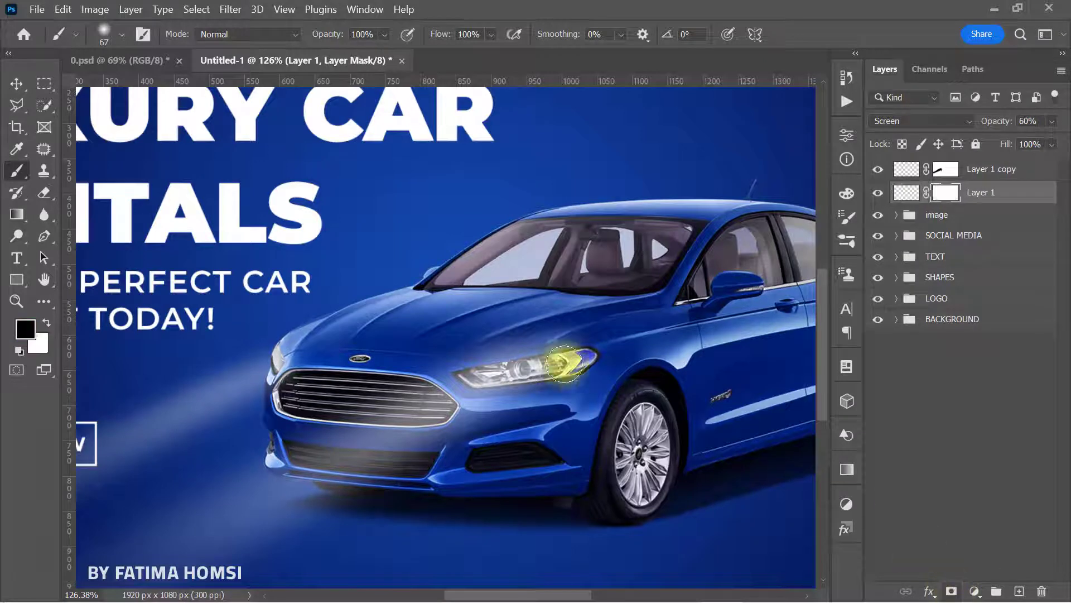
{"action": "mouse_move", "coordinate": [436, 340]}
{"action": "left_mouse_down"}
{"action": "mouse_move", "coordinate": [562, 310]}
{"action": "mouse_move", "coordinate": [515, 311]}
{"action": "left_mouse_up"}
- Fit the banner on screen and expand the BACKGROUND group
{"action": "scroll", "coordinate": [423, 341], "scroll_direction": "down", "scroll_amount": 3}
{"action": "scroll", "coordinate": [422, 341], "scroll_direction": "down", "scroll_amount": 3}
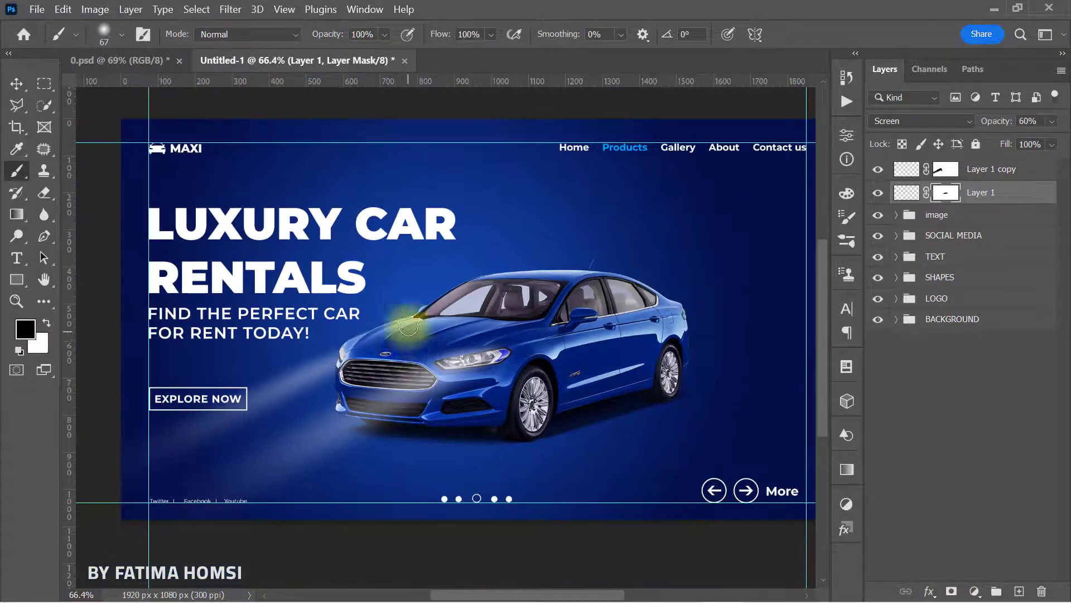
{"action": "left_click_drag", "start_coordinate": [406, 324], "coordinate": [387, 349]}
{"action": "key", "text": "ctrl+0"}
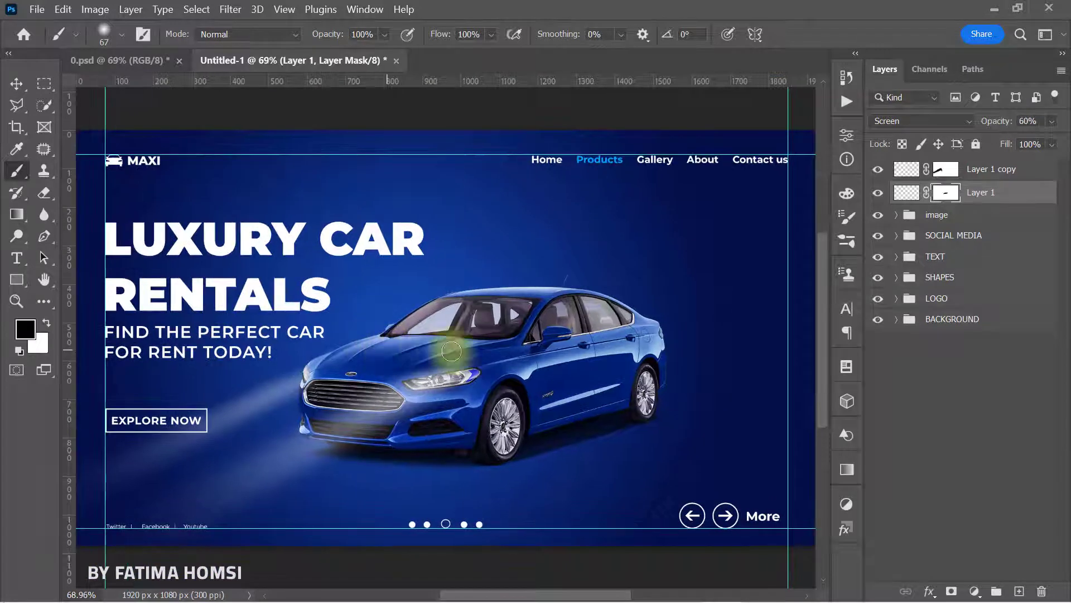
{"action": "left_click", "coordinate": [896, 319]}
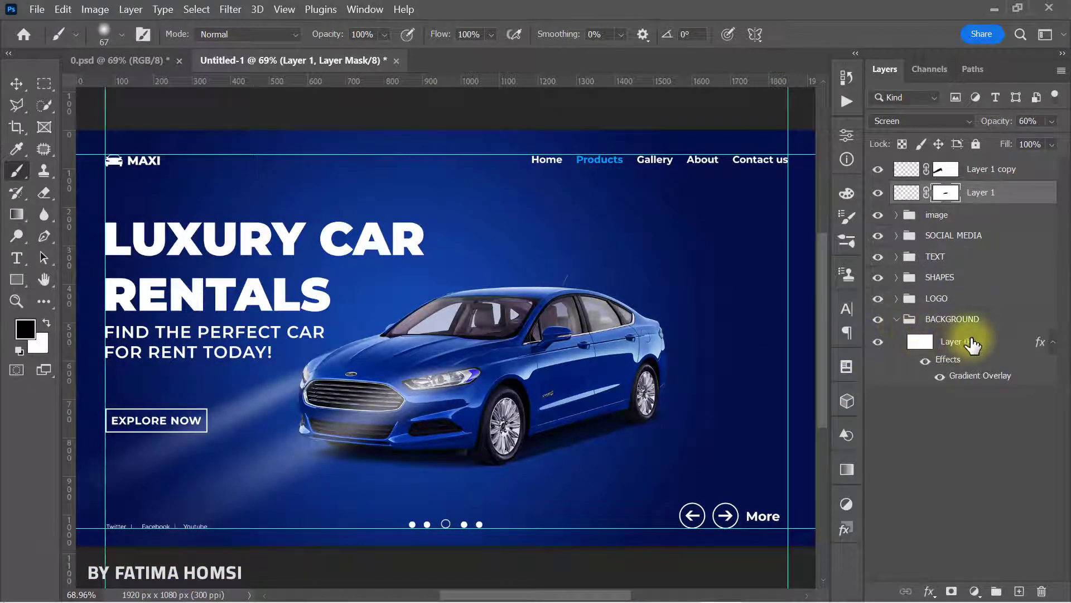
- Set up a soft white 299 px brush at lower opacity inside the BACKGROUND group
{"action": "left_click", "coordinate": [971, 341]}
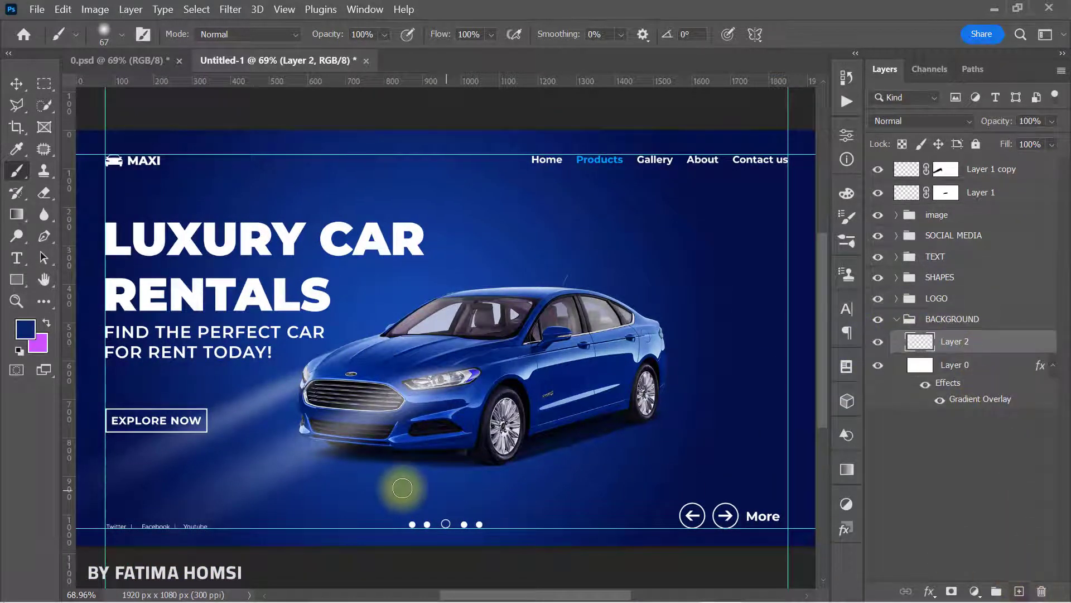
{"action": "right_click", "coordinate": [401, 486]}
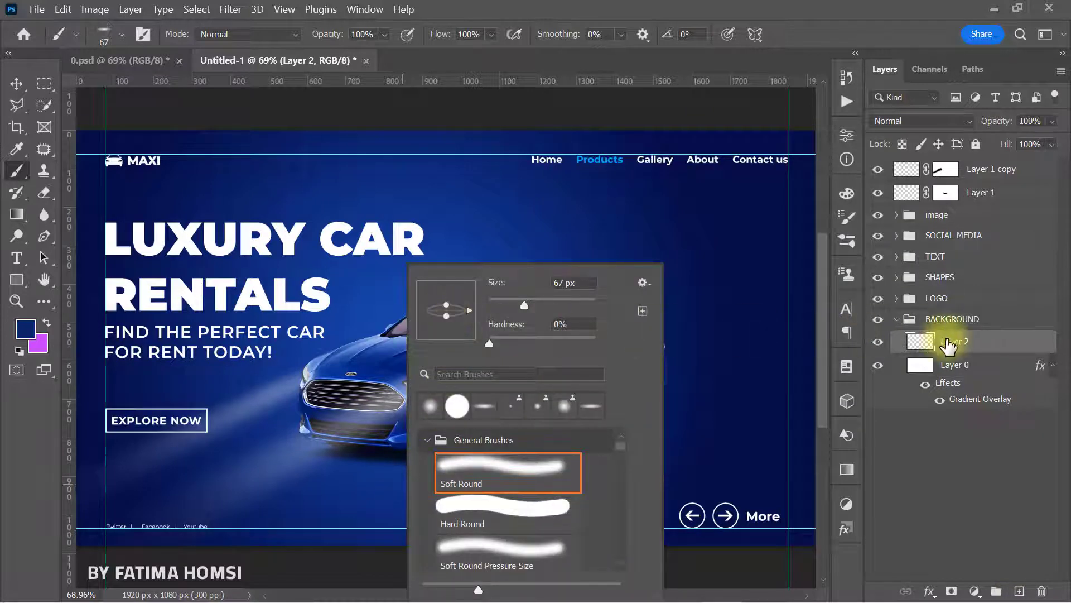
{"action": "left_click", "coordinate": [919, 341]}
{"action": "left_click", "coordinate": [23, 334]}
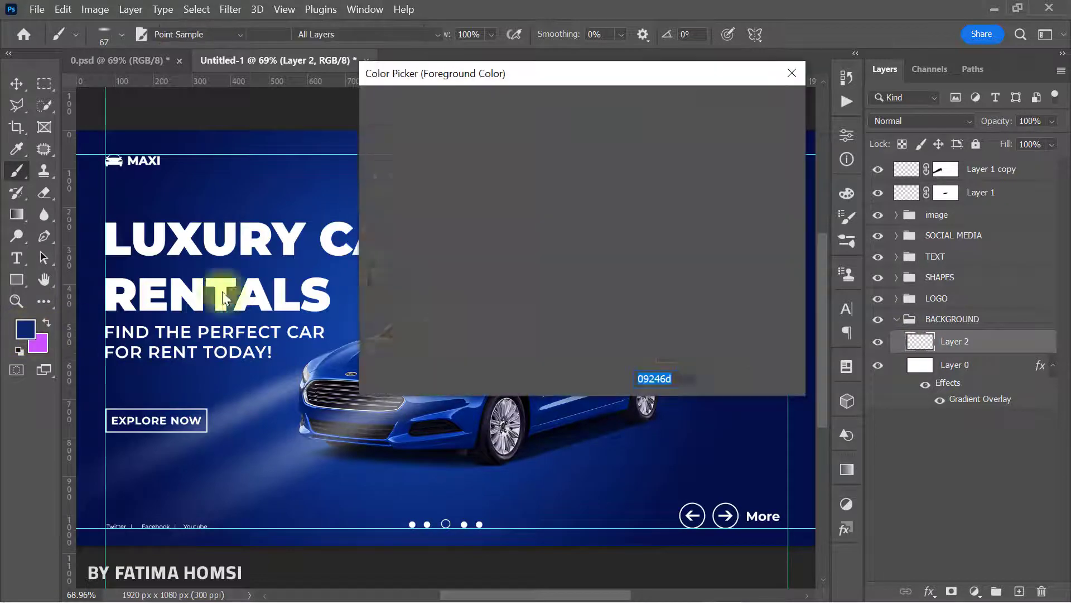
{"action": "left_click_drag", "start_coordinate": [460, 166], "coordinate": [226, 65]}
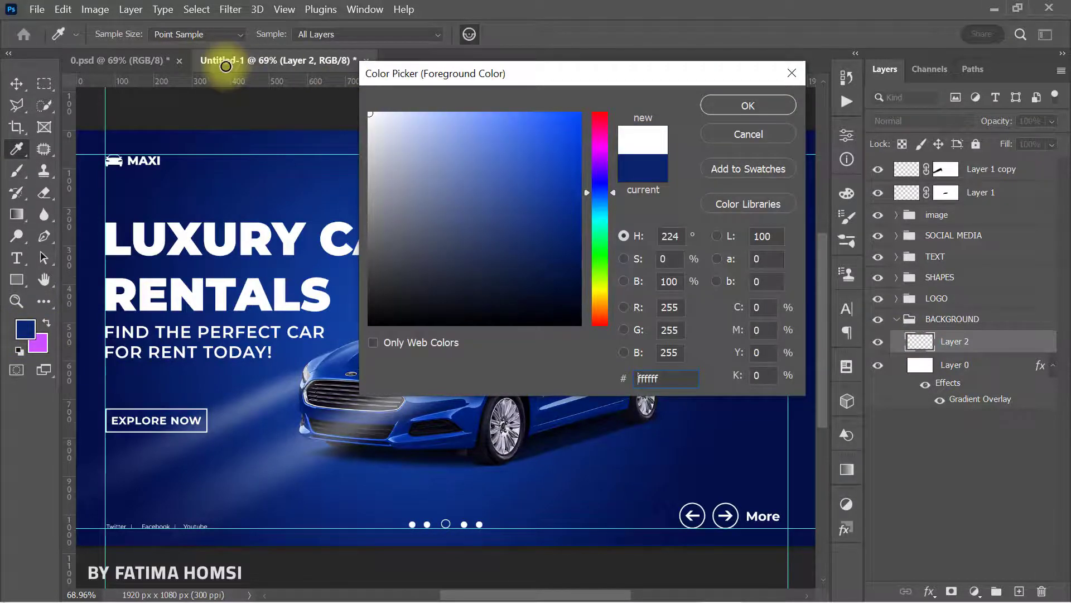
{"action": "left_click", "coordinate": [748, 106]}
{"action": "right_click", "coordinate": [361, 476], "text": "alt"}
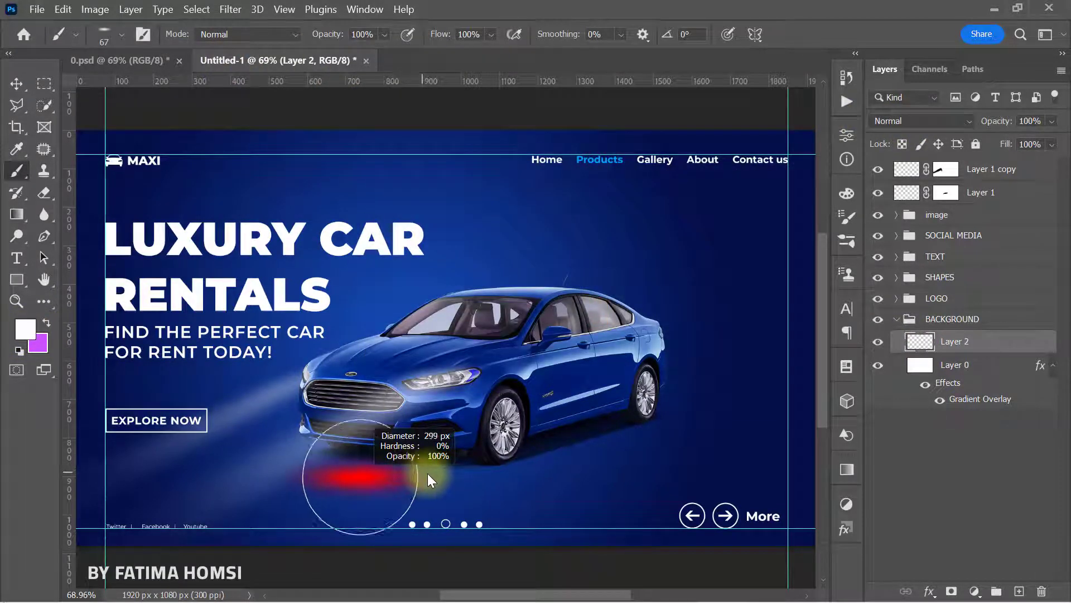
{"action": "left_click_drag", "start_coordinate": [324, 34], "coordinate": [275, 40]}
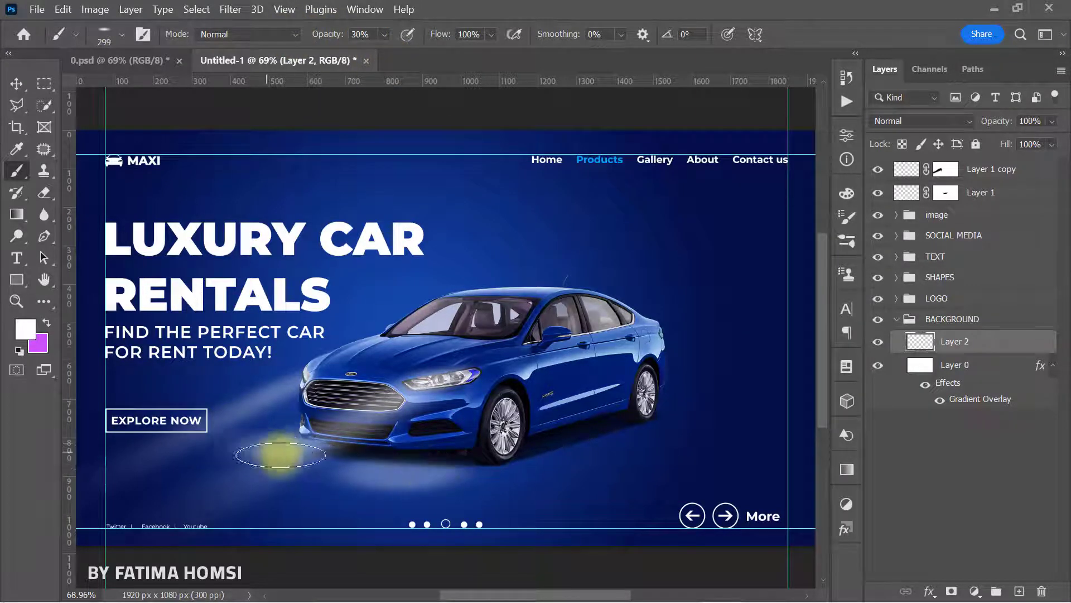
- Set Layer 2's blend mode to Overlay at 80% opacity
{"action": "left_click", "coordinate": [912, 121]}
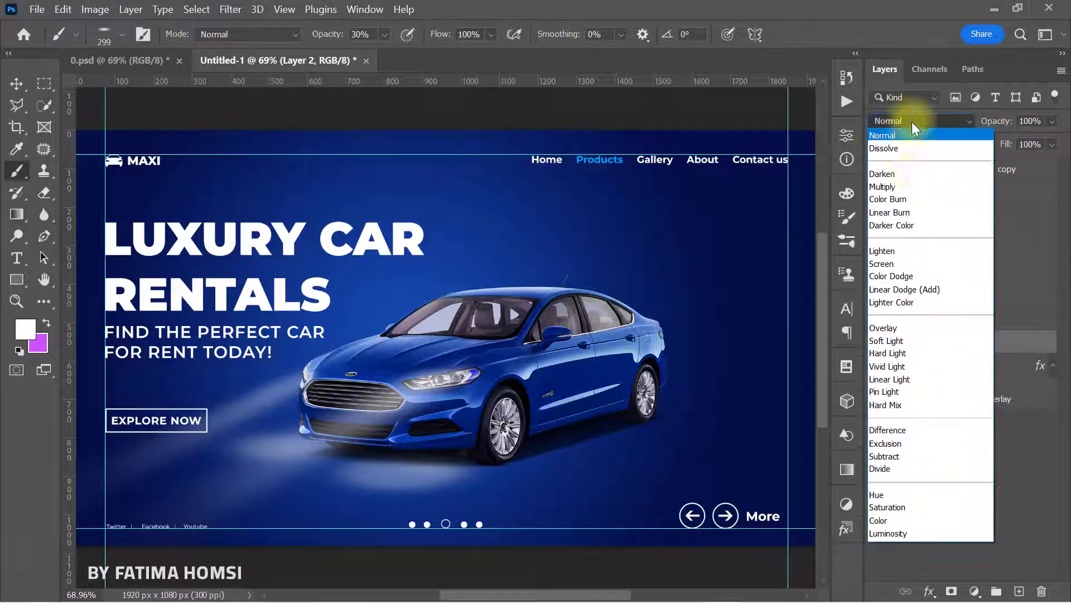
{"action": "left_click", "coordinate": [914, 327]}
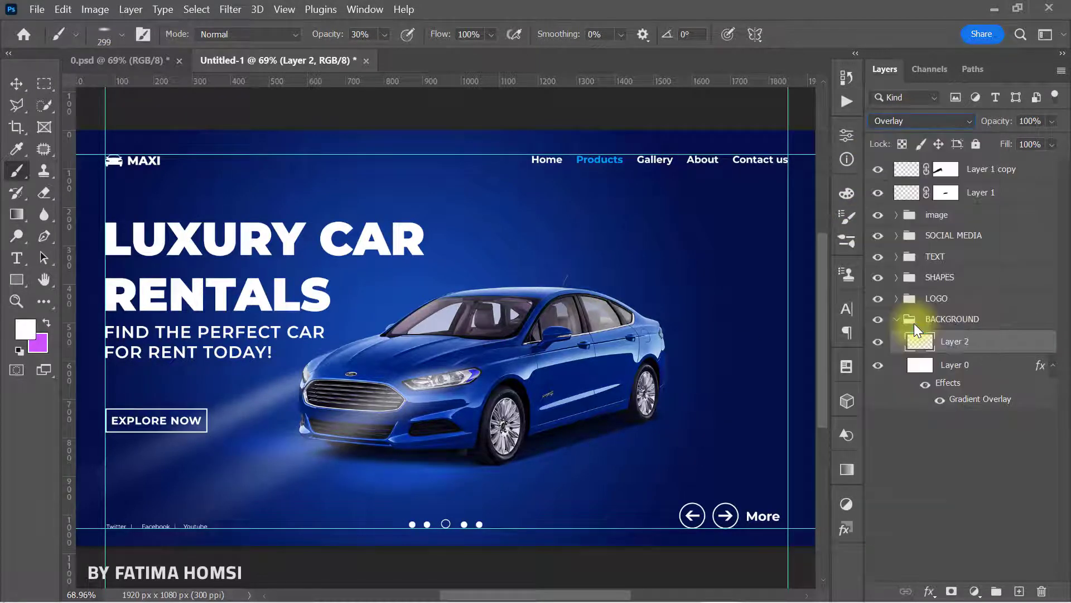
{"action": "left_click", "coordinate": [878, 341]}
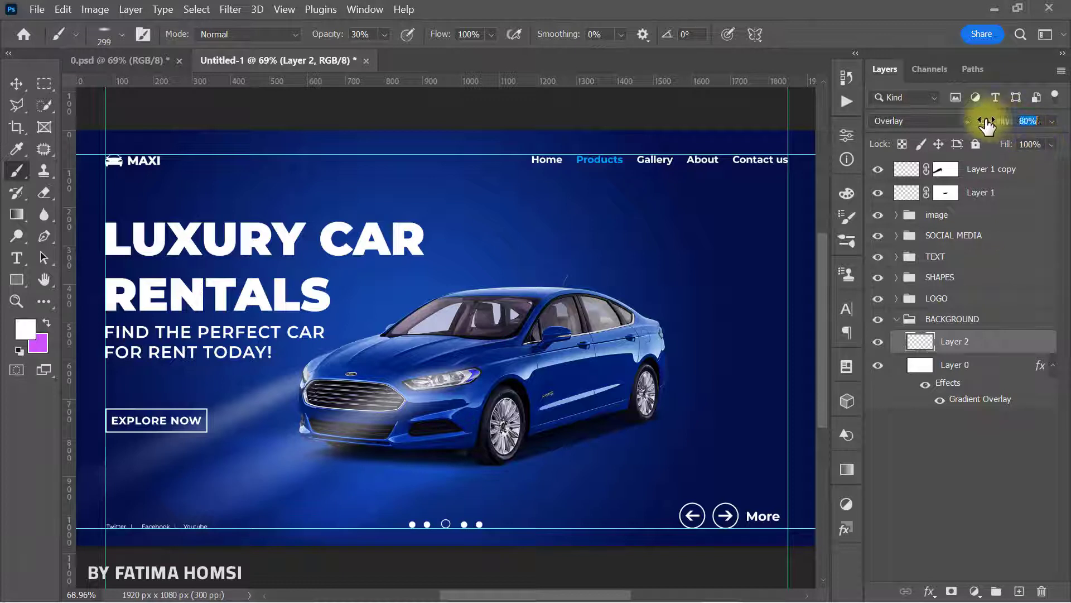
{"action": "left_click", "coordinate": [910, 171]}
- Group Layer 1 and Layer 1 copy into a new group named LIGHT
{"action": "left_click", "coordinate": [996, 195], "text": "shift"}
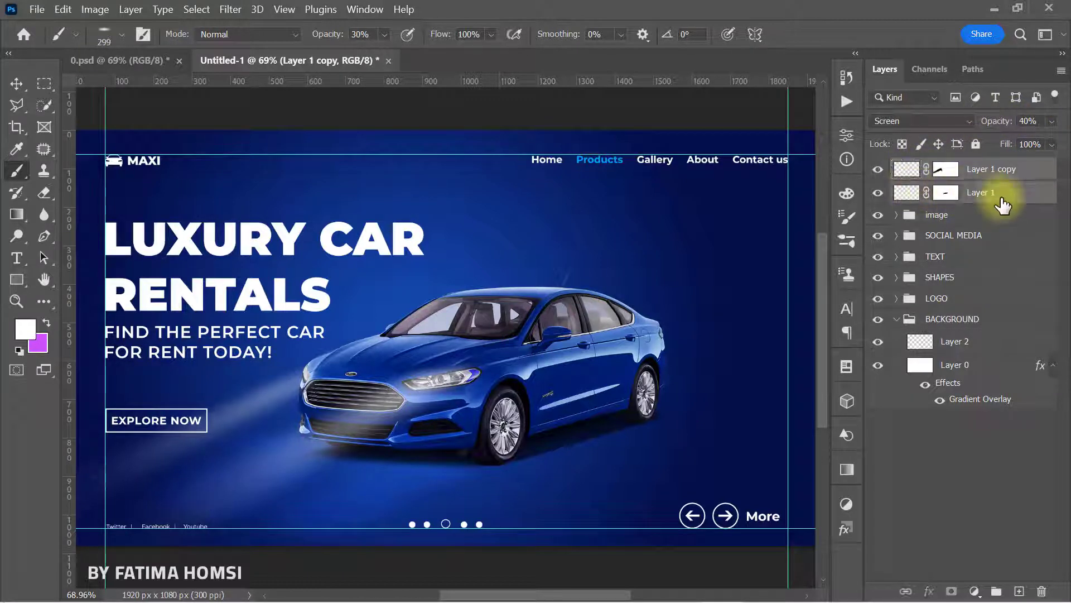
{"action": "key", "text": "ctrl+g"}
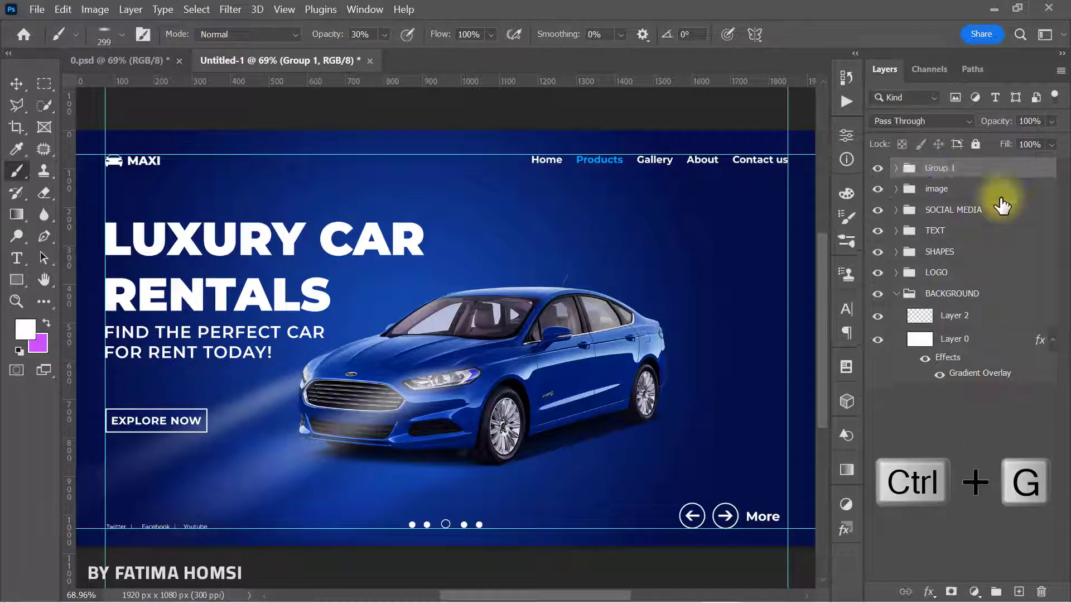
{"action": "double_click", "coordinate": [929, 169]}
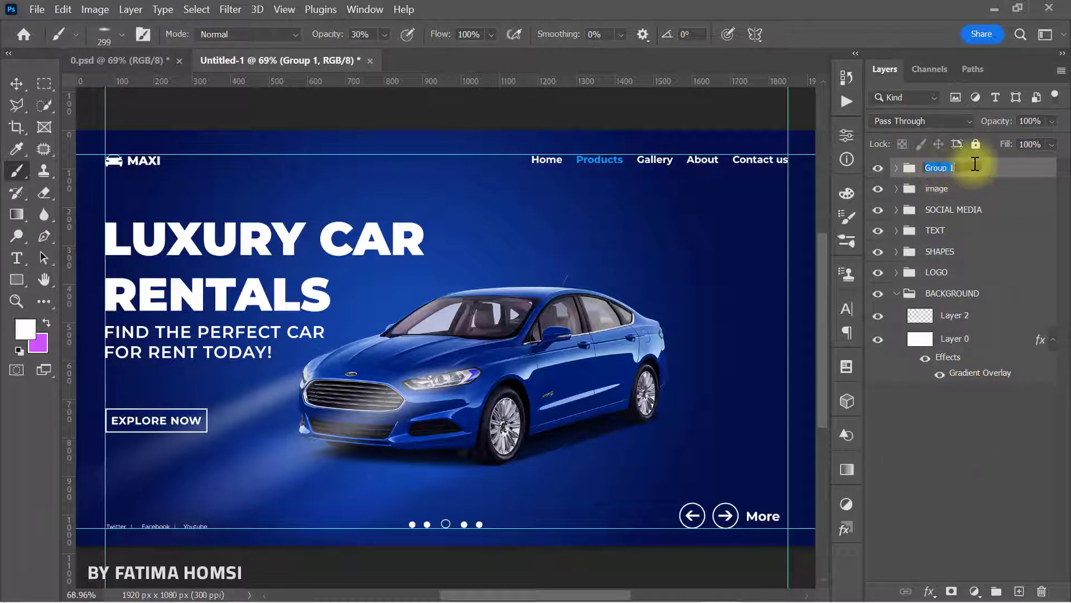
{"action": "type", "text": "LIGHT"}
{"action": "key", "text": "Return"}
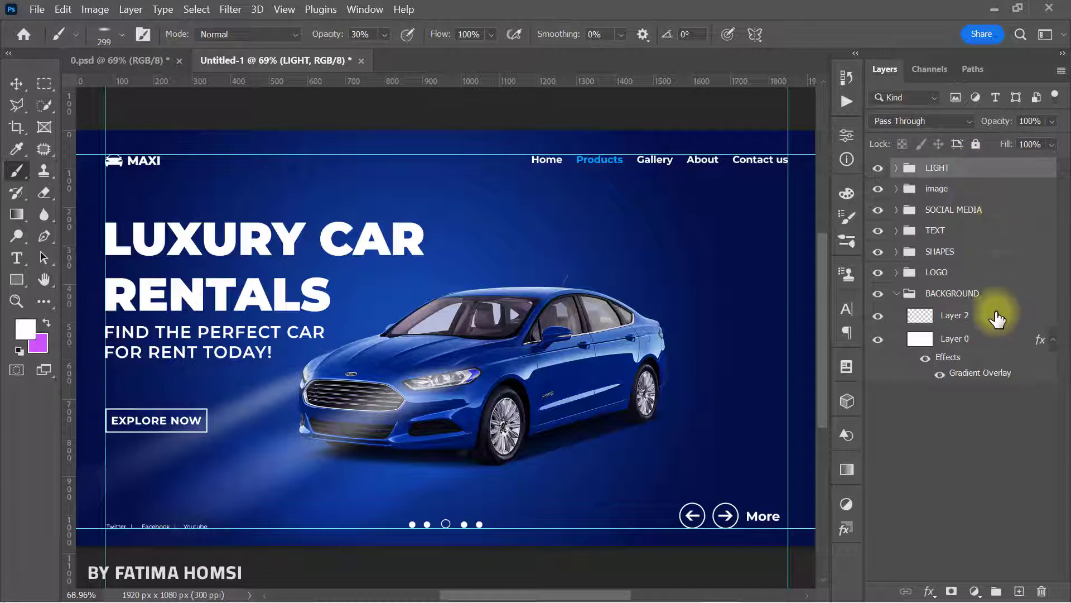
{"action": "left_click", "coordinate": [996, 319]}
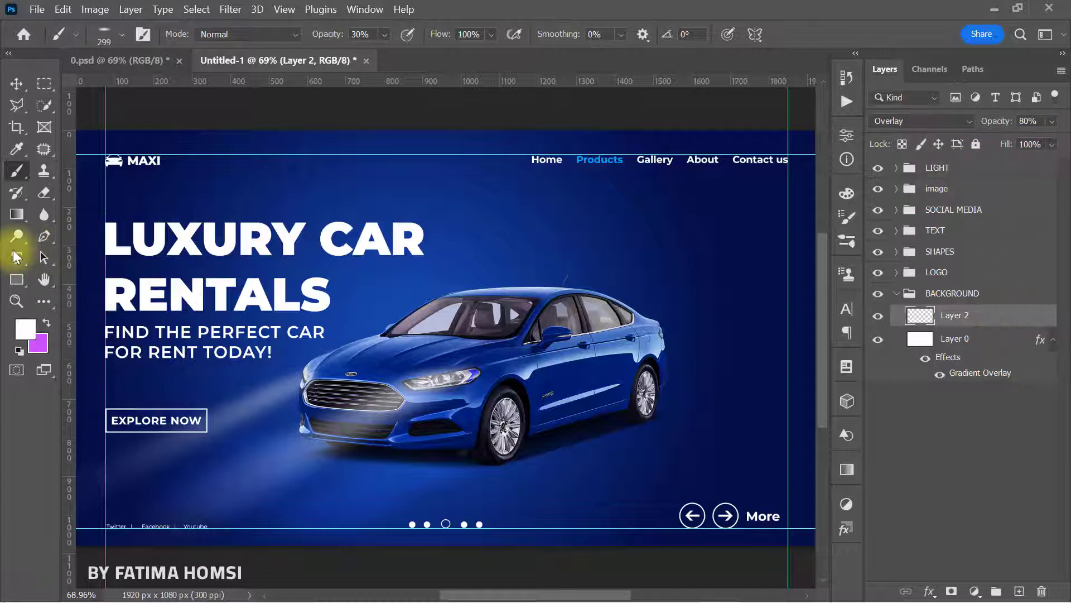
- Draw the MY SHAPES perspective grid as Shape 1 across the car, ready to free-transform
{"action": "left_click", "coordinate": [15, 285]}
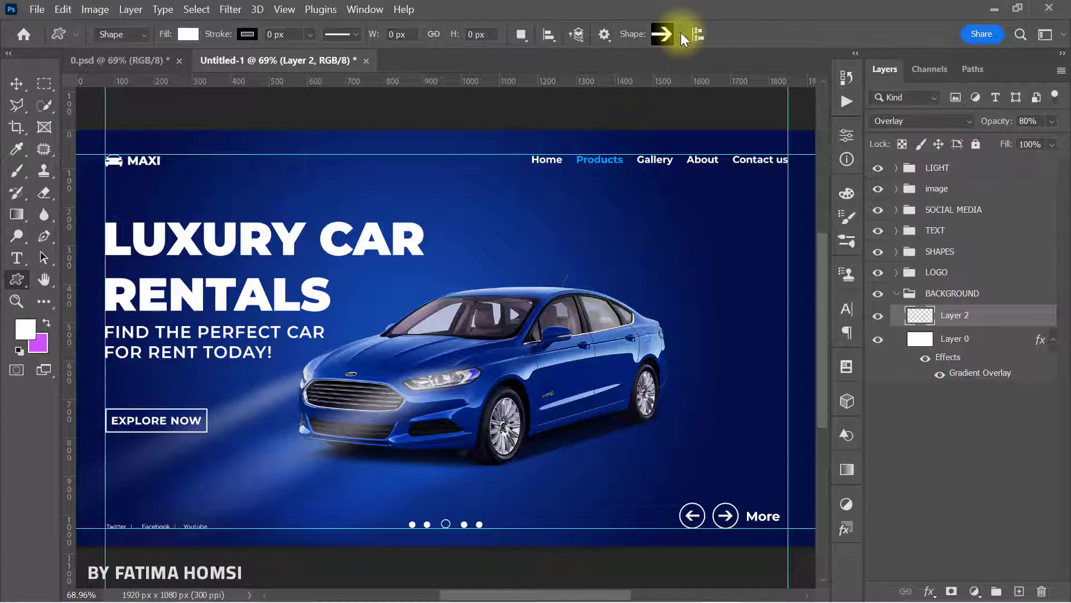
{"action": "left_click", "coordinate": [680, 34]}
{"action": "left_click_drag", "start_coordinate": [816, 133], "coordinate": [826, 89]}
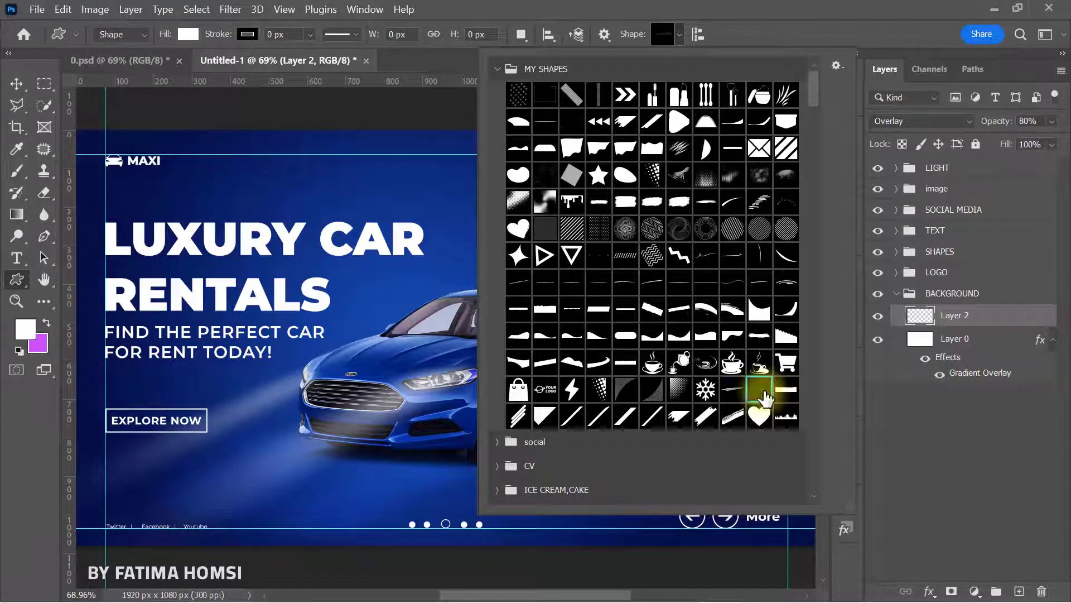
{"action": "left_click", "coordinate": [815, 11]}
{"action": "scroll", "coordinate": [558, 316], "scroll_direction": "down", "scroll_amount": 2}
{"action": "scroll", "coordinate": [590, 319], "scroll_direction": "down", "scroll_amount": 2}
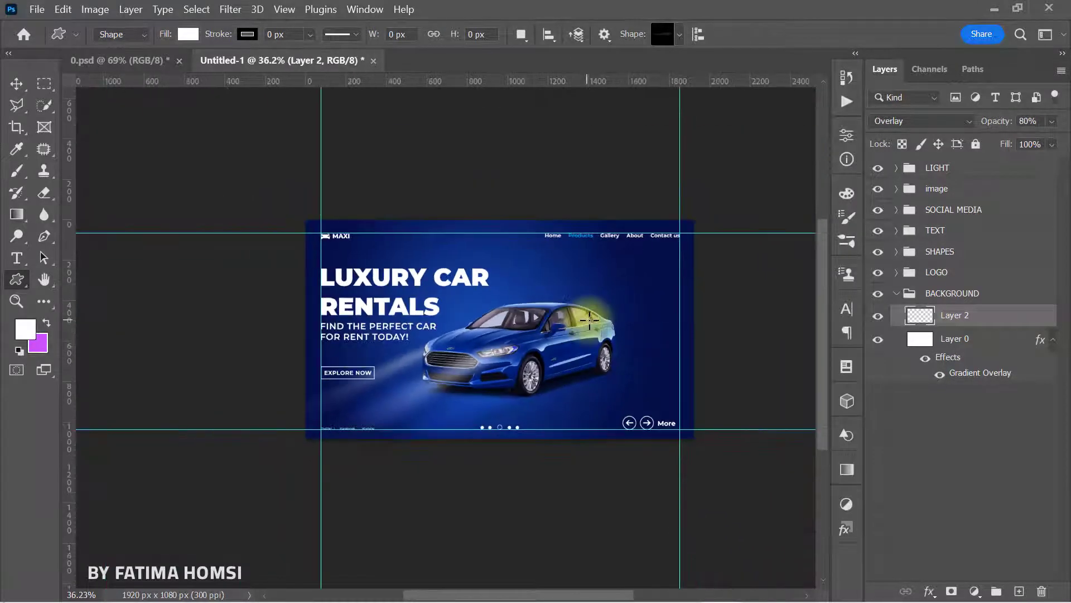
{"action": "left_click_drag", "start_coordinate": [325, 331], "coordinate": [546, 374]}
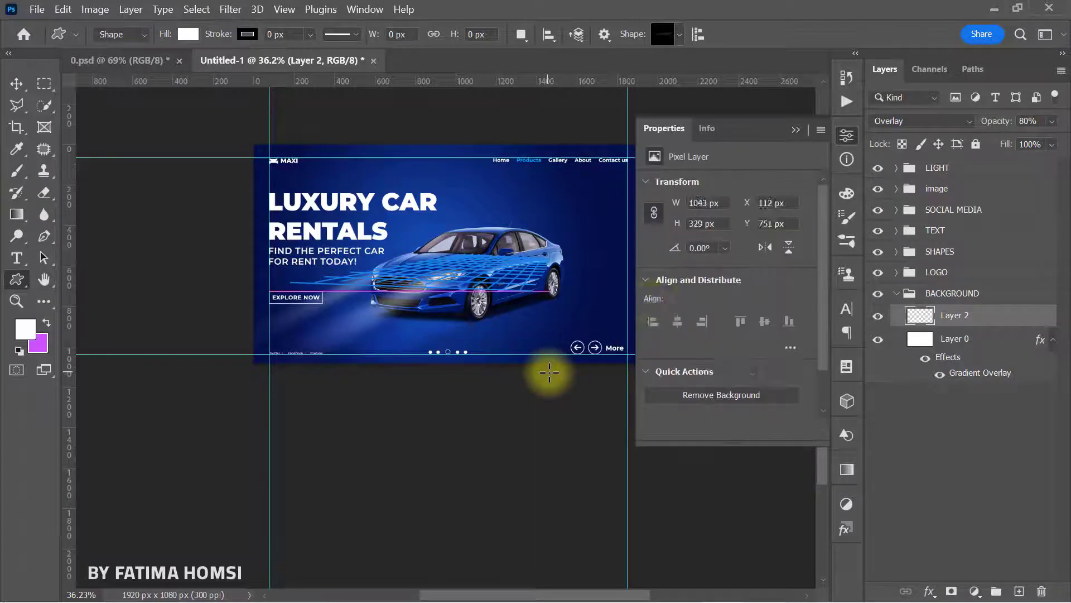
{"action": "left_click", "coordinate": [794, 129]}
{"action": "key", "text": "ctrl+t"}
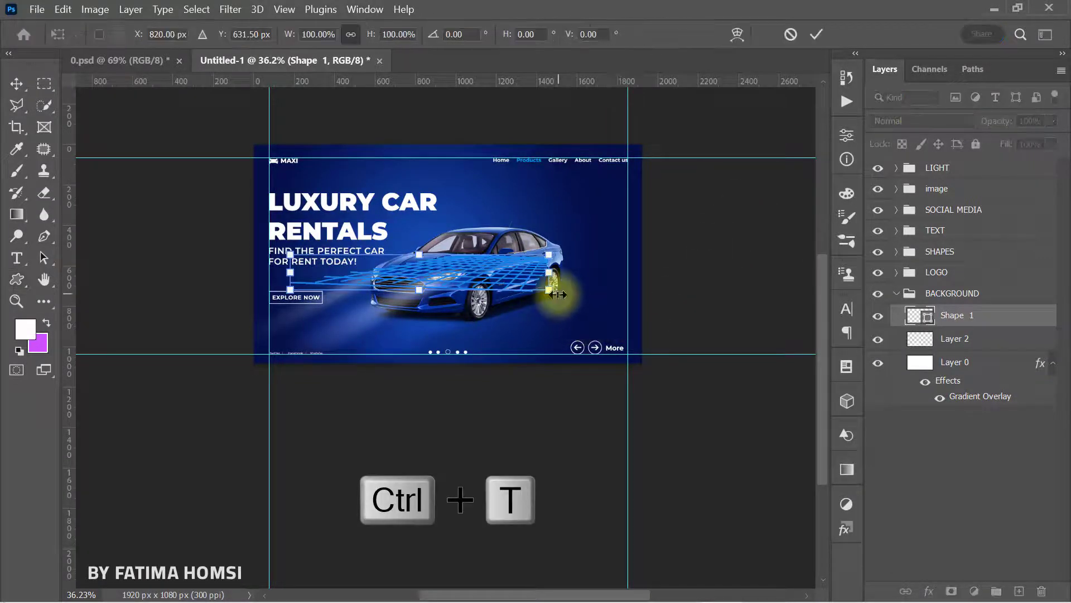
- Free-transform the grid, widening and lowering it into a floor under the car, and commit
{"action": "left_click_drag", "start_coordinate": [556, 295], "coordinate": [691, 301]}
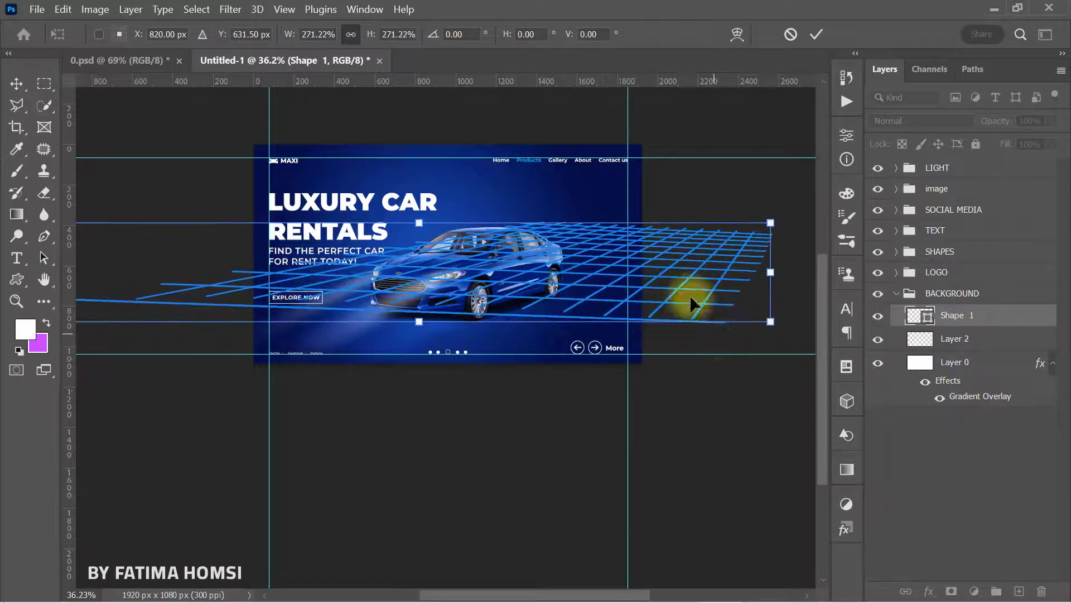
{"action": "left_click_drag", "start_coordinate": [612, 287], "coordinate": [579, 337]}
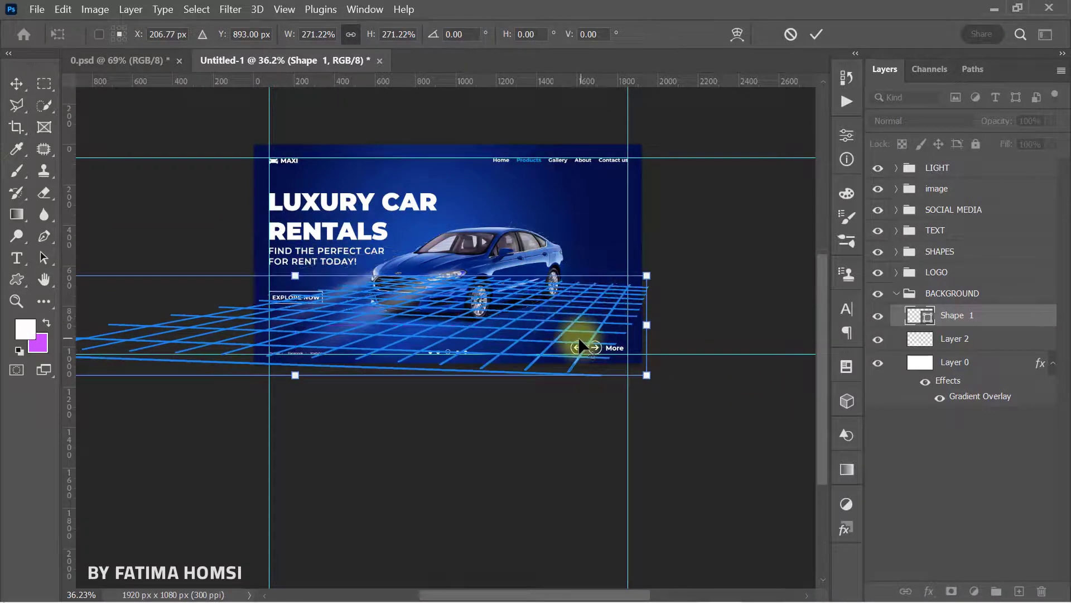
{"action": "scroll", "coordinate": [578, 337], "scroll_direction": "down", "scroll_amount": 2}
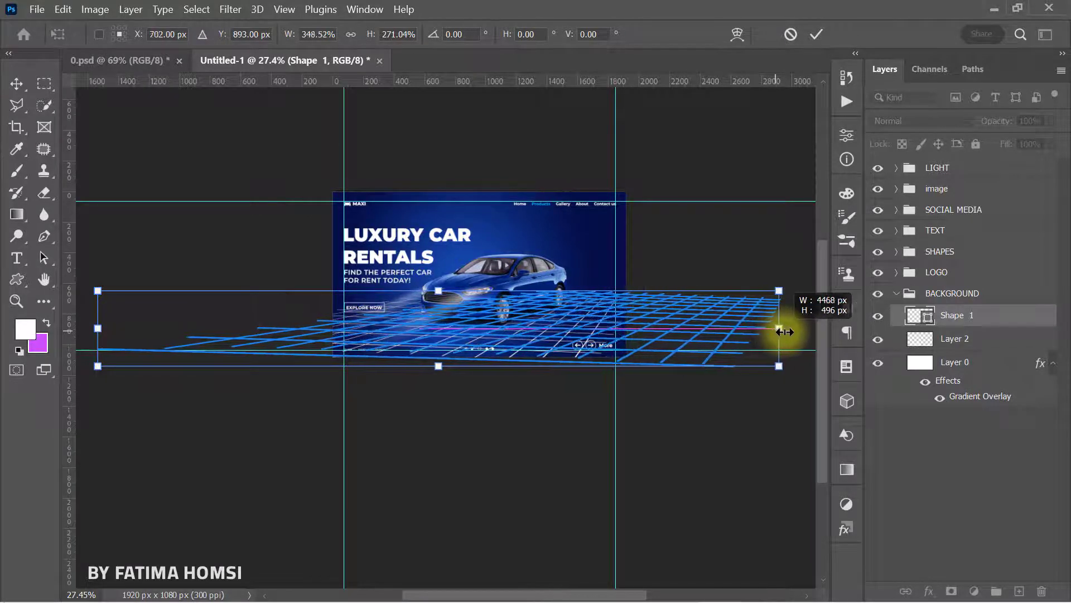
{"action": "left_click_drag", "start_coordinate": [631, 328], "coordinate": [786, 328]}
{"action": "mouse_move", "coordinate": [721, 332]}
{"action": "left_mouse_down"}
{"action": "mouse_move", "coordinate": [586, 341]}
{"action": "mouse_move", "coordinate": [792, 342]}
{"action": "left_mouse_up"}
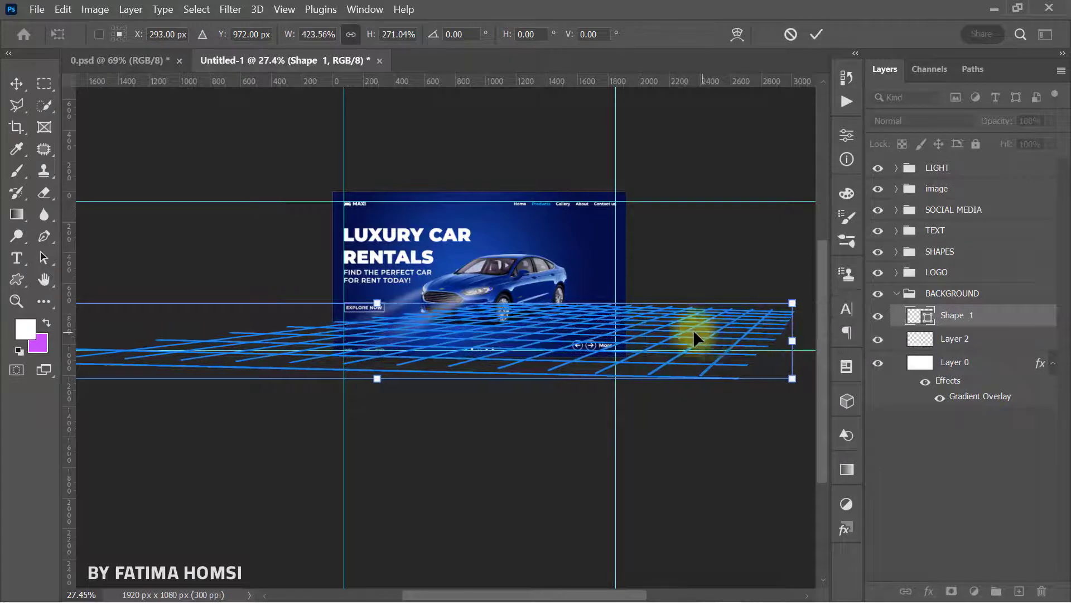
{"action": "left_click_drag", "start_coordinate": [693, 330], "coordinate": [608, 333]}
{"action": "left_click_drag", "start_coordinate": [694, 304], "coordinate": [722, 292]}
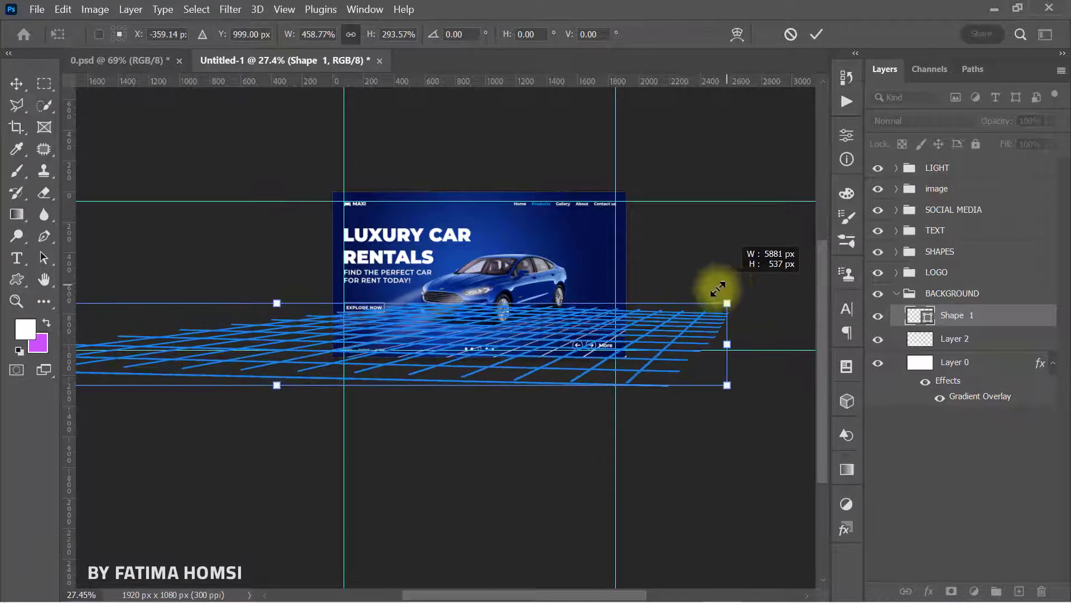
{"action": "left_click_drag", "start_coordinate": [578, 333], "coordinate": [531, 322]}
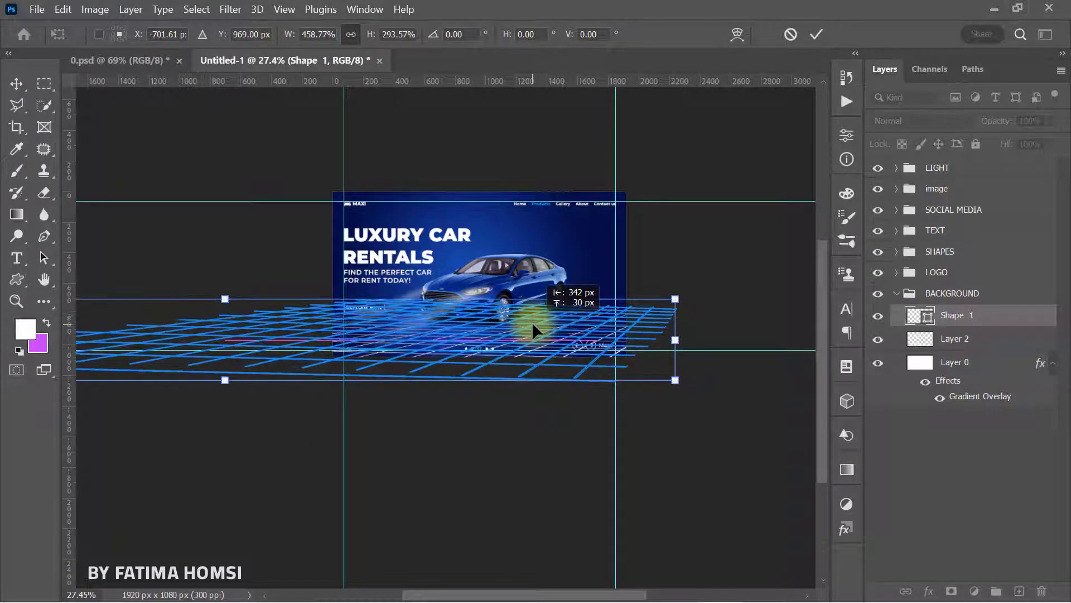
{"action": "left_click", "coordinate": [815, 32]}
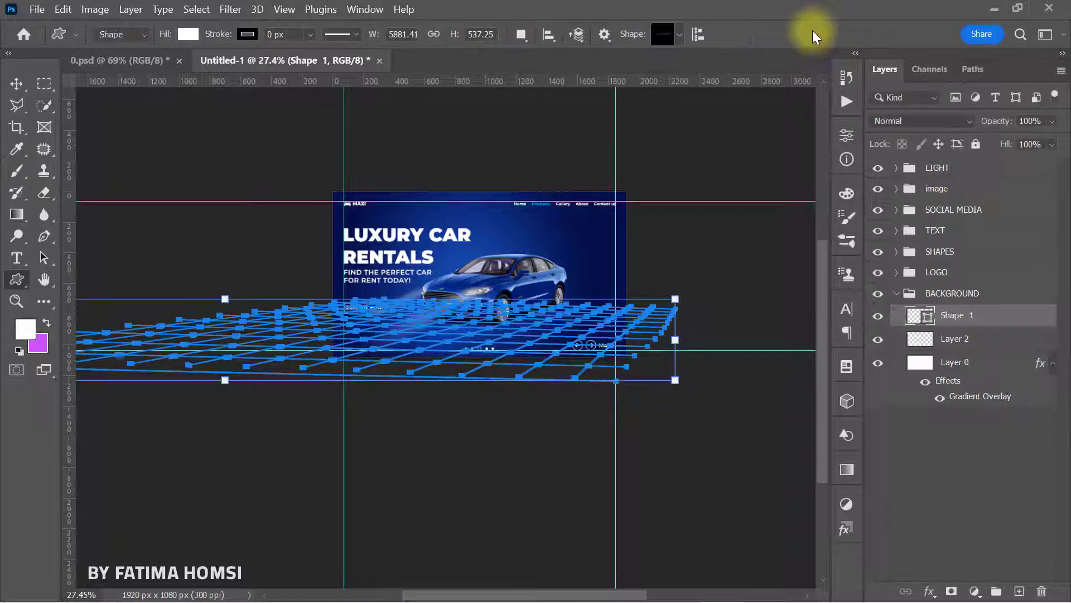
{"action": "key", "text": "Return"}
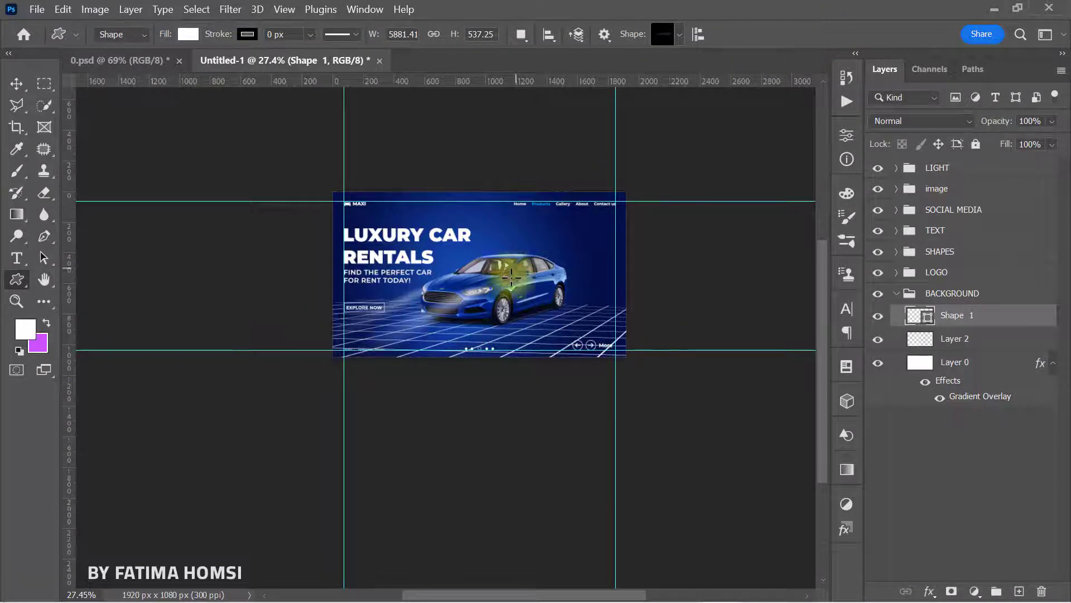
- Re-transform the grid, scaling it up slightly and shifting it left under the car
{"action": "scroll", "coordinate": [530, 302], "scroll_direction": "up", "scroll_amount": 3}
{"action": "scroll", "coordinate": [527, 320], "scroll_direction": "up", "scroll_amount": 3}
{"action": "scroll", "coordinate": [527, 320], "scroll_direction": "up", "scroll_amount": 1}
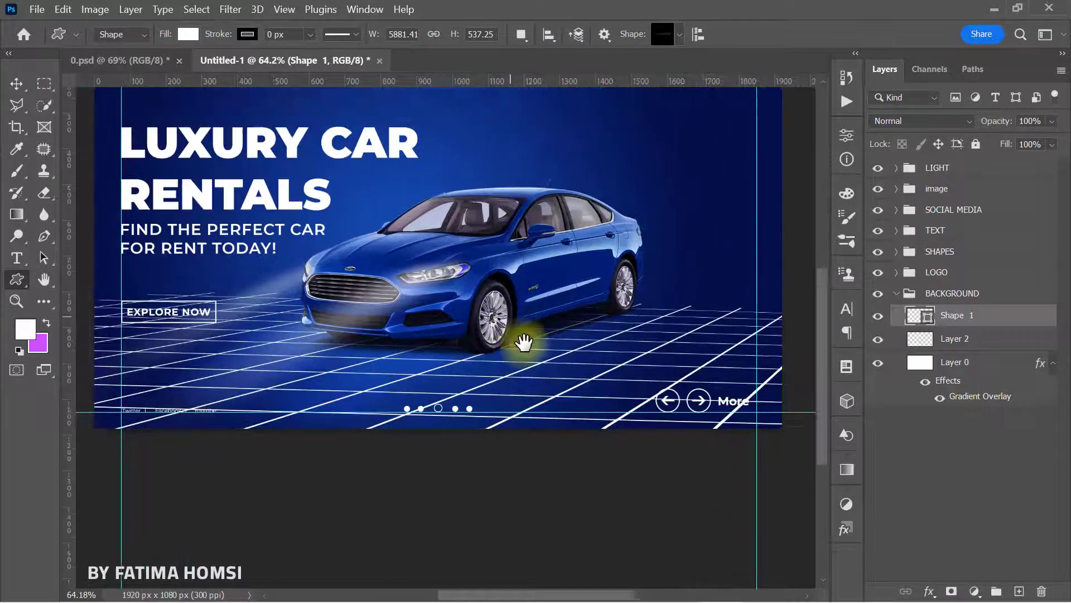
{"action": "key", "text": "ctrl+t"}
{"action": "left_click_drag", "start_coordinate": [527, 362], "coordinate": [539, 382]}
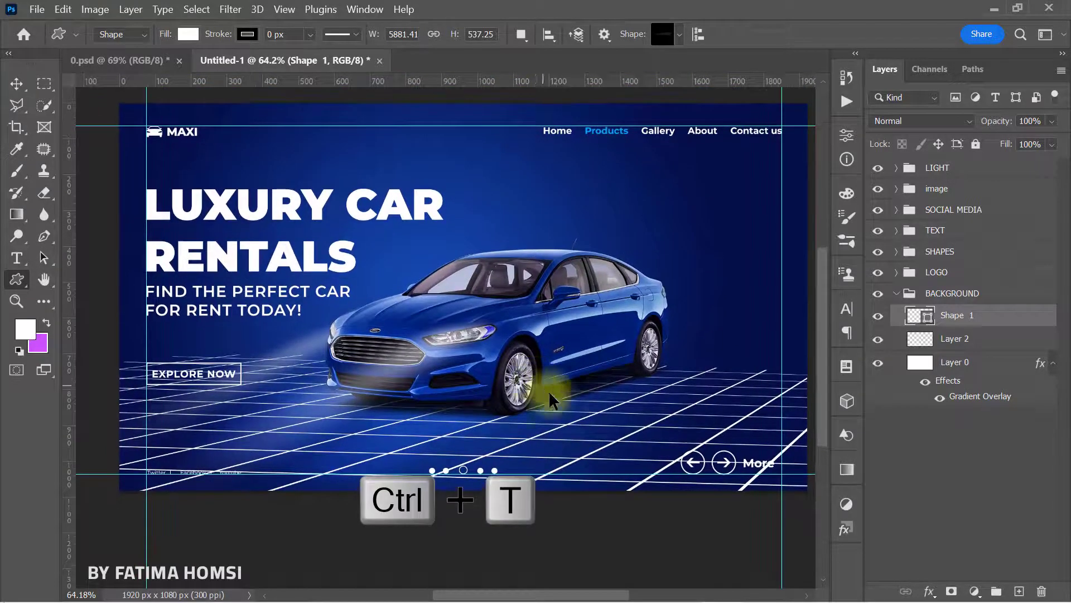
{"action": "left_click_drag", "start_coordinate": [571, 414], "coordinate": [580, 404]}
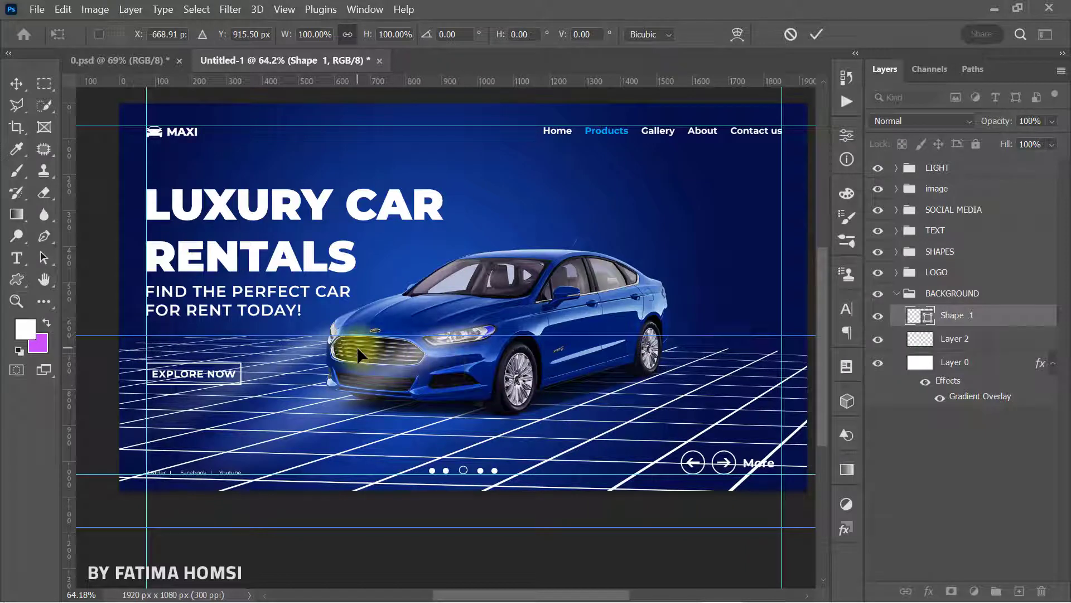
{"action": "left_click_drag", "start_coordinate": [292, 39], "coordinate": [293, 40]}
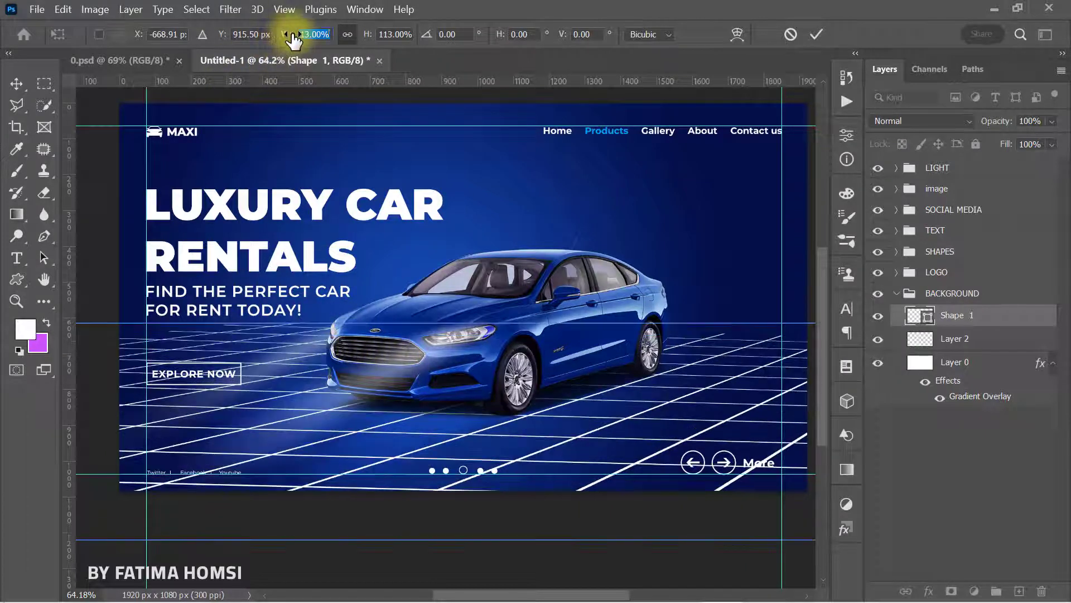
{"action": "left_click_drag", "start_coordinate": [449, 384], "coordinate": [401, 381]}
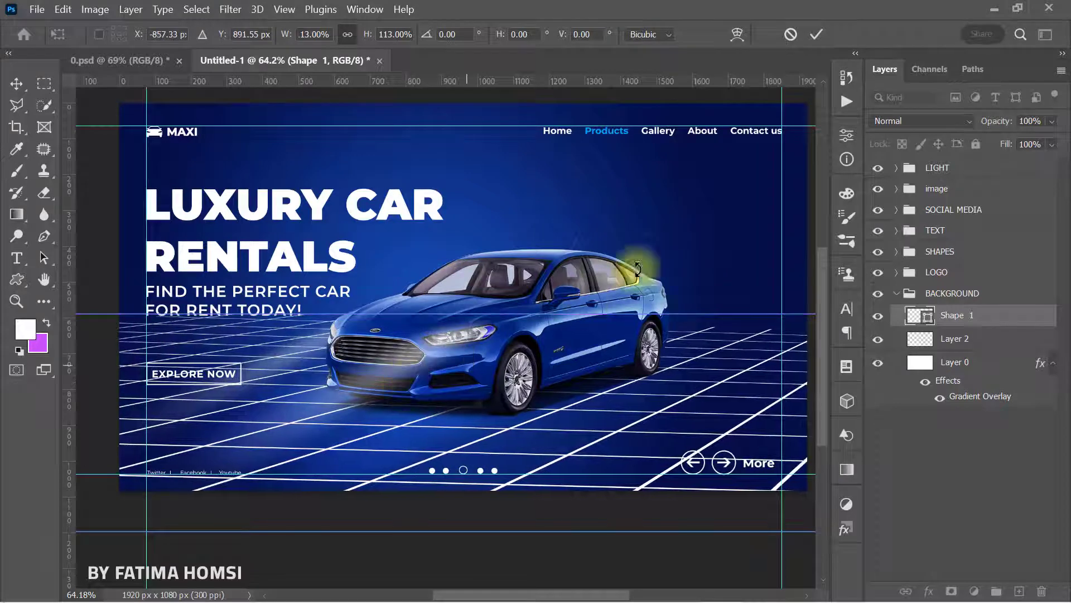
{"action": "left_click", "coordinate": [815, 34]}
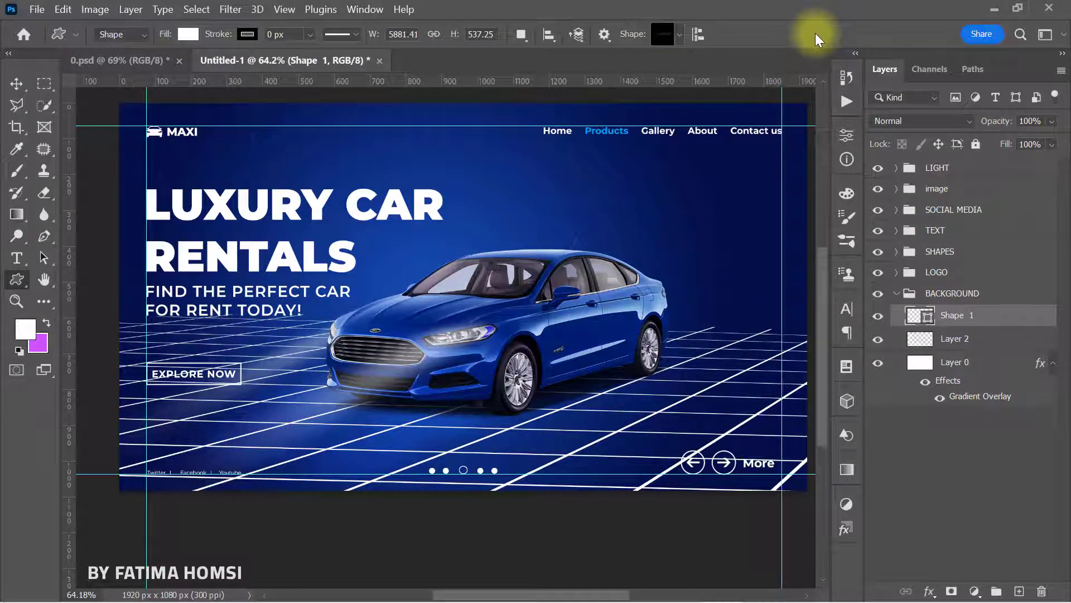
- Set the grid layer's blend mode to Soft Light
{"action": "key", "text": "ctrl+0"}
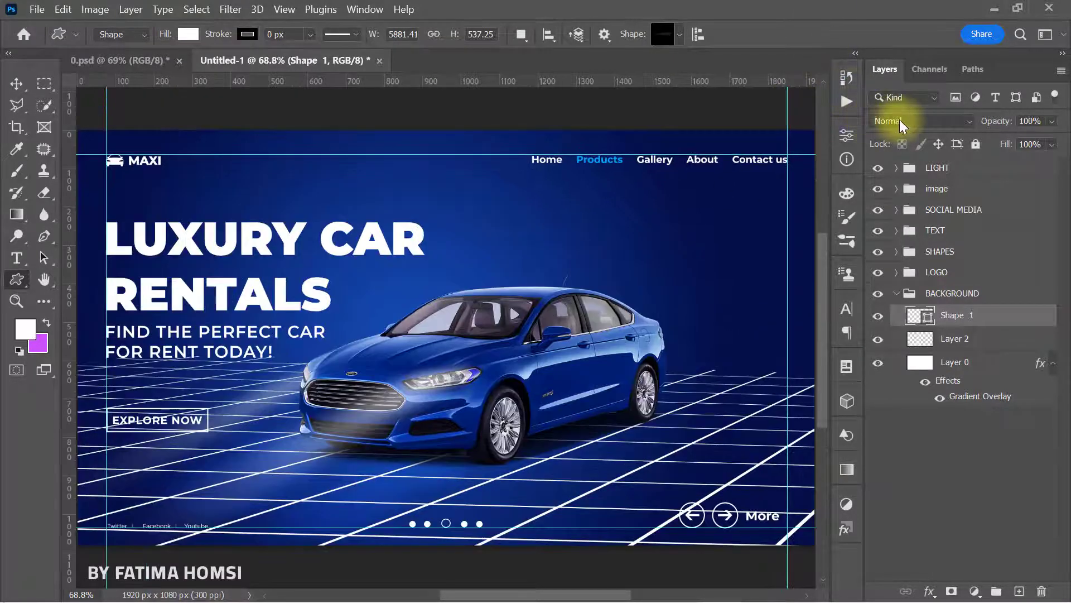
{"action": "left_click", "coordinate": [900, 122]}
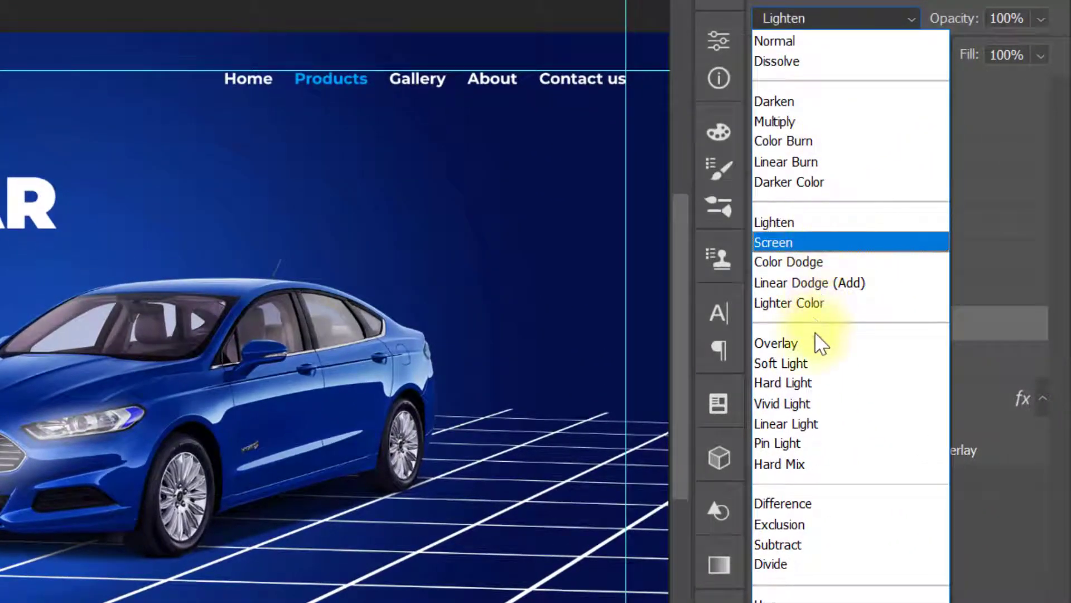
{"action": "left_click", "coordinate": [813, 363]}
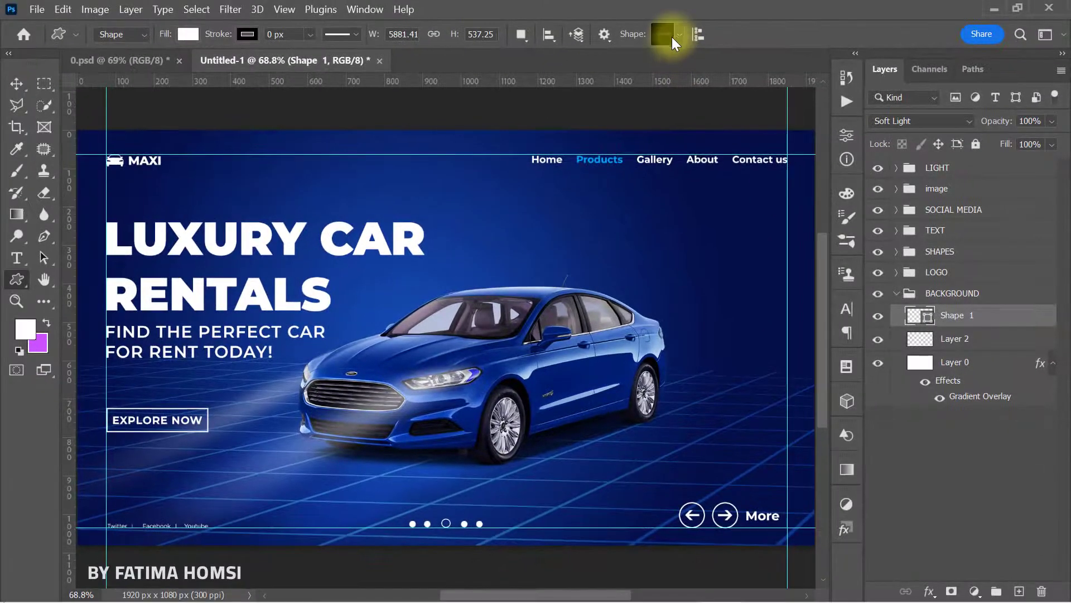
- Draw the city skyline custom shape across the car area and fill it black
{"action": "left_click", "coordinate": [677, 34]}
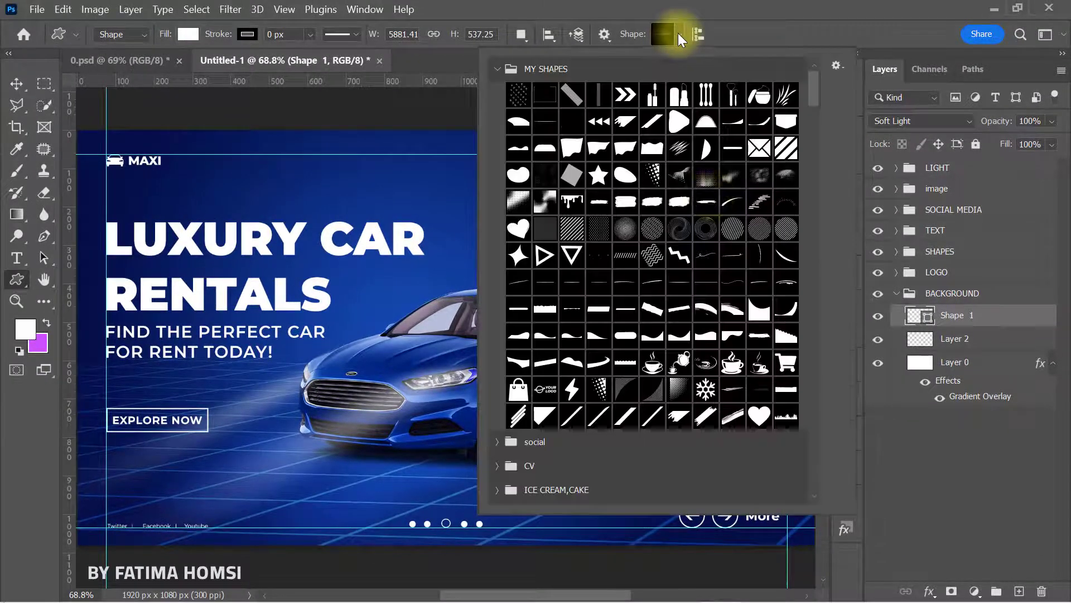
{"action": "left_click", "coordinate": [791, 430]}
{"action": "left_click", "coordinate": [786, 12]}
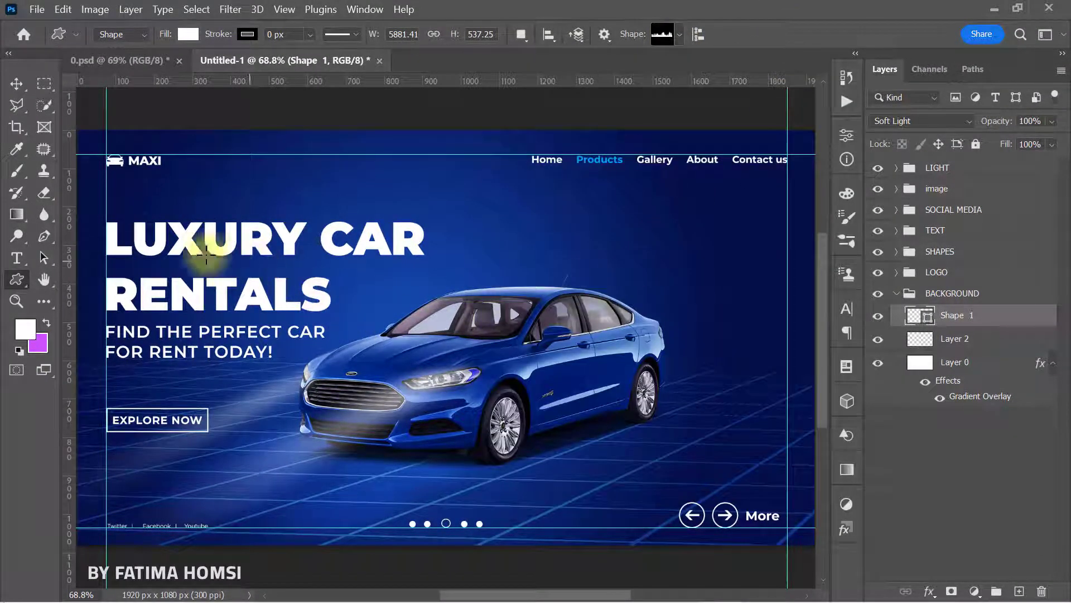
{"action": "left_click_drag", "start_coordinate": [127, 229], "coordinate": [615, 462]}
{"action": "left_click", "coordinate": [798, 132]}
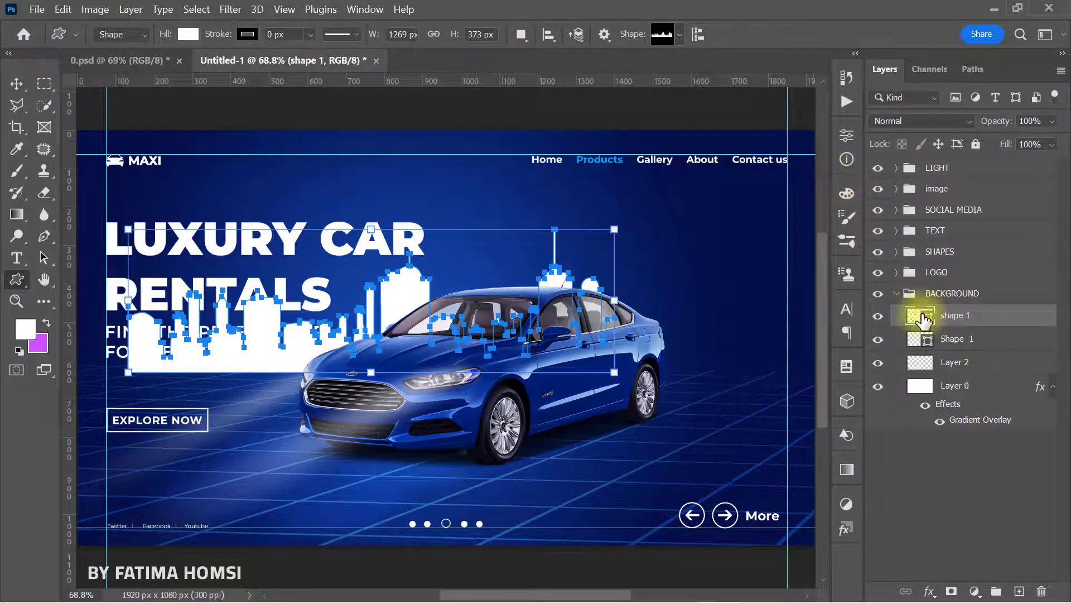
{"action": "double_click", "coordinate": [920, 316]}
{"action": "left_click_drag", "start_coordinate": [444, 249], "coordinate": [304, 368]}
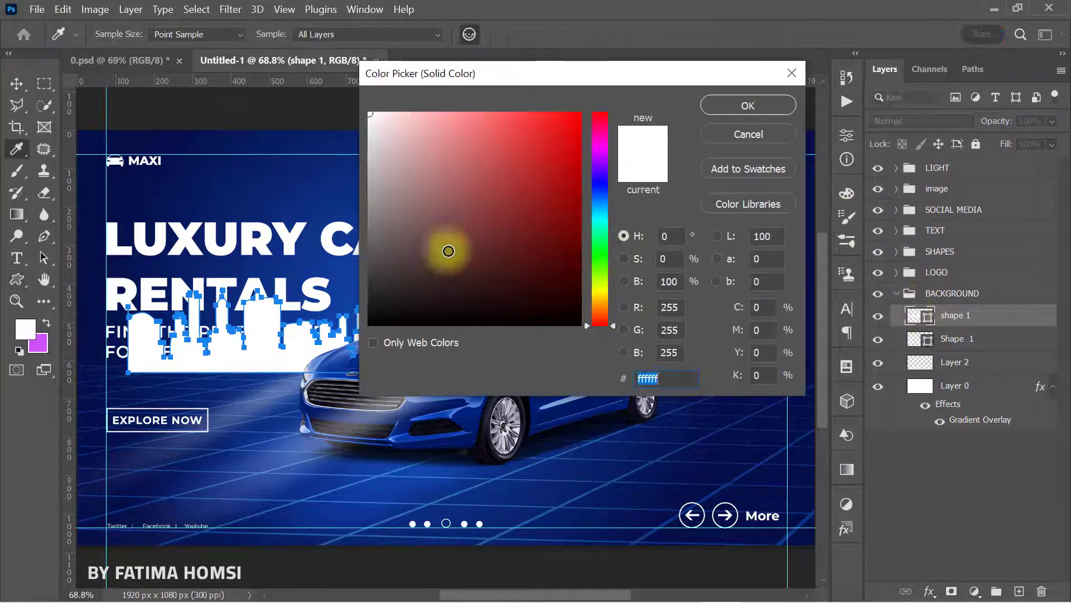
{"action": "left_click", "coordinate": [725, 101]}
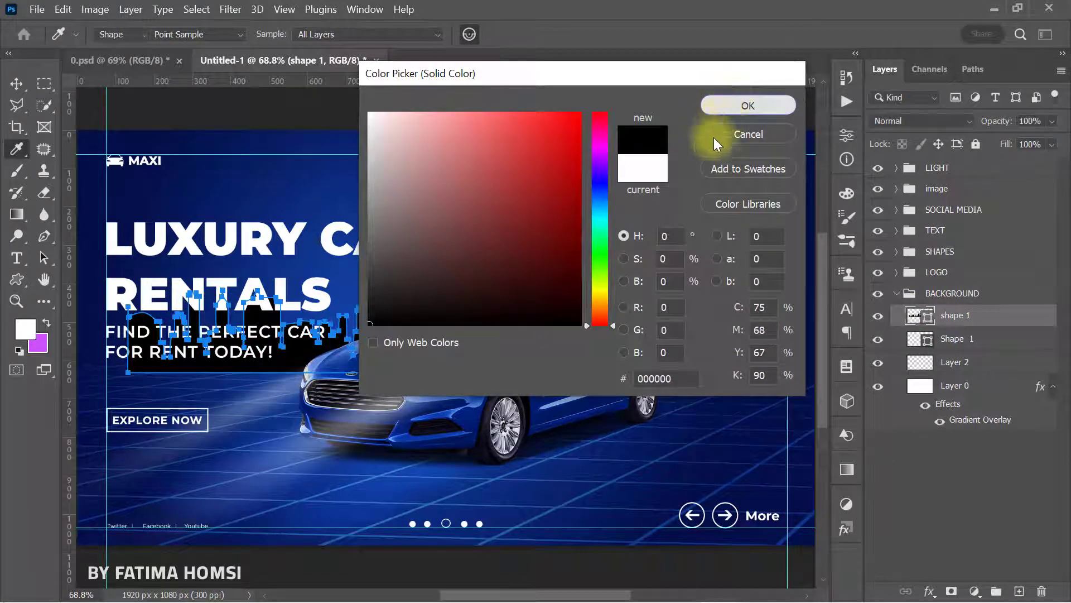
- Enlarge the skyline to about 150% and move it up toward the banner top
{"action": "key", "text": "ctrl+t"}
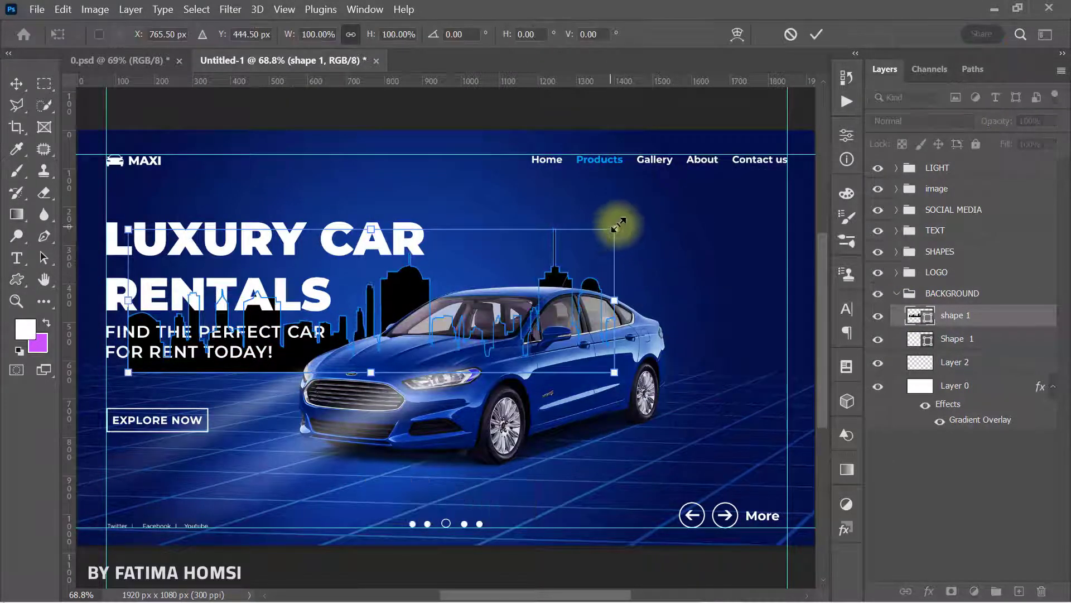
{"action": "left_click_drag", "start_coordinate": [615, 229], "coordinate": [737, 193]}
{"action": "left_click_drag", "start_coordinate": [608, 260], "coordinate": [635, 236]}
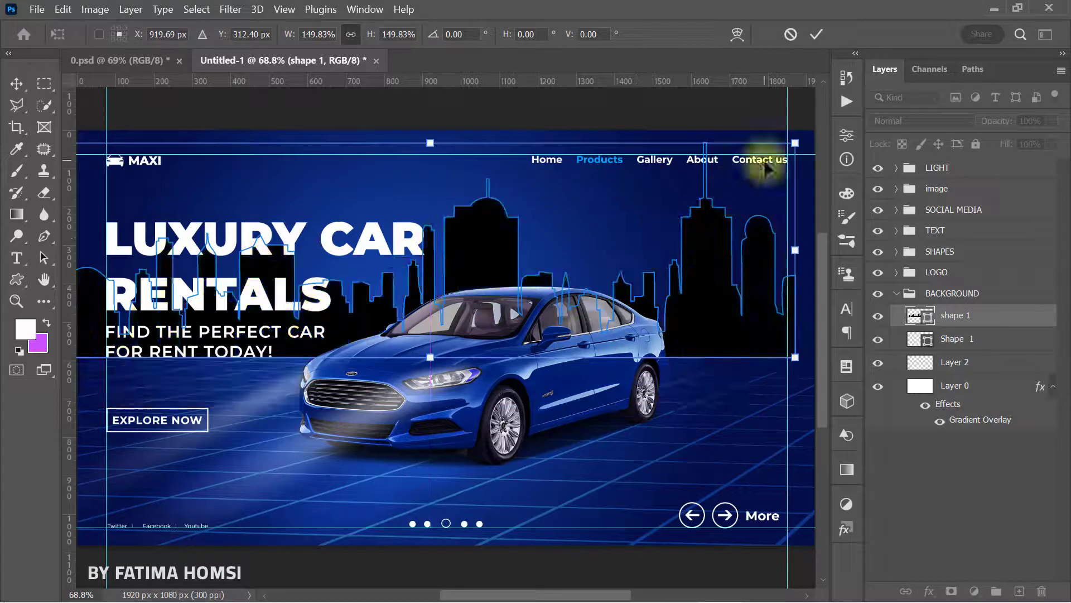
{"action": "left_click_drag", "start_coordinate": [759, 160], "coordinate": [784, 143]}
{"action": "left_click_drag", "start_coordinate": [743, 184], "coordinate": [666, 234]}
{"action": "scroll", "coordinate": [660, 249], "scroll_direction": "down", "scroll_amount": 1}
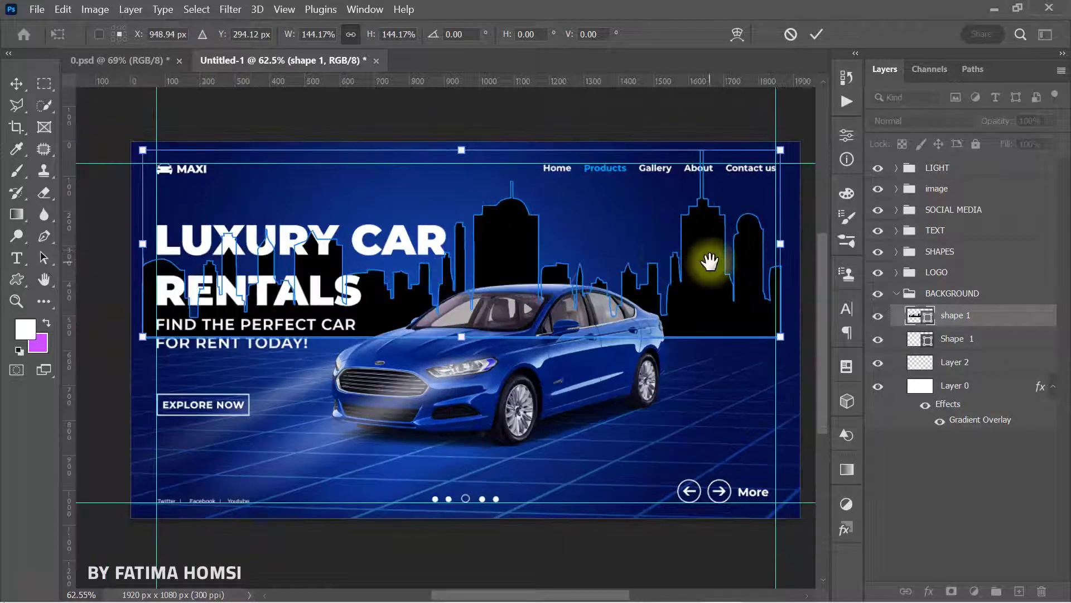
{"action": "scroll", "coordinate": [707, 251], "scroll_direction": "down", "scroll_amount": 1}
- Stretch the skyline across the full banner width, lower it slightly, and commit
{"action": "left_click_drag", "start_coordinate": [759, 238], "coordinate": [798, 235]}
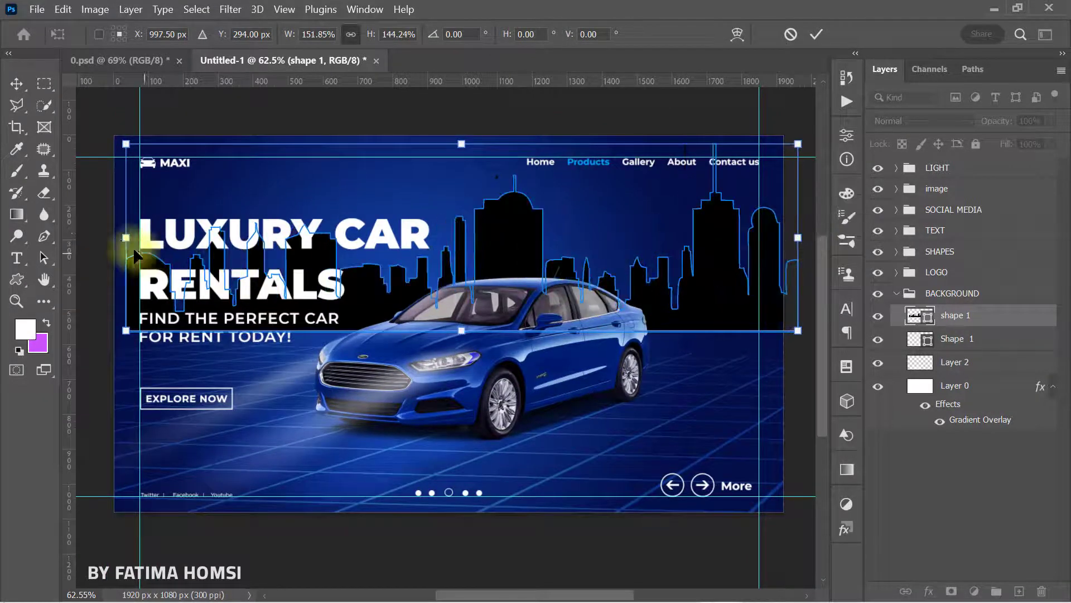
{"action": "left_click_drag", "start_coordinate": [126, 237], "coordinate": [92, 237]}
{"action": "left_click_drag", "start_coordinate": [483, 266], "coordinate": [484, 275]}
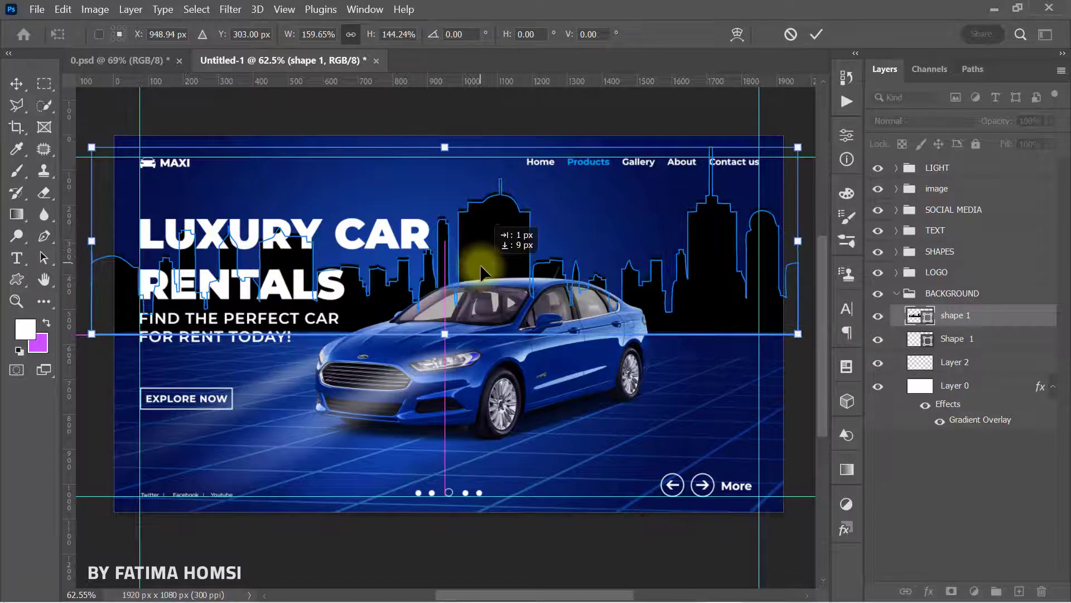
{"action": "left_click_drag", "start_coordinate": [804, 146], "coordinate": [813, 143]}
{"action": "left_click_drag", "start_coordinate": [590, 227], "coordinate": [569, 229]}
{"action": "left_click", "coordinate": [814, 34]}
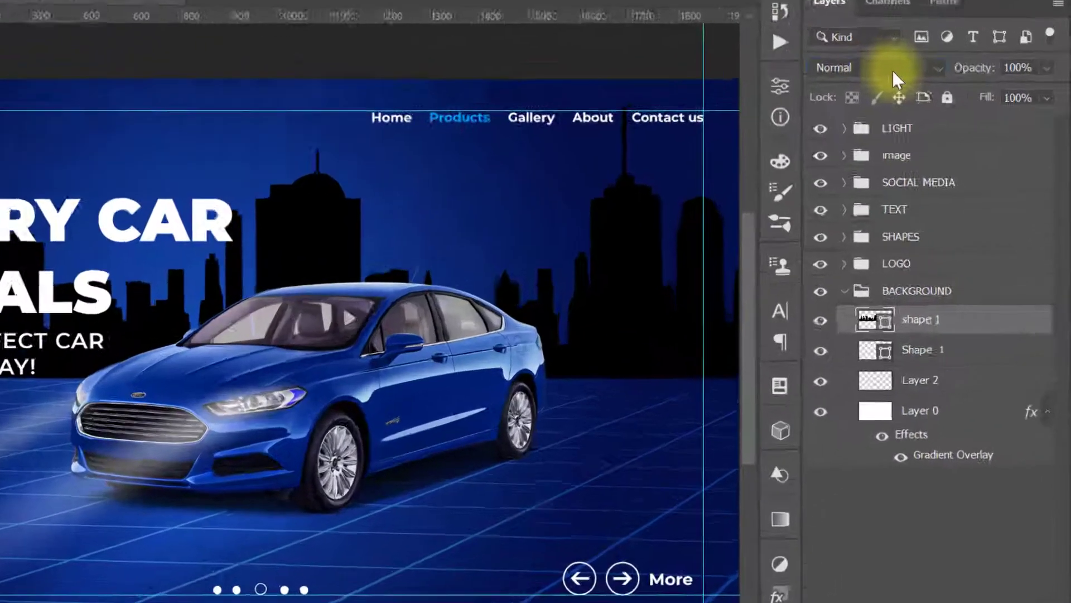
- Set the skyline layer to Soft Light at 73% opacity
{"action": "left_click", "coordinate": [934, 122]}
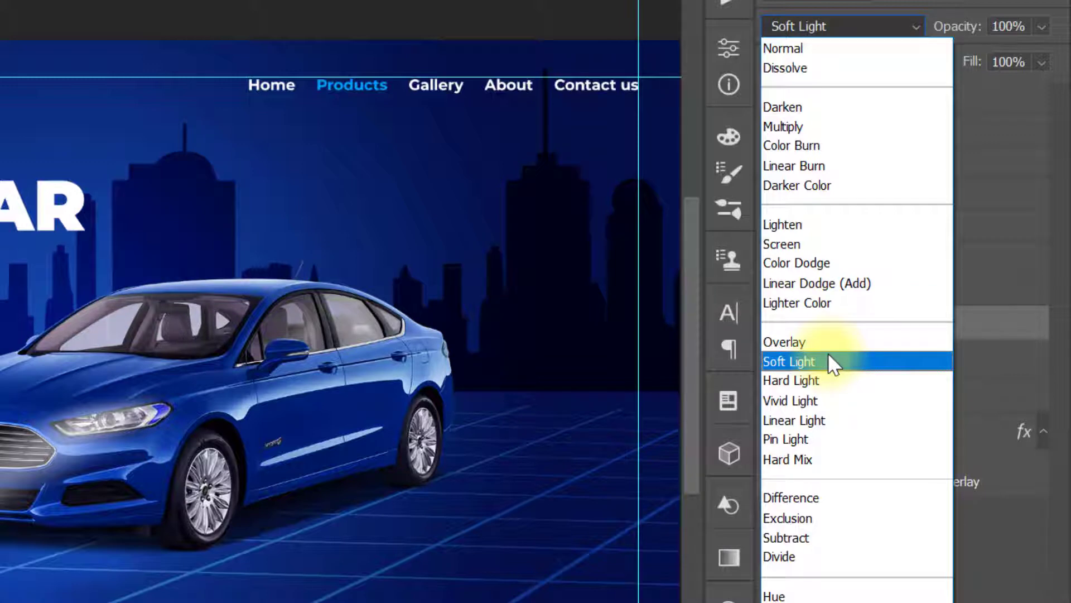
{"action": "left_click", "coordinate": [829, 357]}
{"action": "left_click_drag", "start_coordinate": [953, 33], "coordinate": [922, 31]}
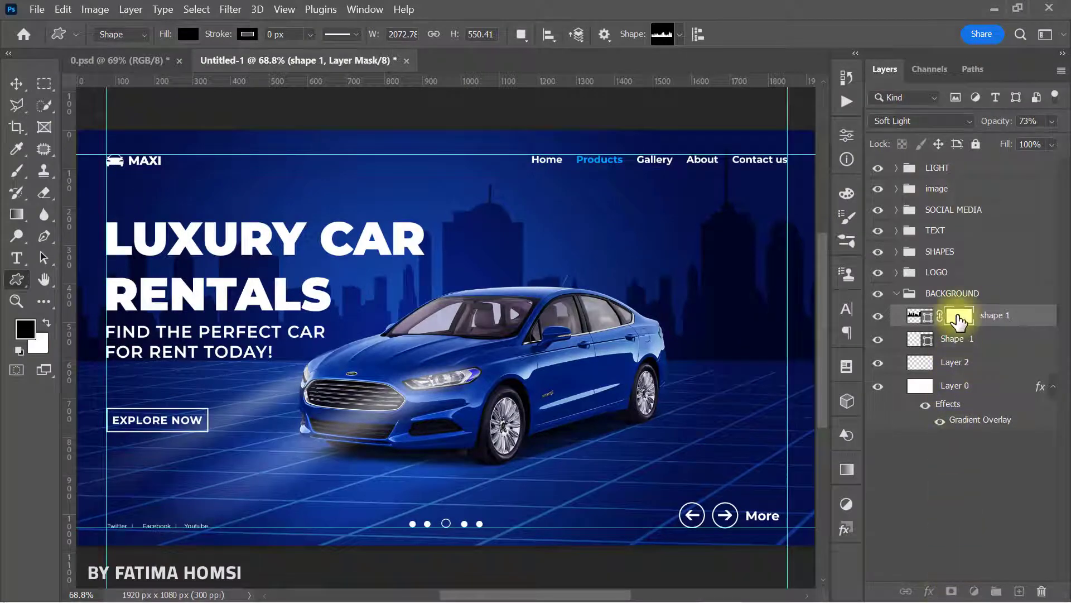
- Set up a black-to-transparent gradient using the basic colour-to-transparent preset
{"action": "left_click", "coordinate": [16, 215]}
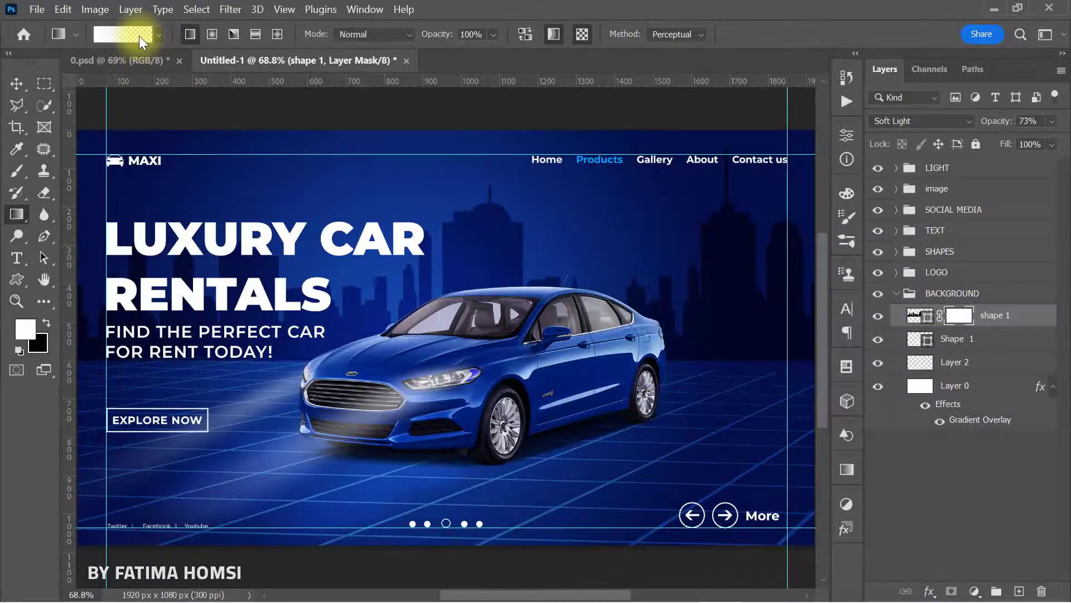
{"action": "left_click", "coordinate": [139, 36]}
{"action": "left_click", "coordinate": [363, 96]}
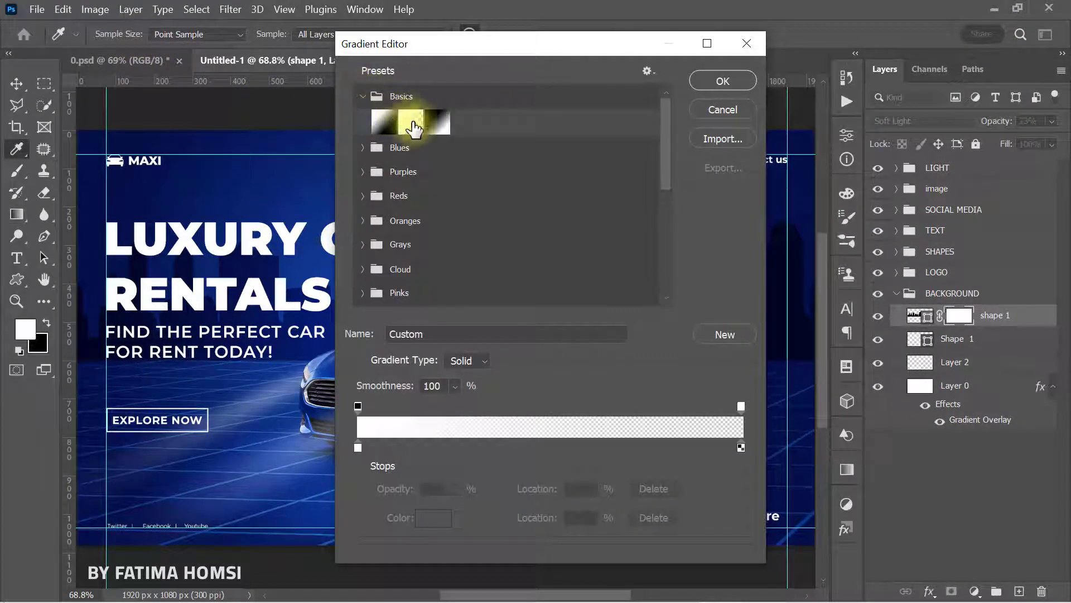
{"action": "left_click", "coordinate": [411, 126]}
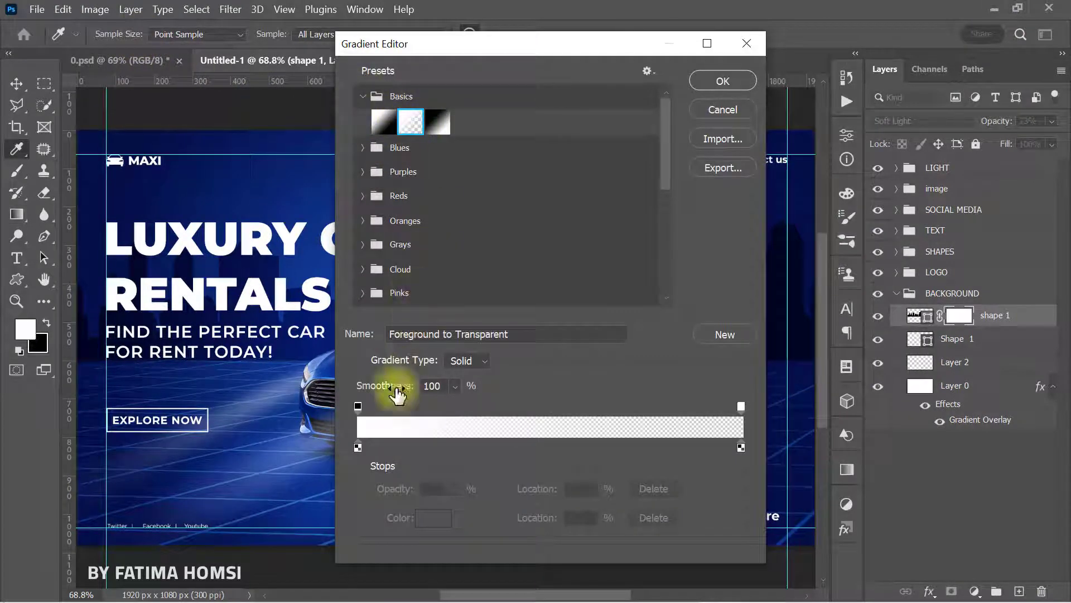
{"action": "left_click", "coordinate": [358, 447]}
{"action": "left_click", "coordinate": [421, 519]}
{"action": "left_click_drag", "start_coordinate": [437, 299], "coordinate": [352, 346]}
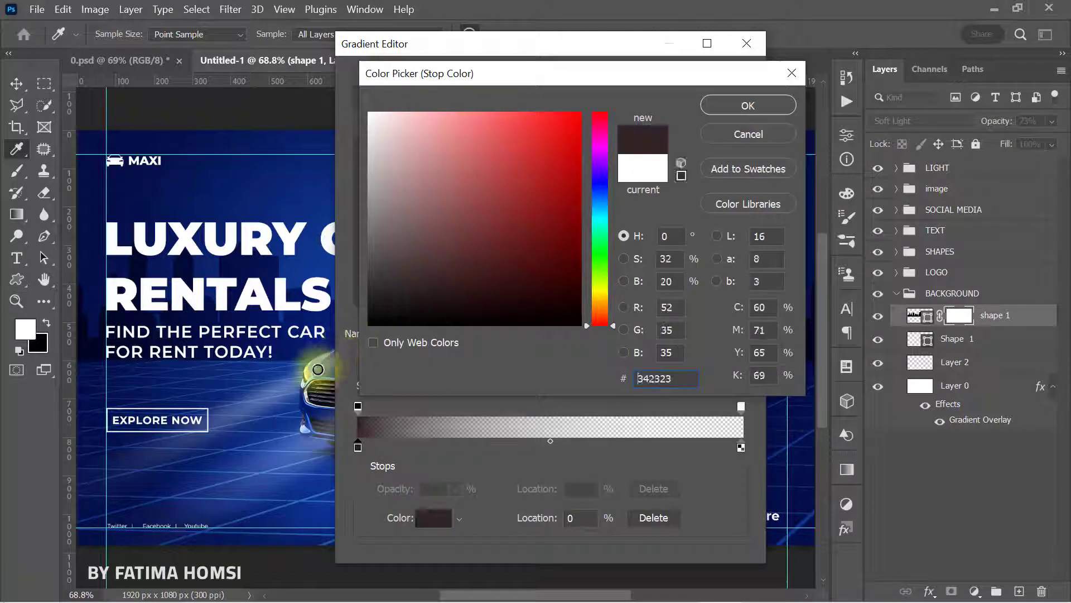
{"action": "left_click", "coordinate": [773, 105]}
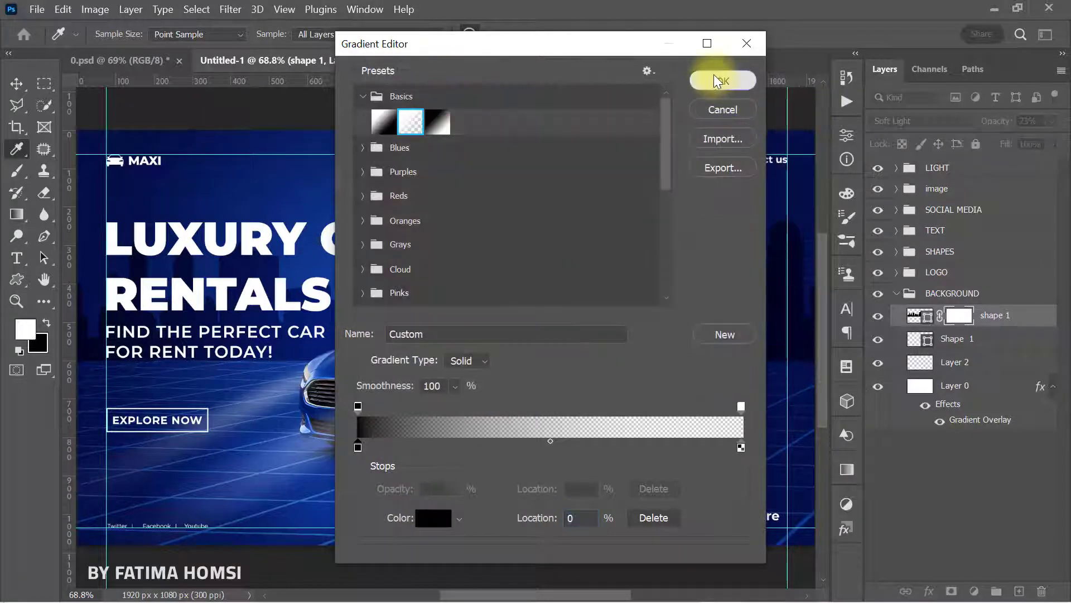
{"action": "left_click", "coordinate": [720, 81]}
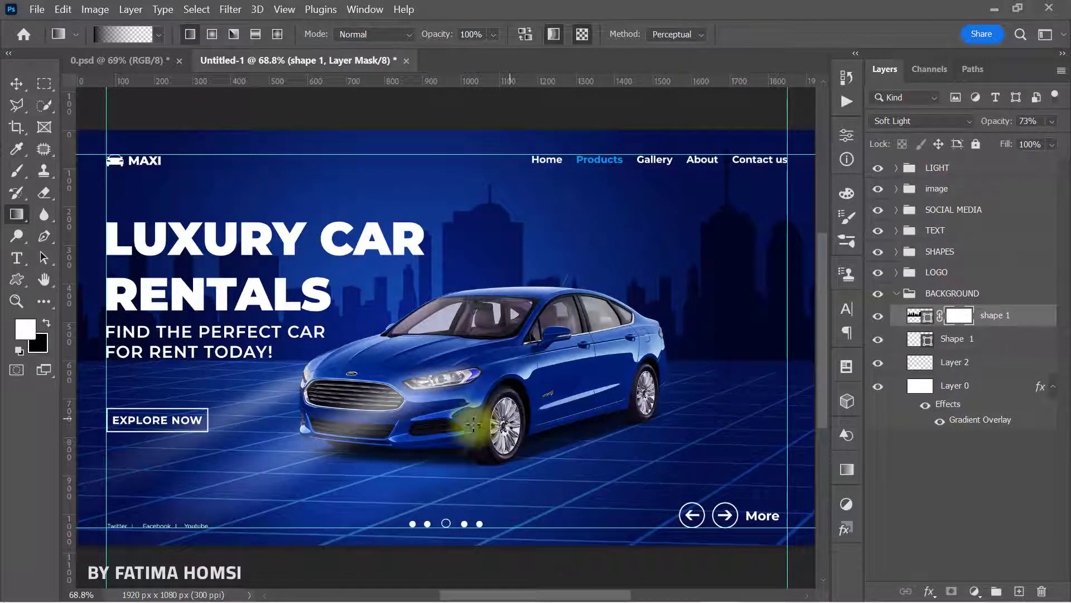
- Draw a vertical gradient on the skyline mask, then enlarge and shift the fade left
{"action": "left_click_drag", "start_coordinate": [445, 186], "coordinate": [443, 380]}
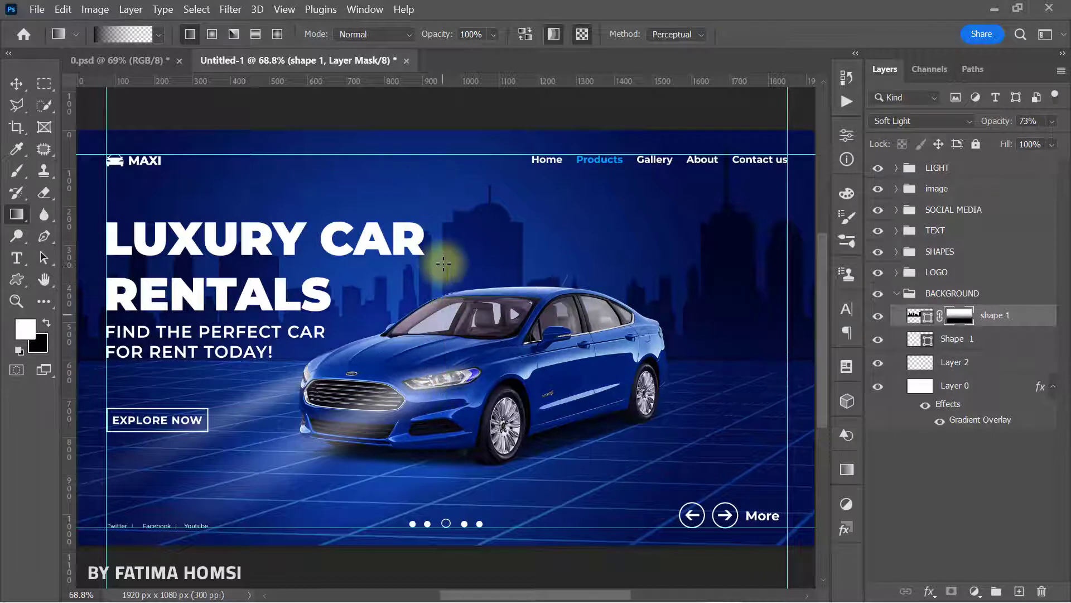
{"action": "key", "text": "ctrl+t"}
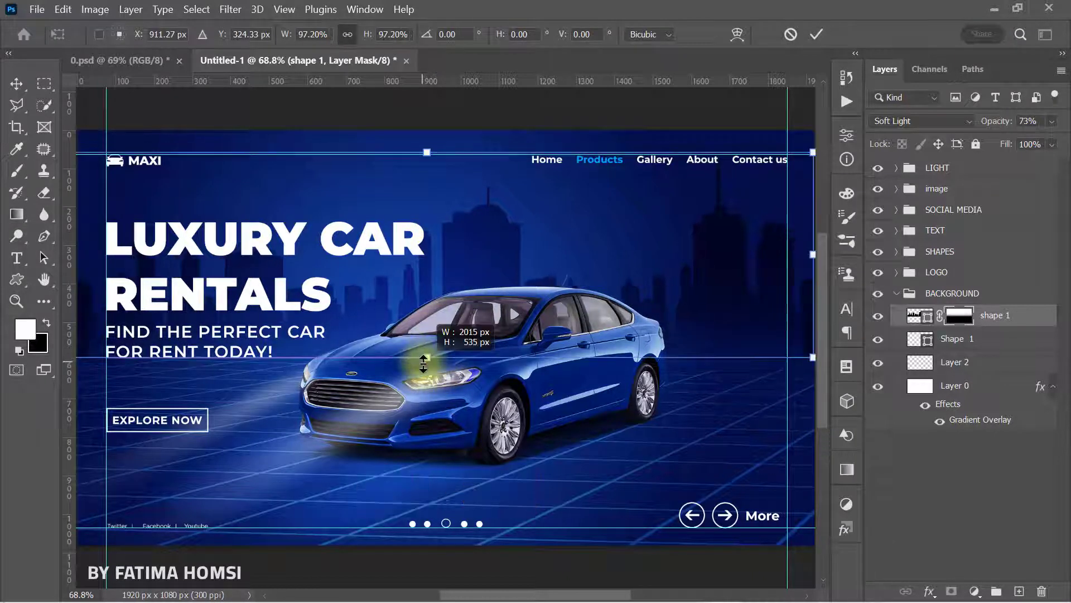
{"action": "left_click_drag", "start_coordinate": [424, 362], "coordinate": [424, 374]}
{"action": "left_click_drag", "start_coordinate": [530, 309], "coordinate": [512, 309]}
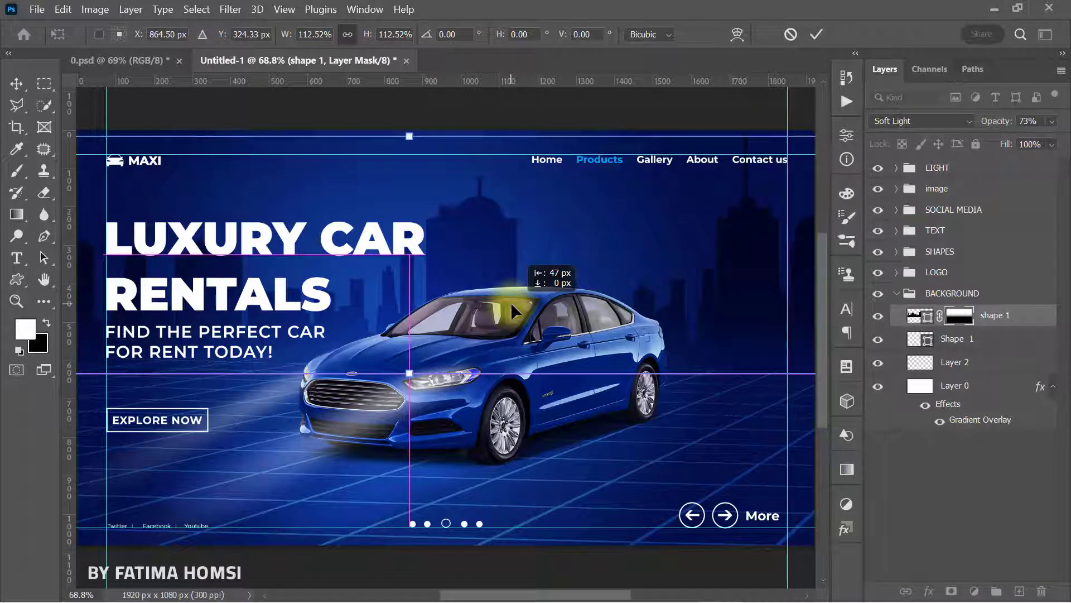
{"action": "left_click", "coordinate": [816, 37]}
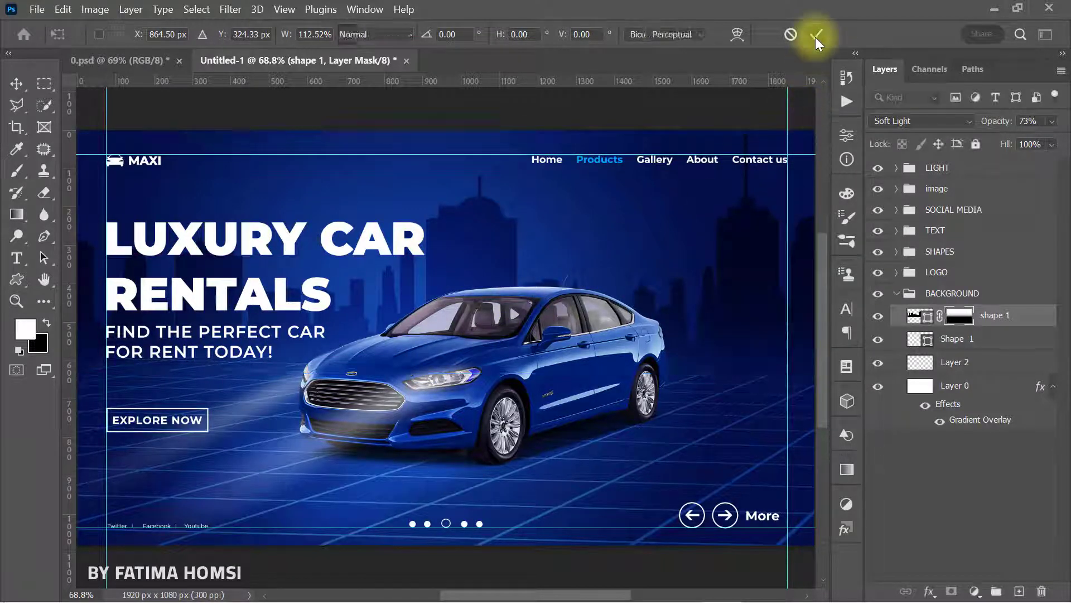
- Paste the SPECS text group above LIGHT and place it to the upper right of the car
{"action": "left_click", "coordinate": [896, 294]}
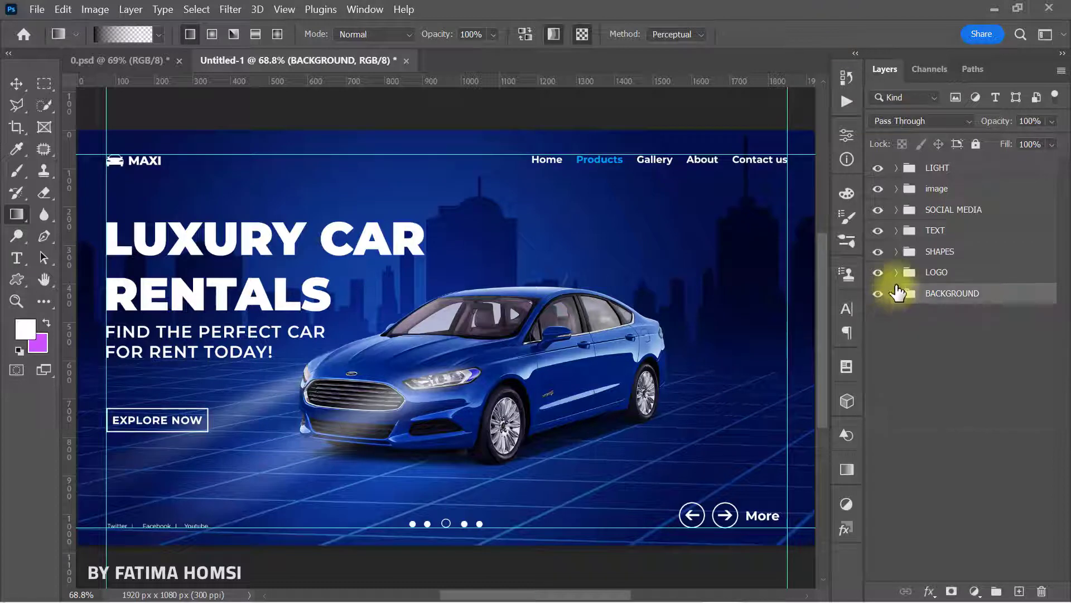
{"action": "left_click", "coordinate": [946, 167]}
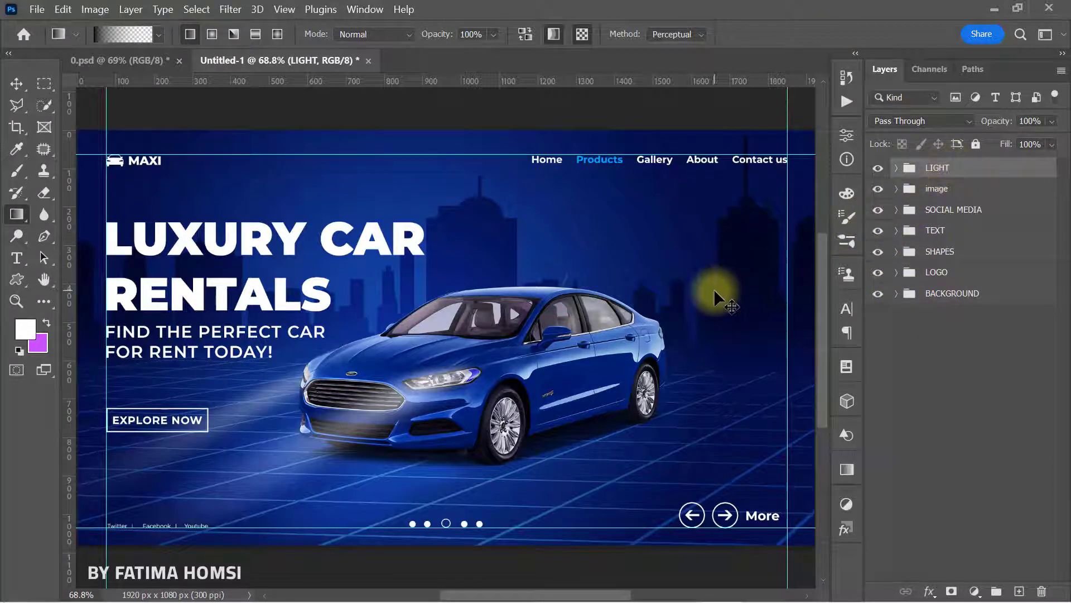
{"action": "key", "text": "ctrl+v"}
{"action": "key", "text": "ctrl+t"}
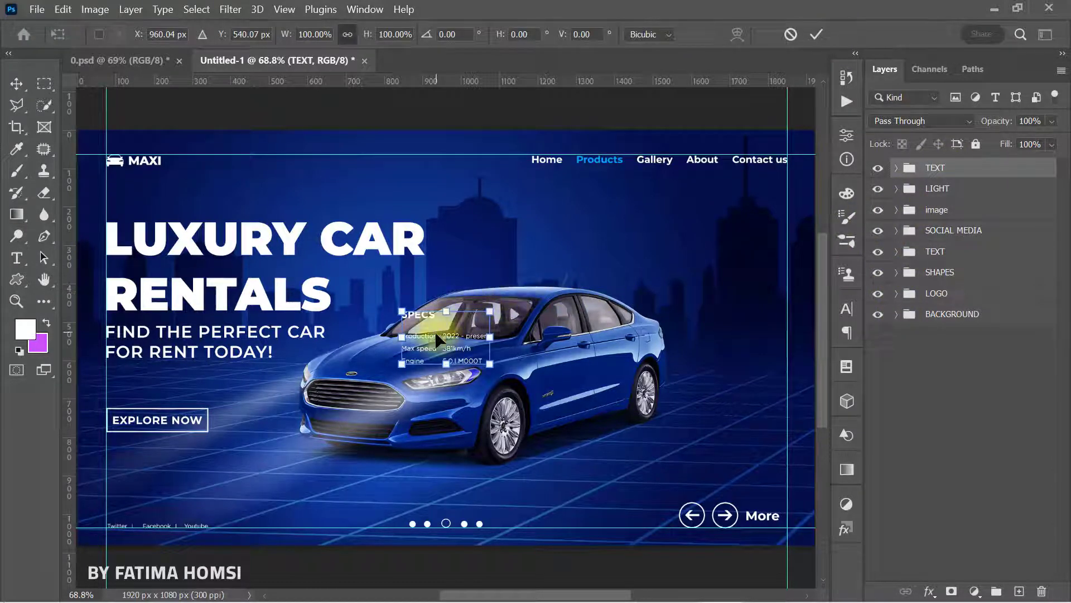
{"action": "mouse_move", "coordinate": [445, 338]}
{"action": "left_mouse_down"}
{"action": "mouse_move", "coordinate": [678, 265]}
{"action": "mouse_move", "coordinate": [715, 267]}
{"action": "left_mouse_up"}
{"action": "left_click", "coordinate": [814, 33]}
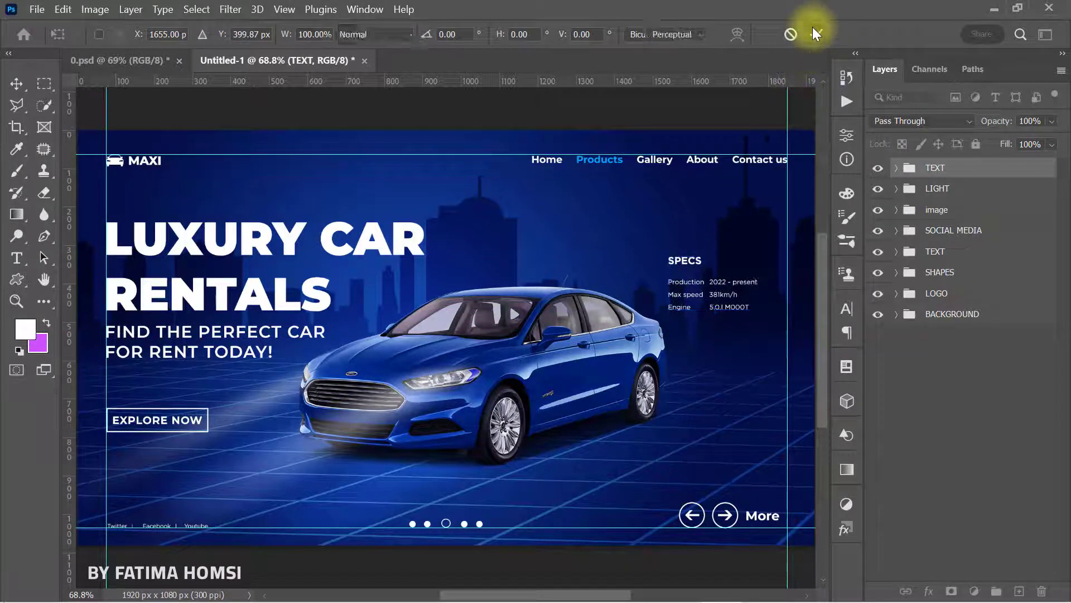